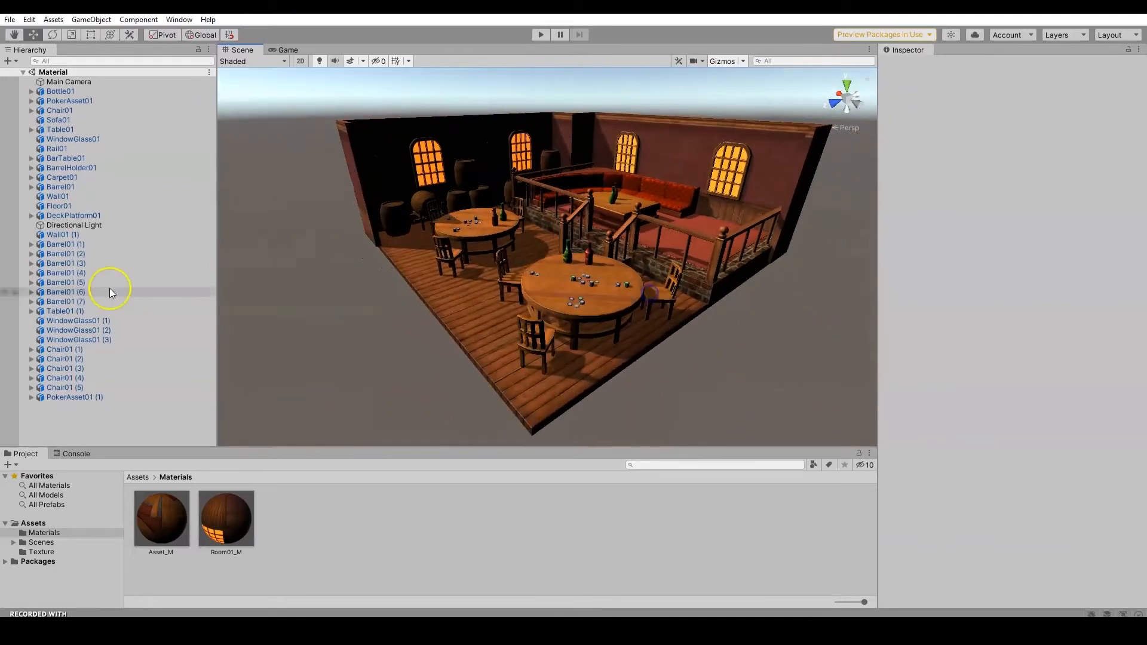
- Toggle the Directional Light's Light component on and off to compare the scene, leaving it disabled
left_click(88, 226)
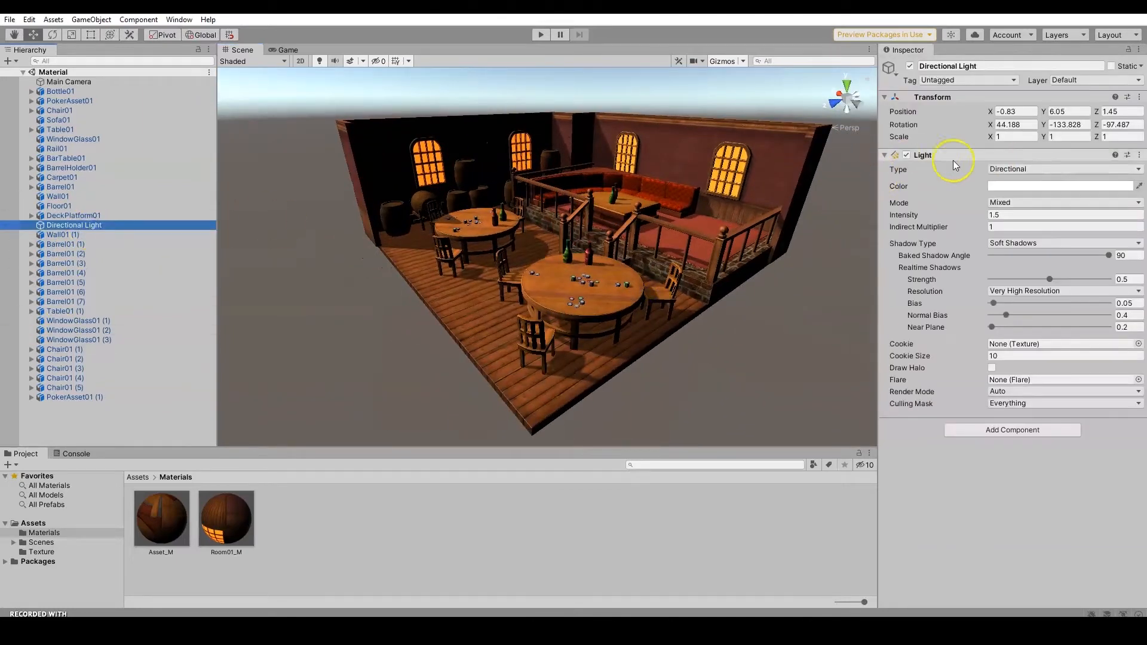
left_click(906, 156)
left_click(907, 156)
left_click(907, 156)
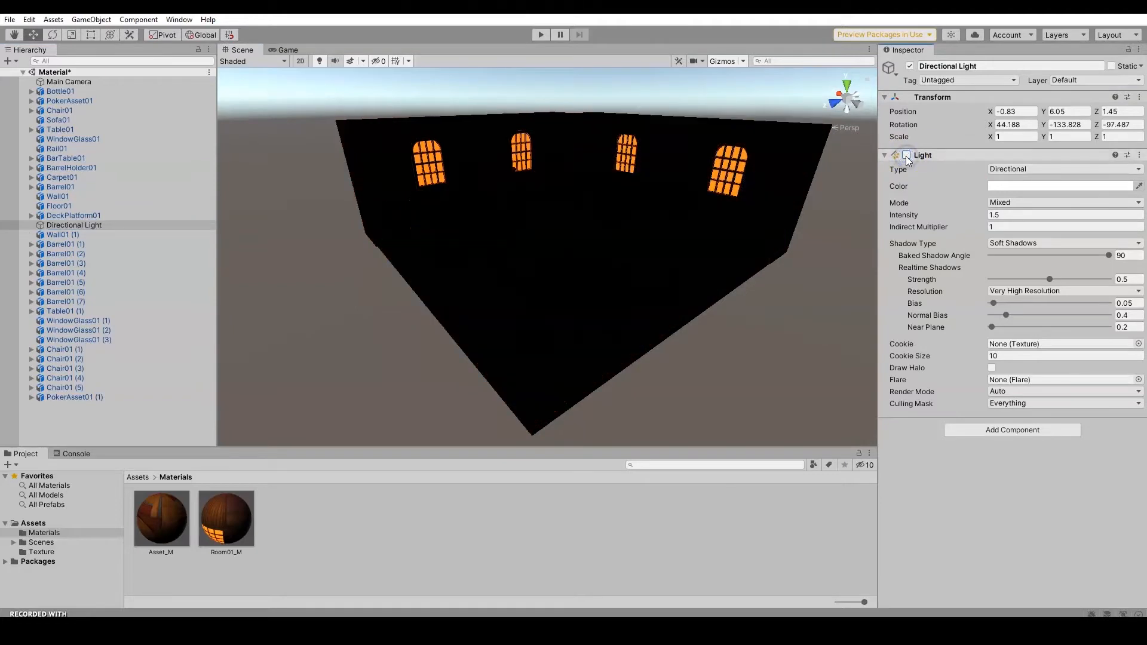
left_click(907, 156)
left_click(907, 156)
left_click_drag(789, 229, 814, 194, "alt")
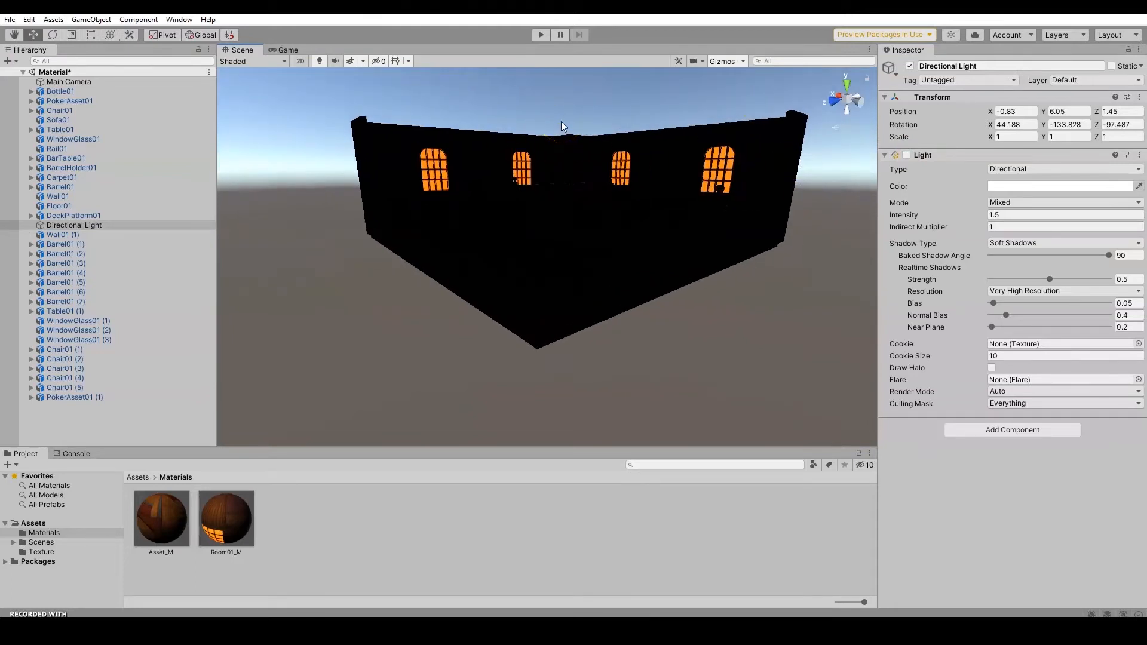
- Open the Lighting settings window and place it over the scene view
left_click(193, 18)
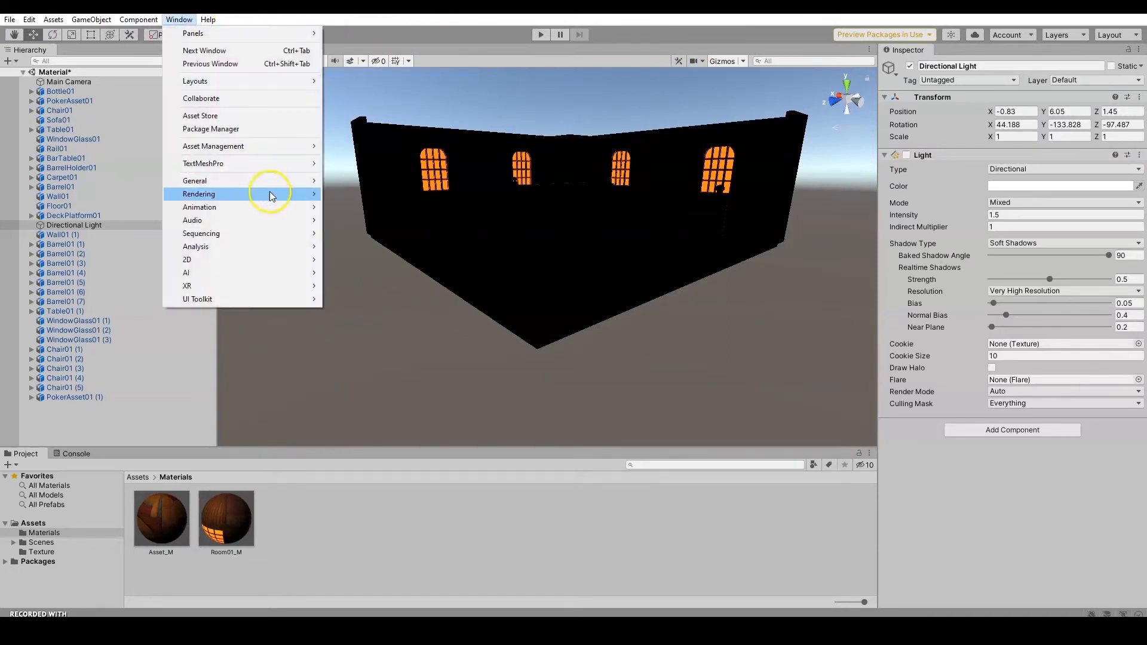
mouse_move(270, 194)
left_click(356, 194)
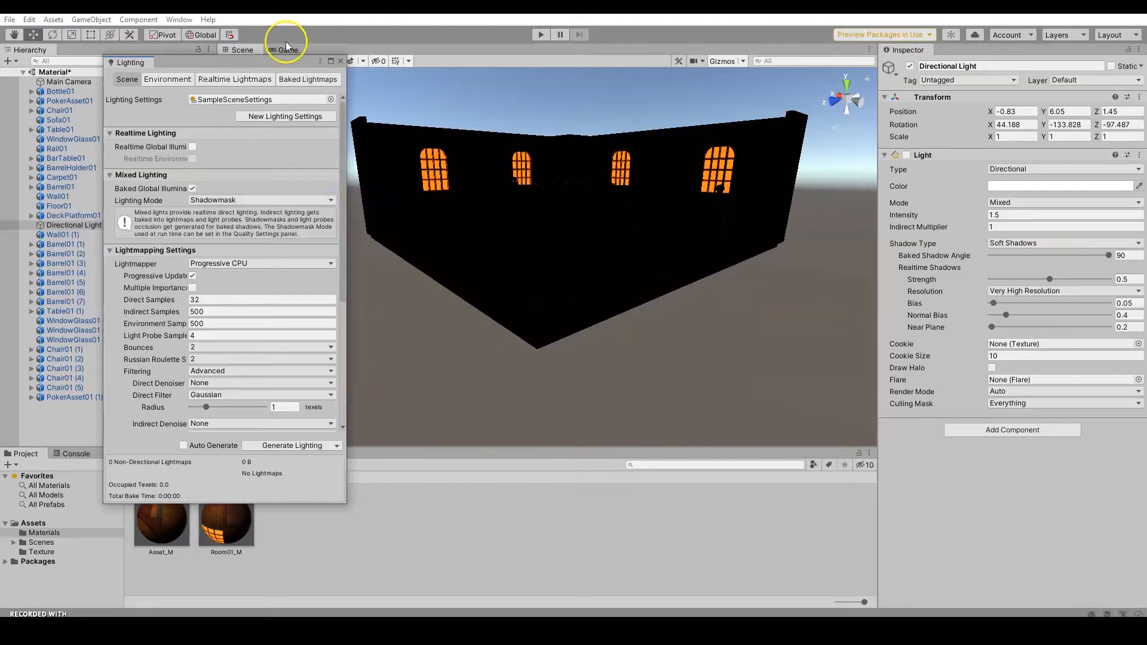
left_click_drag(217, 59, 383, 66)
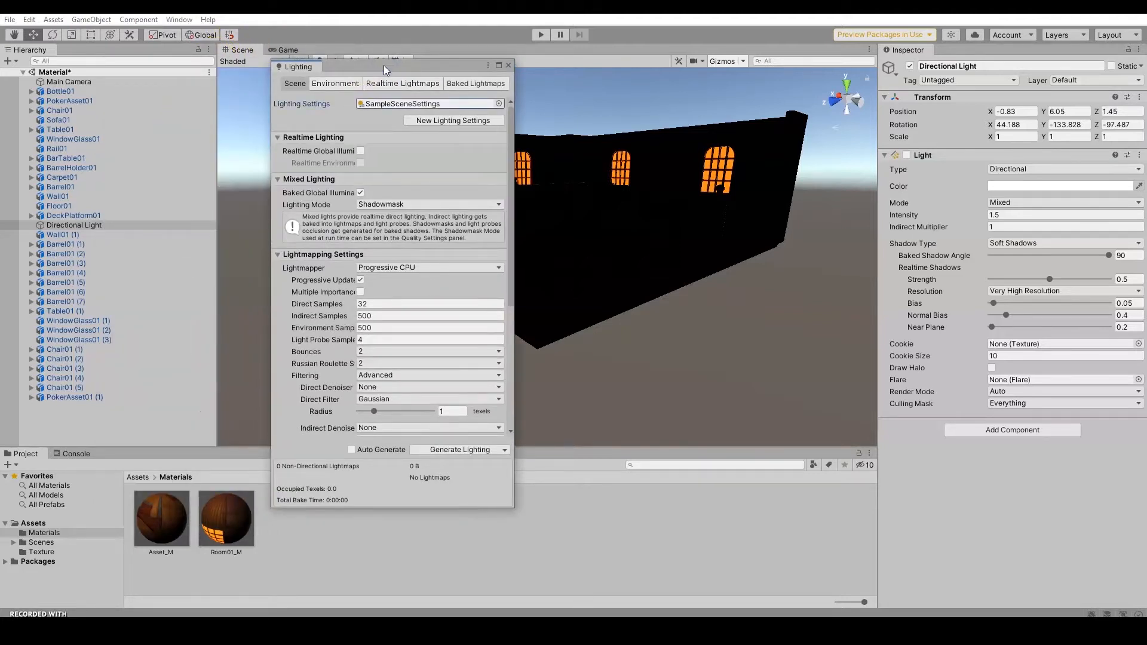
mouse_move(341, 153)
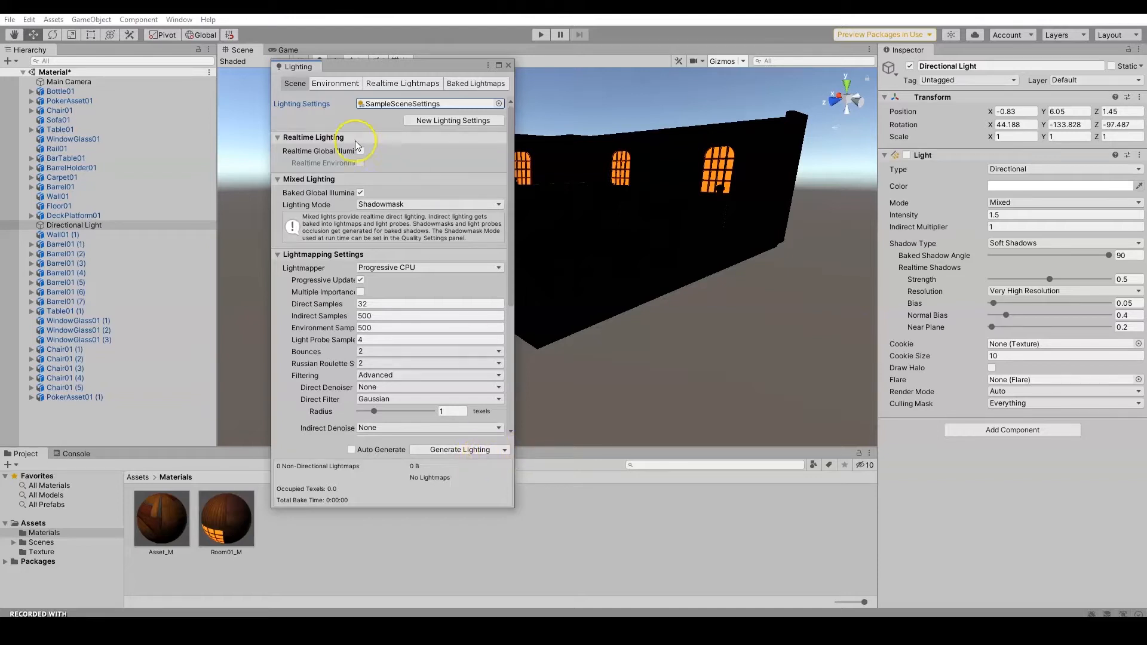
- Set the environment's skybox material to None in the Lighting settings and uncover the room in the scene view
left_click(335, 86)
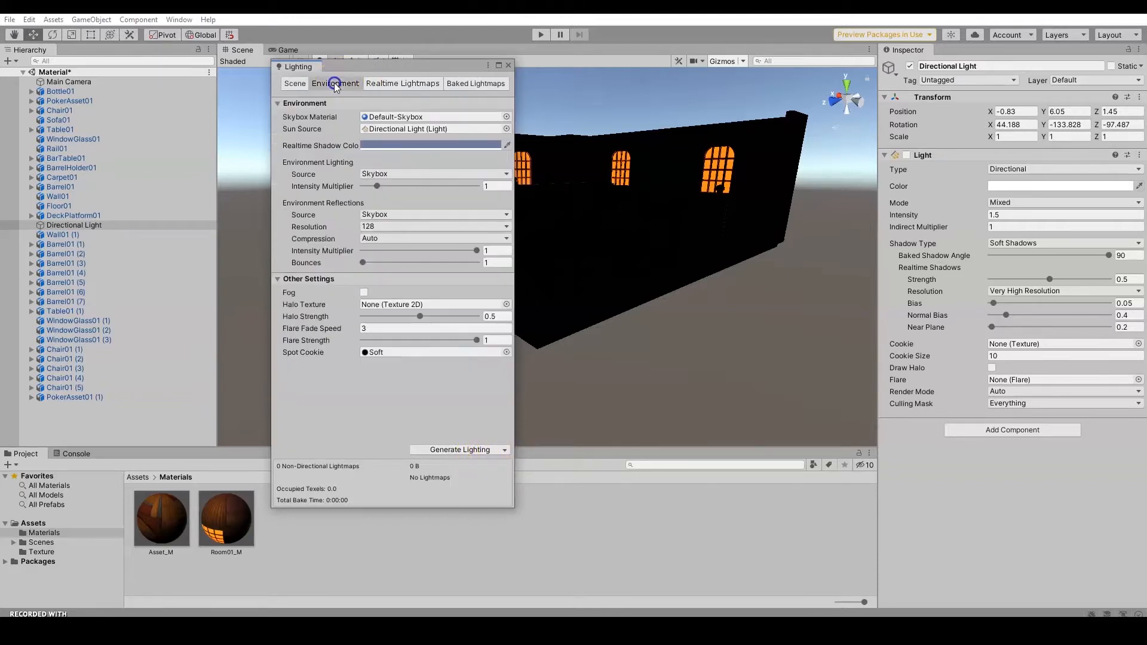
left_click(507, 118)
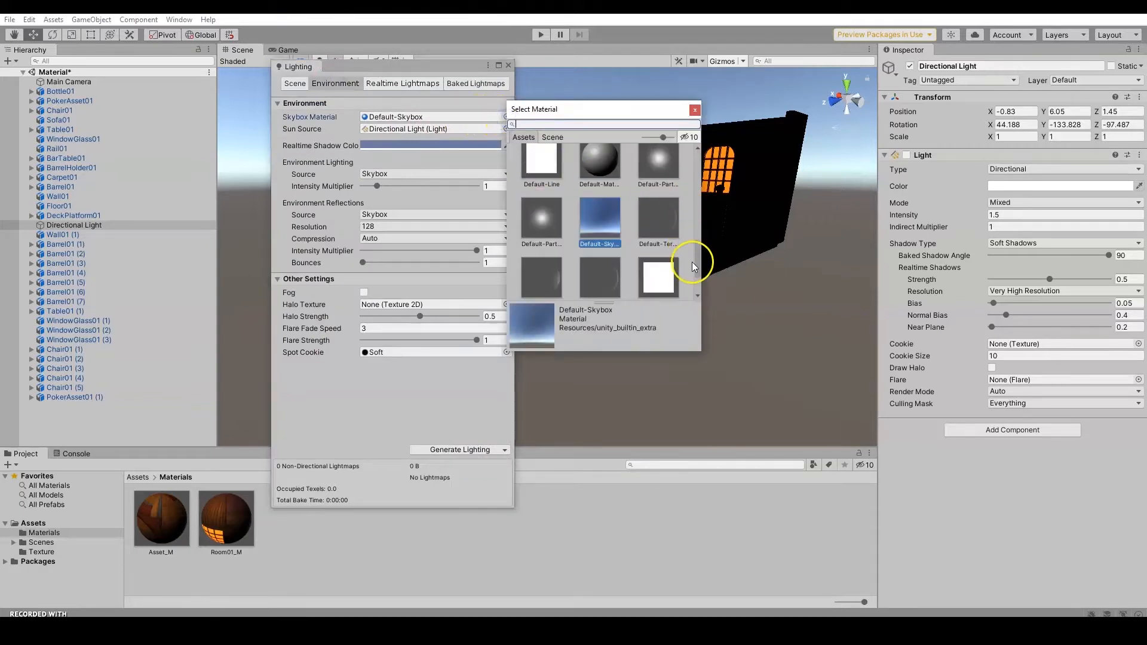
scroll(693, 260, "up", 10)
left_click(542, 169)
left_click(644, 122)
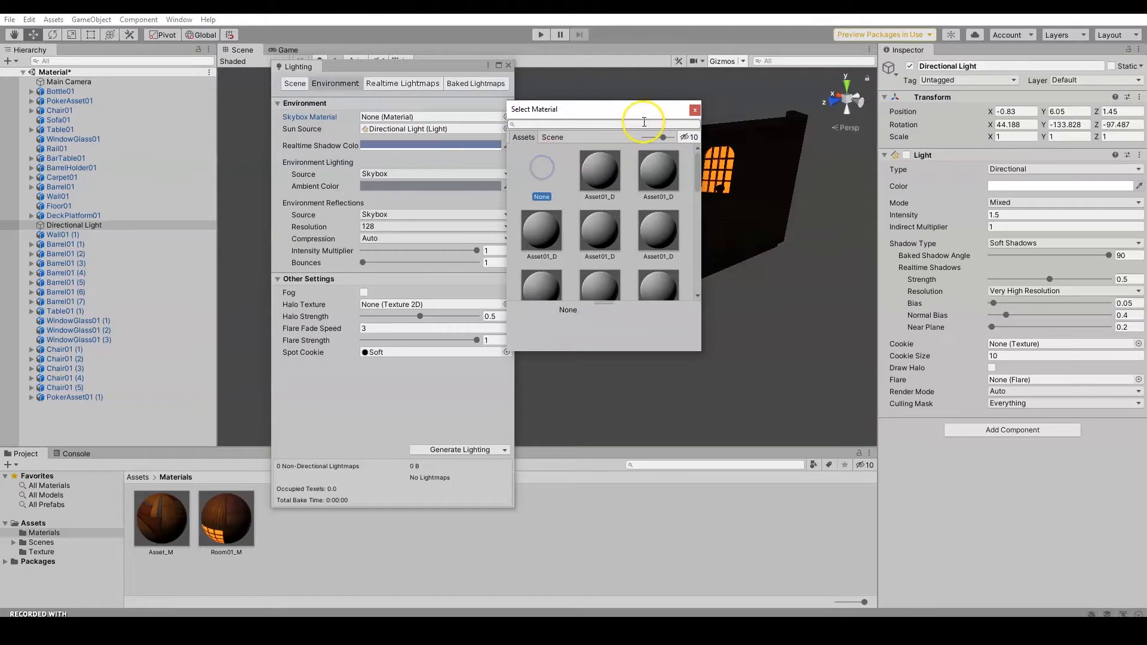
left_click(695, 110)
left_click_drag(434, 73, 296, 90)
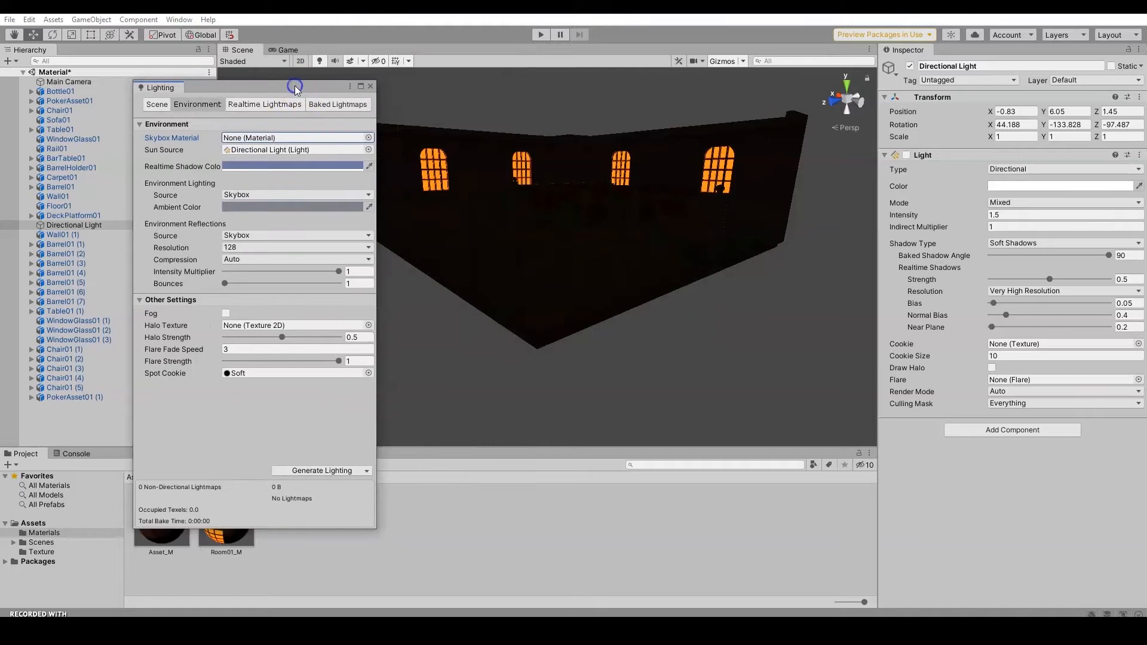
- Try Color and Gradient as the environment lighting source, then return it to Skybox
left_click(357, 194)
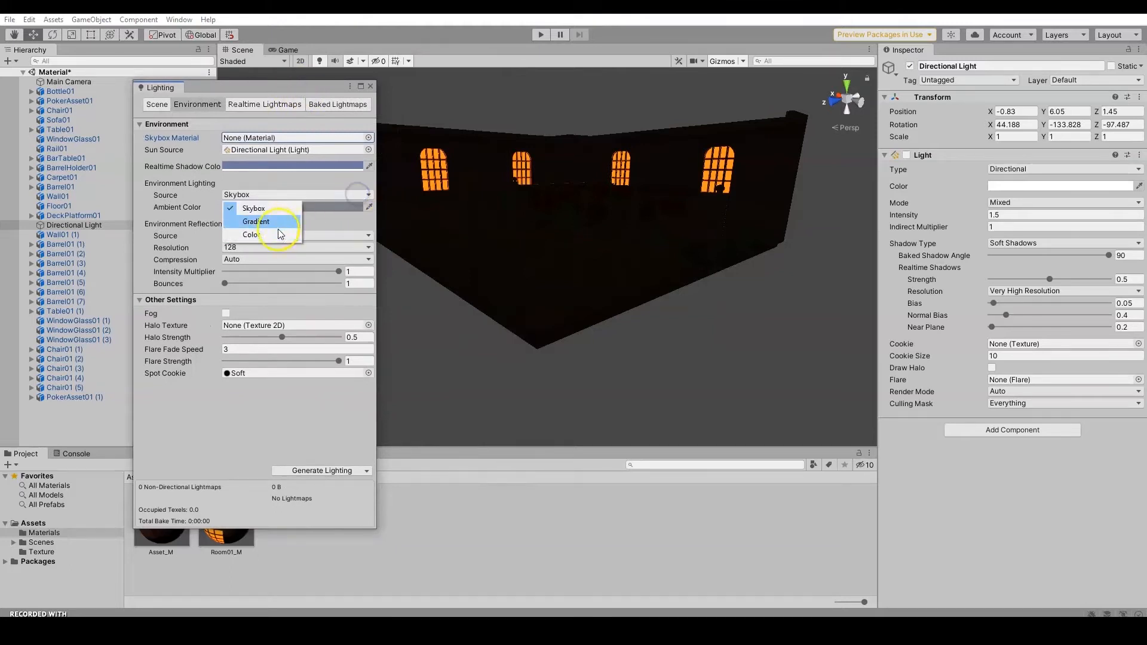
left_click(262, 234)
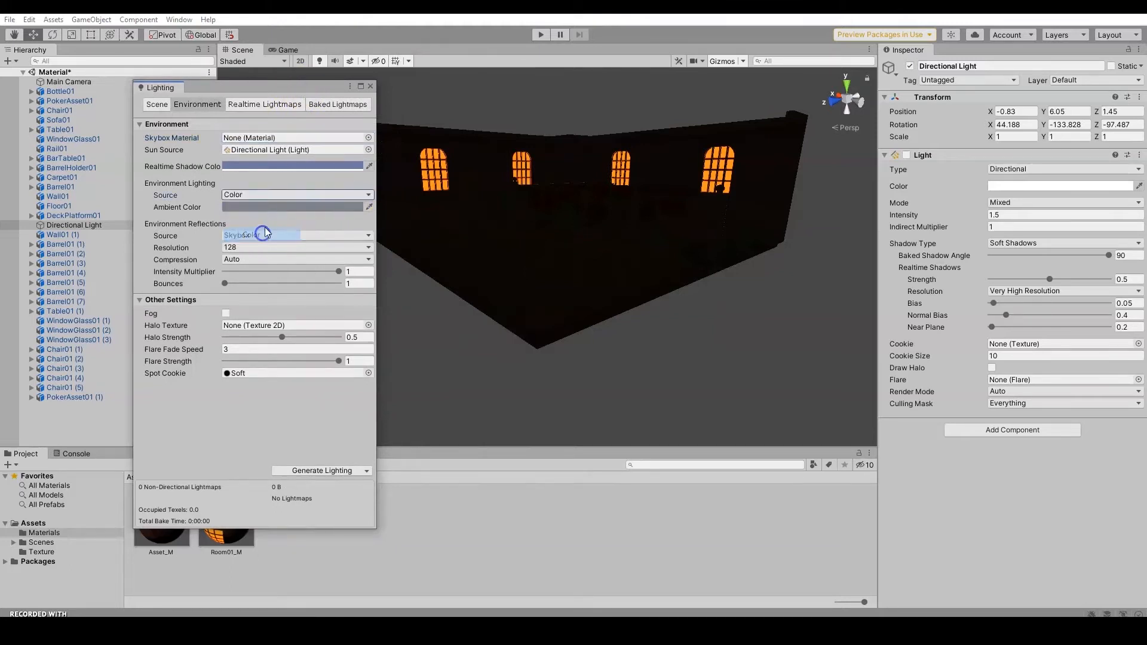
left_click(270, 195)
left_click(263, 221)
left_click(260, 195)
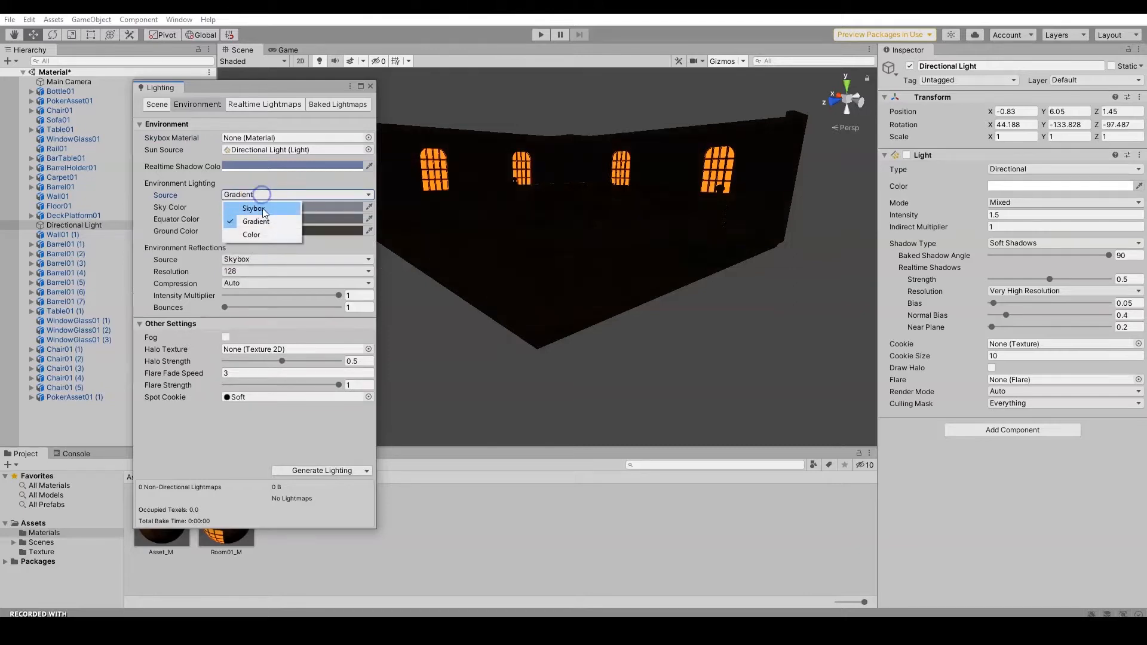
left_click(263, 208)
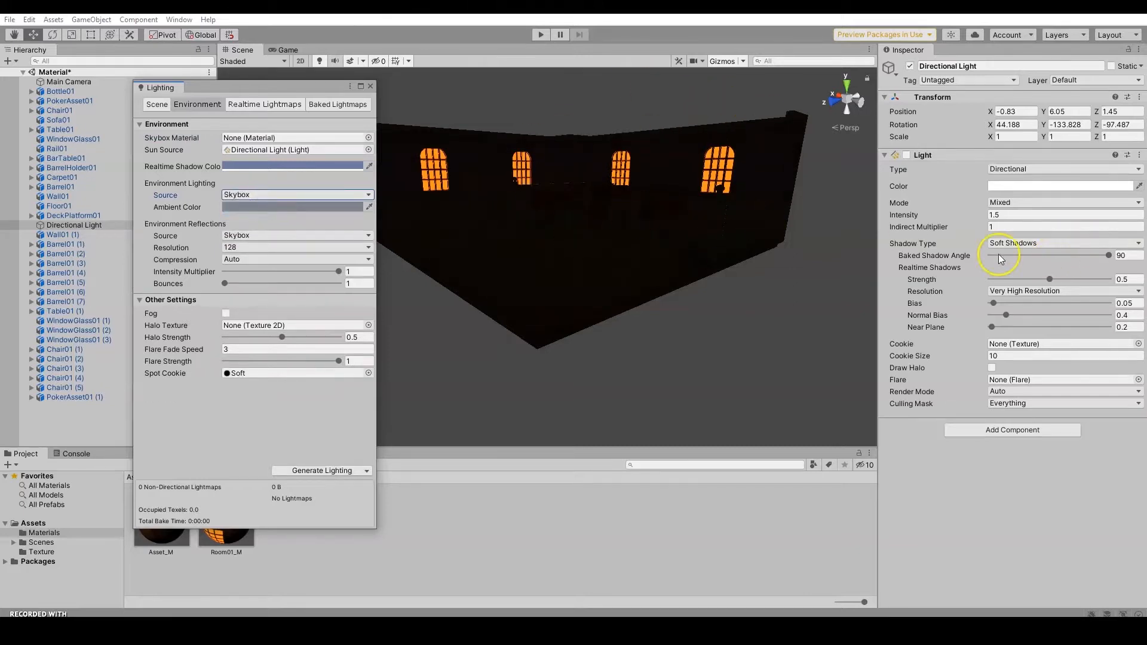
- Turn the Directional Light's Light component back on and look through the realtime and baked lightmap settings
left_click(73, 226)
left_click(906, 155)
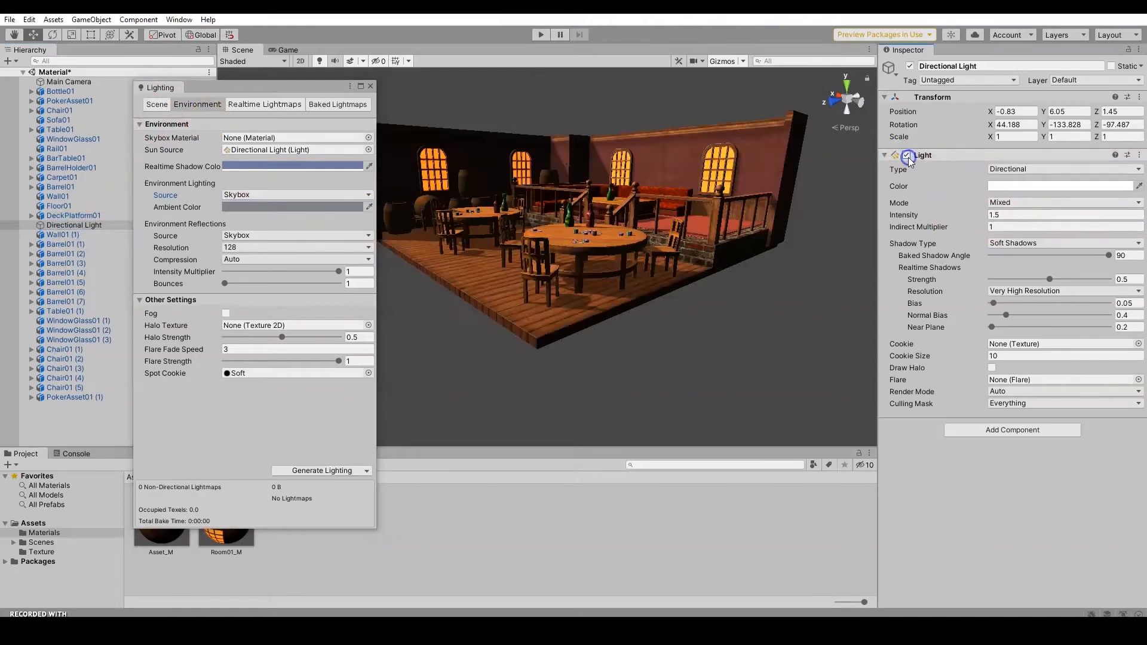
left_click_drag(718, 260, 763, 325, "alt")
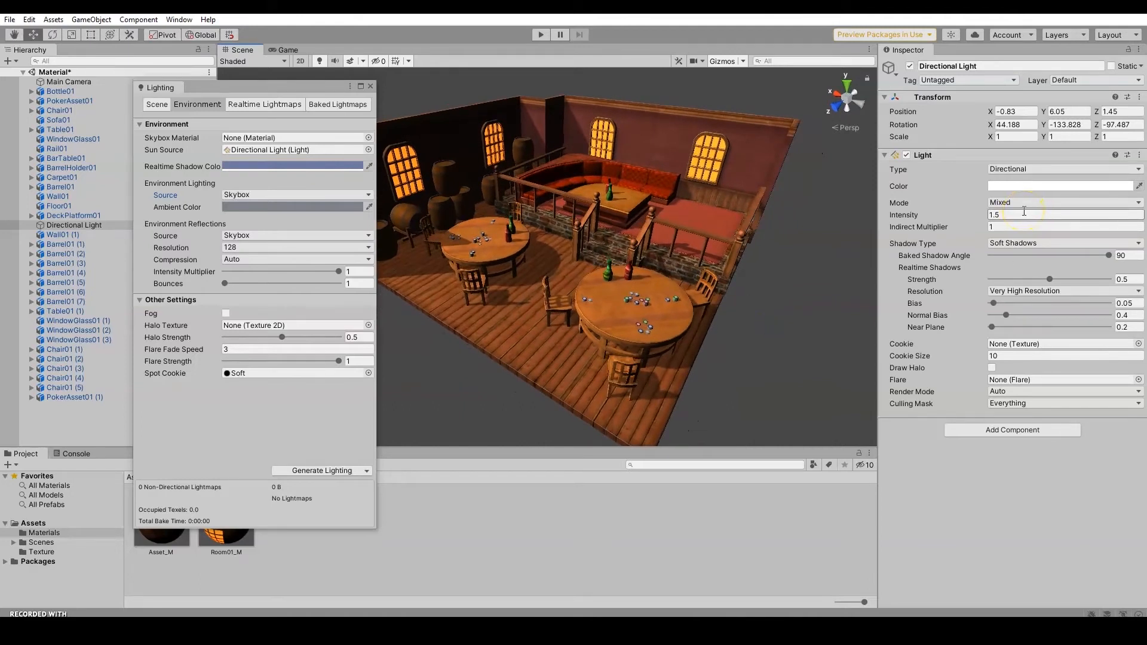
left_click(278, 106)
left_click(332, 105)
left_click(178, 106)
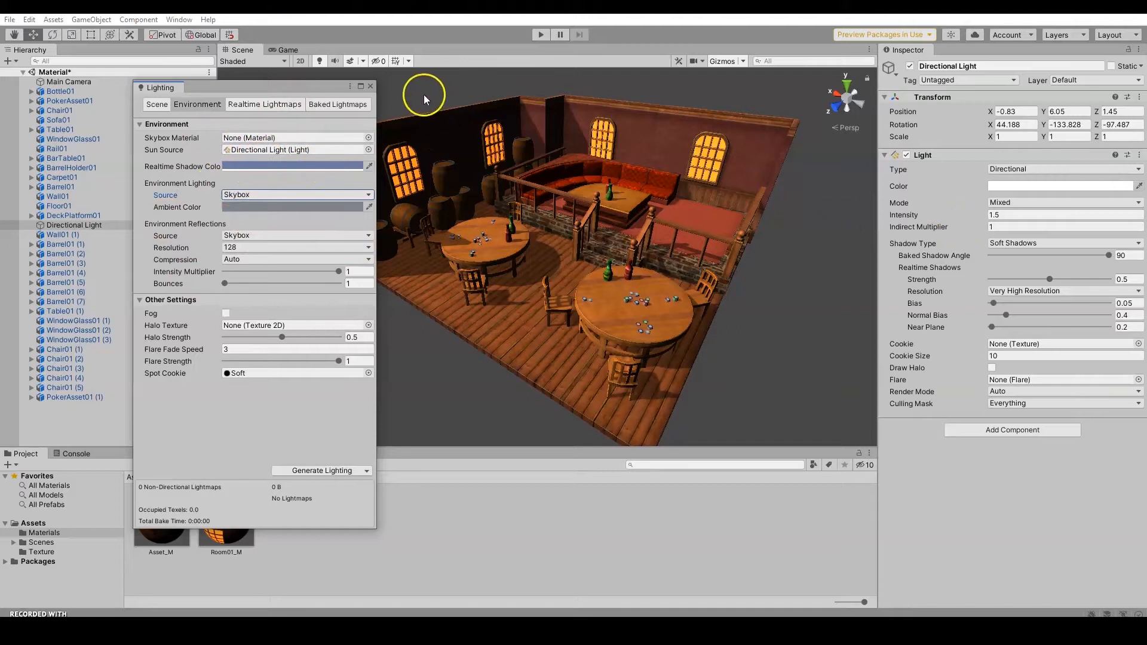
- Close the Lighting settings window and set the Directional Light's intensity to 0
left_click(371, 86)
left_click_drag(406, 179, 692, 220, "alt")
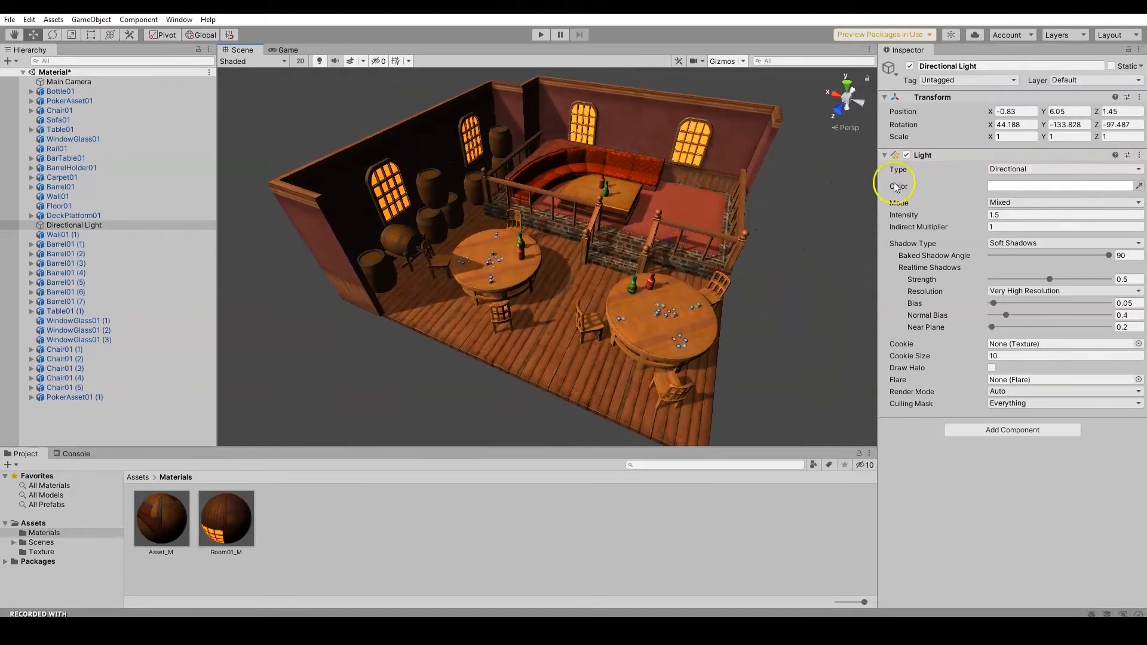
left_click_drag(987, 216, 942, 223)
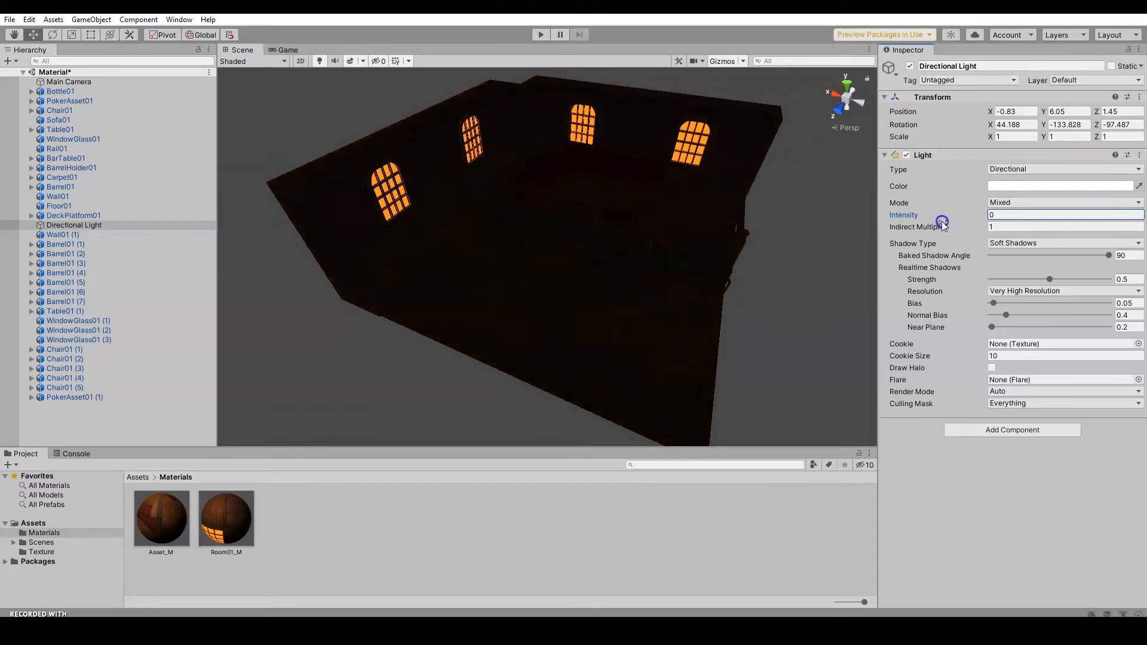
- Examine the light types that can be added and the directional light's placement above the room
left_click(54, 19)
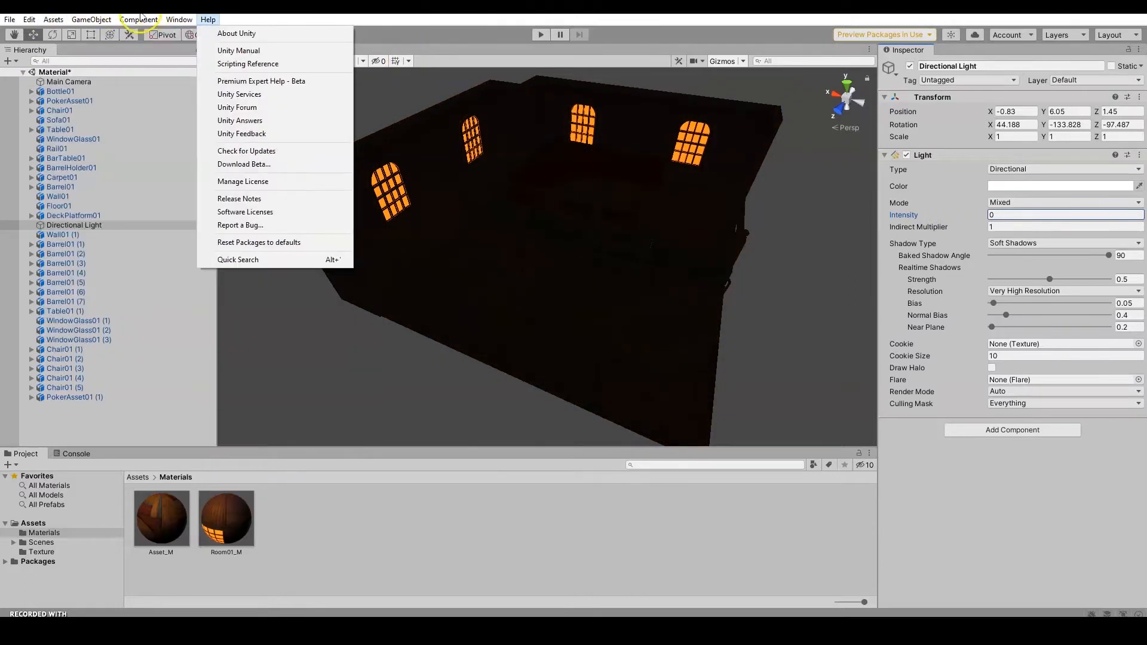
mouse_move(141, 22)
mouse_move(90, 19)
mouse_move(150, 98)
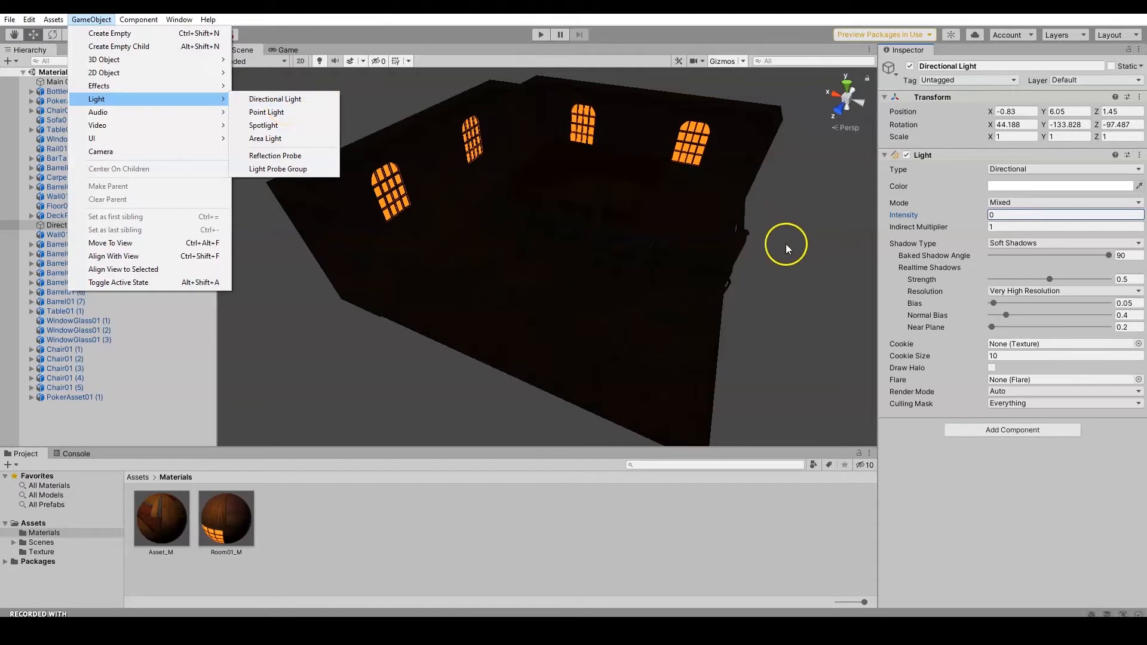
left_click(808, 280)
left_click_drag(808, 280, 672, 145, "alt")
scroll(793, 249, "down", 4)
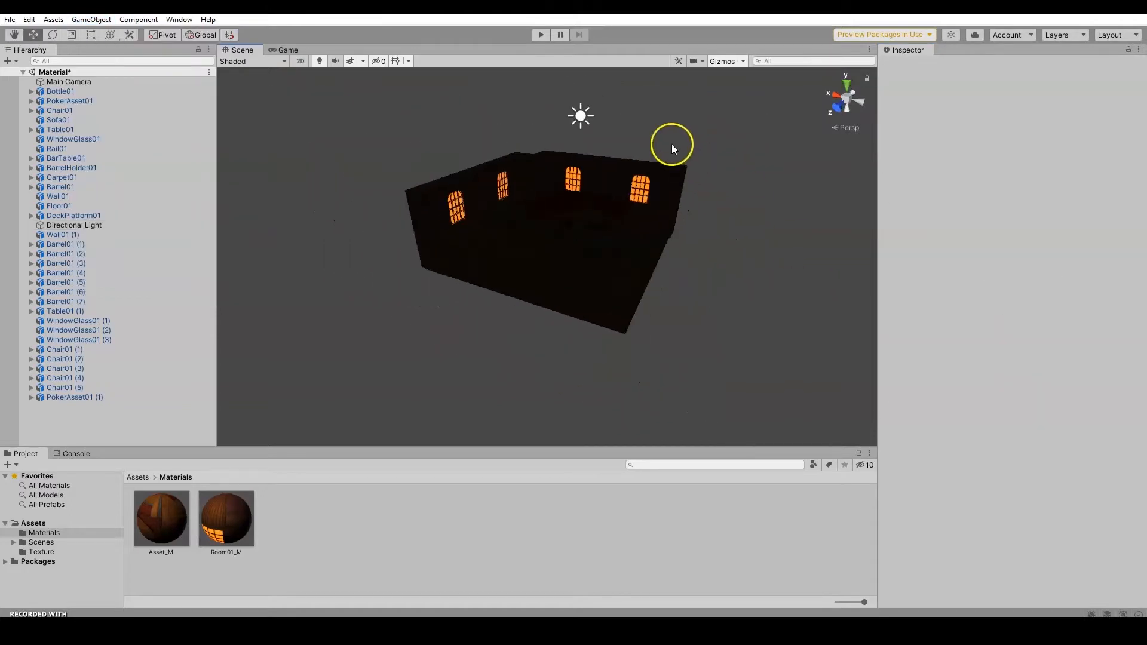
left_click(591, 119)
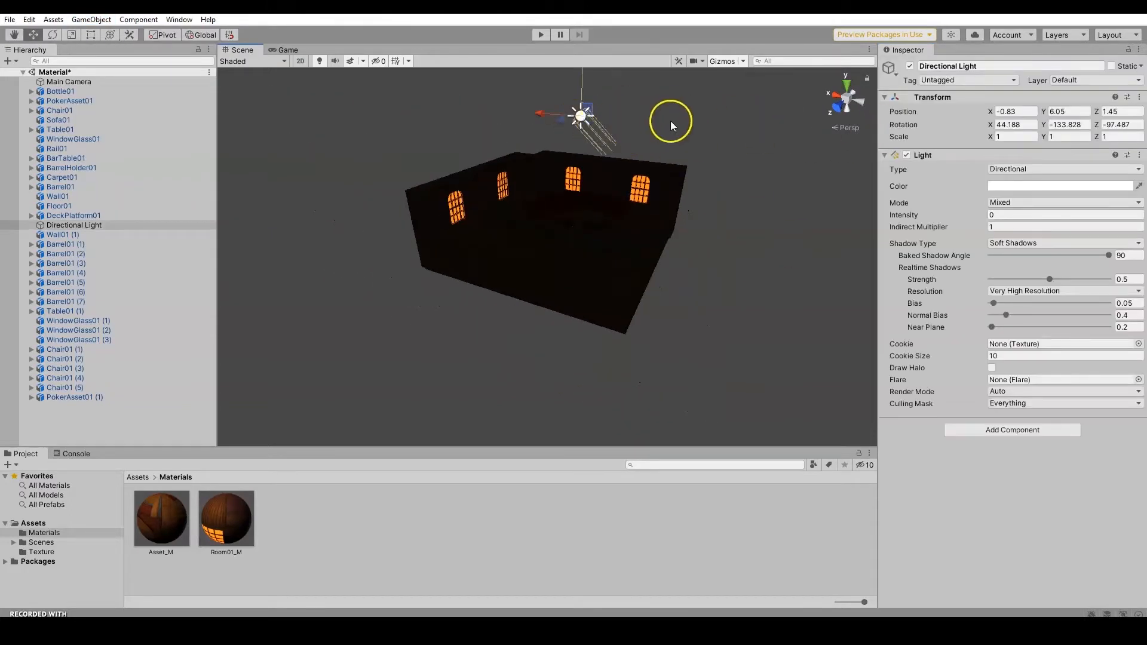
left_click(109, 22)
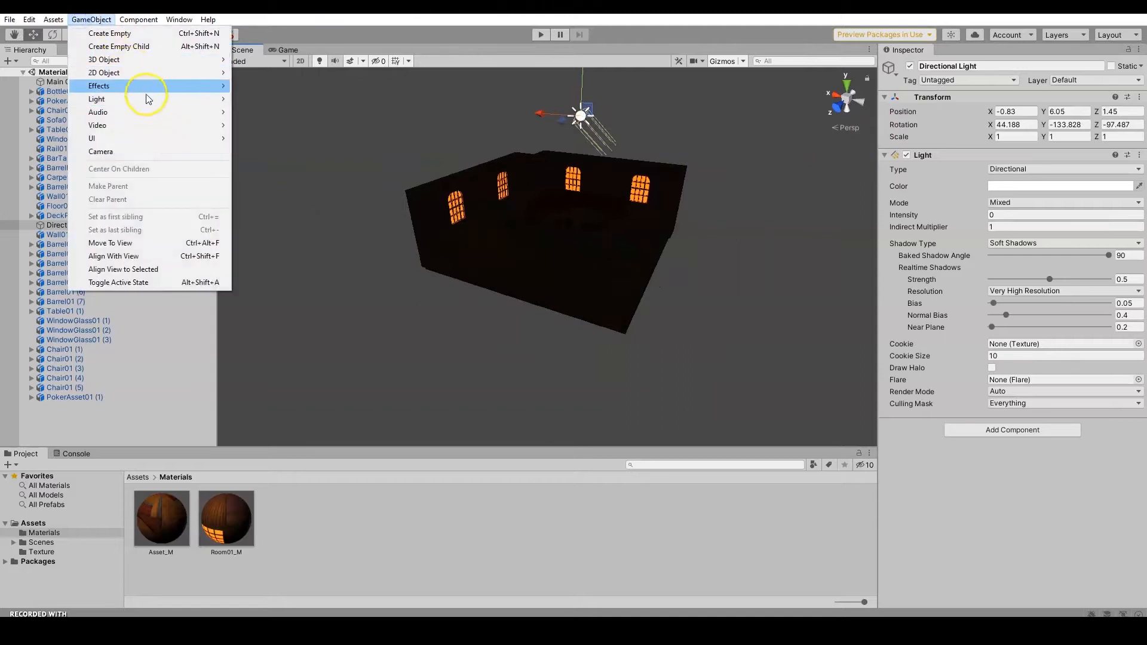
mouse_move(151, 103)
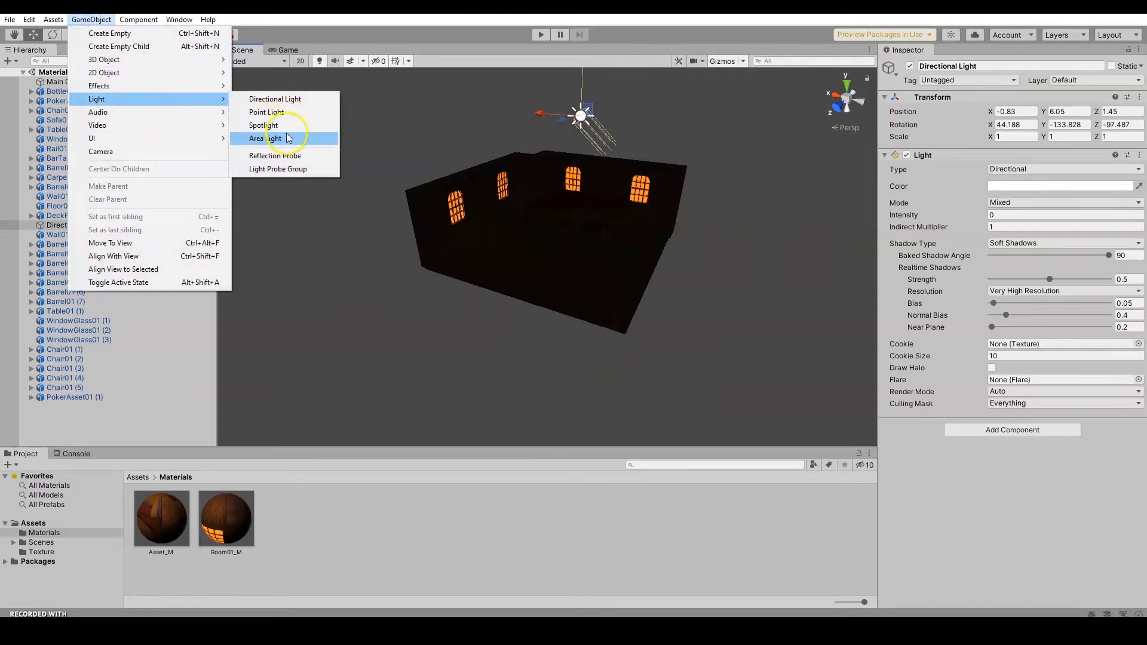
left_click(453, 113)
scroll(644, 212, "up", 2)
scroll(644, 210, "up", 3)
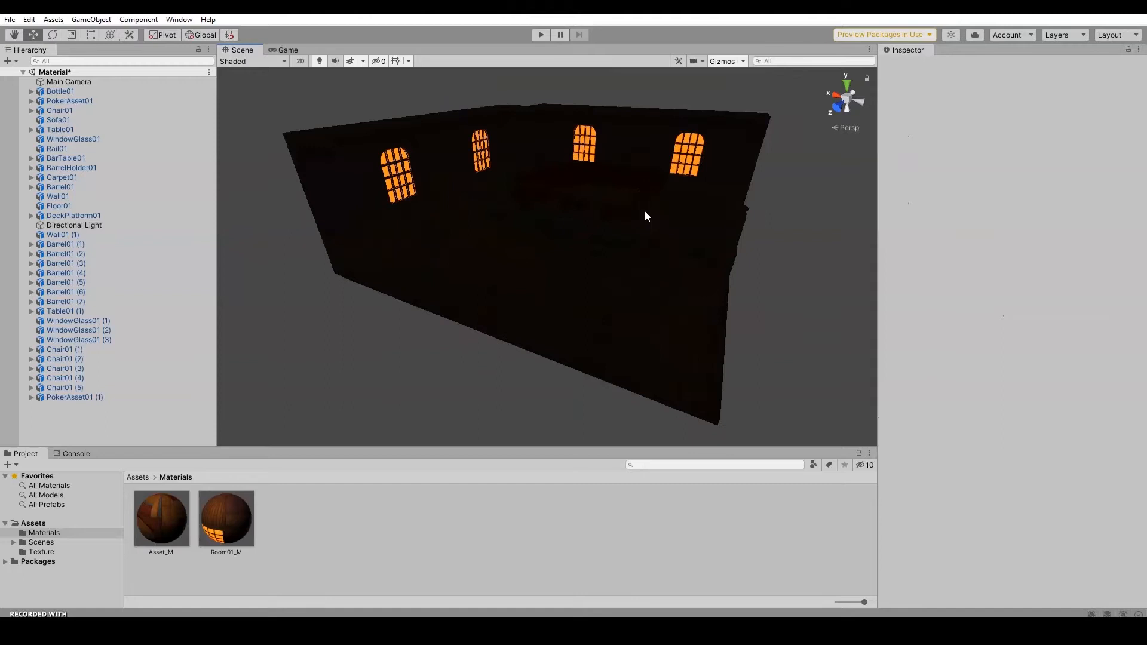
- Add a point light to the scene and raise it inside the room to about Y 1.99
left_click(54, 20)
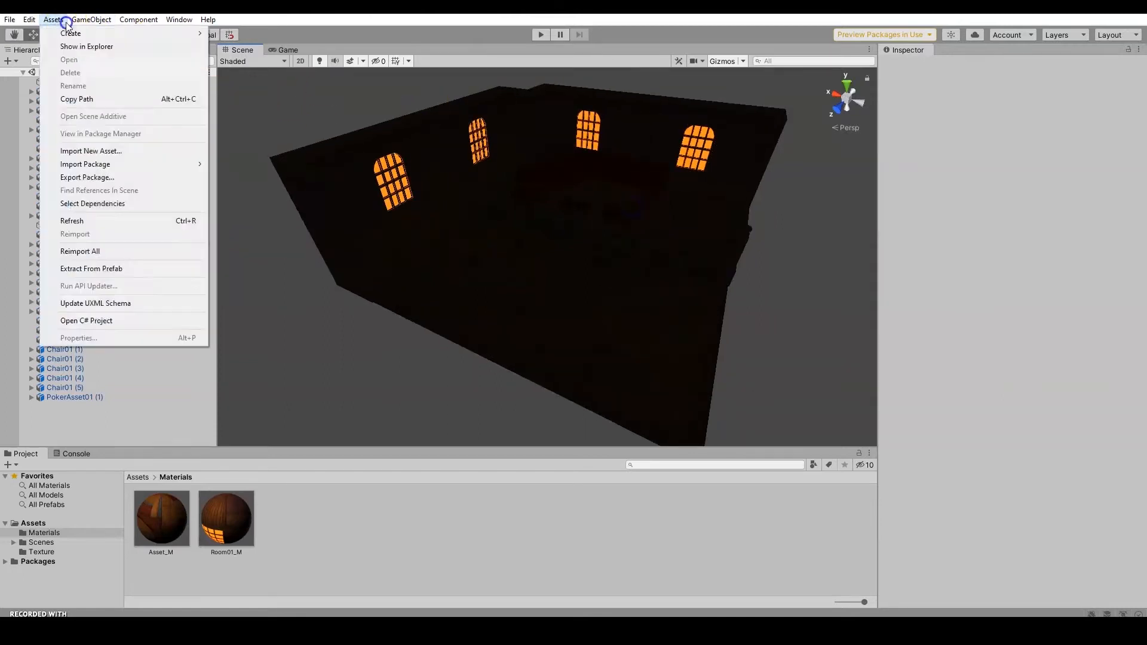
mouse_move(91, 20)
mouse_move(222, 97)
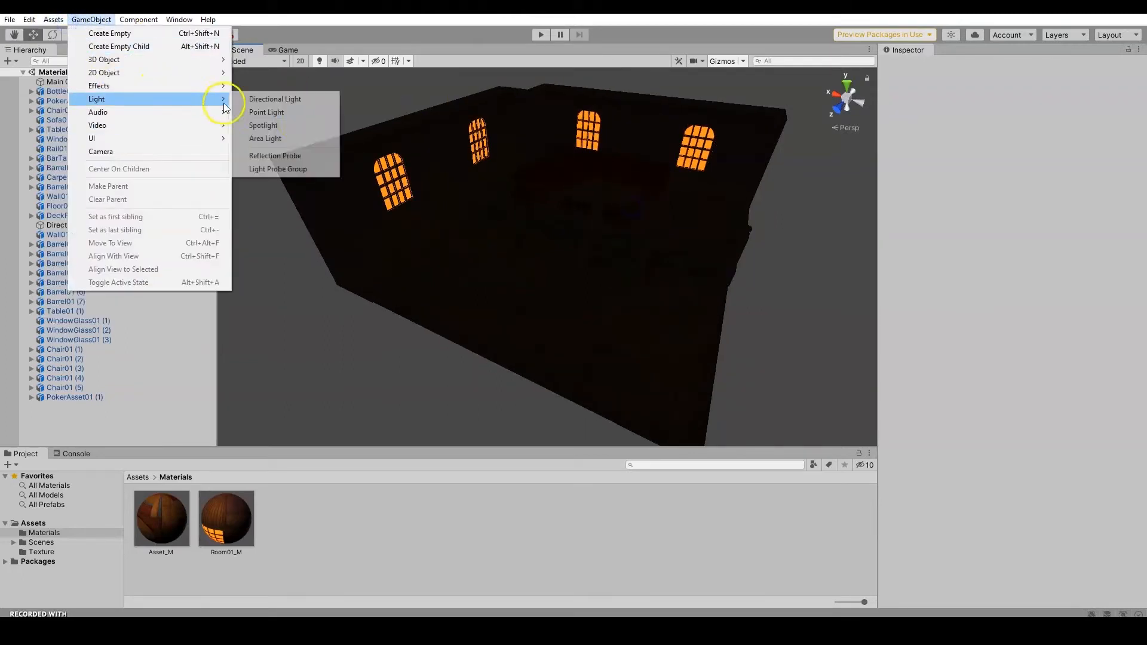
left_click(296, 115)
left_click_drag(558, 207, 545, 174)
- Set the point light's range to 6.45 so that it fits around the room
left_click_drag(675, 206, 755, 192, "alt")
scroll(591, 218, "down", 3)
left_click(1018, 187)
left_click_drag(978, 189, 929, 204)
left_click_drag(737, 182, 772, 191, "alt")
middle_click_drag(743, 189, 724, 236)
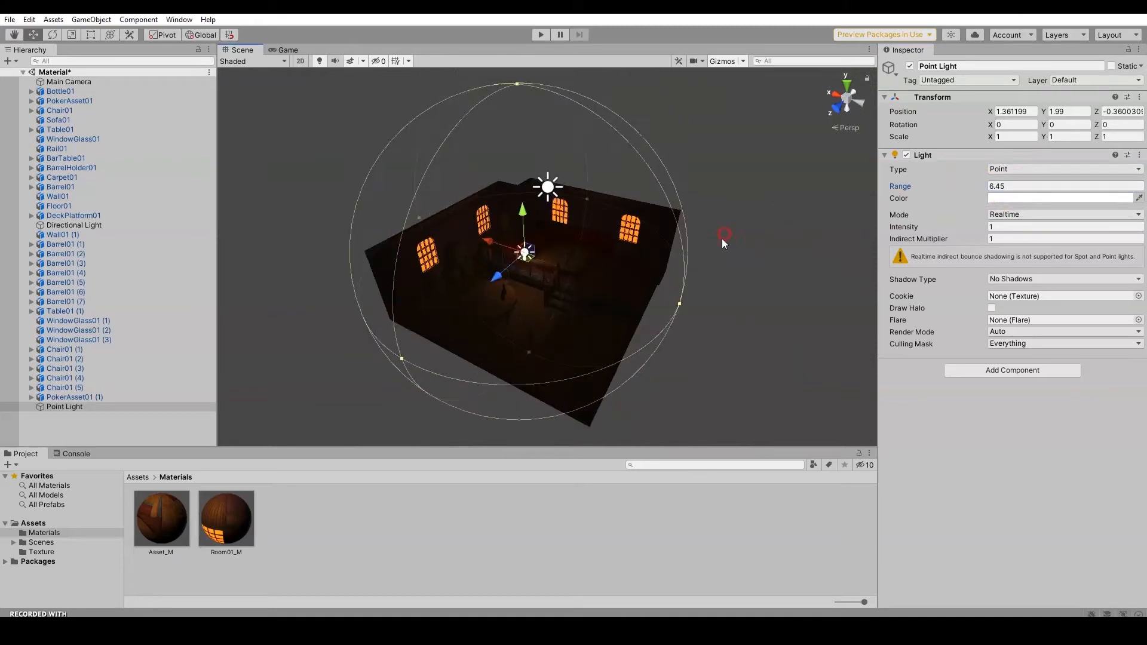
- Set the point light's intensity to 4.67
scroll(721, 239, "down", 3)
scroll(722, 239, "up", 5)
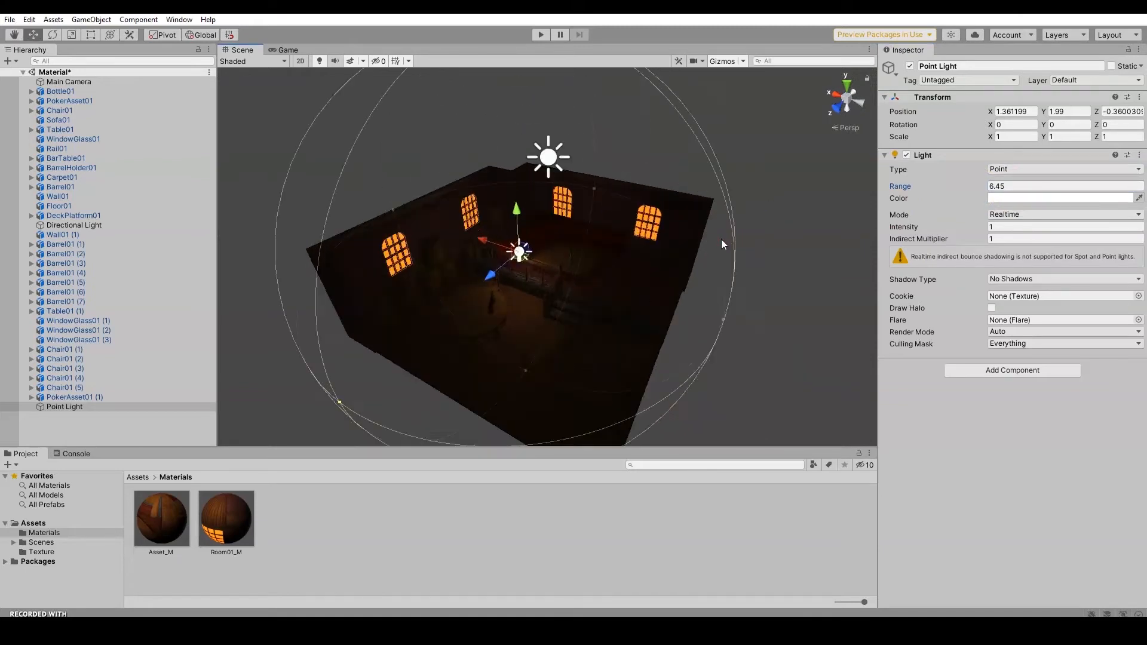
left_click_drag(980, 227, 999, 227)
left_click_drag(621, 235, 637, 221, "alt")
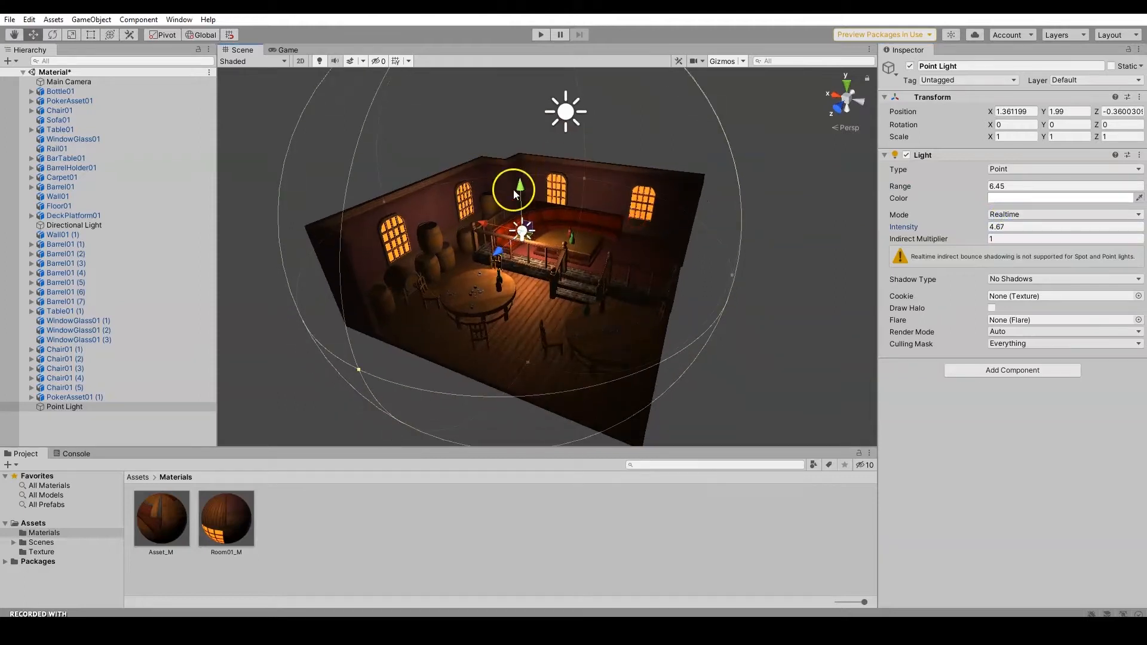
- Reposition the point light within the room at about X 0.6 and Y 2.15
left_click_drag(522, 191, 520, 166)
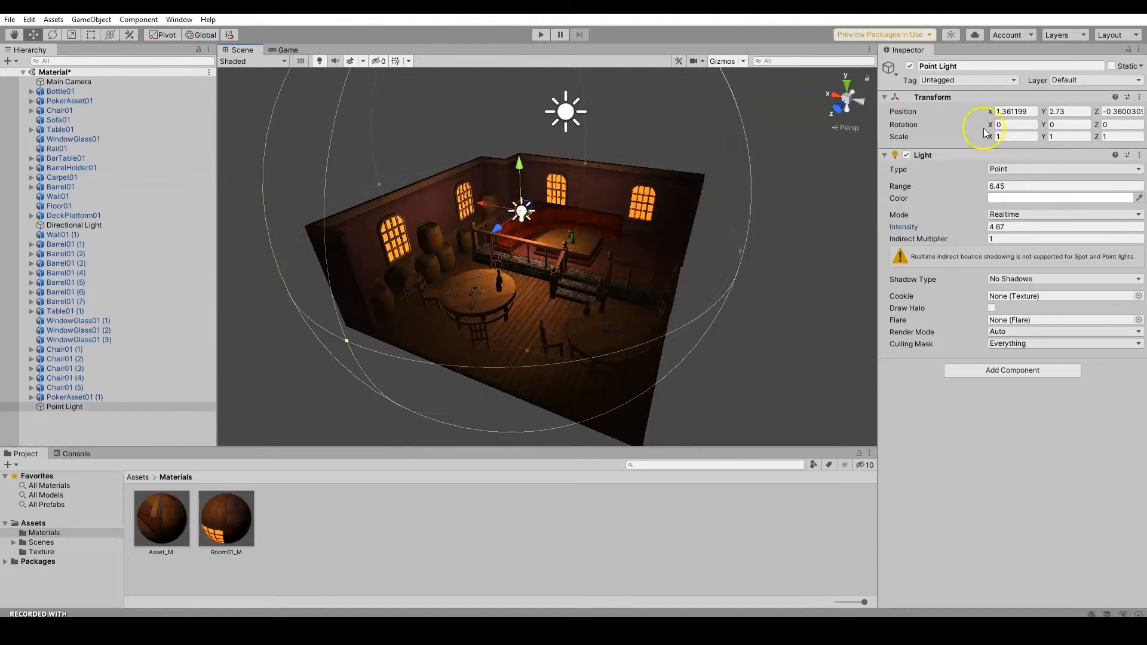
left_click_drag(521, 209, 649, 174)
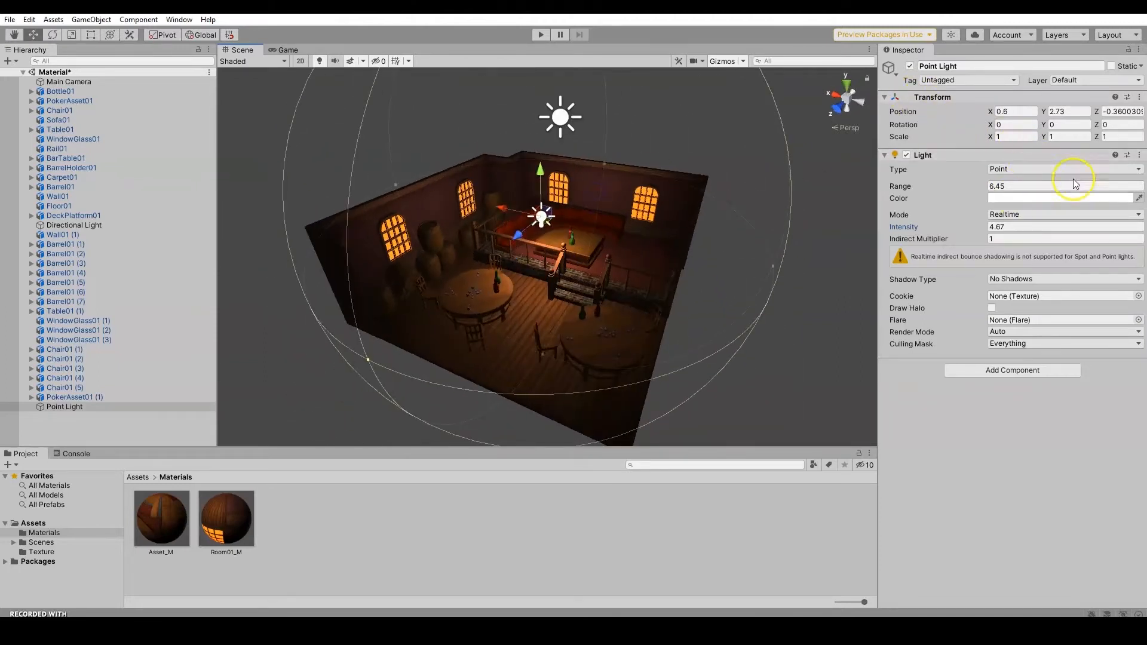
left_click_drag(538, 170, 551, 191)
left_click_drag(641, 277, 677, 275, "alt")
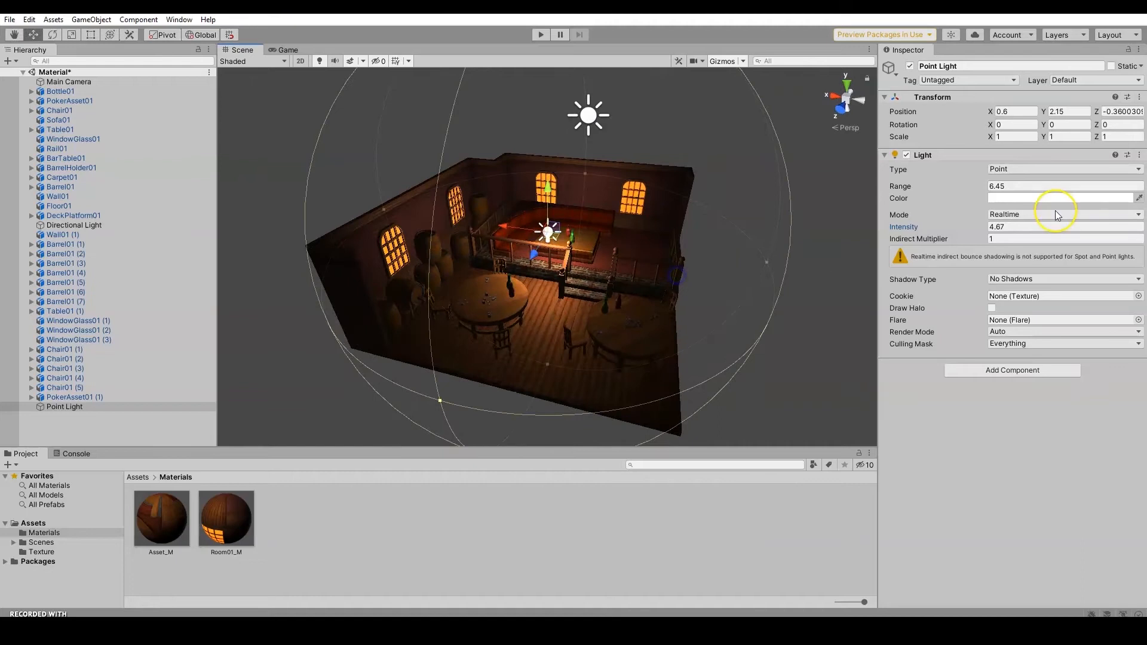
- Give the point light hard shadows and move it to about X 0.76, Y 2.44, Z -0.57 inside the room
left_click(1013, 279)
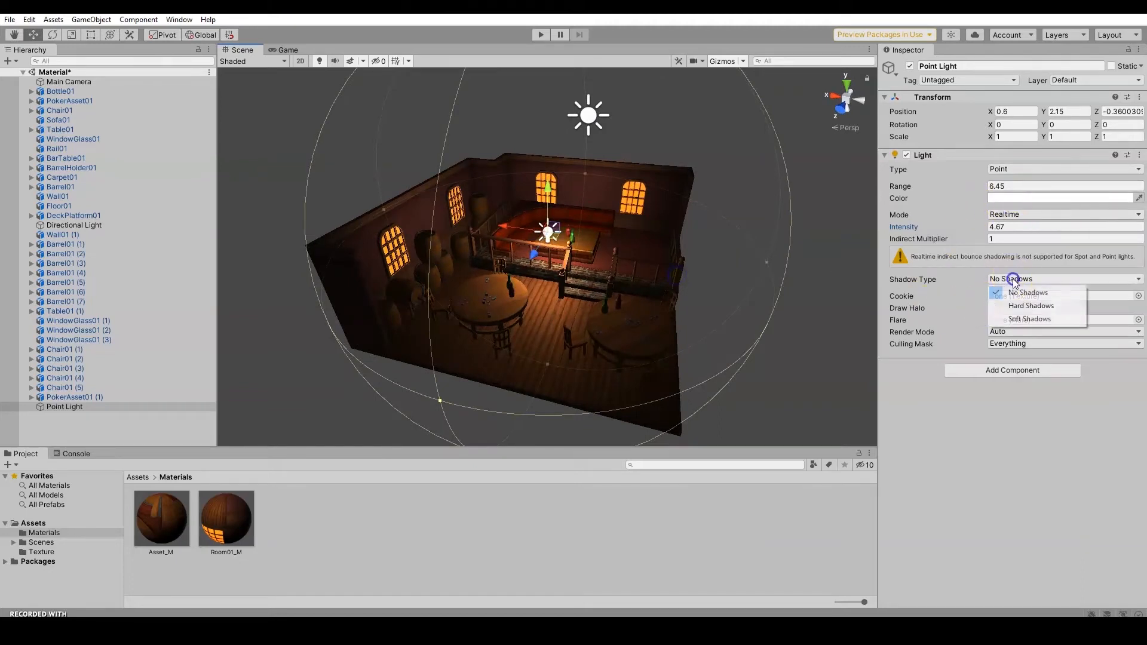
left_click(1027, 304)
left_click_drag(684, 280, 572, 284, "alt")
left_click_drag(525, 199, 572, 183)
left_click_drag(659, 206, 567, 242, "alt")
left_click_drag(491, 228, 528, 214)
left_click_drag(730, 234, 674, 224, "alt")
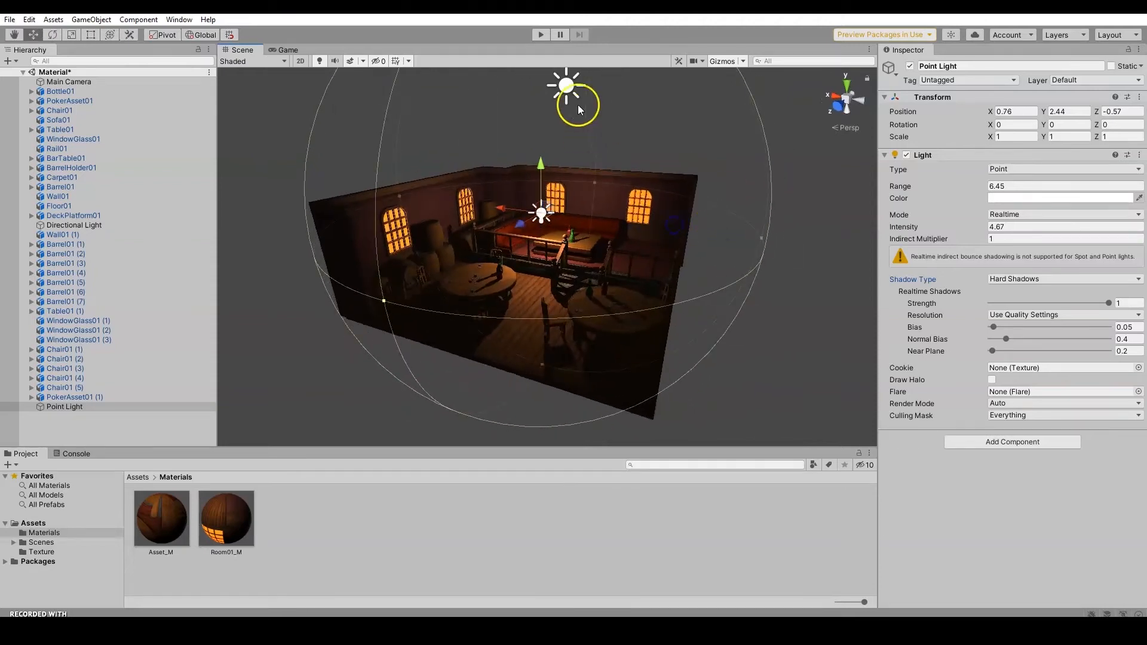
- Set the directional light's intensity to 1
left_click(567, 87)
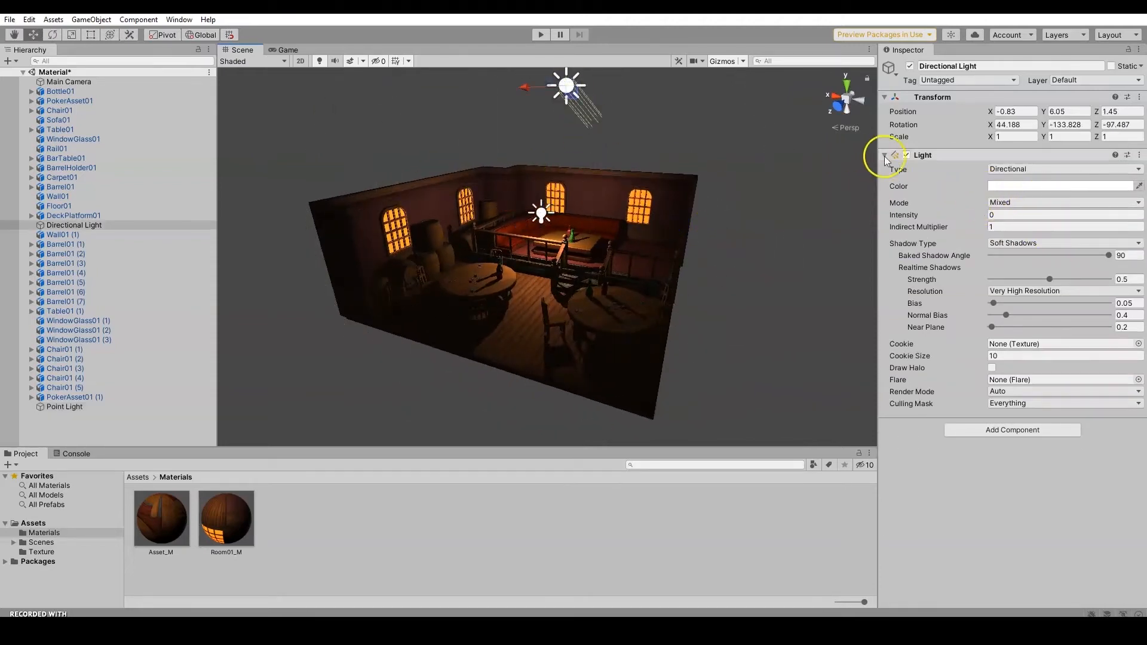
left_click(1004, 217)
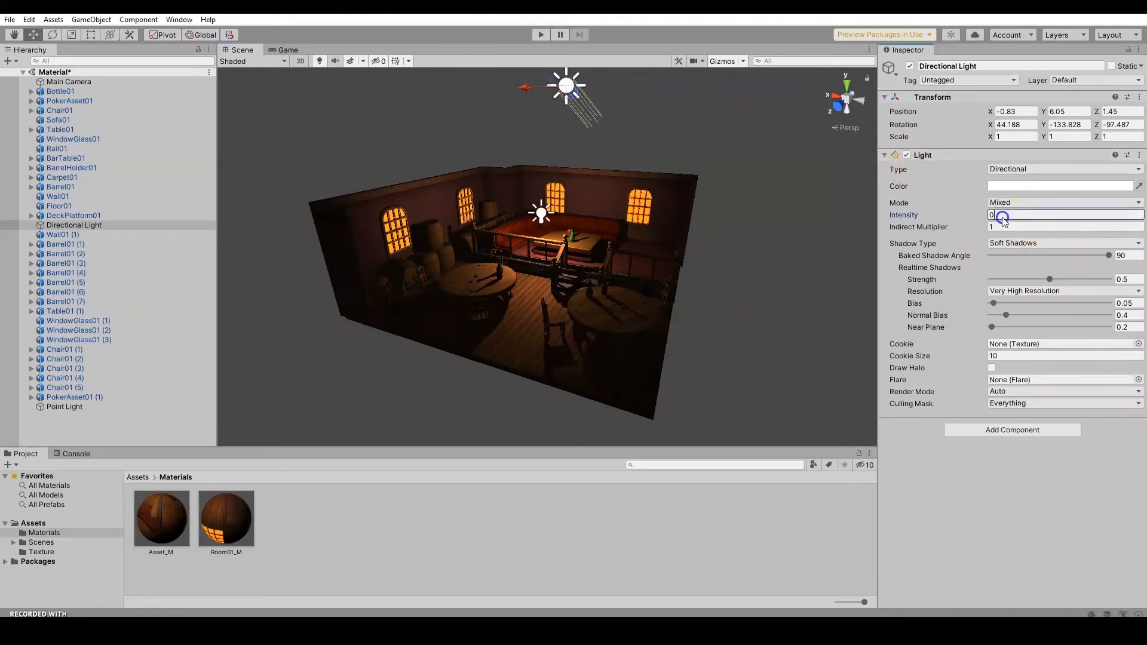
type("1")
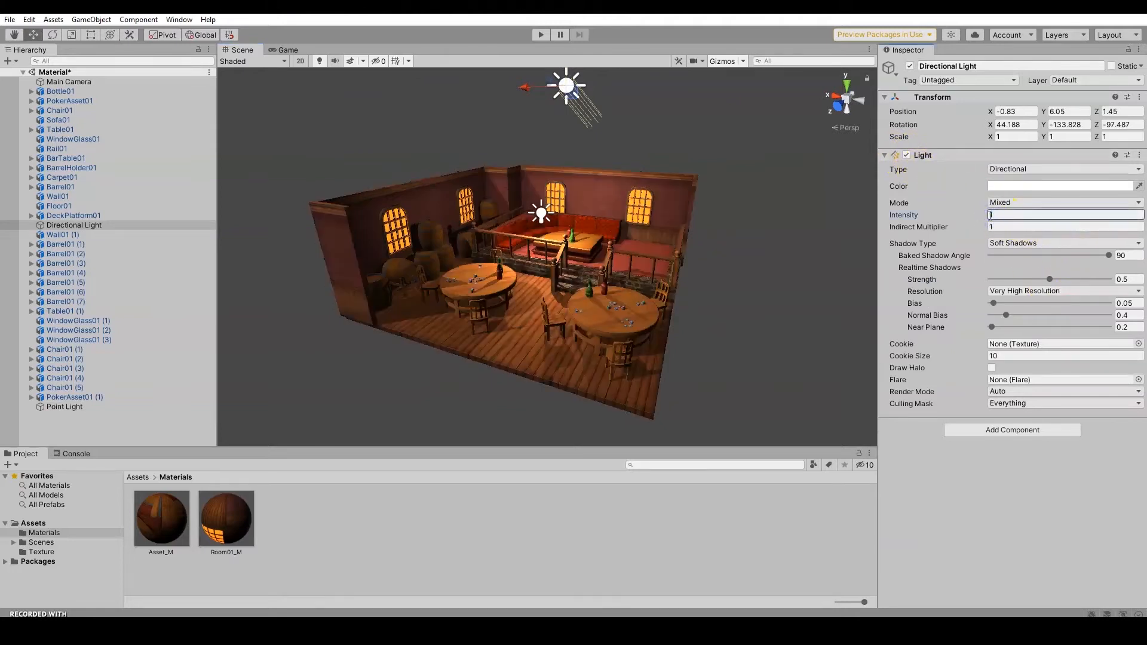
left_click_drag(751, 276, 714, 353, "alt")
left_click_drag(554, 306, 626, 182, "alt")
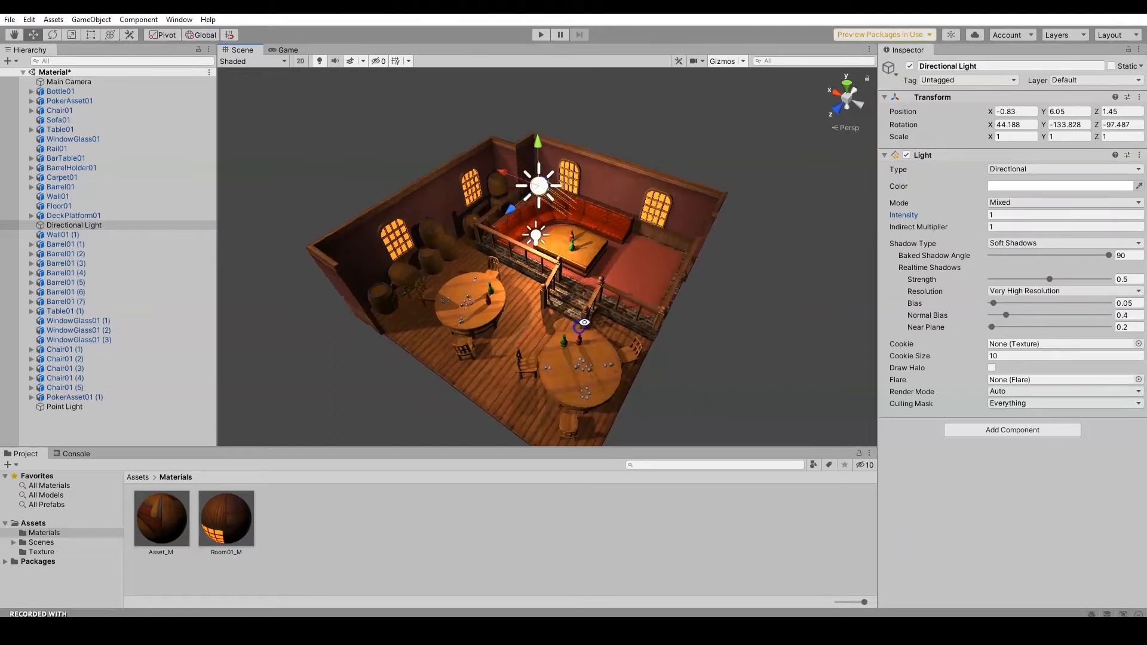
- Switch the point light's shadow type to No Shadows and back to Hard Shadows to compare the two
left_click(538, 233)
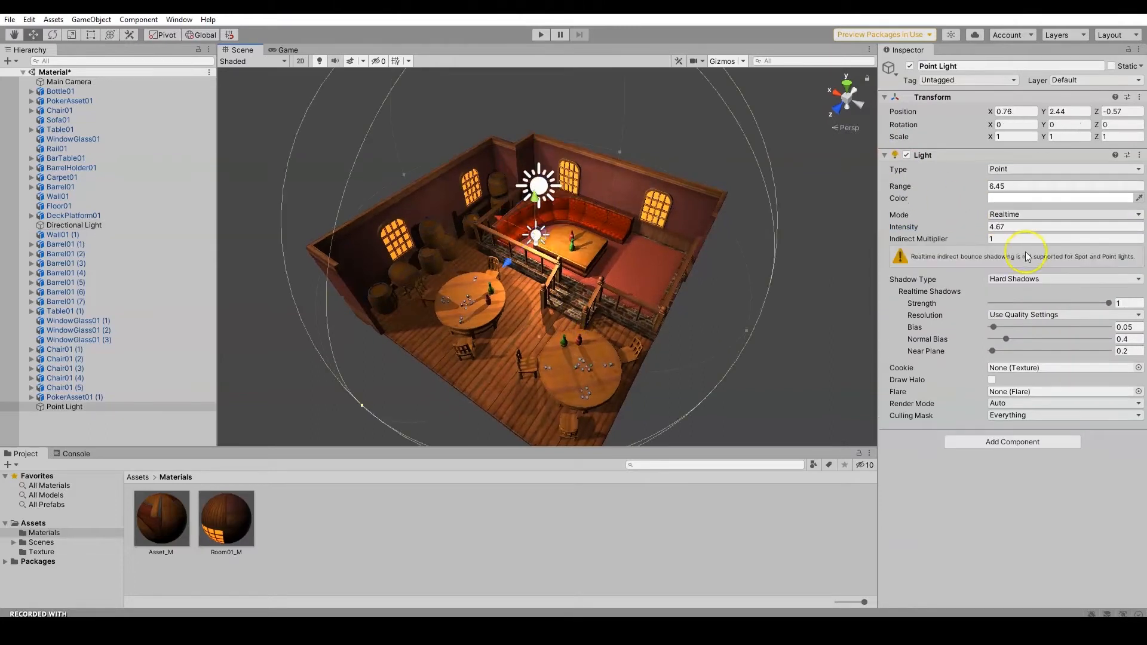
left_click(1016, 280)
left_click(1014, 291)
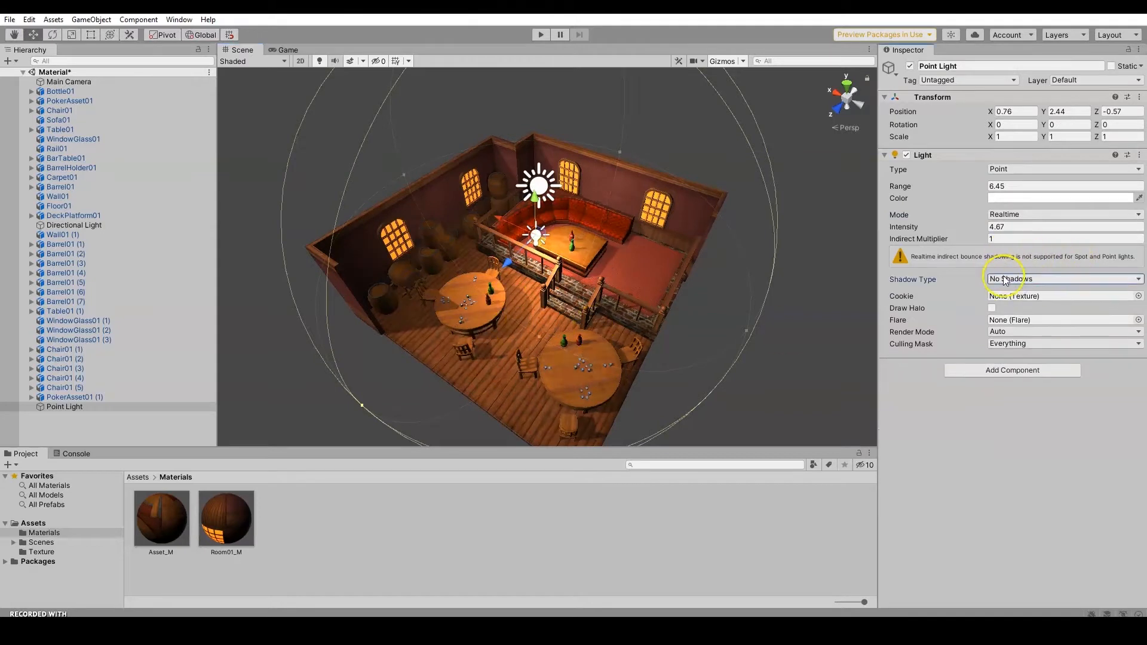
left_click(1004, 279)
left_click(1021, 303)
- Examine the shadows around the tables, railing and chairs, and compare the positions of the point light and directional light
left_click_drag(574, 335, 594, 271, "alt")
scroll(614, 306, "up", 6)
mouse_move(604, 300)
middle_mouse_down()
mouse_move(686, 174)
mouse_move(675, 205)
middle_mouse_up()
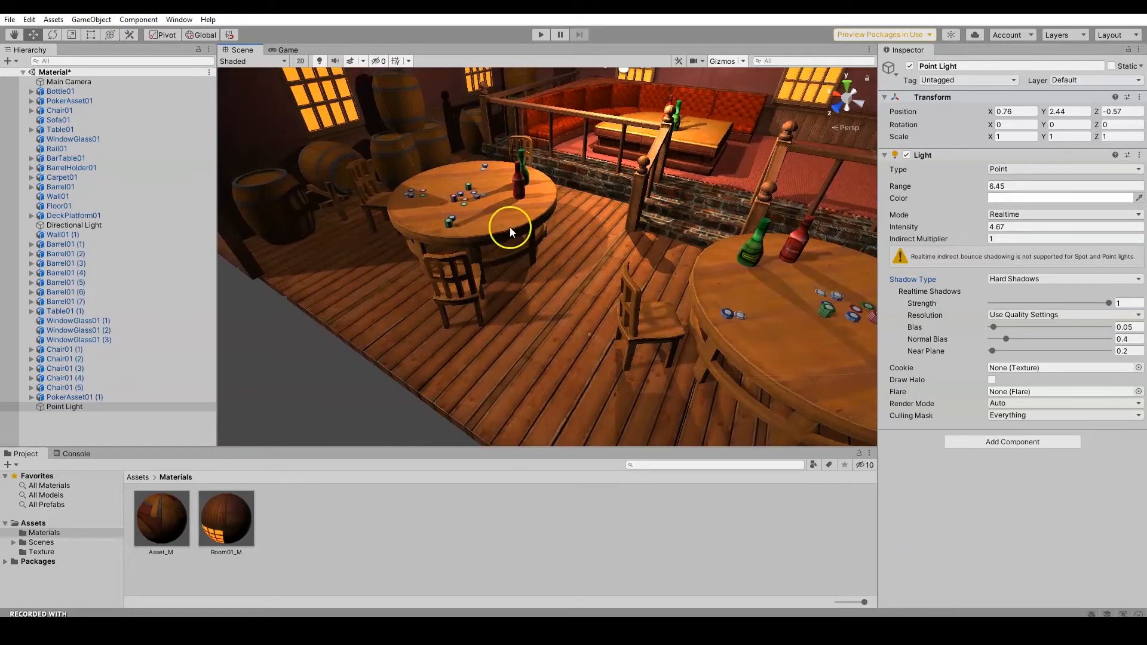
left_click_drag(577, 216, 609, 236, "alt")
key("f")
key("w")
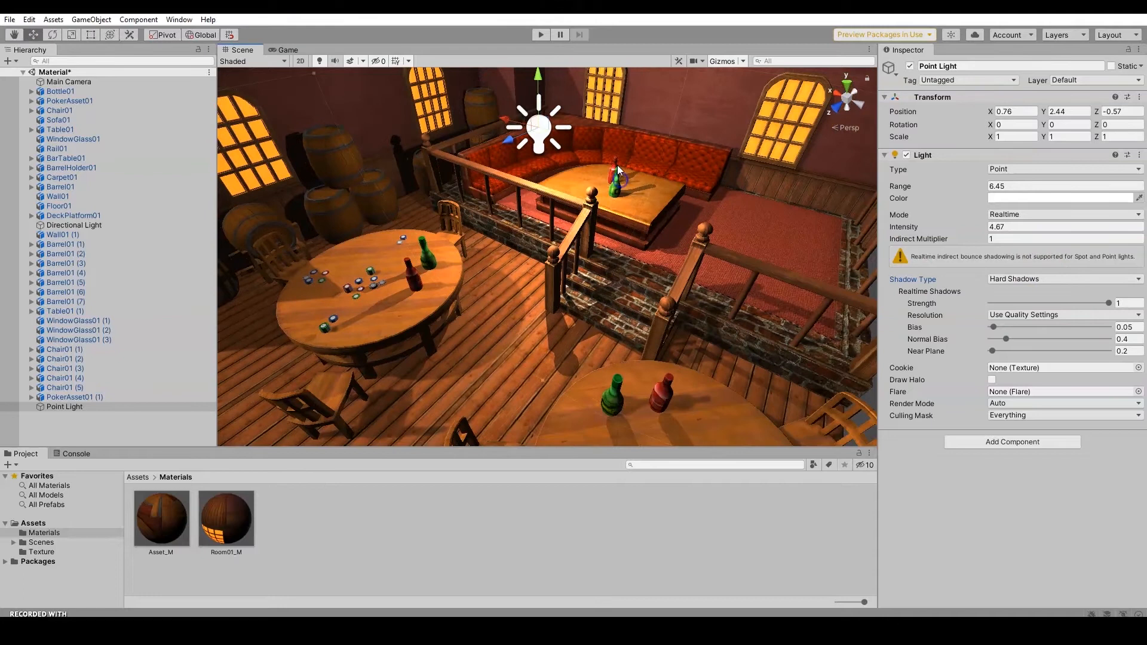
scroll(618, 166, "down", 5)
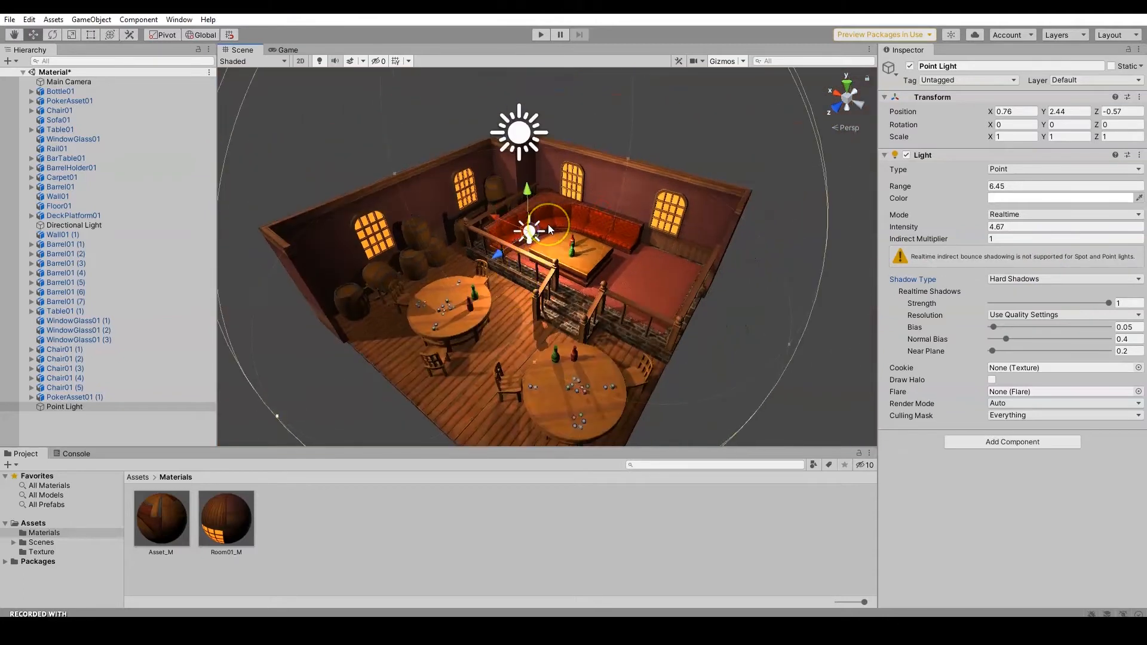
left_click(525, 125)
left_click_drag(688, 215, 671, 137, "alt")
scroll(610, 125, "down", 1)
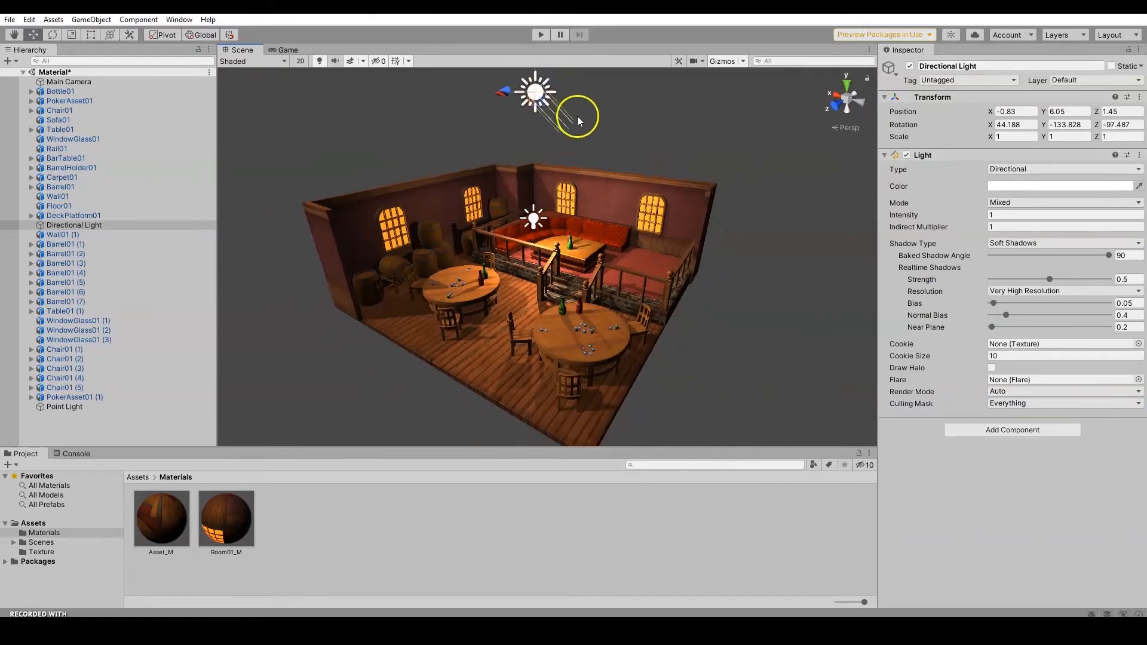
- Set the point light's shadow type to No Shadows
left_click(534, 219)
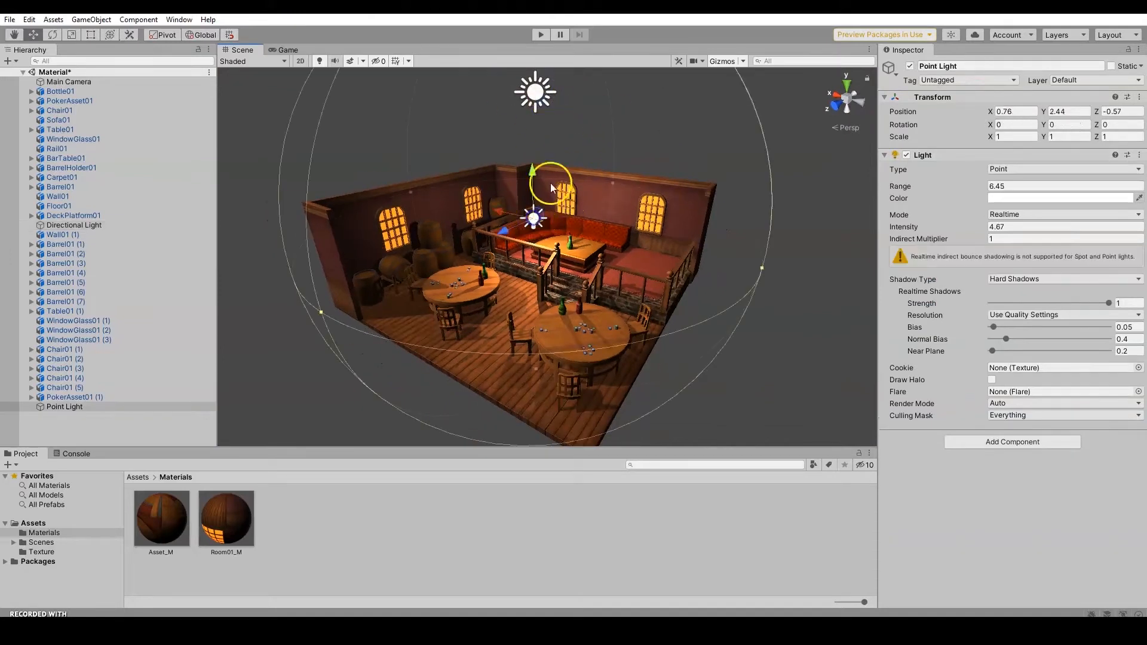
left_click(1073, 276)
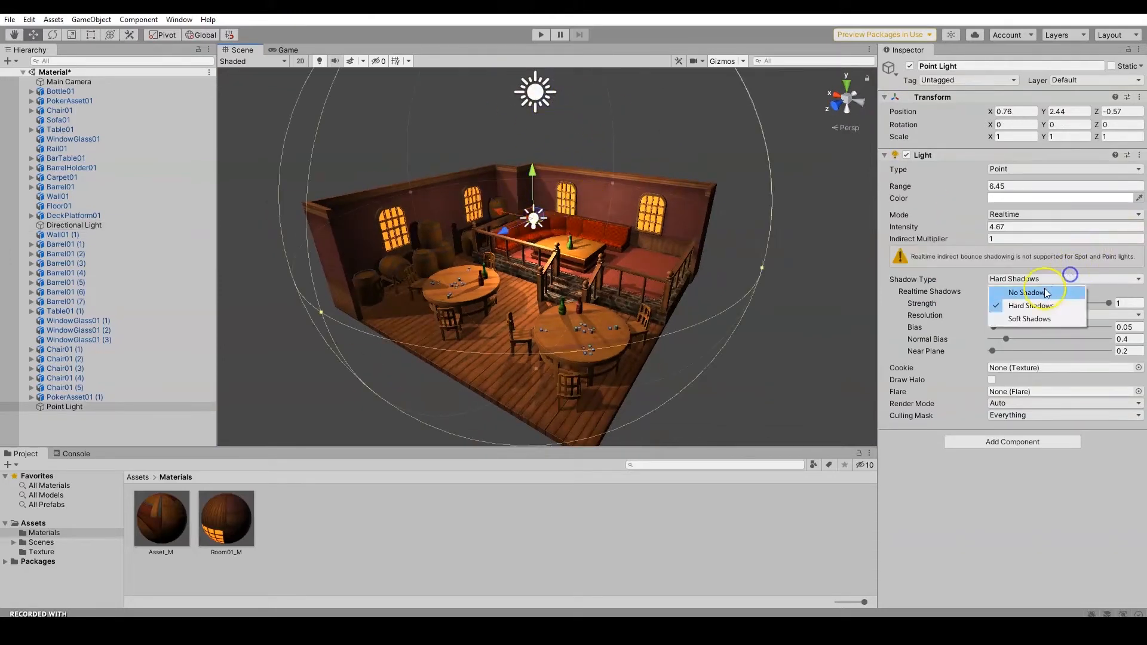
left_click(1025, 291)
left_click_drag(472, 322, 860, 267, "alt")
left_click_drag(669, 257, 570, 290, "alt")
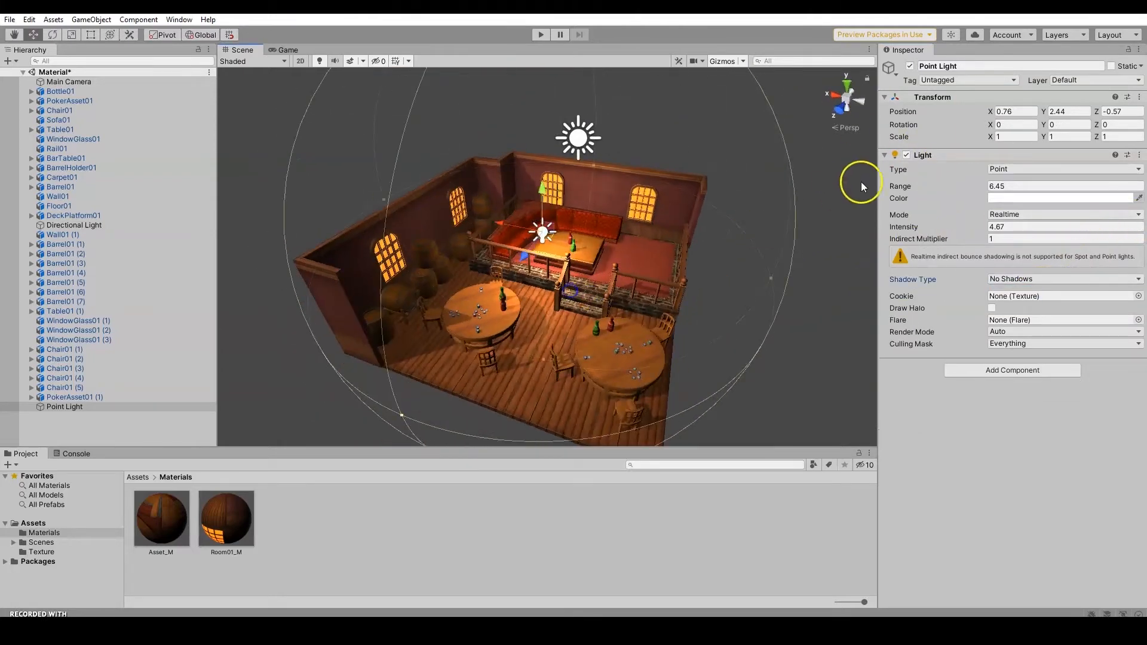
- Reduce the point light's range to 3.21 and its intensity to 4.12
left_click(985, 187)
mouse_move(963, 190)
left_mouse_down()
mouse_move(950, 191)
mouse_move(986, 215)
mouse_move(958, 225)
mouse_move(976, 226)
mouse_move(965, 188)
mouse_move(946, 192)
left_mouse_up()
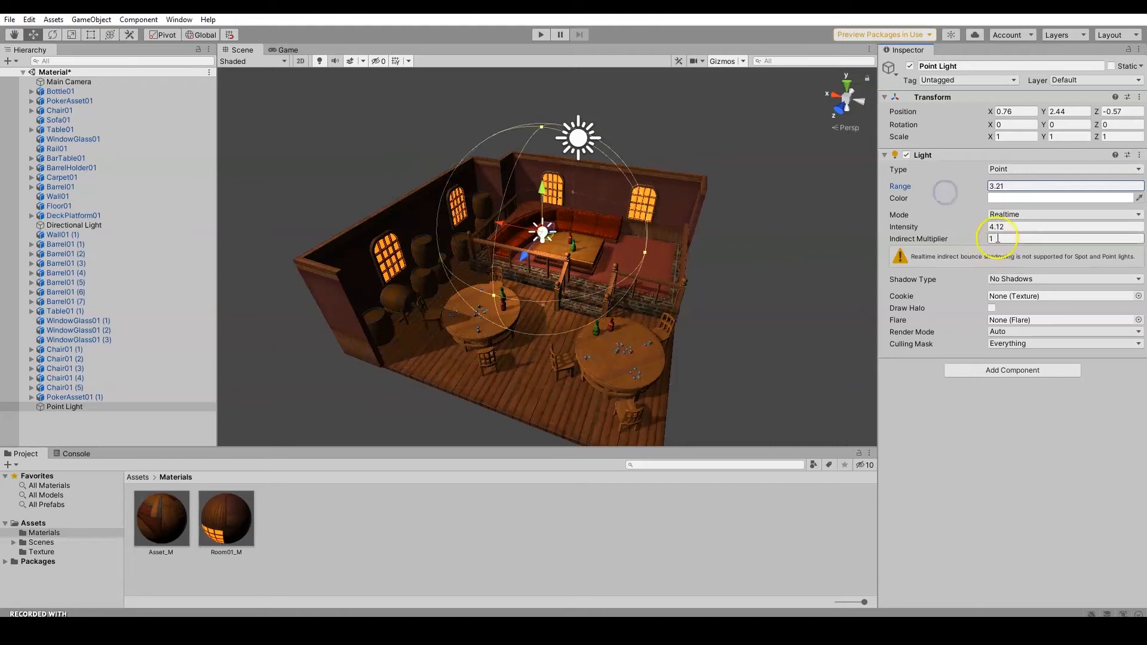
left_click_drag(672, 270, 644, 270, "alt")
scroll(644, 195, "up", 3)
left_click_drag(644, 196, 734, 162, "alt")
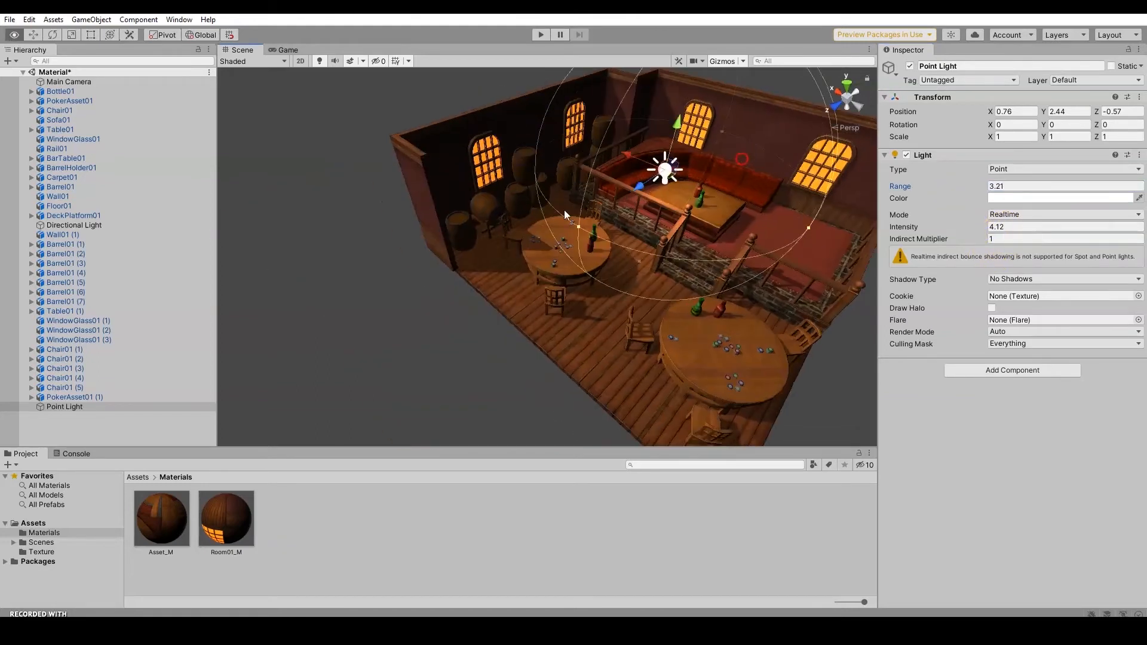
left_click_drag(470, 167, 648, 238, "alt")
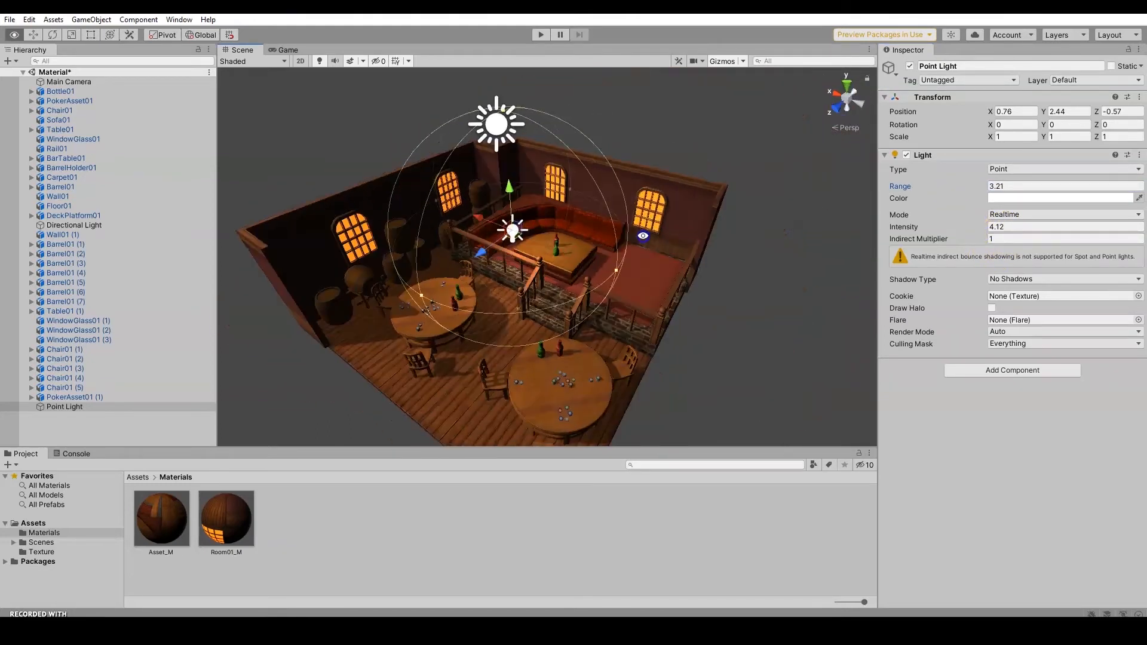
- Set the directional light's intensity to 0.6 and its shadow type to Hard Shadows
left_click(504, 103)
left_click(993, 227)
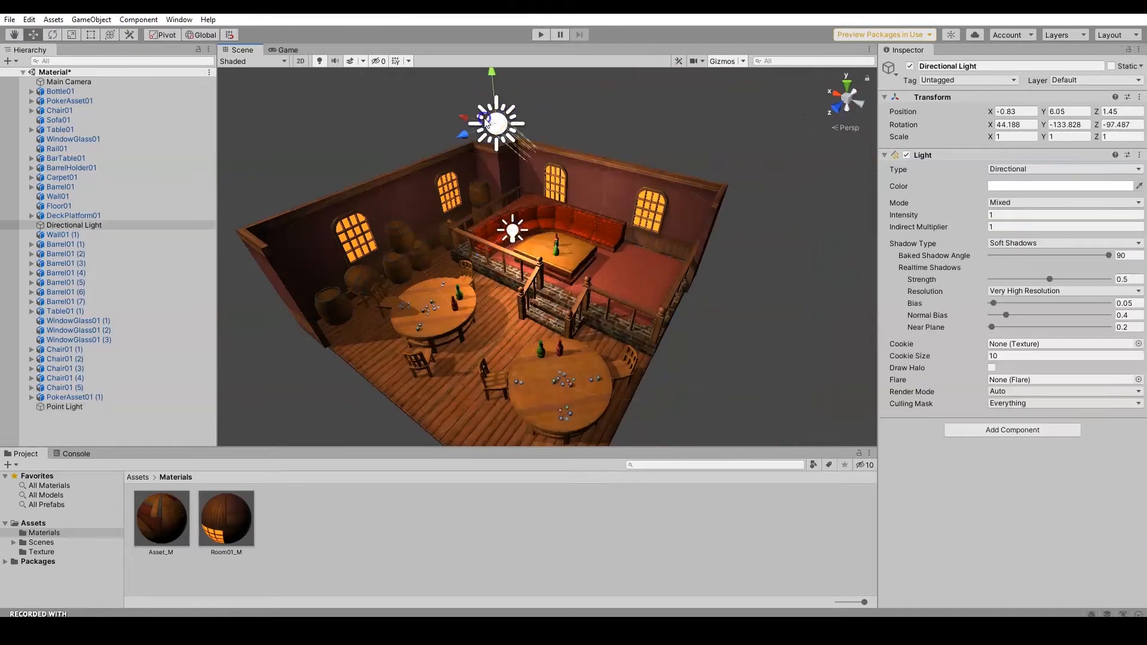
left_click(957, 213)
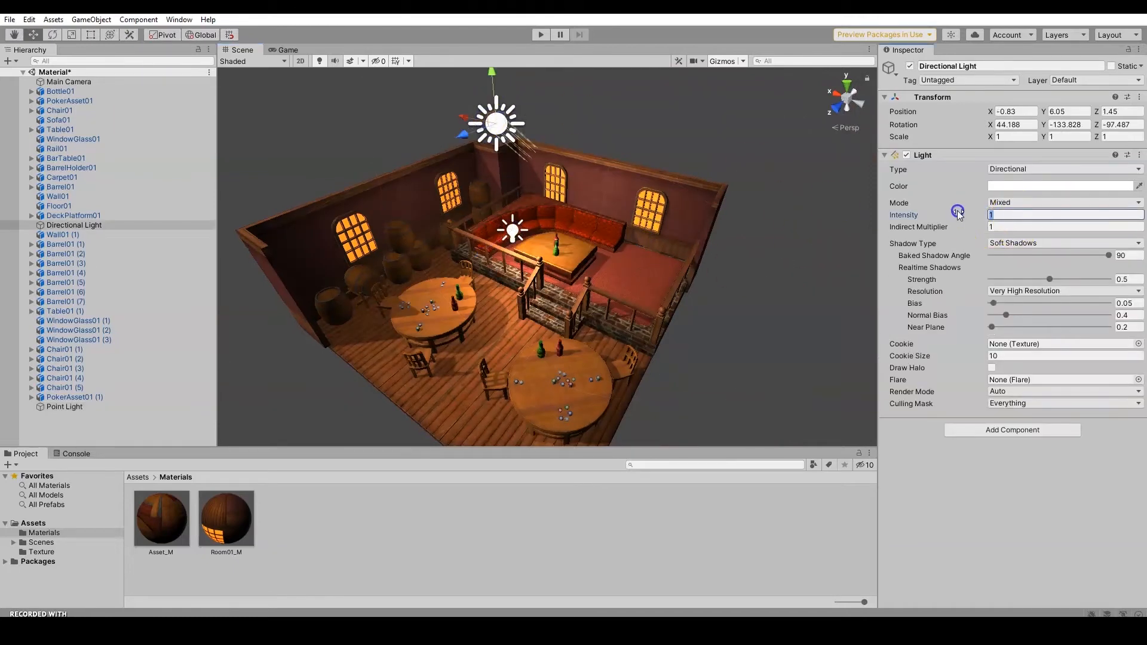
left_click_drag(732, 238, 717, 203, "alt")
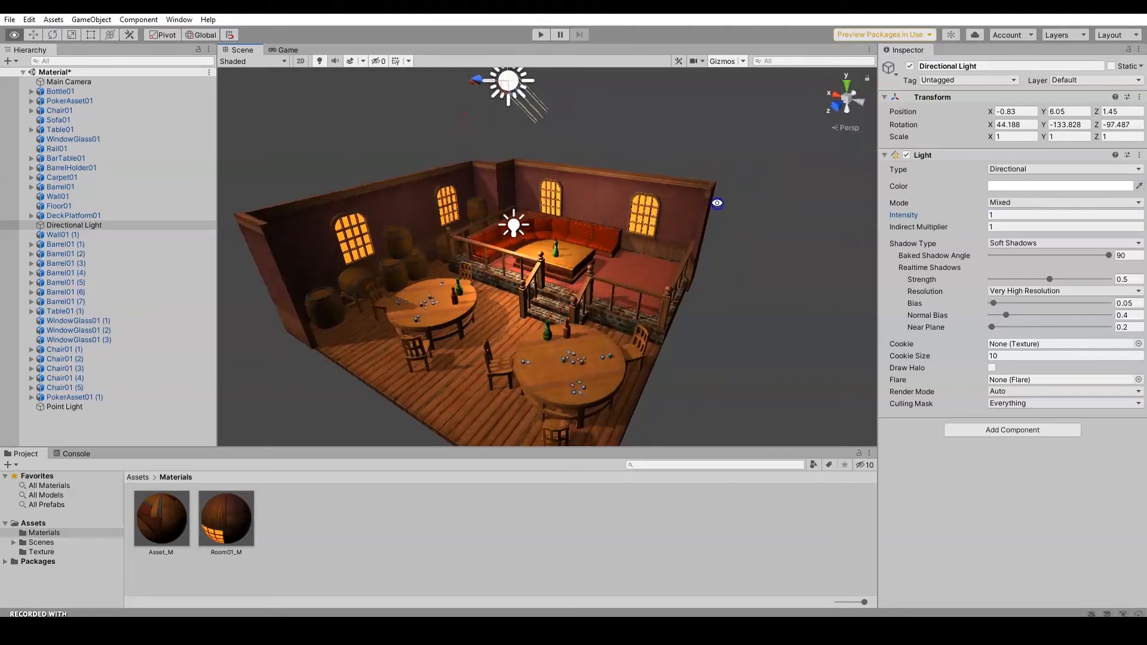
left_click(1019, 215)
type("0.6")
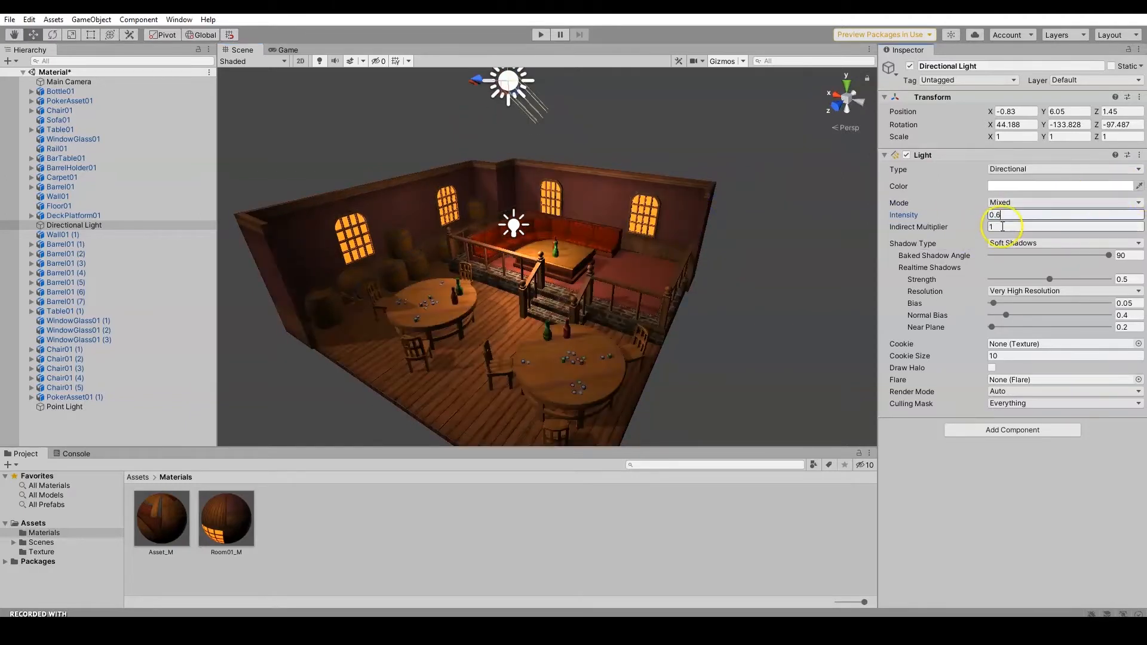
left_click(1007, 243)
left_click(1016, 268)
left_click_drag(747, 242, 678, 172, "alt")
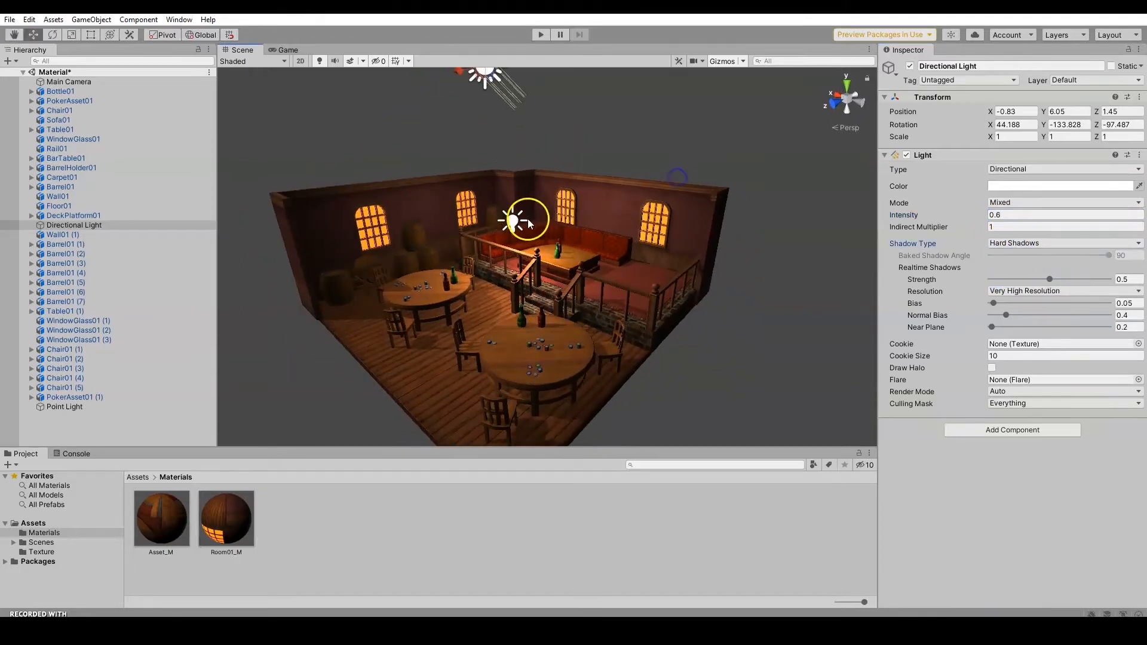
- Fine-tune the point light's range and intensity to suit the dimmer directional light
left_click(512, 222)
left_click_drag(609, 206, 597, 222, "alt")
left_click_drag(959, 189, 962, 187)
left_click_drag(978, 227, 999, 221)
left_click_drag(621, 245, 596, 253, "alt")
- Raise the point light and shift it across the room, leaving nothing selected
left_click_drag(504, 177, 510, 153)
left_click_drag(521, 197, 526, 114, "alt")
left_click_drag(515, 159, 594, 199)
left_click(751, 219)
- Add a second point light and place it in front of the window above the barrels, at X 4.76, Y 2.05, Z 1.84
left_click_drag(410, 248, 419, 273, "alt")
scroll(402, 185, "up", 3)
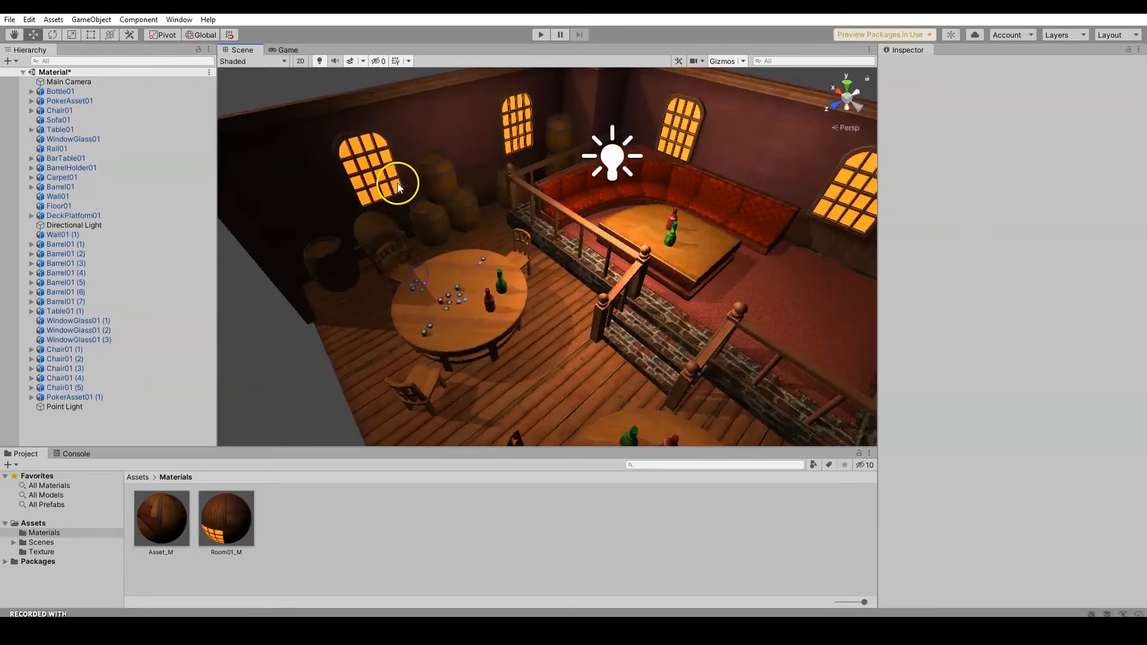
left_click_drag(402, 182, 423, 243, "alt")
left_click_drag(520, 297, 430, 266, "alt")
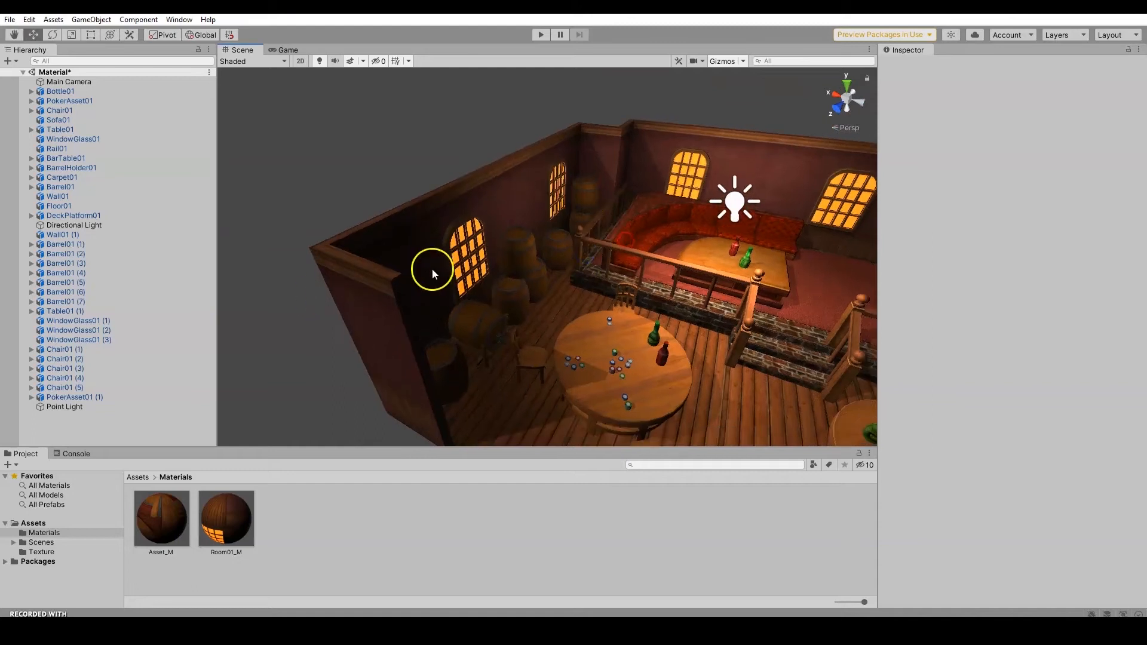
left_click(91, 19)
mouse_move(102, 99)
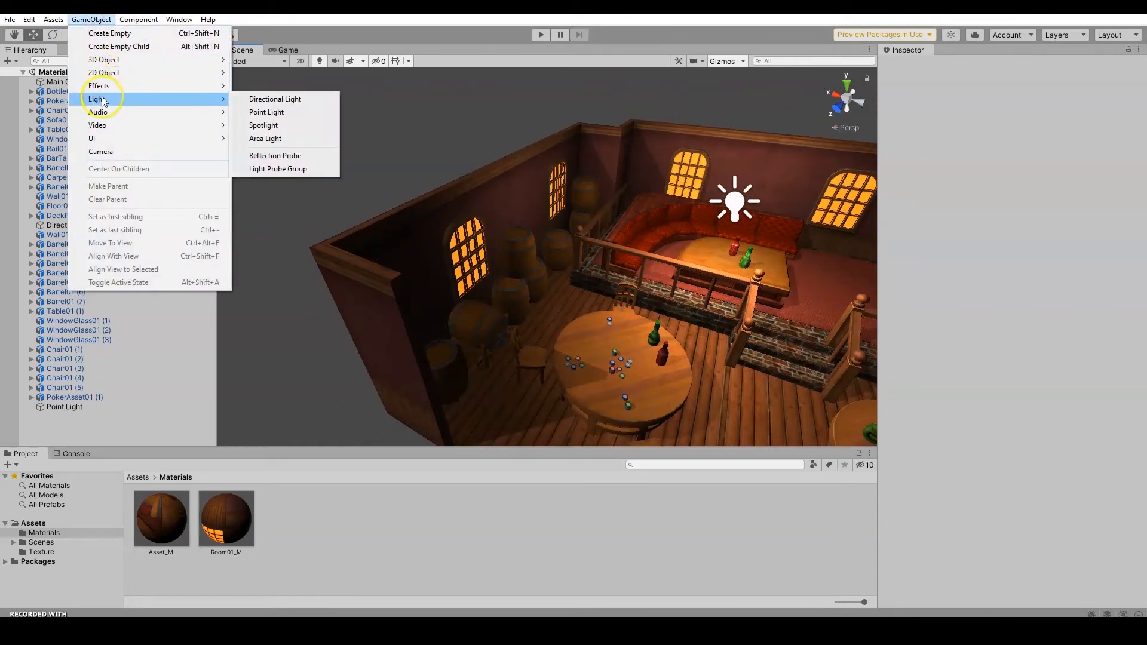
left_click(304, 112)
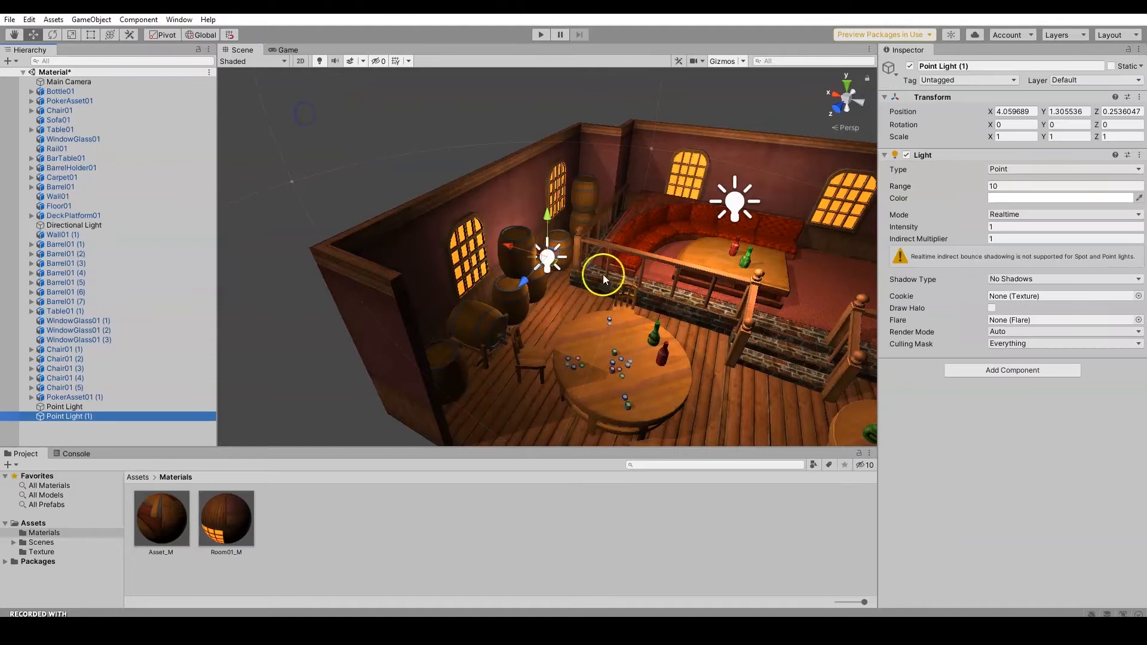
left_click_drag(529, 257, 474, 218)
- Set the window point light's range to 1.41 and intensity to 7.24, and shift it along X to 4.455
left_click_drag(905, 186, 858, 210)
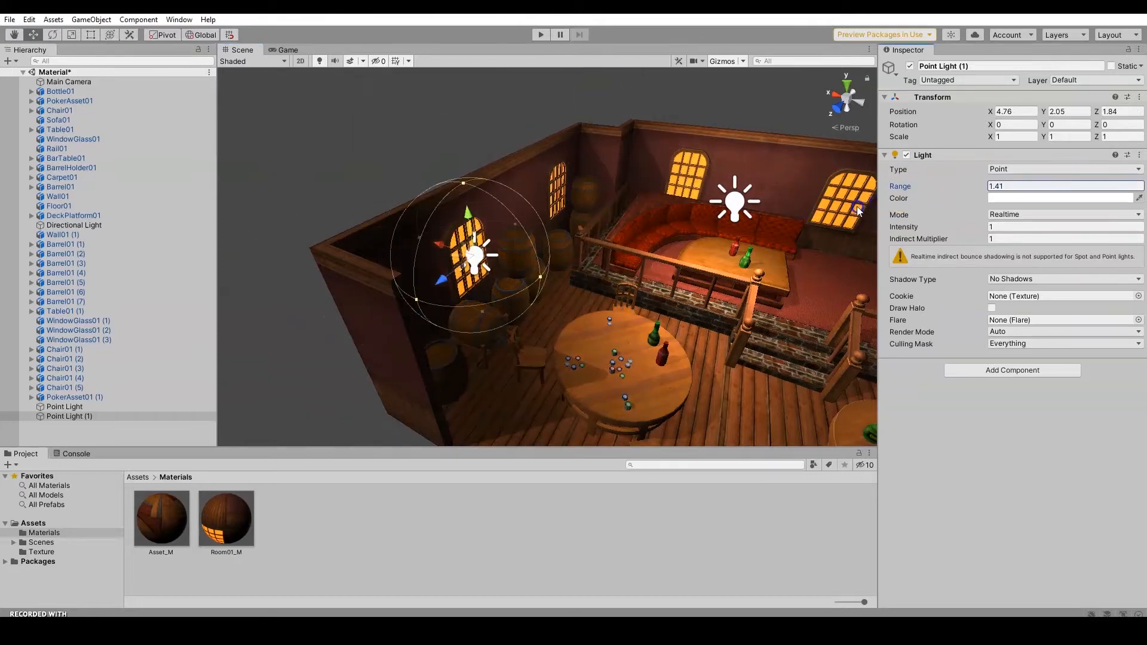
left_click_drag(955, 232, 987, 225)
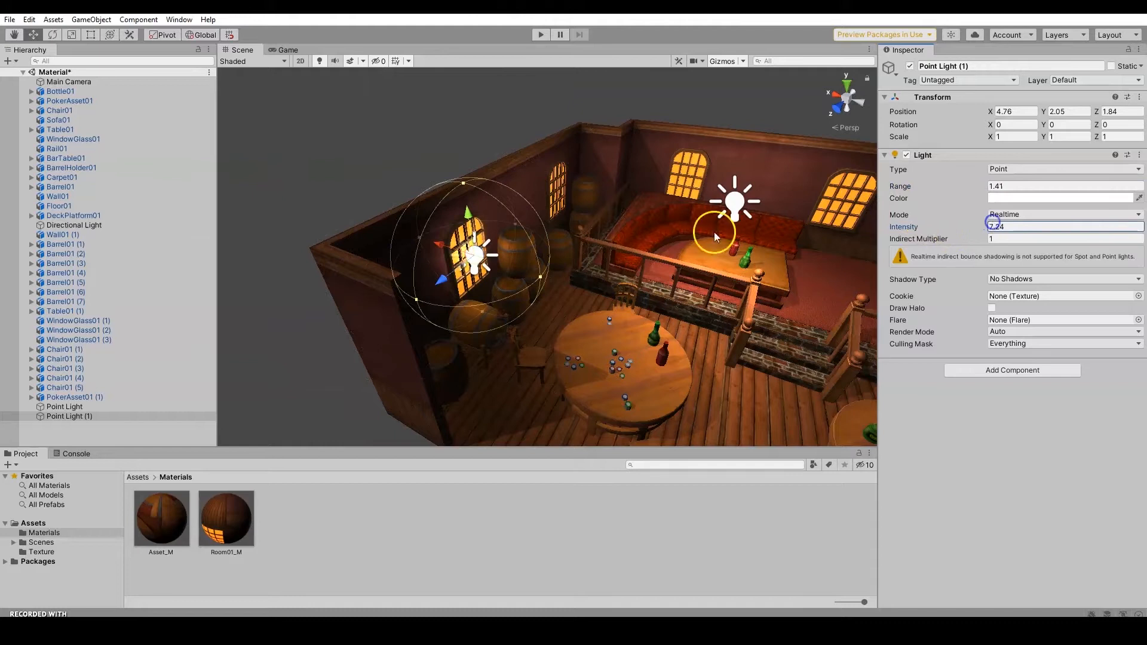
left_click_drag(714, 237, 645, 217, "alt")
scroll(558, 206, "up", 3)
left_click_drag(558, 206, 608, 199, "alt")
left_click_drag(496, 223, 454, 218, "alt")
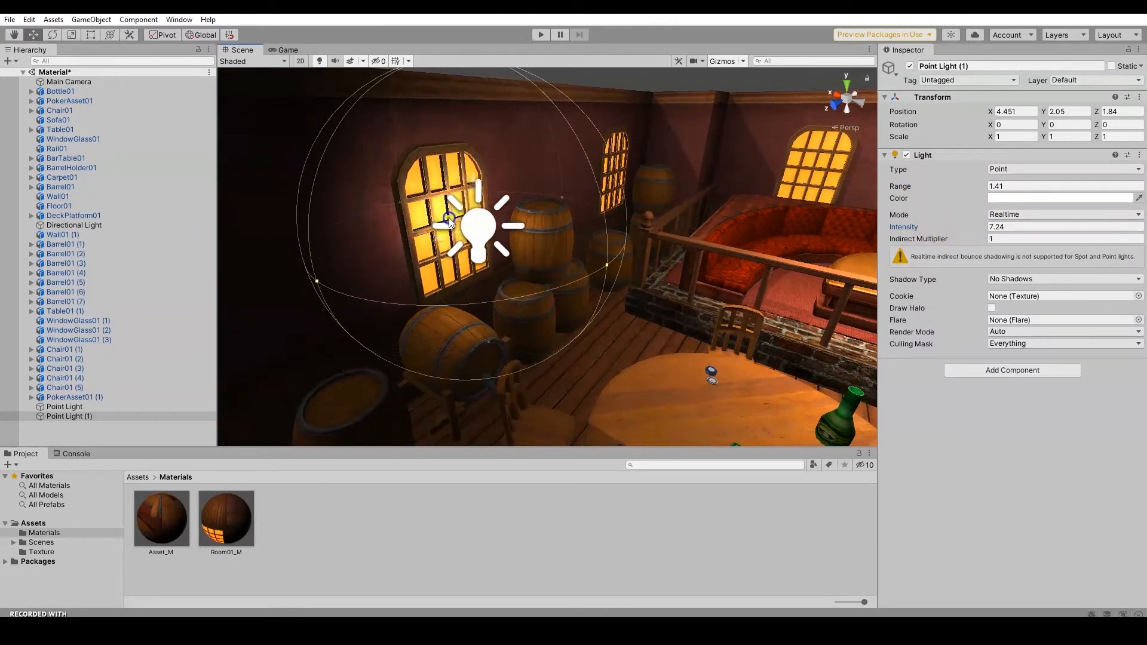
- Change the window point light's color to orange-yellow FFB800
left_click(1013, 199)
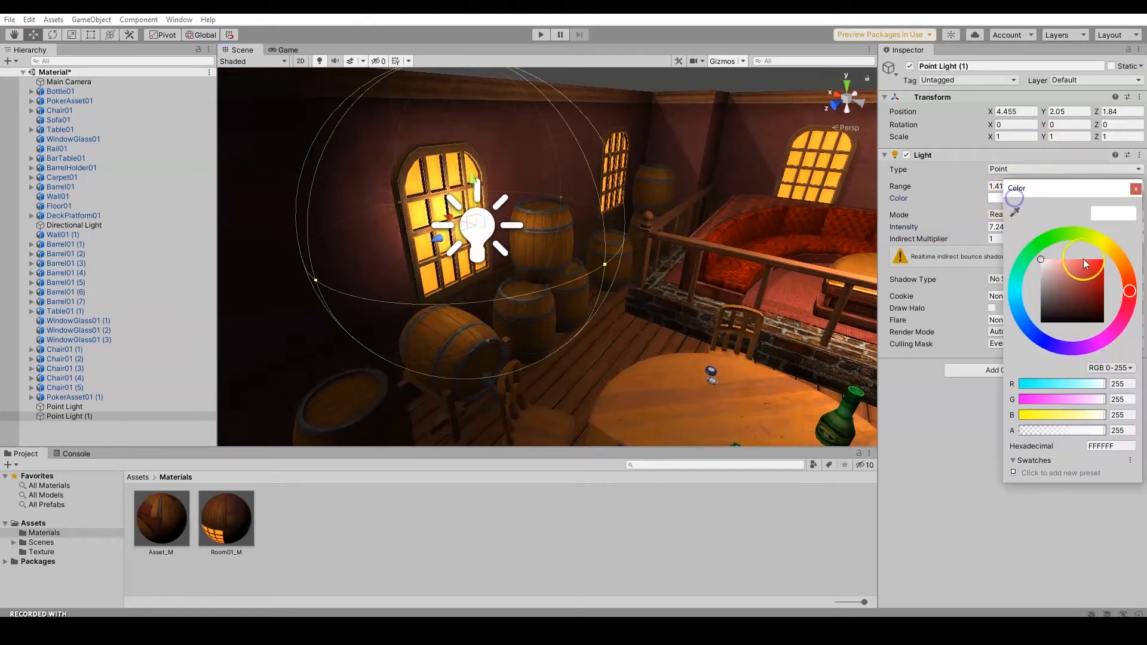
mouse_move(1112, 252)
left_mouse_down()
mouse_move(1125, 253)
mouse_move(1088, 259)
mouse_move(1117, 256)
mouse_move(1107, 251)
left_mouse_up()
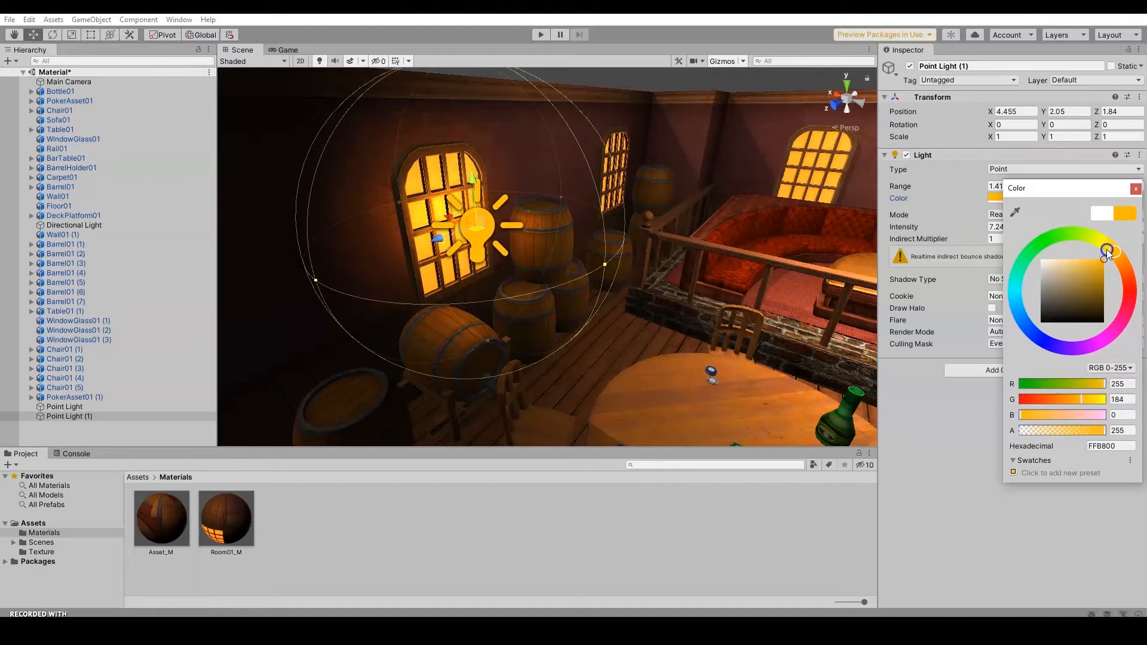
left_click(941, 445)
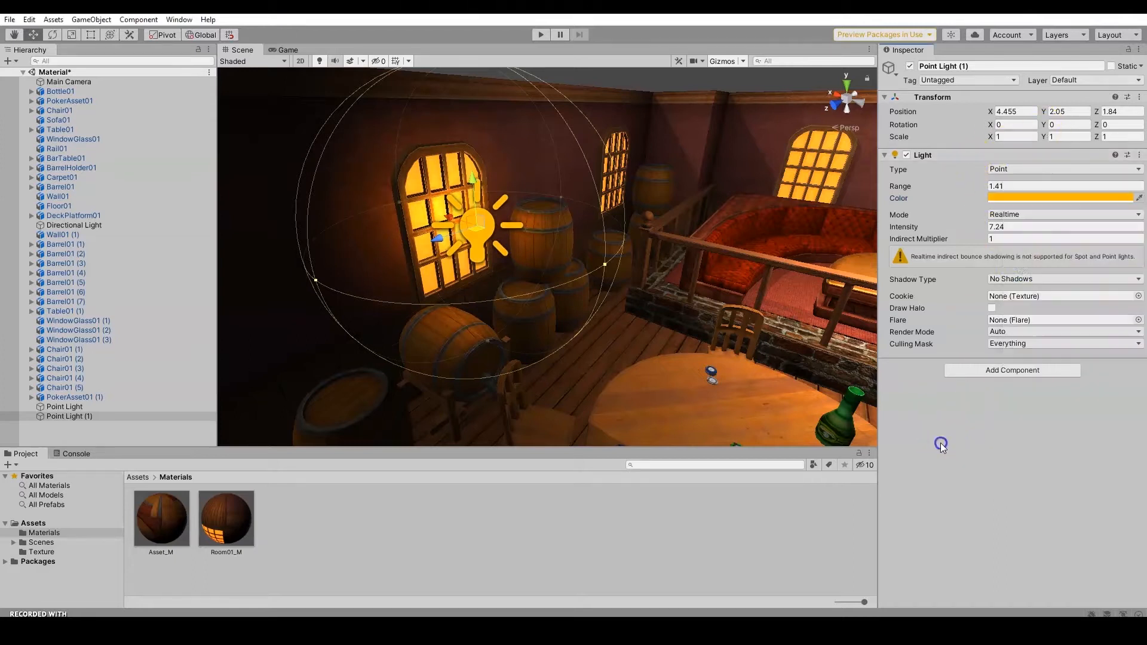
- Adjust the window point light's intensity to 6.92 and its range to 1.68
left_click(974, 232)
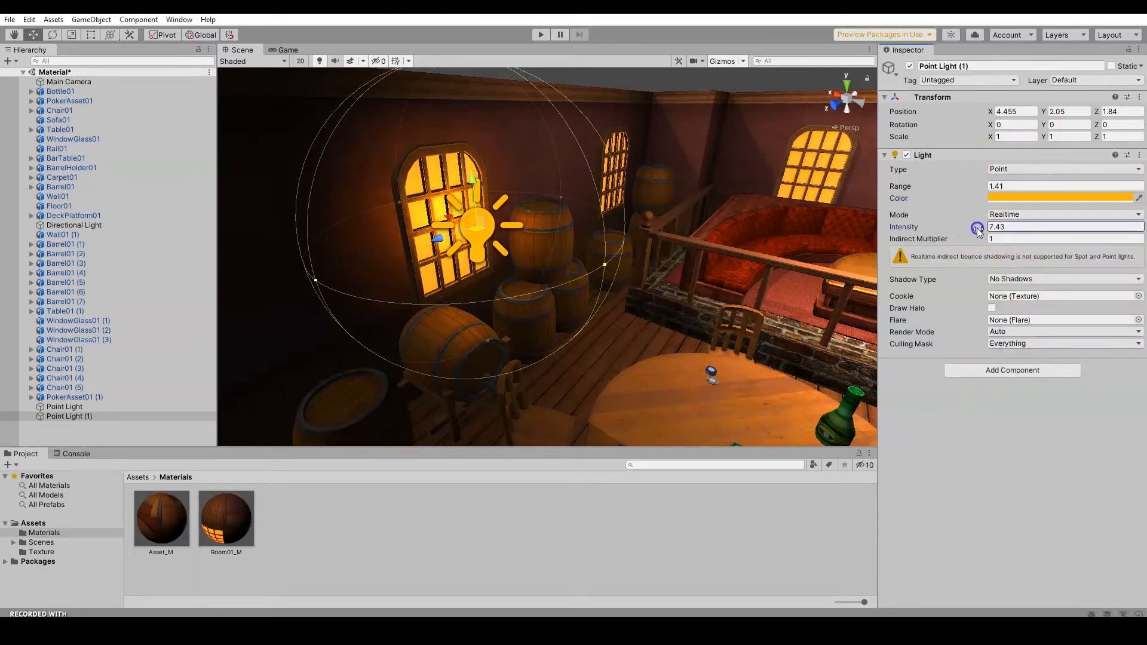
left_click_drag(967, 184, 973, 185)
scroll(759, 187, "down", 3)
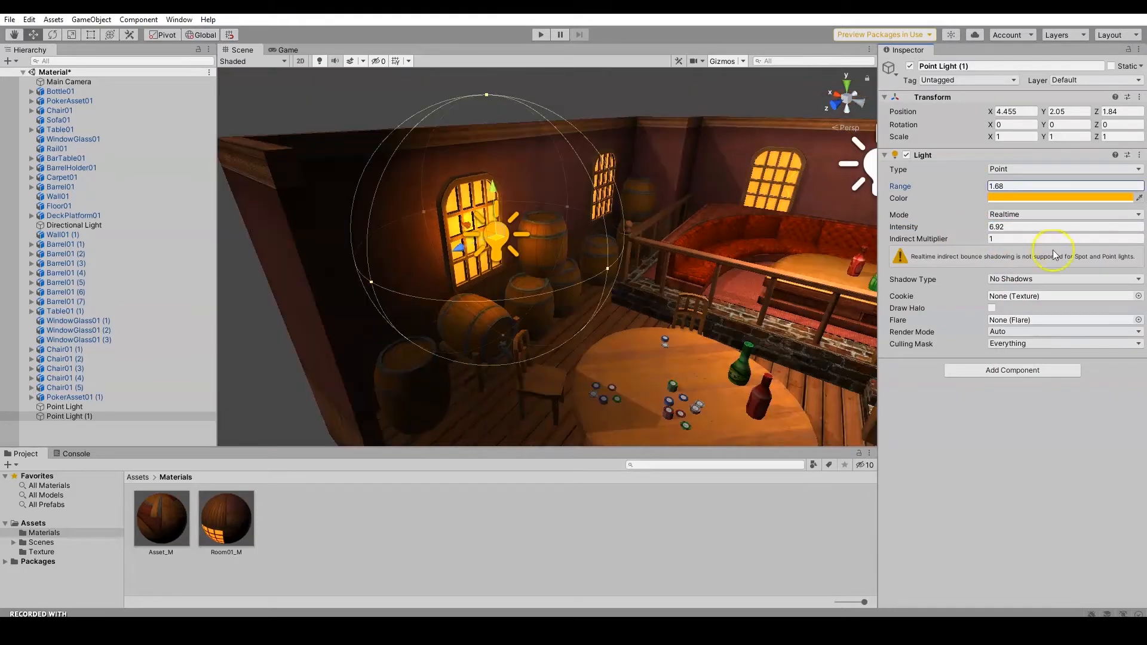
- Try hard shadows on the window point light and switch it back to no shadows
left_click(1039, 279)
left_click(1025, 304)
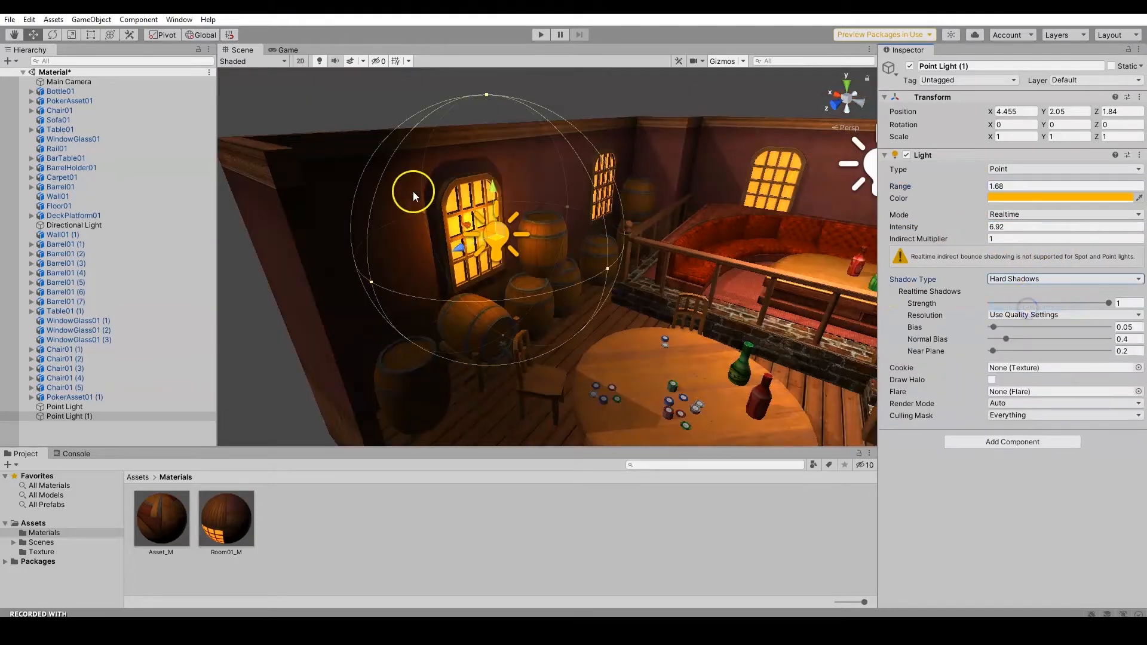
left_click(1048, 280)
left_click(1035, 292)
- Move the window point light to X 4.254, Y 2.053 and place a duplicate at the same wall's other window, at Z -1.799
left_click_drag(648, 272, 556, 191, "alt")
left_click_drag(495, 211, 517, 257)
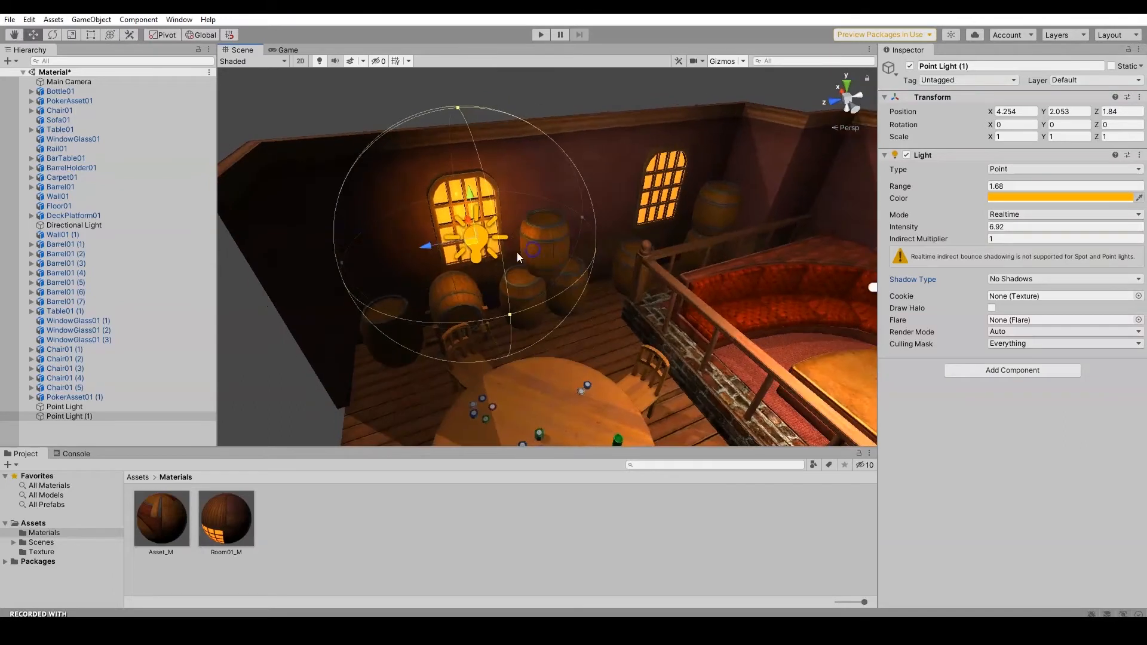
key("ctrl+d")
left_click_drag(446, 245, 672, 254)
- Set both window point lights' range to 1.2 and intensity to 5
left_click(468, 226, "shift")
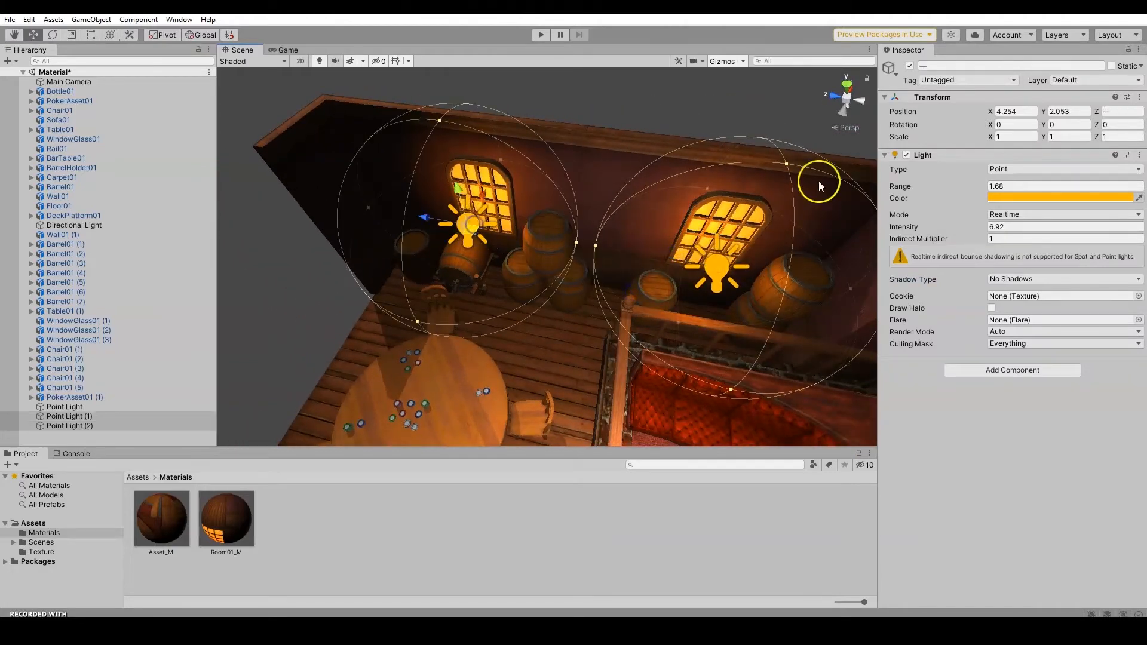
left_click_drag(979, 188, 959, 184)
left_click_drag(712, 231, 878, 143, "alt")
left_click_drag(980, 186, 980, 185)
left_click_drag(969, 233, 941, 238)
left_click_drag(747, 185, 586, 118, "alt")
scroll(681, 207, "down", 3)
- Duplicate the second window's point light and place the copy at the window behind the sofa, at X 1.83, Z -3.89
left_click(587, 120)
left_click(625, 190)
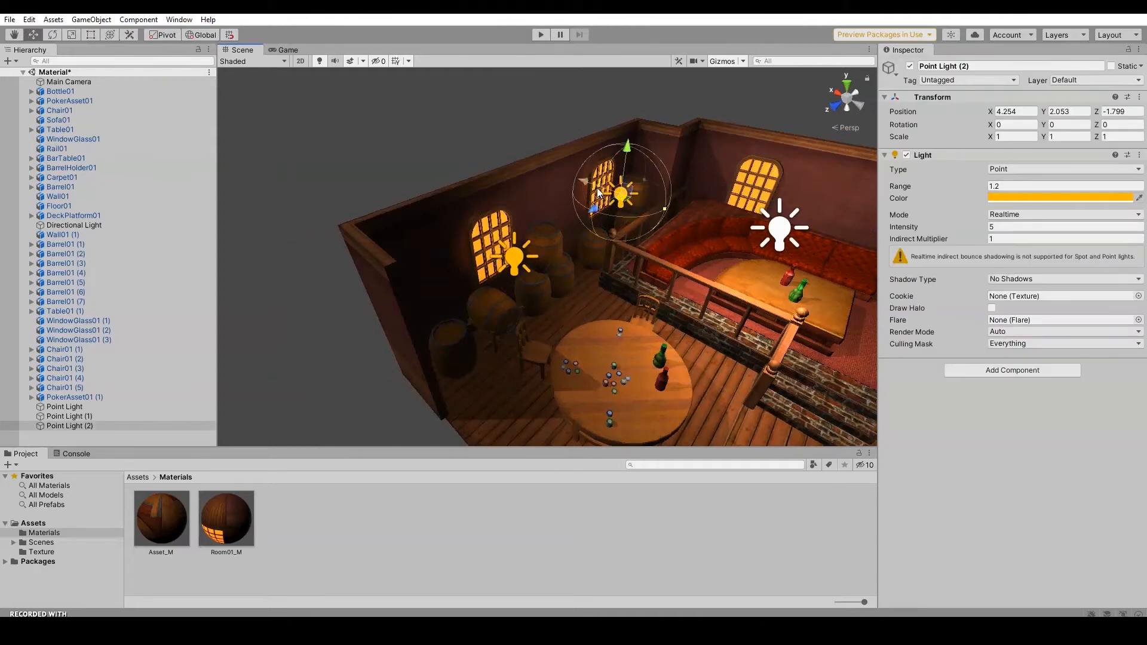
key("ctrl+d")
left_click_drag(599, 191, 723, 193)
- Duplicate the sofa window's point light and move the copy to the last window on the same wall
left_click_drag(776, 227, 800, 174, "alt")
left_click_drag(812, 213, 586, 239, "alt")
key("ctrl+d")
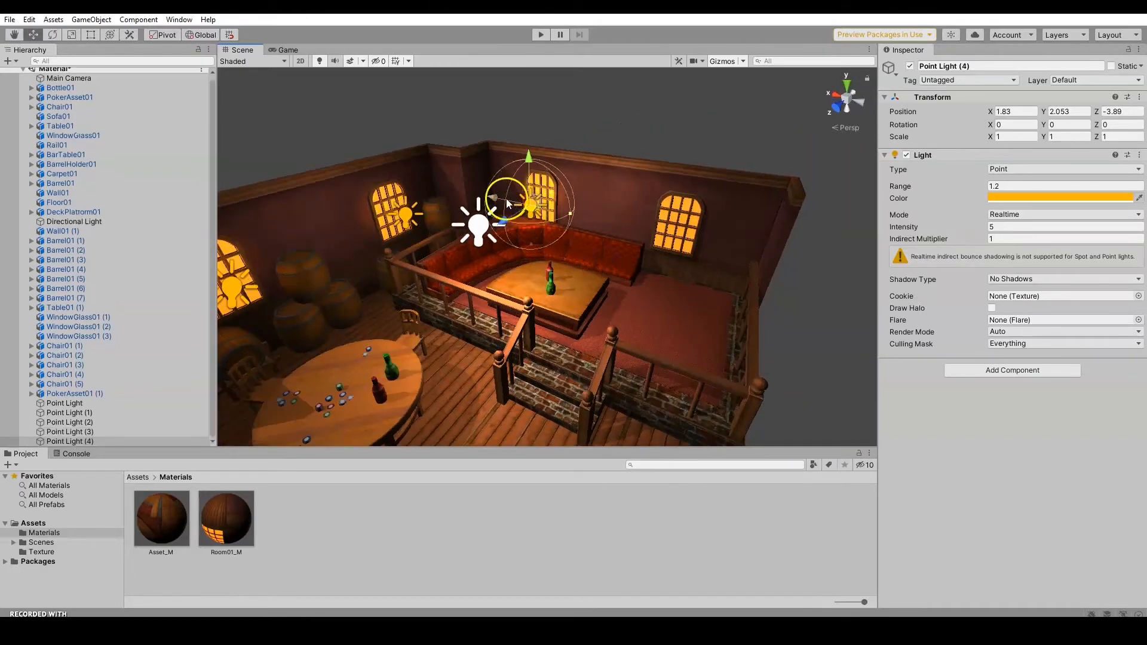
left_click_drag(499, 201, 634, 227)
- Select all four window point lights and set their range to 1.55, keeping intensity at 5
left_click(430, 191)
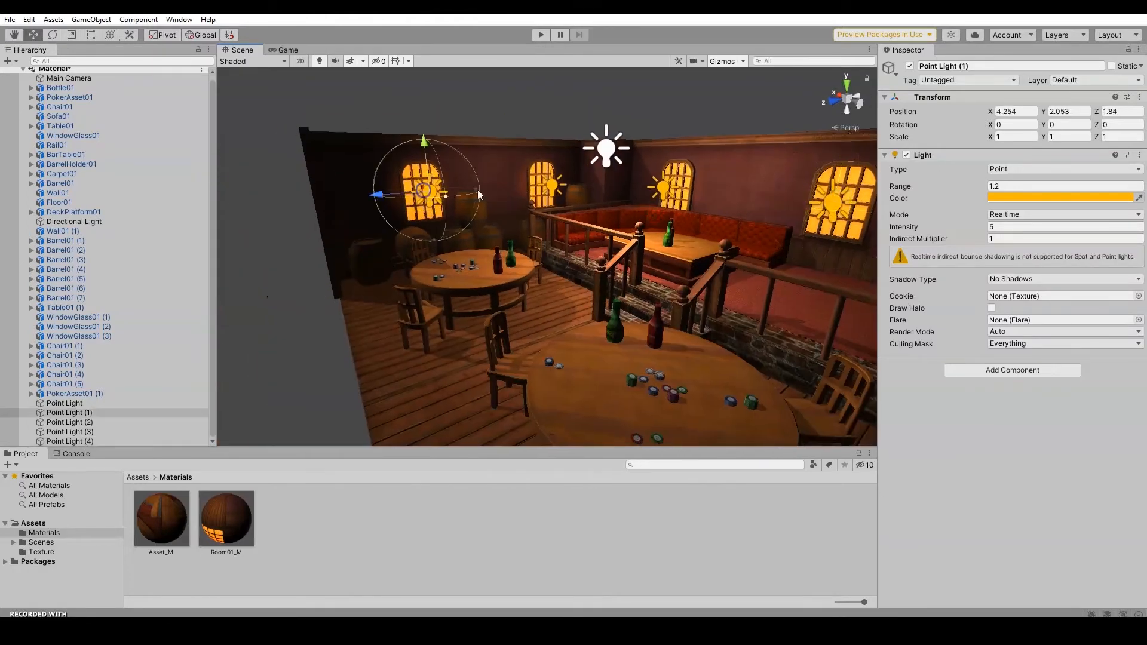
left_click(555, 185, "shift")
left_click(661, 189, "shift")
left_click(832, 201, "shift")
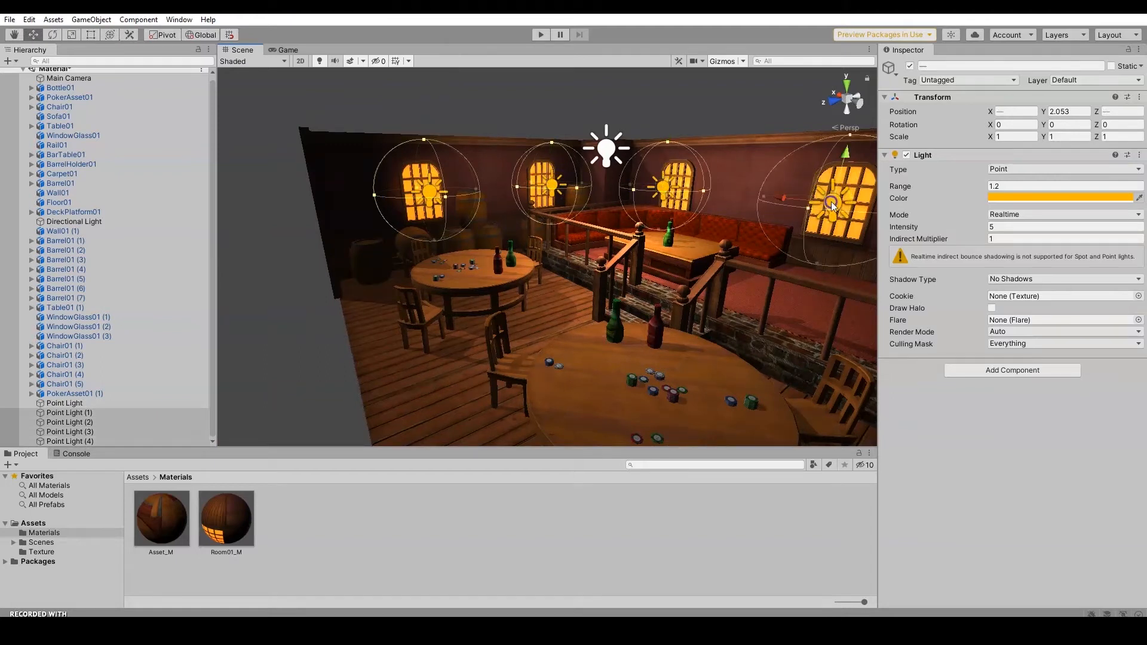
left_click_drag(982, 232, 989, 230)
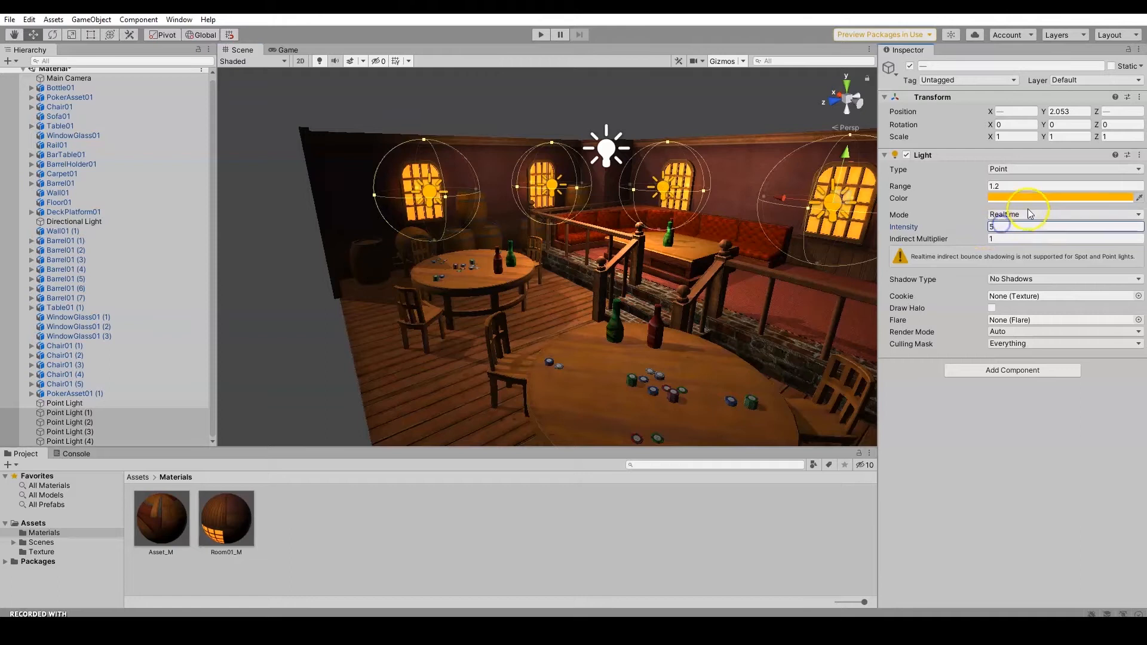
left_click_drag(978, 188, 983, 188)
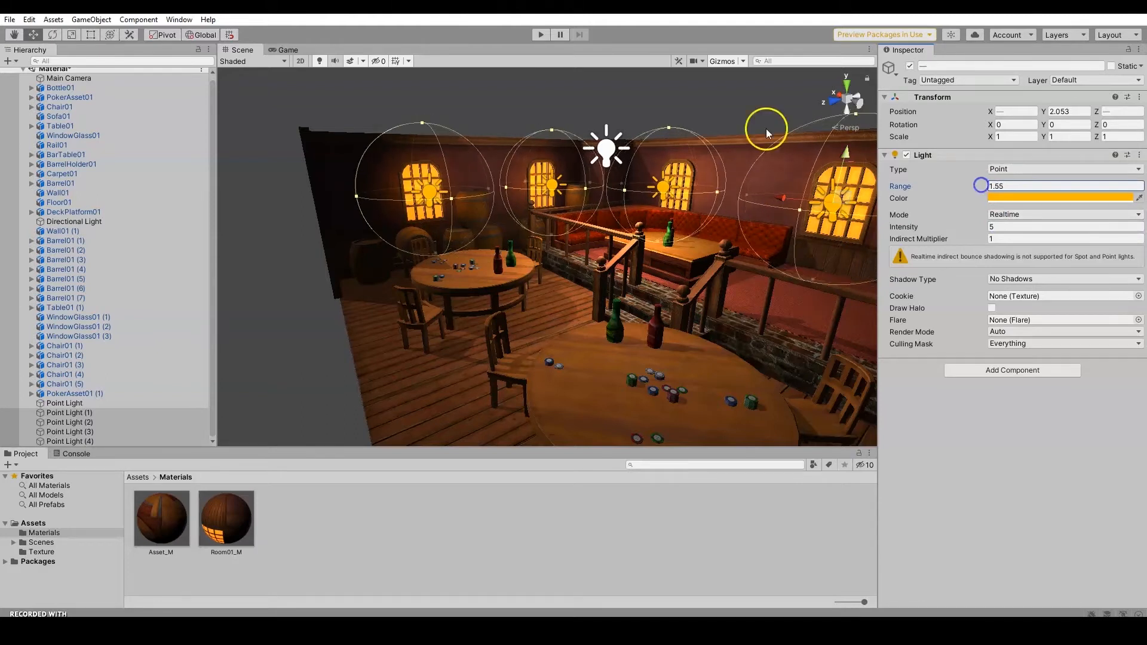
- Turn off the directional light's Light component to judge the room by its point lights alone
scroll(772, 115, "down", 4)
right_click_drag(690, 186, 697, 154)
left_click(572, 143)
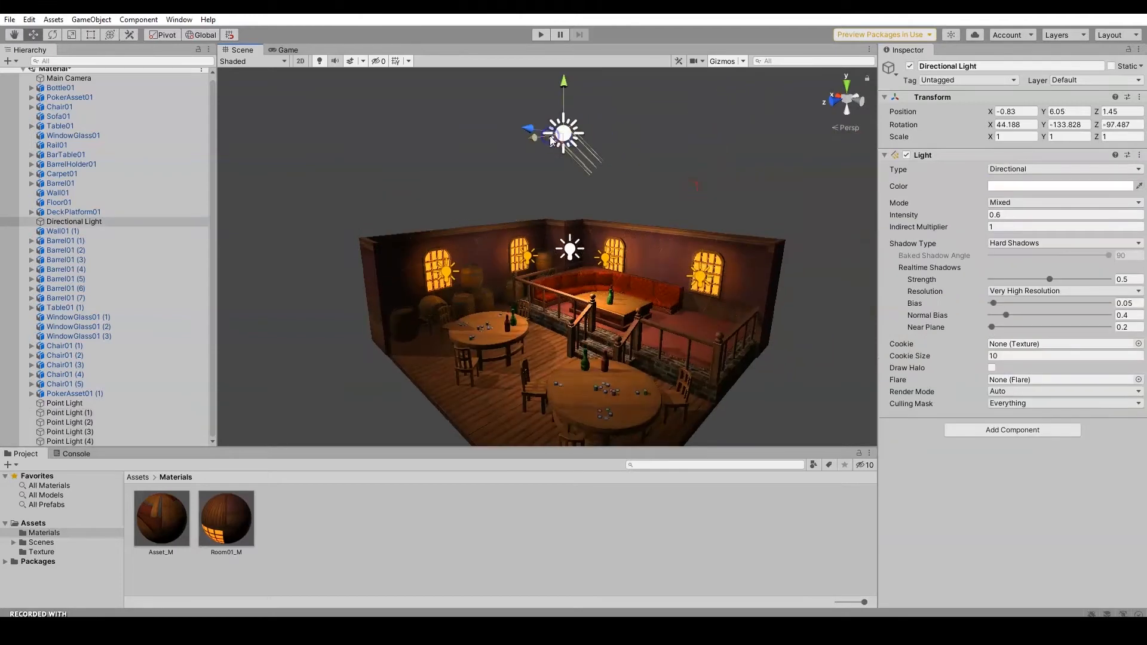
left_click(906, 155)
left_click_drag(731, 159, 725, 205, "alt")
middle_click_drag(725, 205, 743, 157)
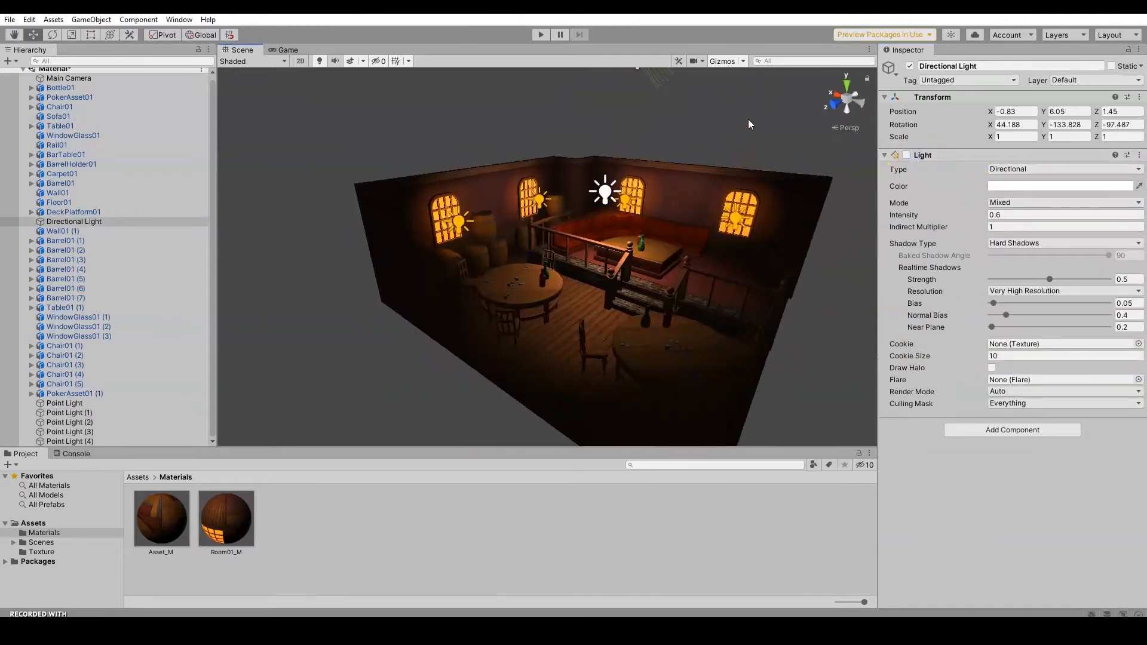
- Set the central point light's range to 5 and its intensity to 0
left_click(605, 191)
left_click(979, 186)
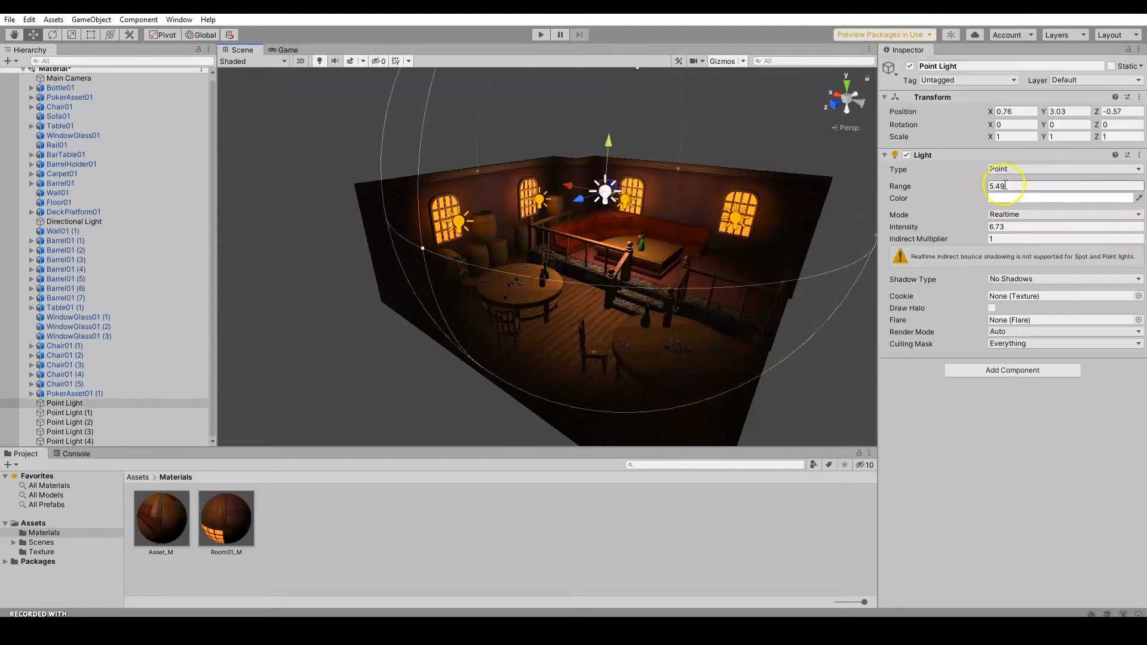
left_click_drag(978, 185, 943, 187)
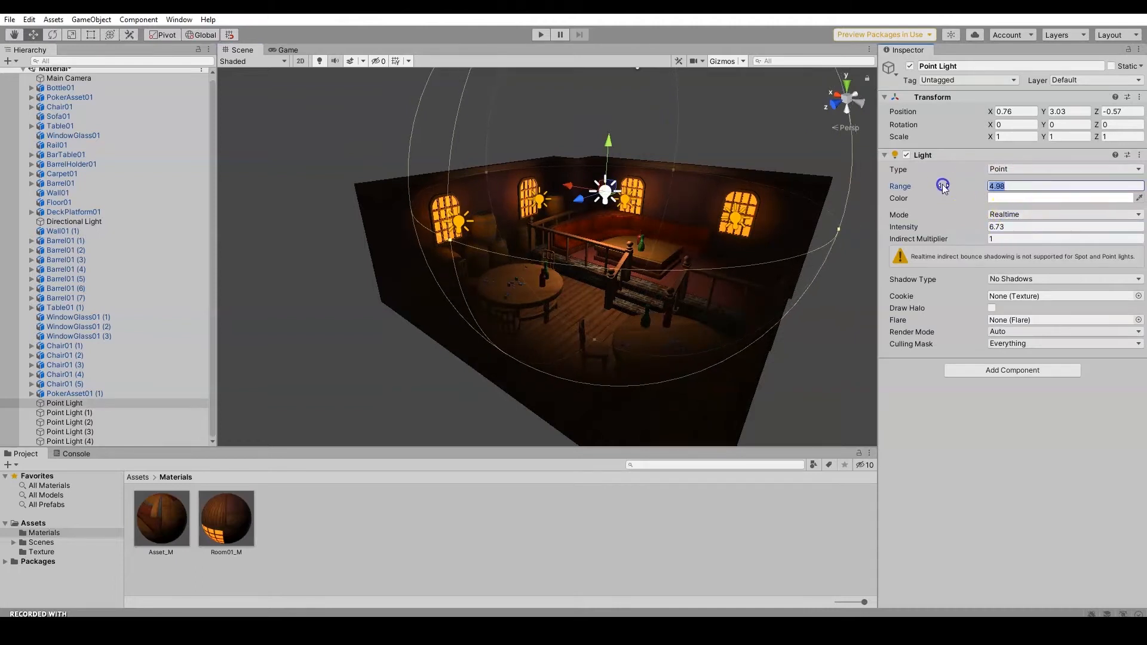
type("5")
left_click_drag(971, 227, 898, 237)
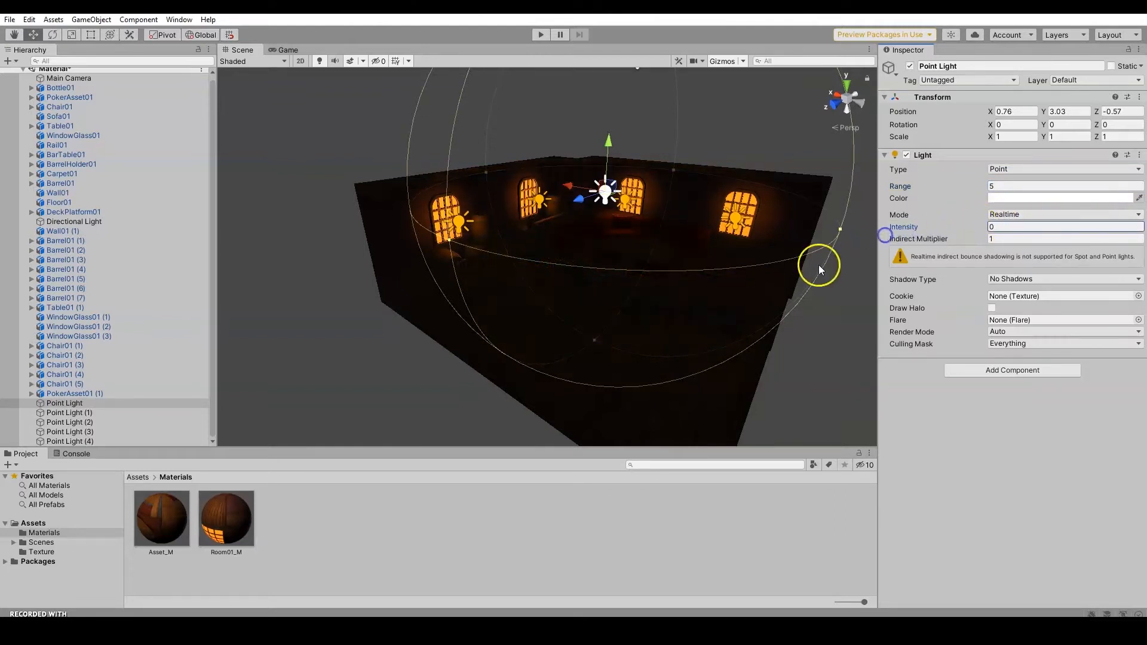
- Select the four window point lights and set their intensity to 8 and range to 2
left_click(462, 225)
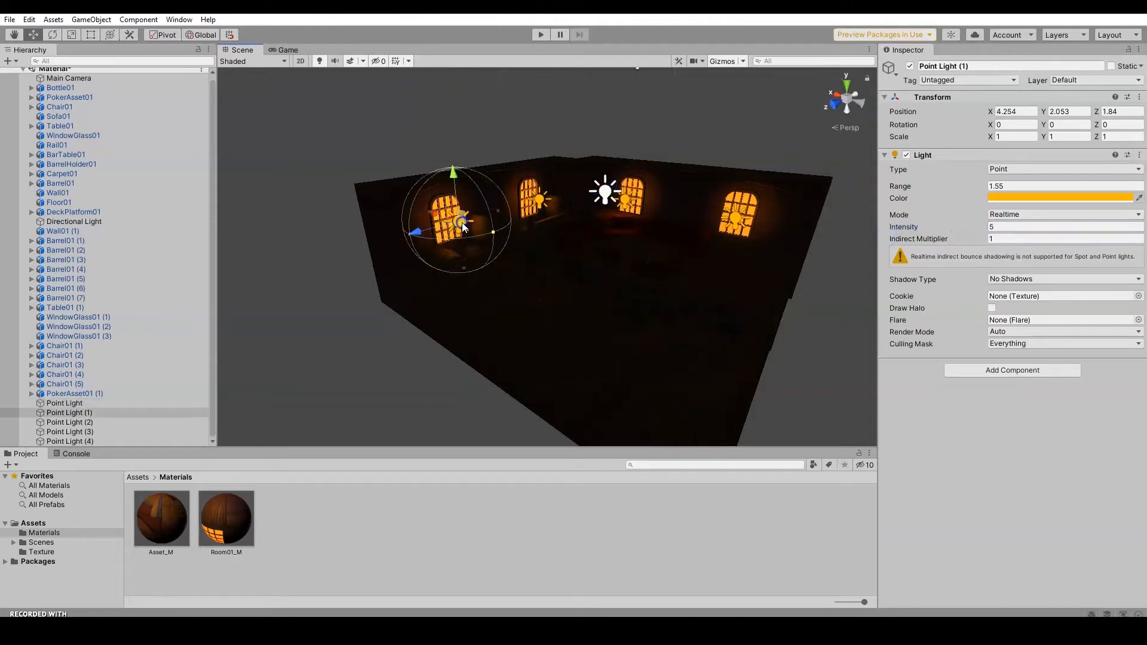
left_click(546, 198, "shift")
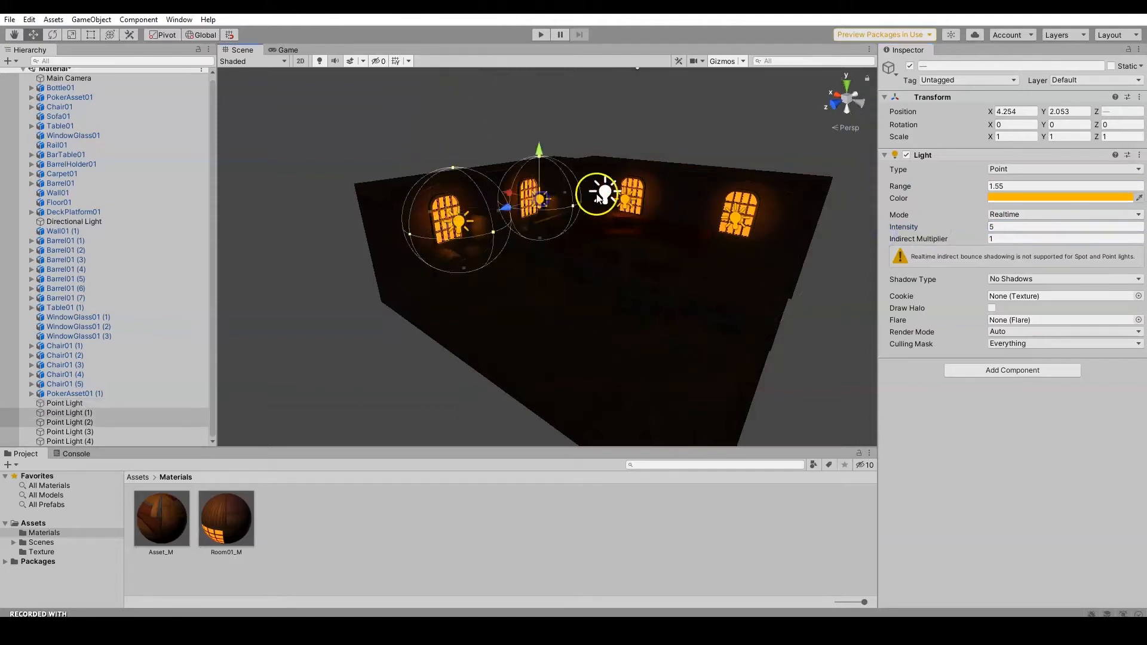
left_click(641, 191, "shift")
left_click(746, 219, "shift")
left_click(974, 225)
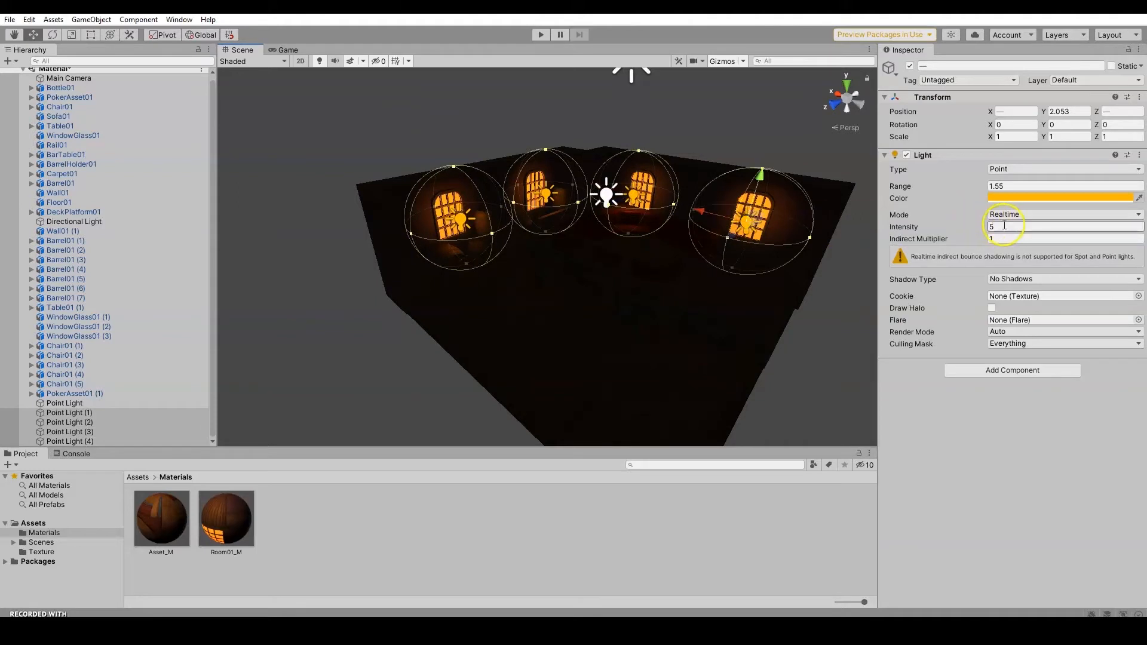
type("8")
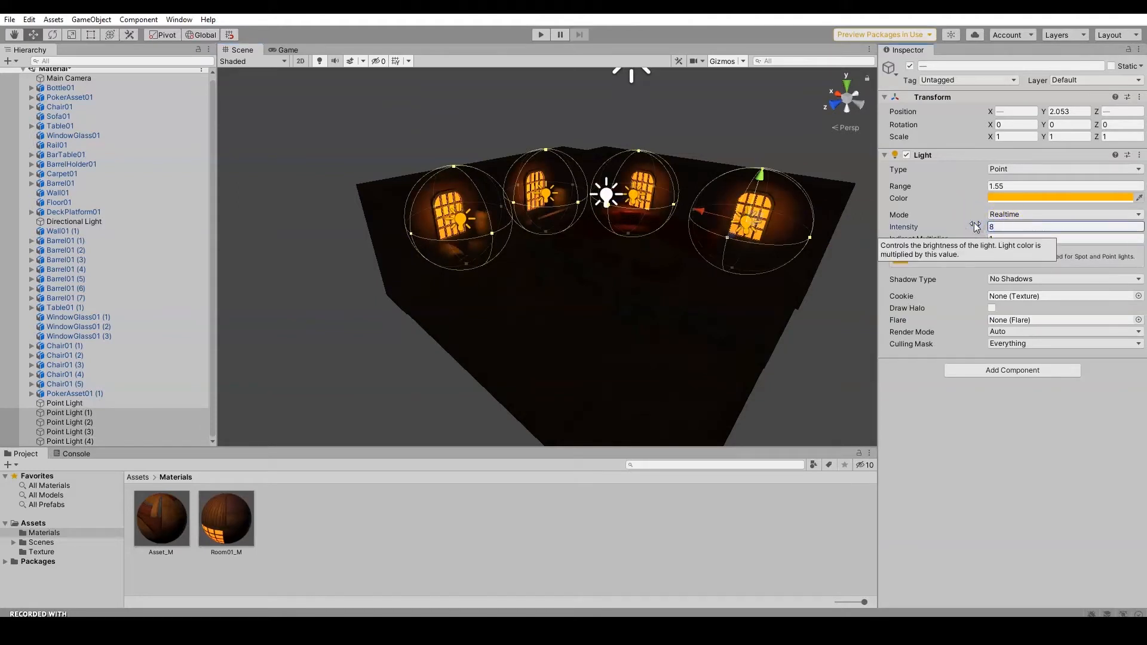
mouse_move(968, 227)
left_mouse_down()
mouse_move(989, 227)
mouse_move(976, 226)
left_mouse_up()
left_click(1012, 187)
left_click_drag(1011, 186, 968, 178)
type("2")
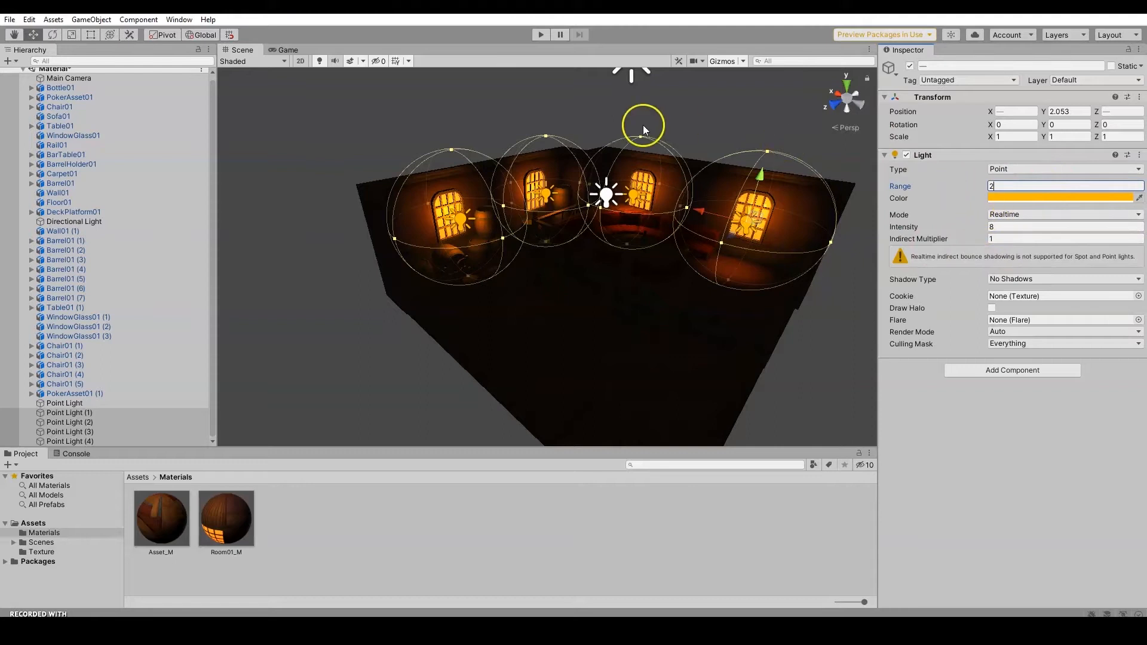
- Set the central point light's intensity to 5
left_click(655, 111)
left_click(606, 194)
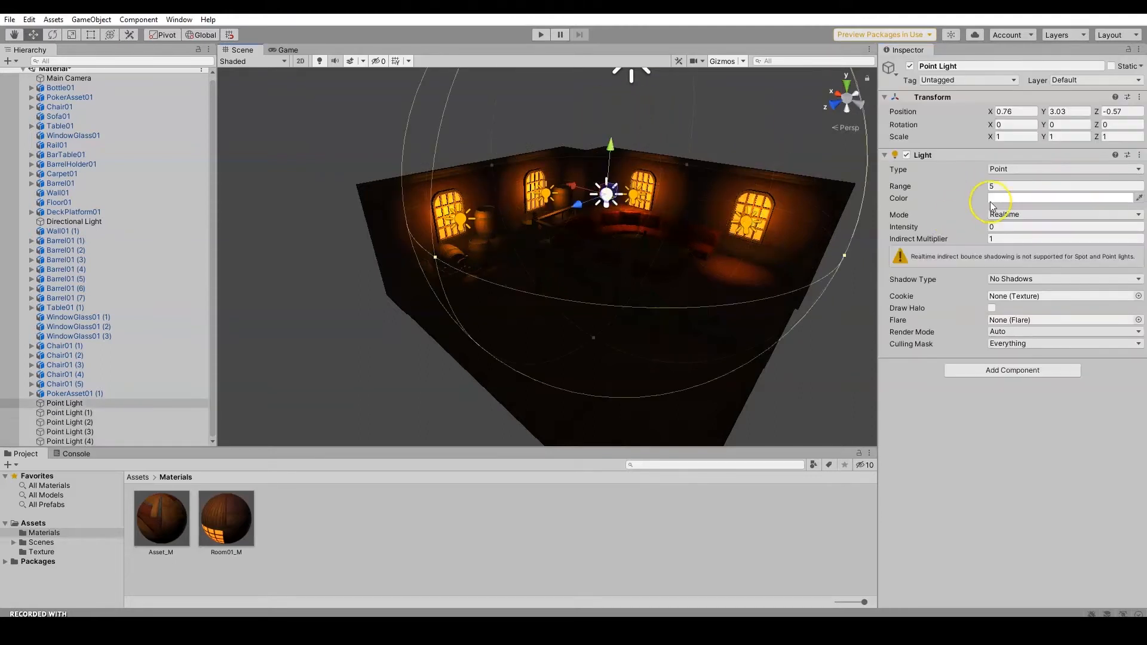
left_click_drag(965, 226, 994, 224)
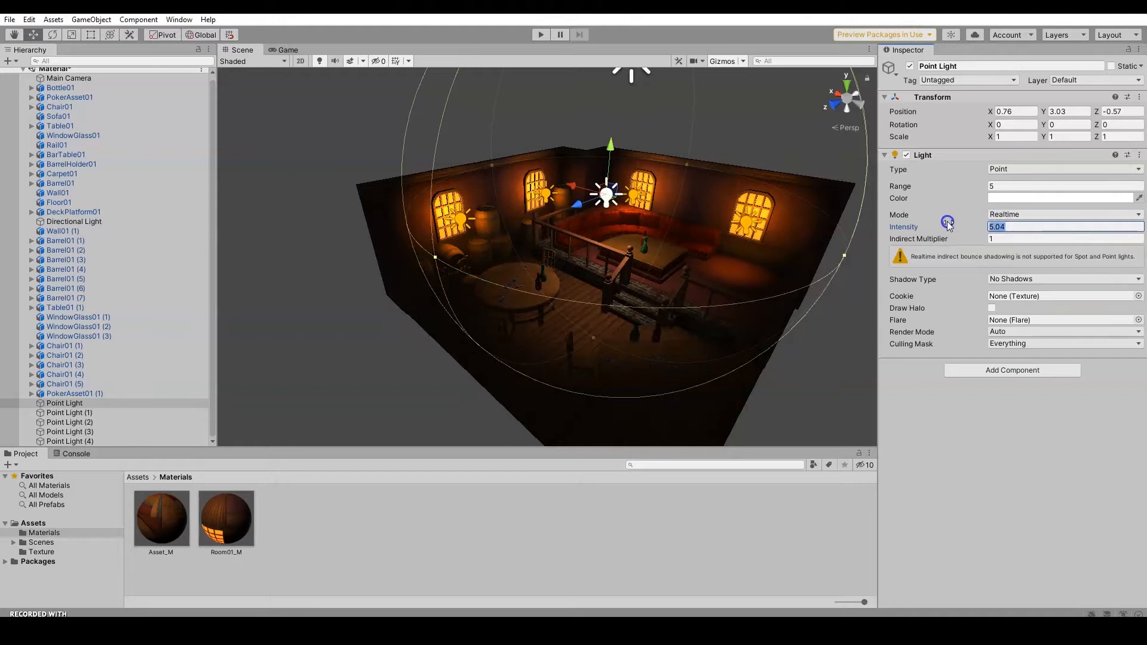
type("5")
- Turn the directional light's Light component back on and check the room in the Game view
left_click(635, 74)
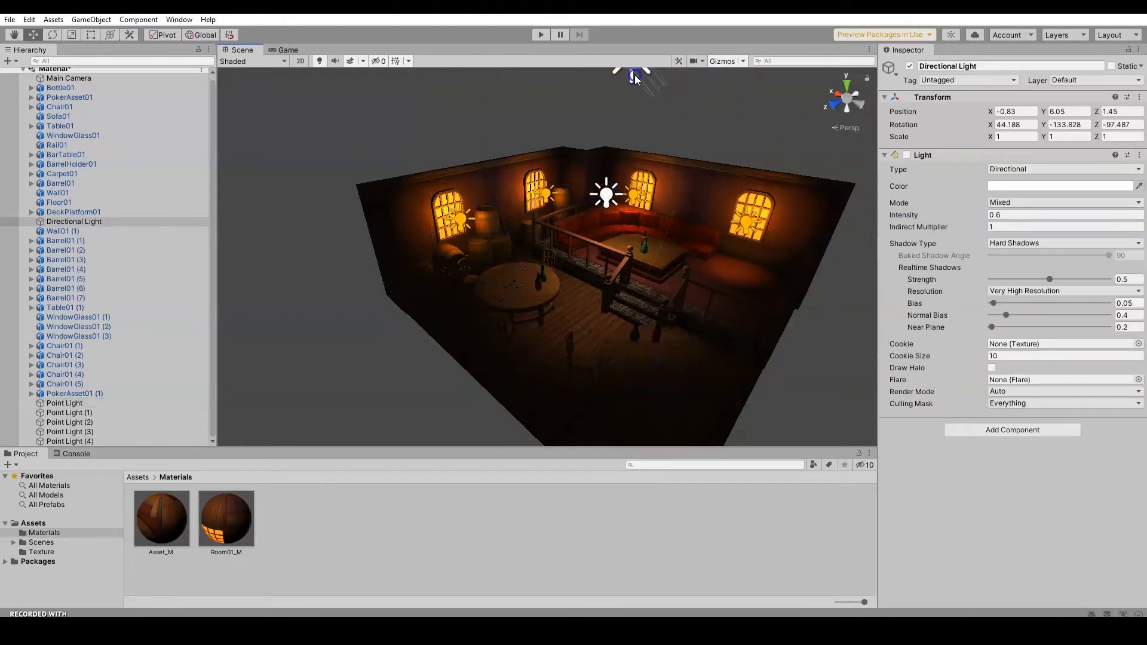
left_click(906, 154)
left_click_drag(849, 179, 816, 165, "alt")
left_click_drag(707, 245, 742, 221, "alt")
left_click(726, 135)
left_click_drag(672, 221, 643, 213, "alt")
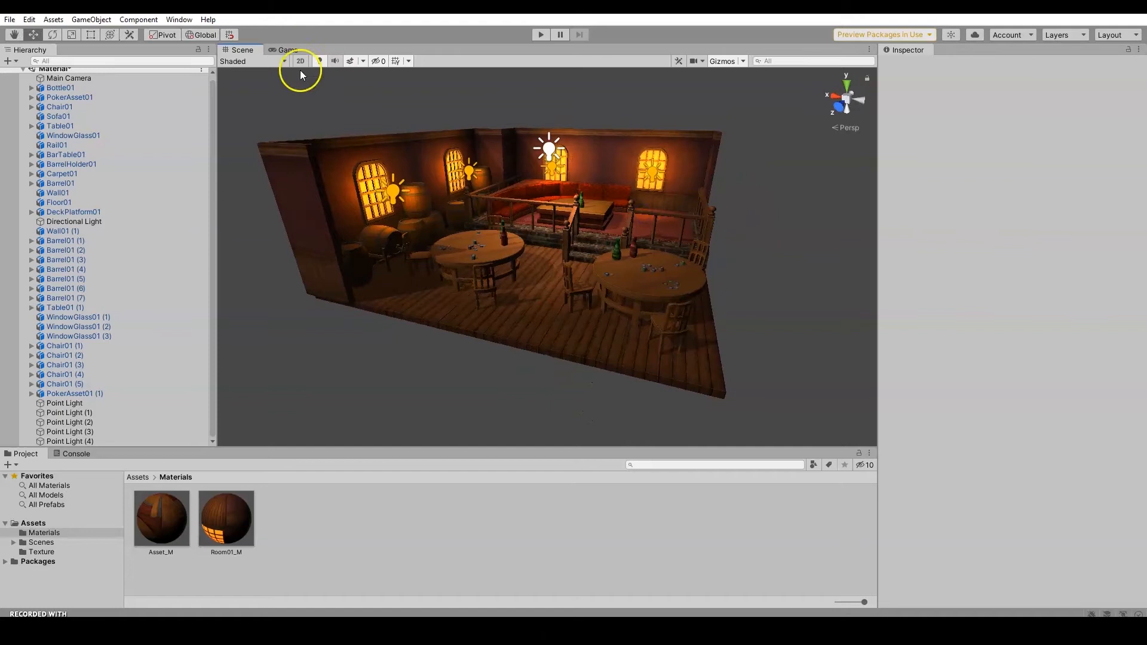
left_click(284, 50)
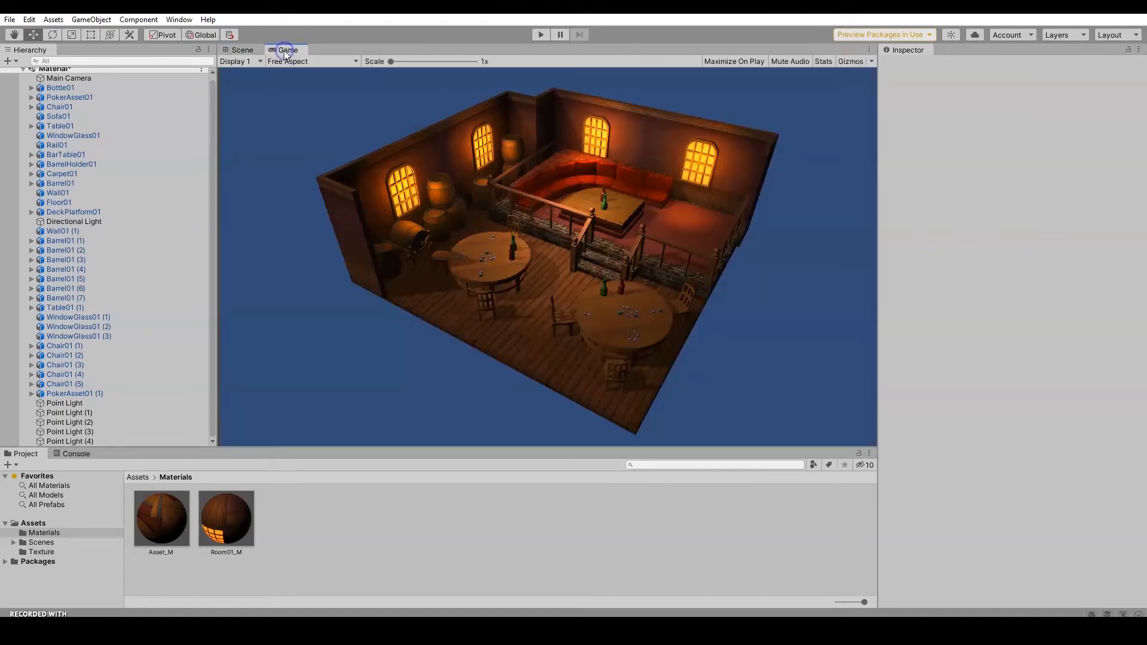
left_click(239, 49)
- Set the main camera's background color to black 000000
scroll(507, 159, "down", 5)
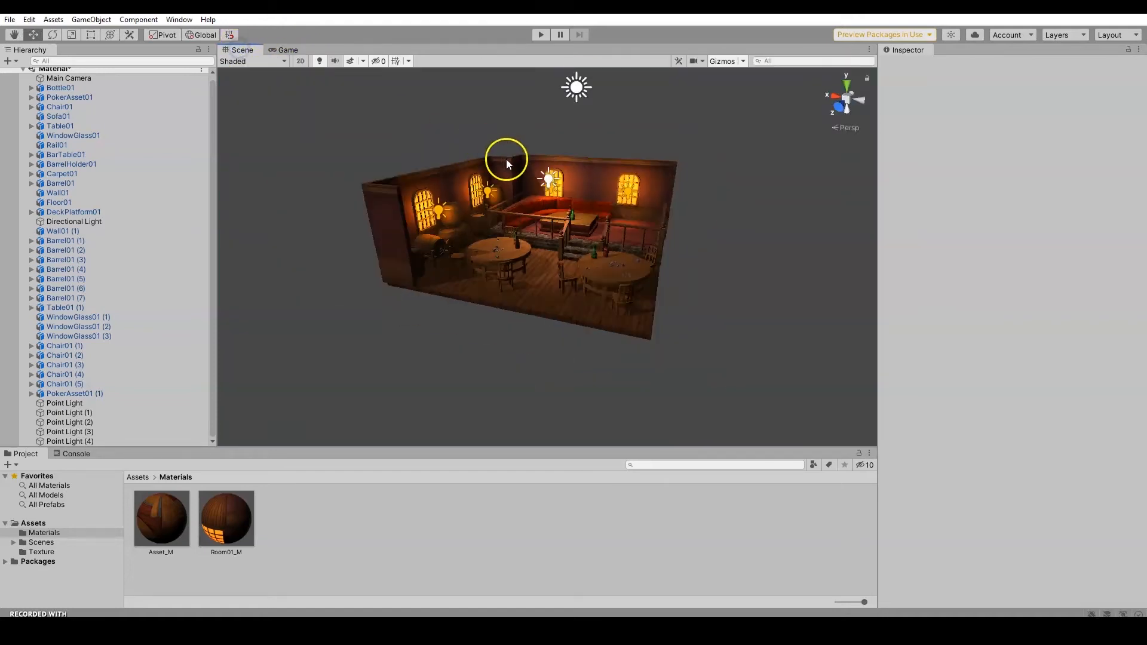
left_click_drag(725, 123, 777, 209, "alt")
scroll(600, 131, "down", 3)
left_click(370, 100)
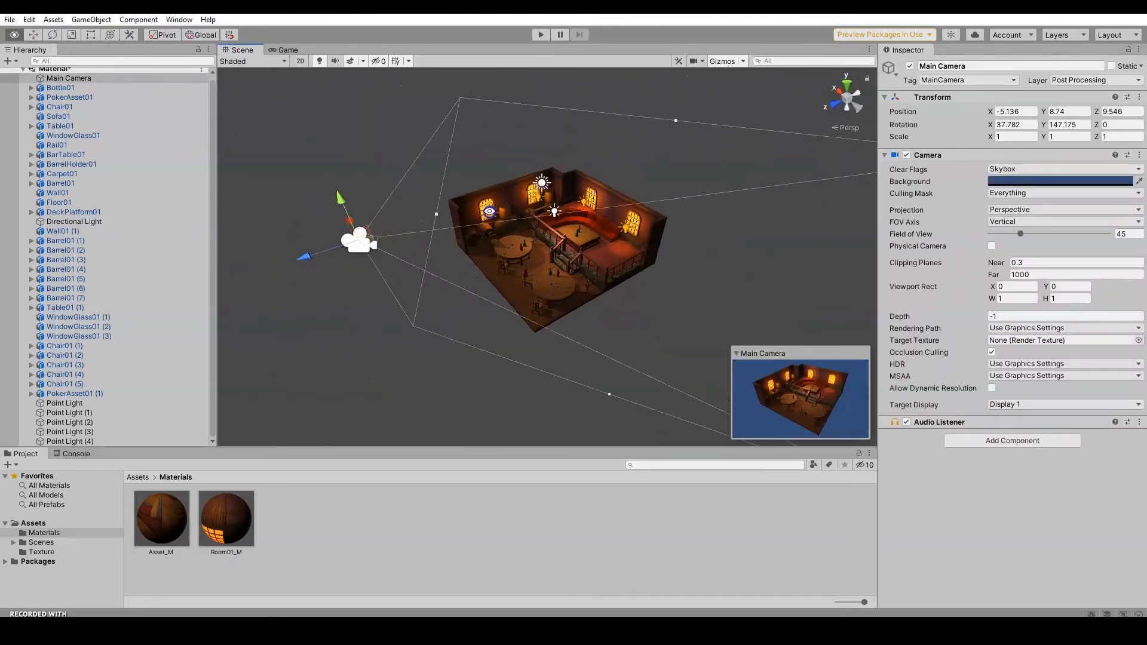
left_click(1016, 181)
left_click_drag(1078, 269, 1018, 312)
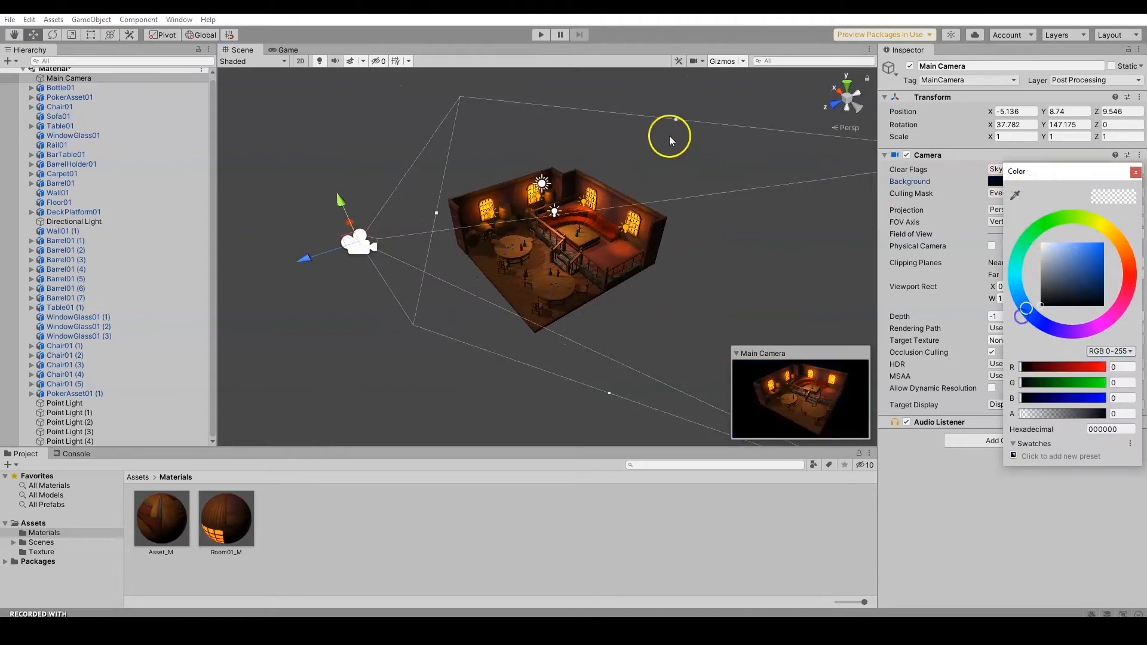
- Check how the room looks against the black background in the Game view, and return to the Scene view
left_click_drag(721, 166, 687, 182, "alt")
left_click(281, 50)
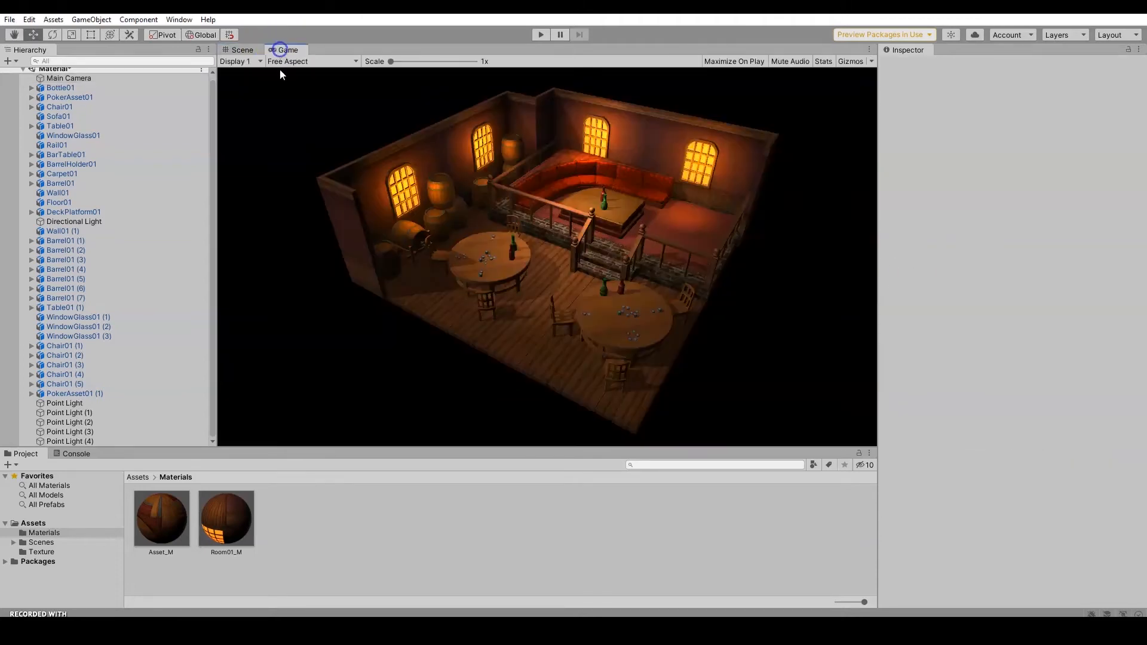
left_click(242, 50)
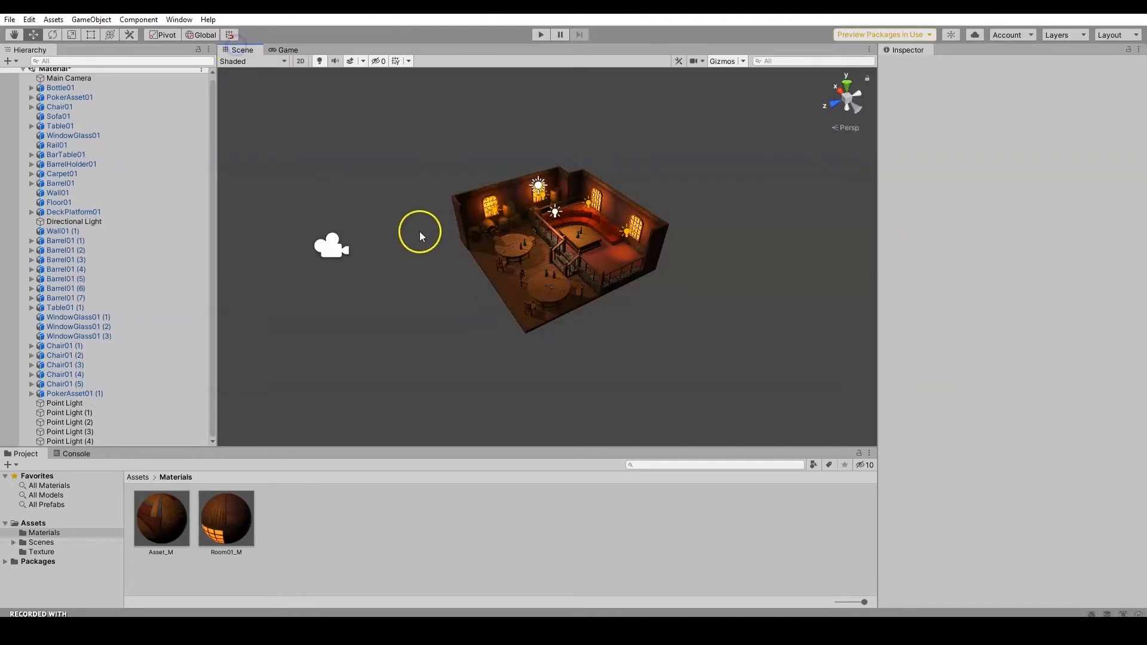
- Move the main camera farther back from the room, to X -5.78, Y 9.85, Z 10.64
left_click(330, 245)
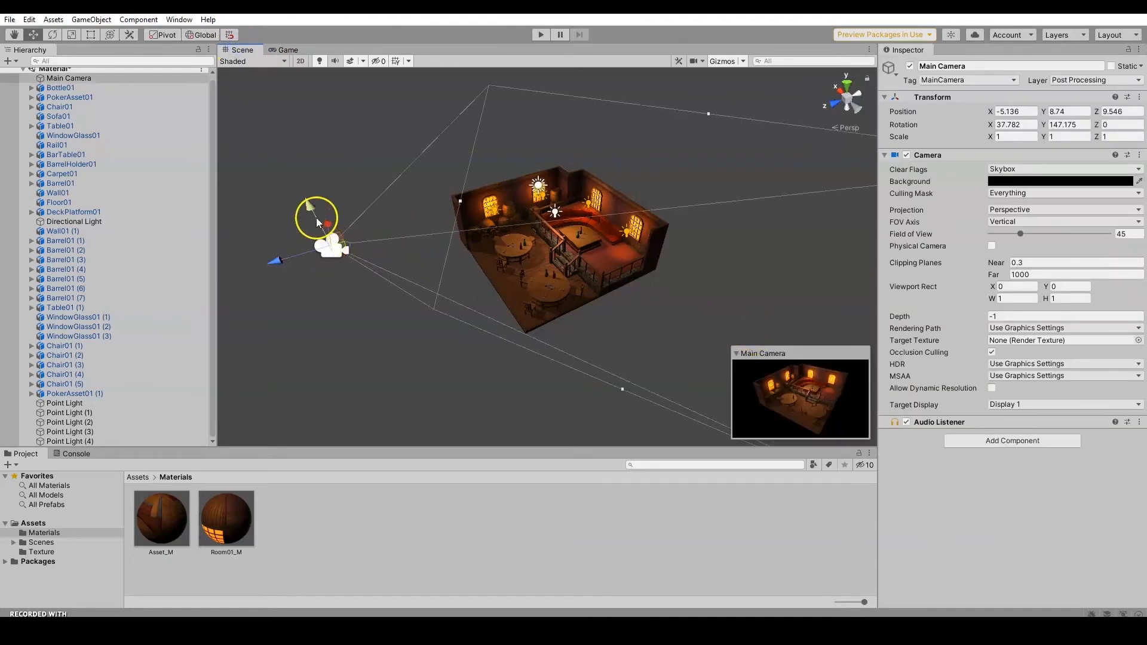
left_click_drag(316, 217, 316, 201)
left_click_drag(286, 238, 243, 181)
left_click_drag(486, 273, 605, 342, "alt")
left_click(499, 314)
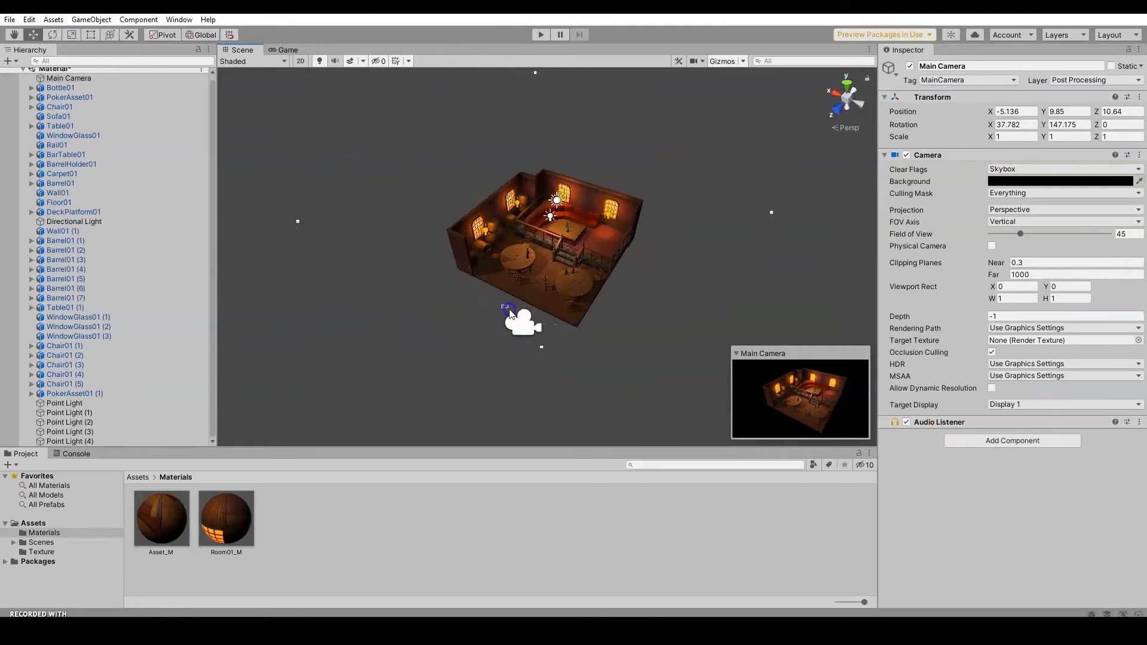
left_click(542, 330)
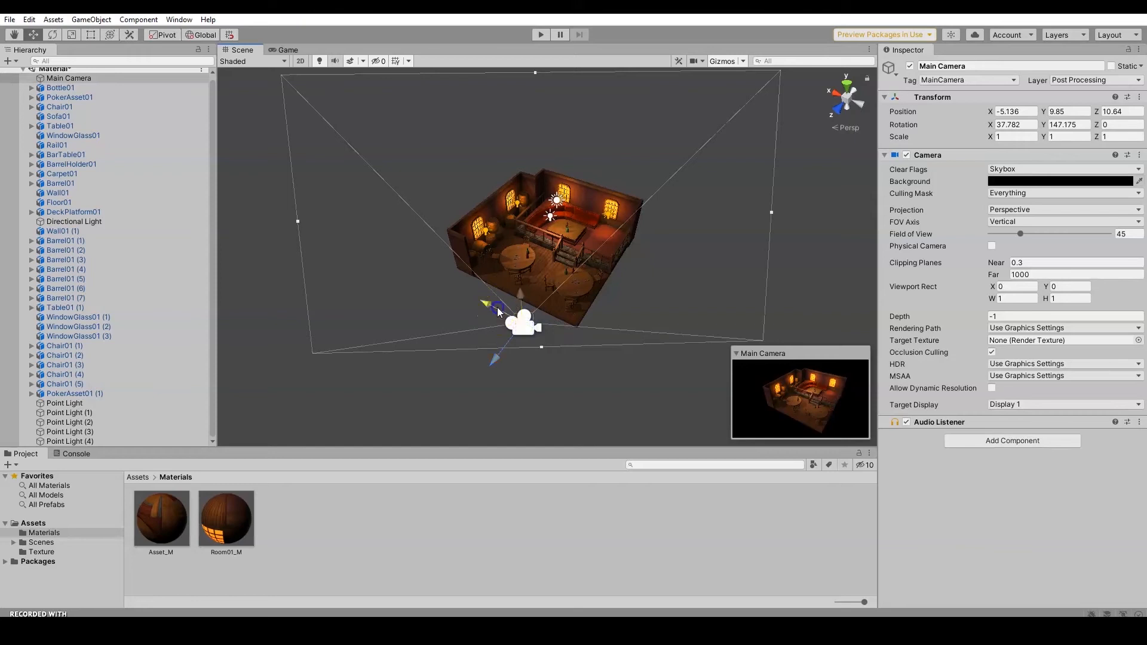
left_click_drag(519, 318, 516, 318)
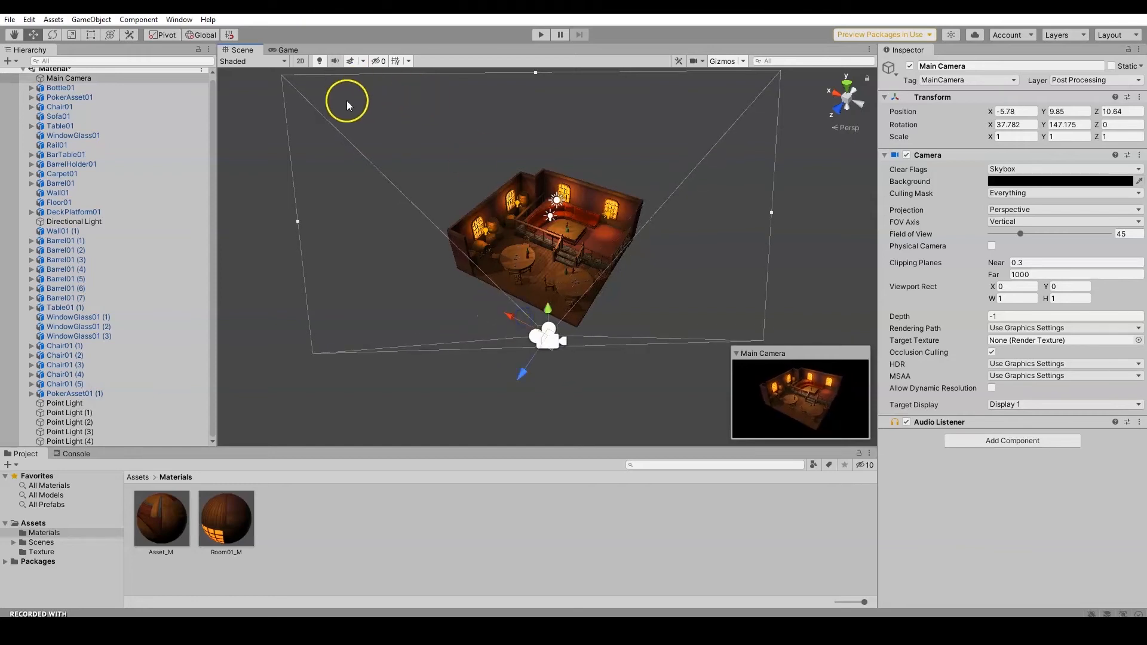
- Review the room's framing from the repositioned camera in the Game view
left_click(287, 50)
left_click(756, 239, "alt")
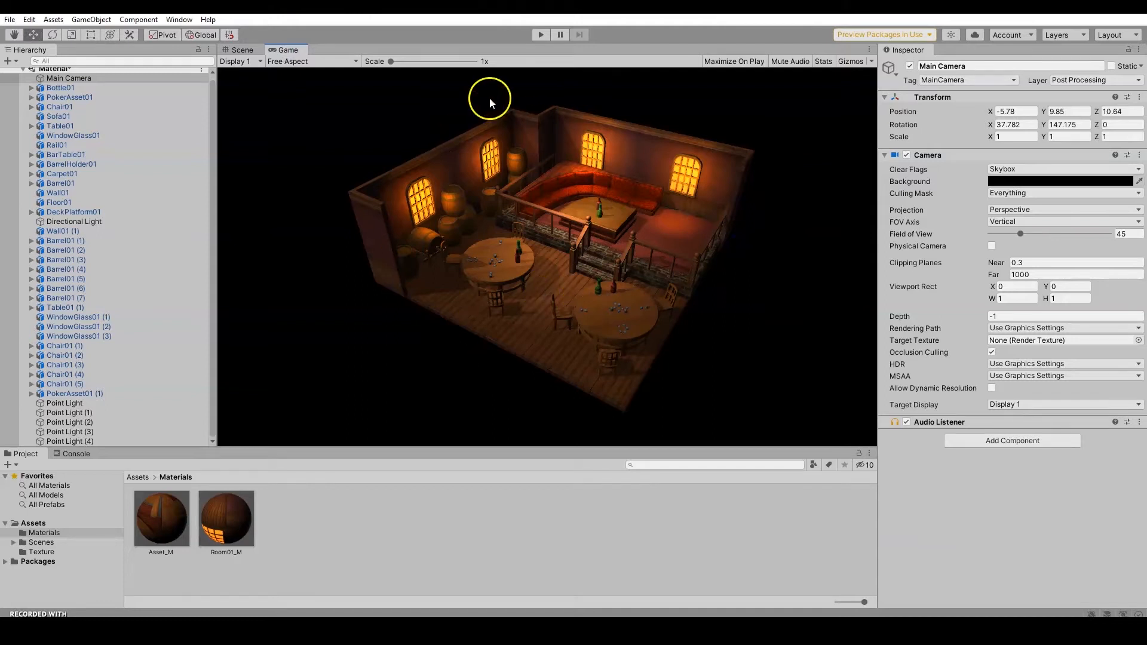
right_click(742, 268)
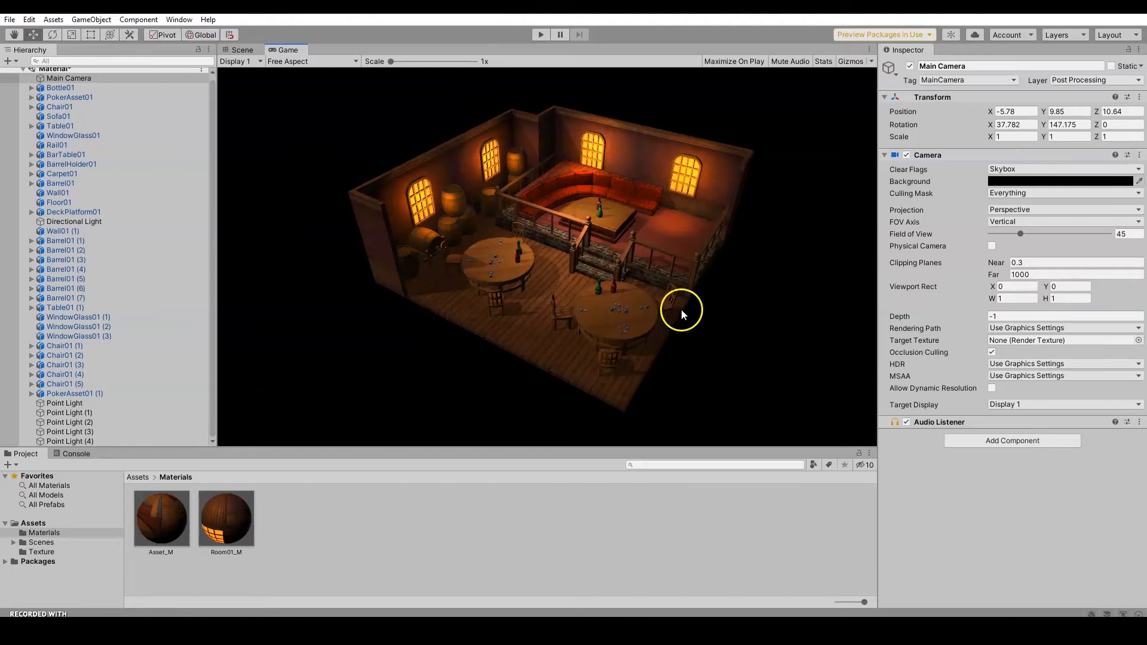
- Return to the Scene view and examine the lit room from a closer angle
left_click(239, 50)
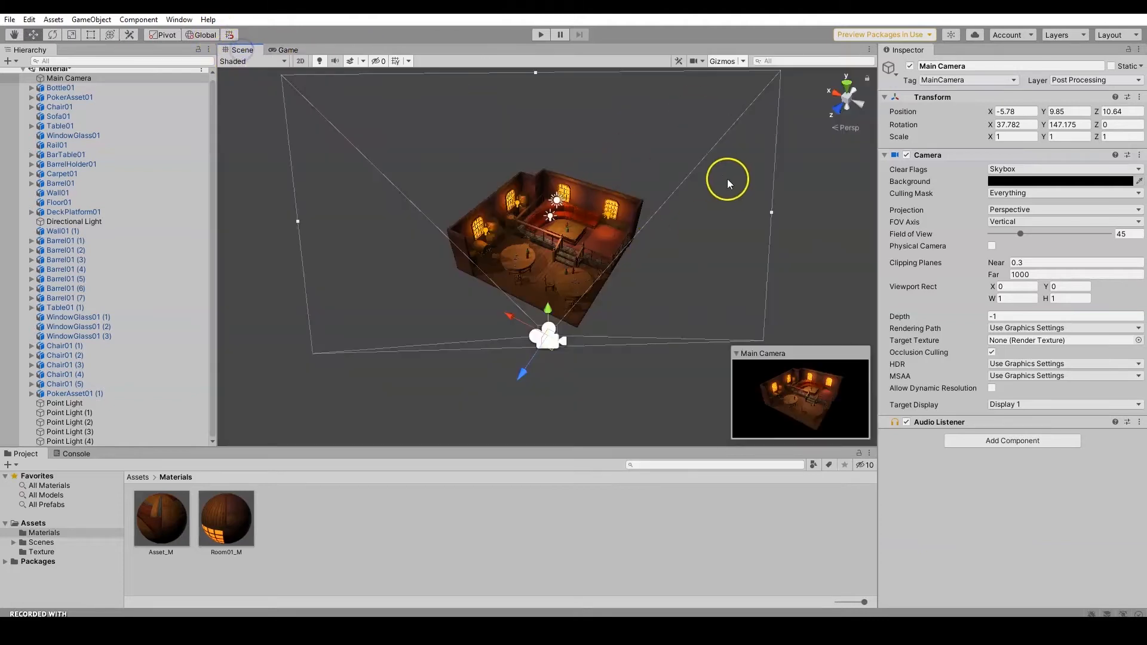
left_click_drag(725, 285, 669, 302, "alt")
left_click(668, 302)
scroll(566, 273, "up", 4)
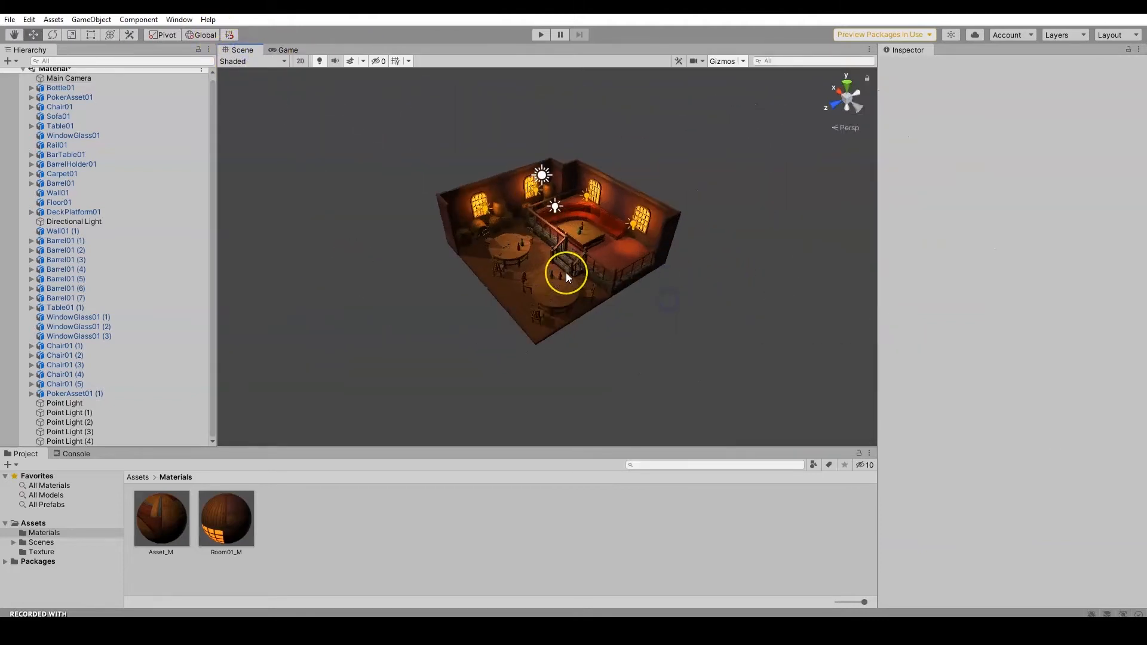
scroll(566, 273, "up", 4)
left_click_drag(566, 273, 650, 242, "alt")
scroll(655, 234, "down", 3)
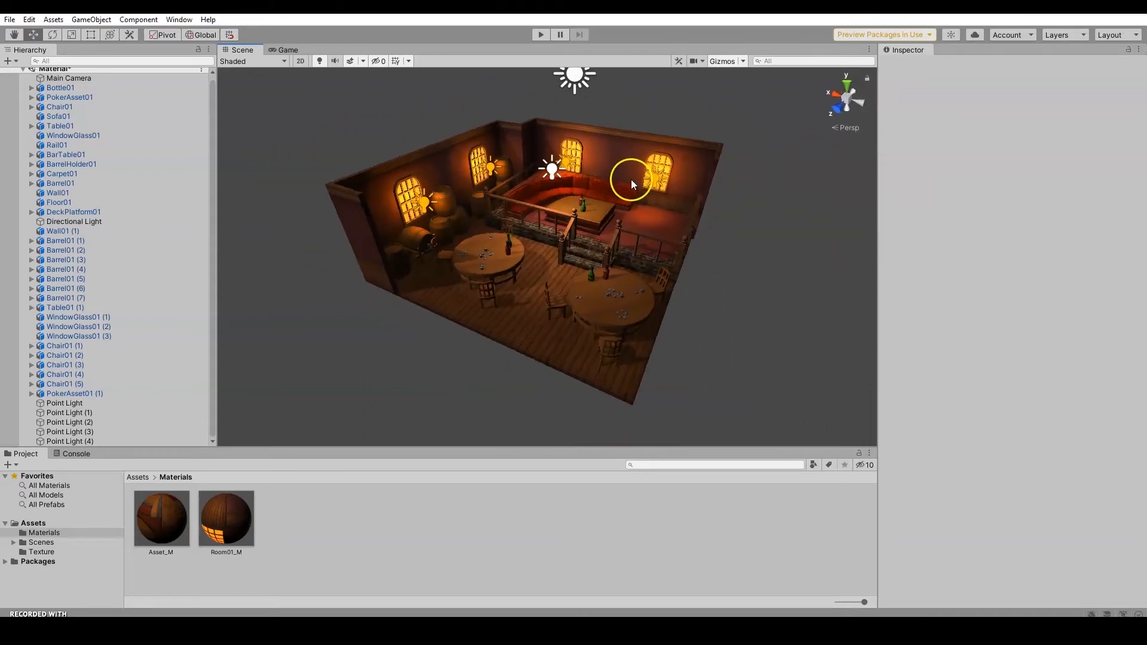
- Try the directional light with No Shadows, and set its shadow type to Hard Shadows
left_click(576, 82)
left_click(1002, 249)
left_click(1017, 253)
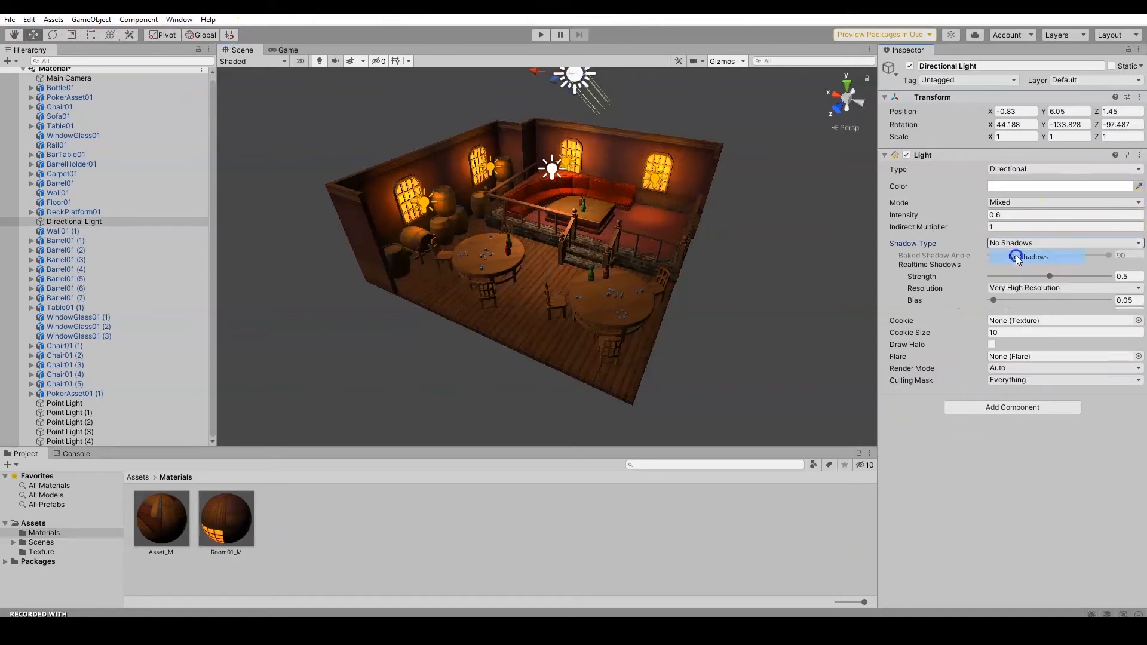
left_click(1028, 243)
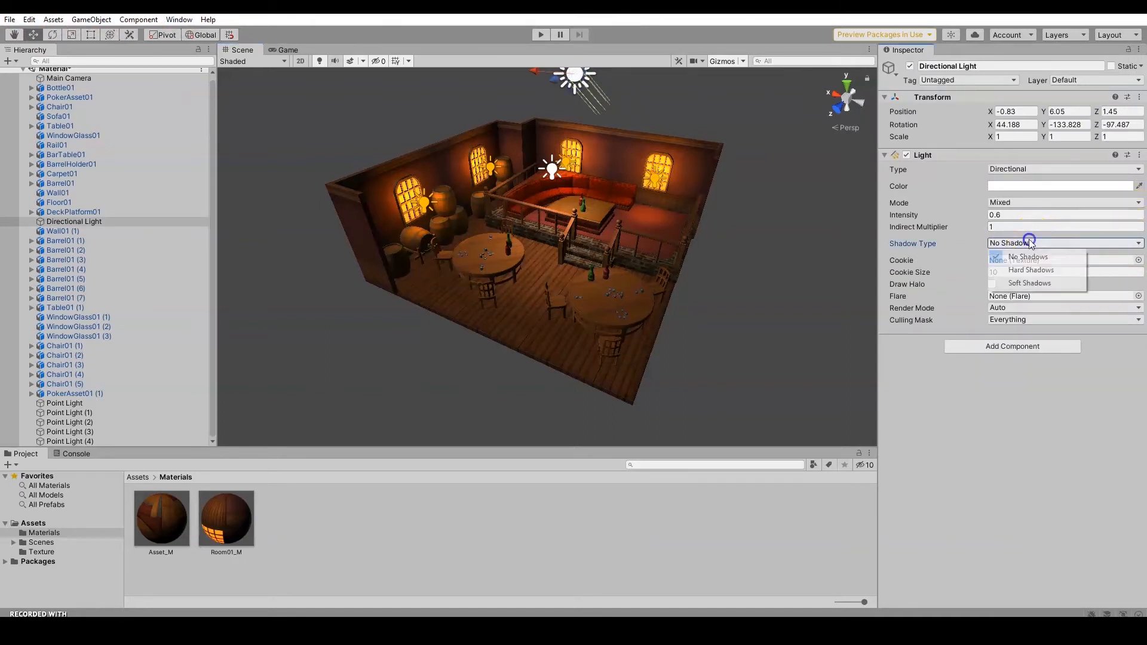
left_click(1028, 269)
- Set the directional light's realtime shadow strength to 1
left_click(739, 288)
left_click_drag(742, 295, 719, 301, "alt")
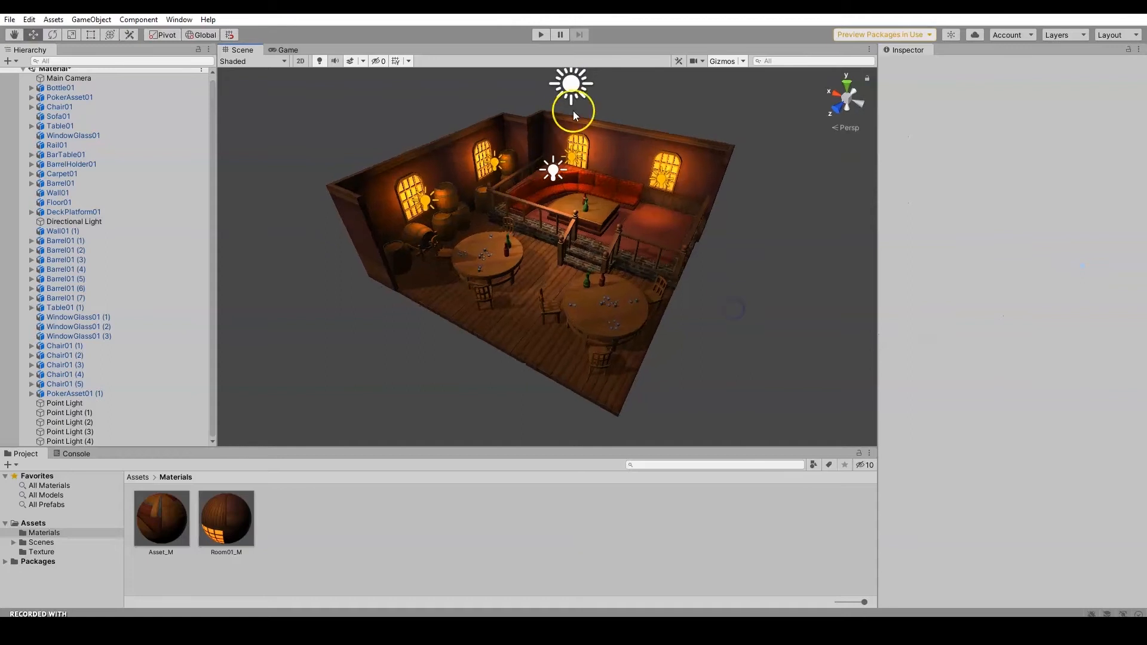
left_click(569, 85)
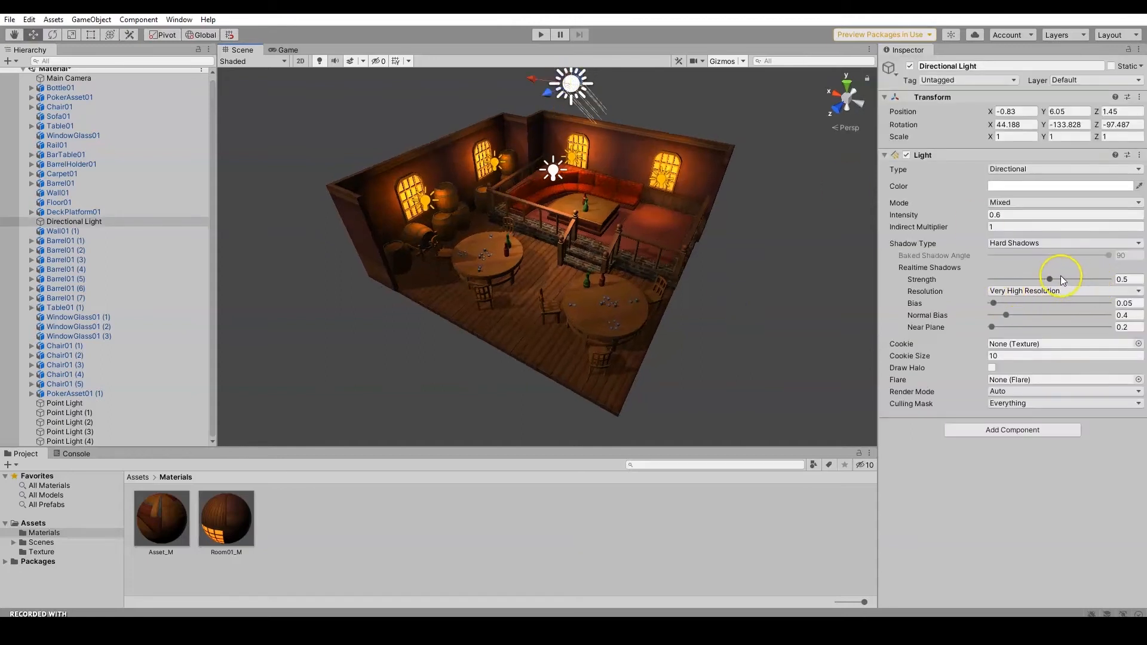
left_click_drag(1059, 278, 1144, 275)
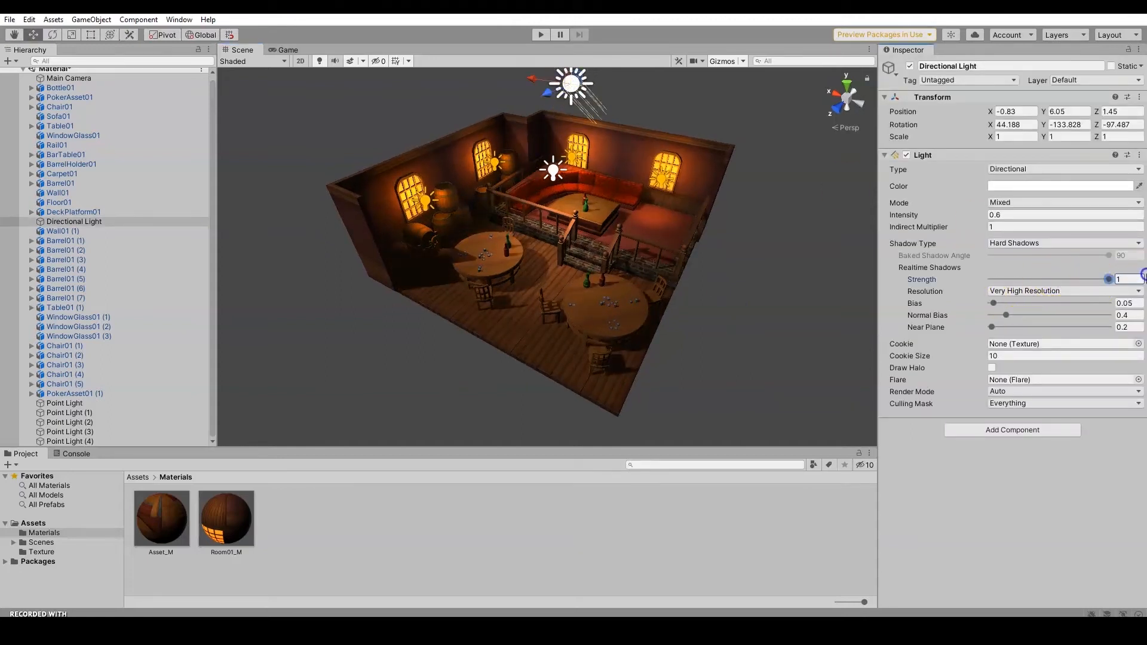
- Examine the directional light's shadows up close on the floorboards, steps and raised platform
left_click_drag(742, 287, 734, 247, "alt")
scroll(687, 290, "up", 5)
scroll(687, 291, "up", 3)
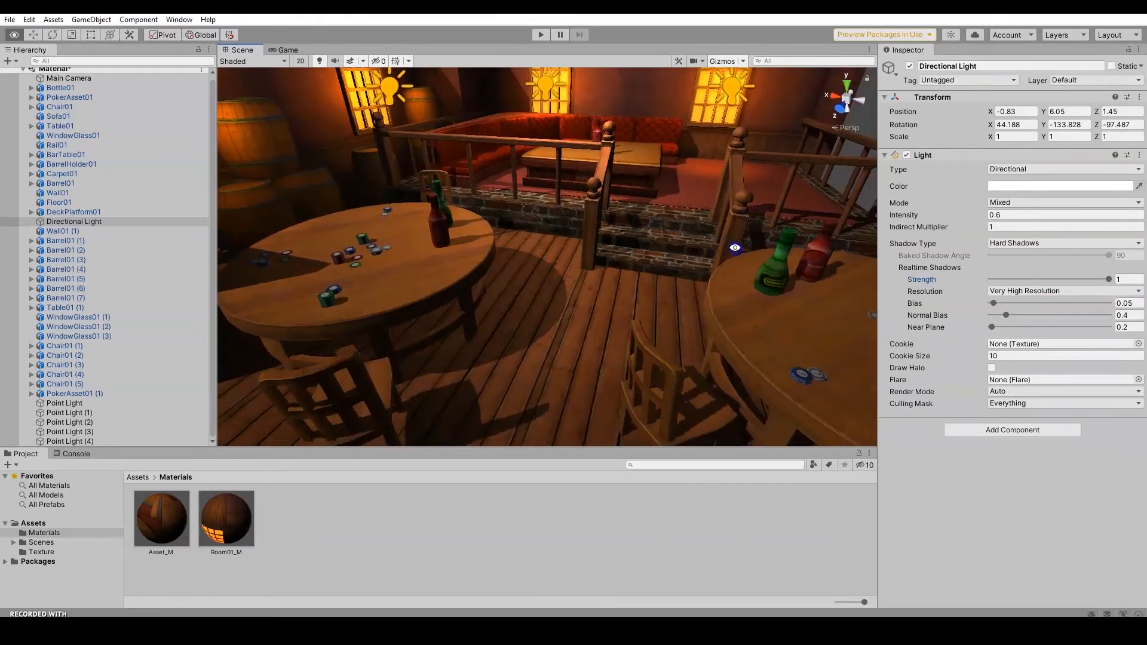
scroll(568, 245, "up", 5)
middle_click_drag(642, 229, 613, 266)
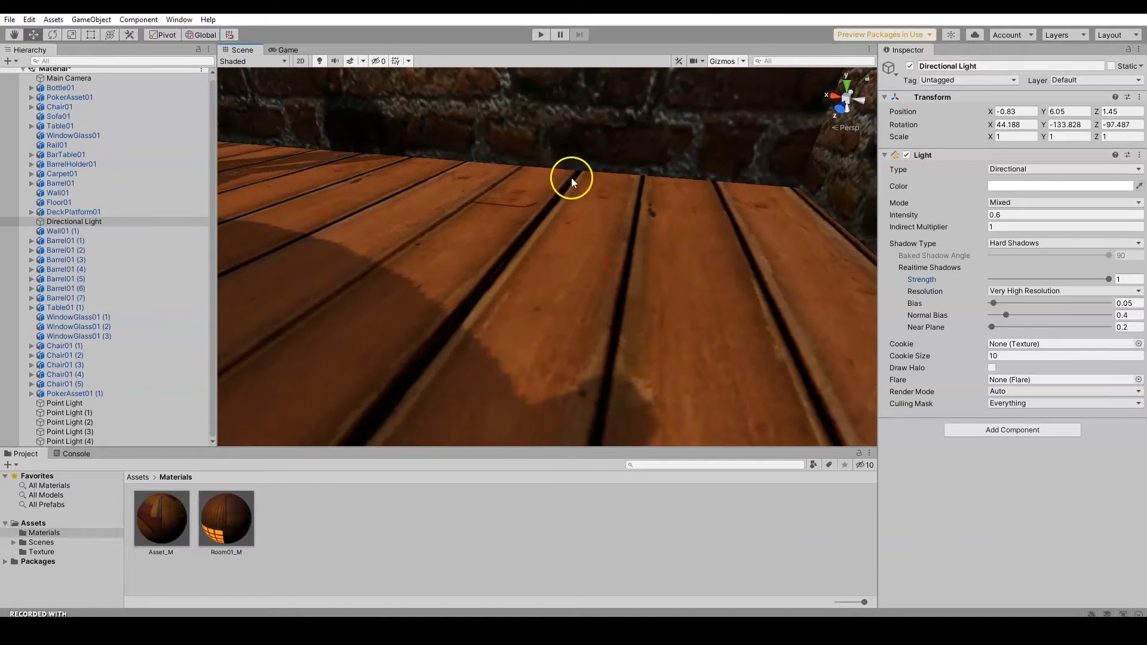
scroll(658, 200, "down", 3)
left_click_drag(659, 200, 394, 209, "alt")
middle_click_drag(646, 214, 592, 251)
scroll(623, 297, "down", 3)
middle_click_drag(627, 195, 534, 283)
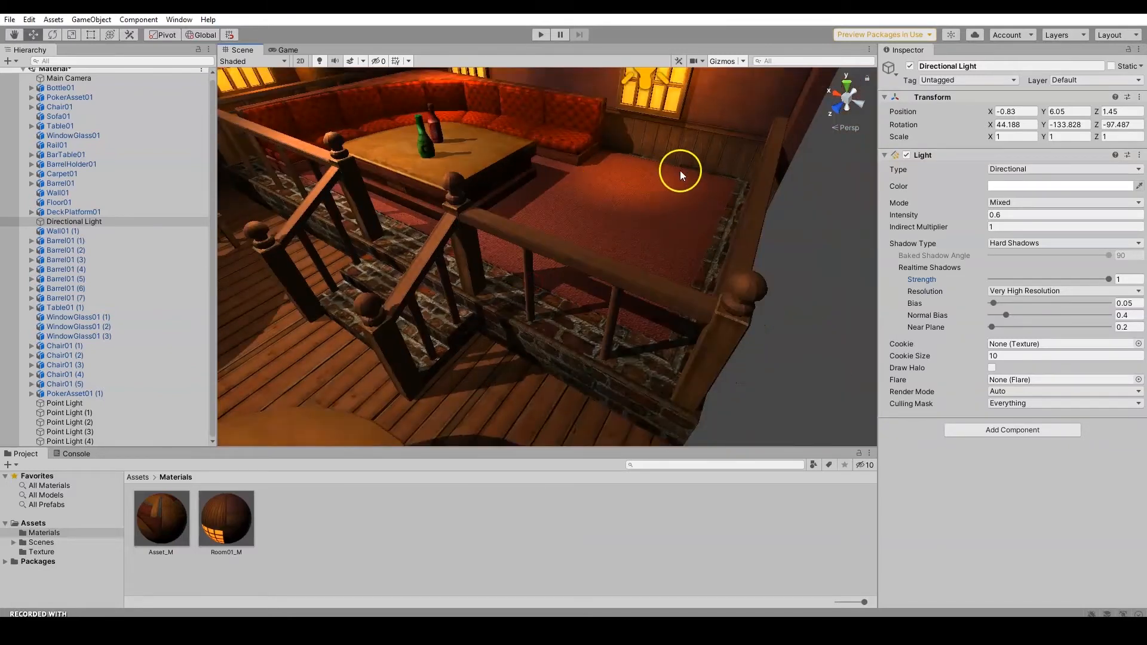
- Review the stronger shadows across the whole room from an overview angle
left_click_drag(680, 171, 624, 202, "alt")
middle_click_drag(572, 201, 689, 146)
scroll(510, 267, "down", 3)
middle_click_drag(509, 266, 594, 159)
left_click_drag(565, 203, 589, 198, "alt")
scroll(600, 216, "down", 2)
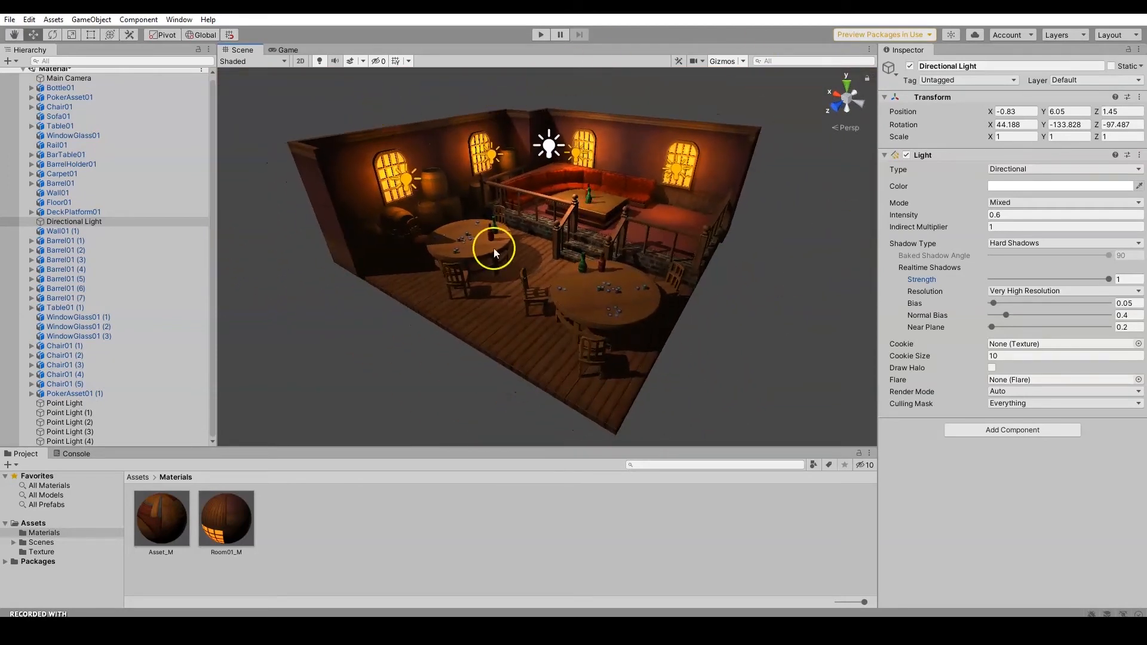
left_click_drag(613, 152, 703, 176, "alt")
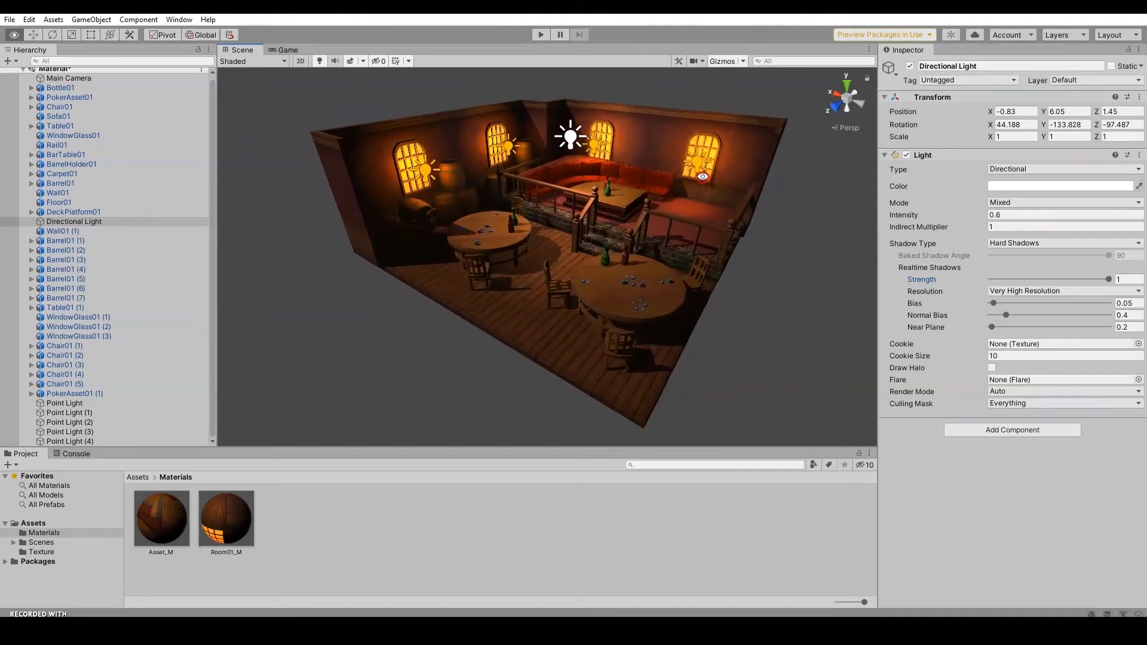
left_click_drag(603, 214, 622, 203, "alt")
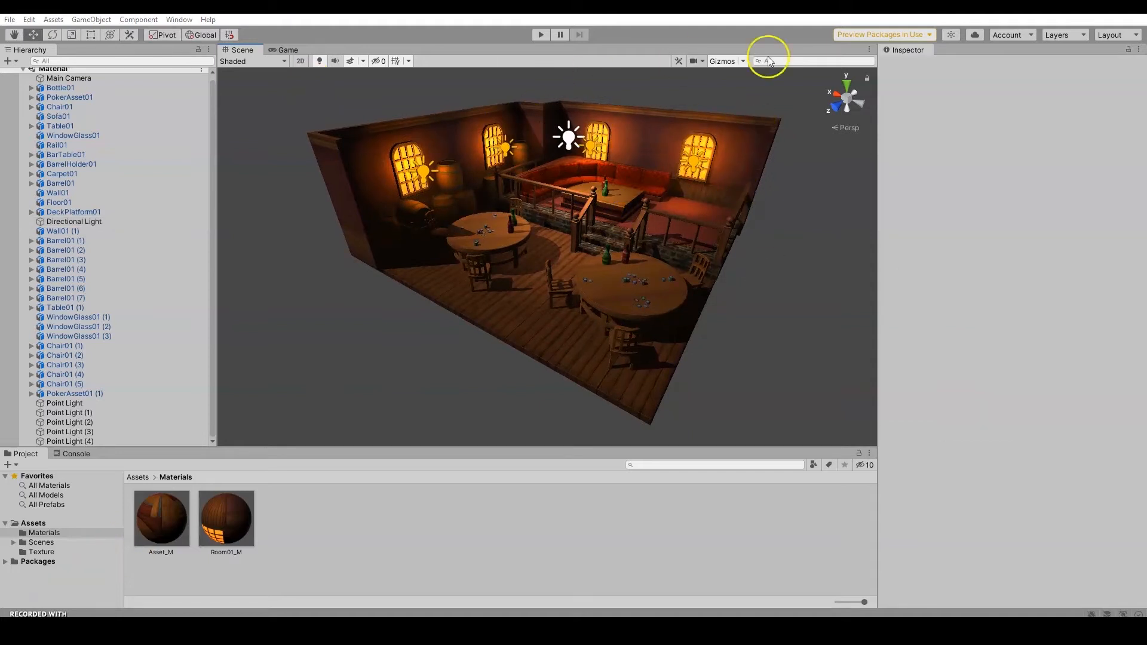
- Inspect the shadows around the round tables, bottles and stair railing from several sides
left_click_drag(648, 266, 632, 297, "alt")
scroll(606, 291, "up", 4)
scroll(603, 289, "up", 3)
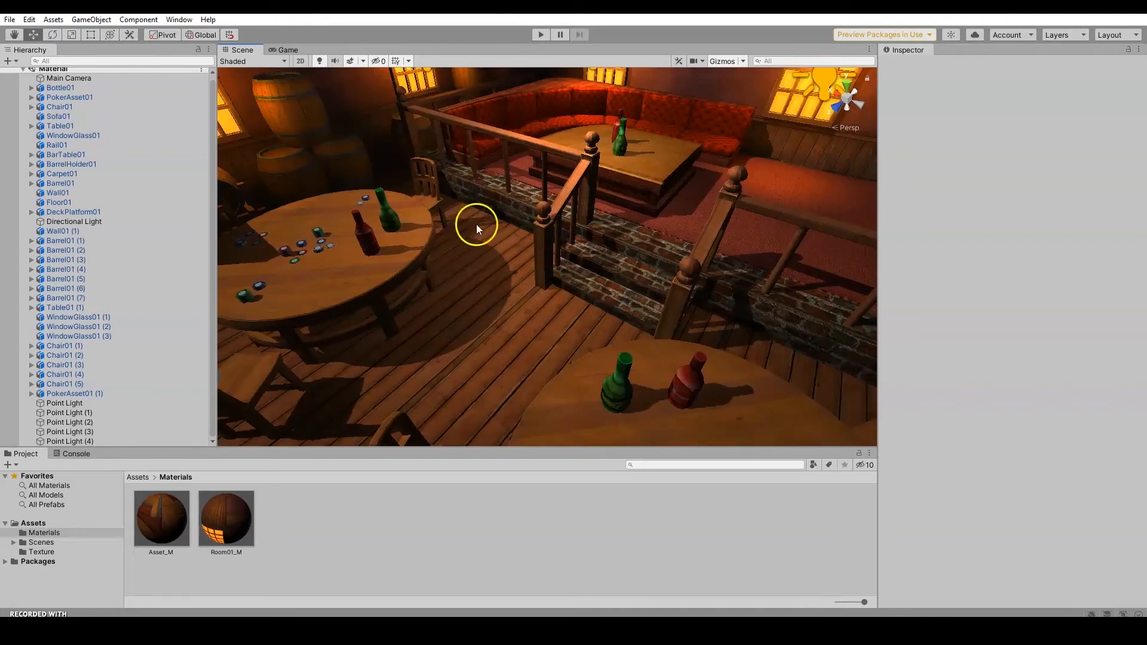
left_click_drag(460, 206, 577, 233, "alt")
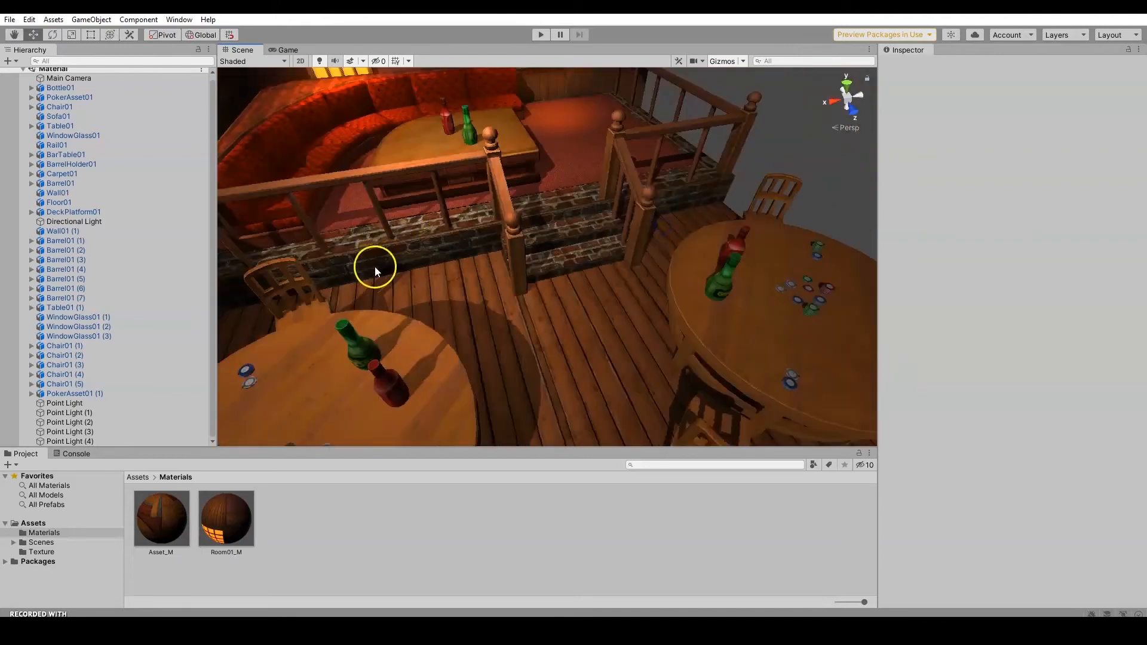
left_click_drag(673, 241, 616, 194, "alt")
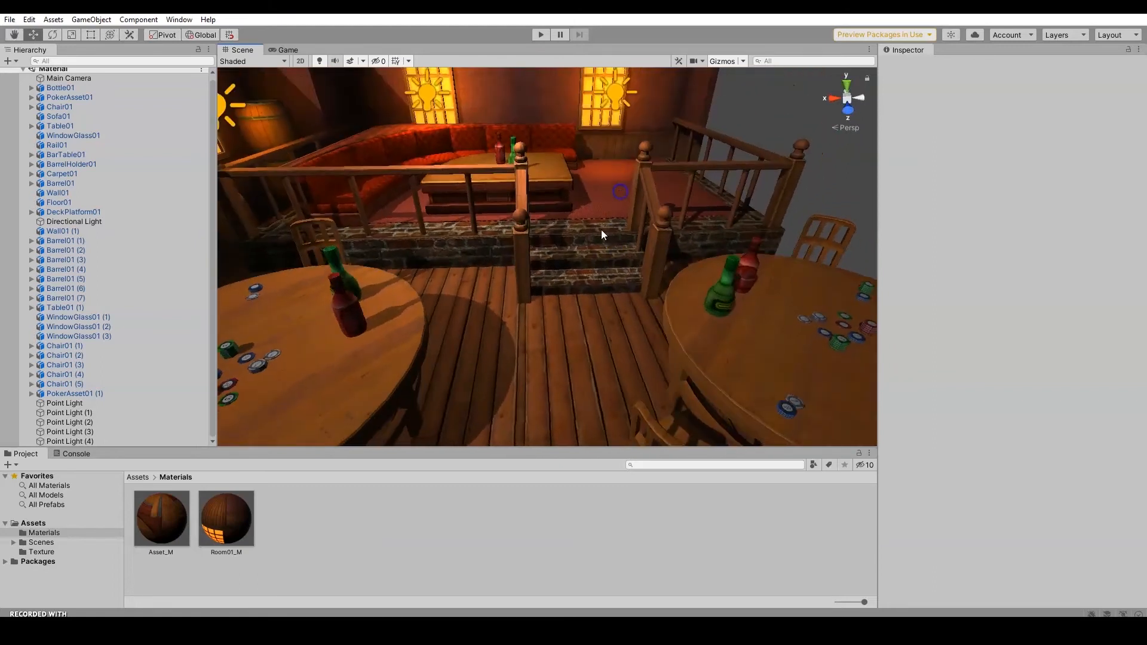
scroll(590, 263, "down", 3)
scroll(590, 263, "down", 4)
left_click_drag(590, 263, 553, 250, "alt")
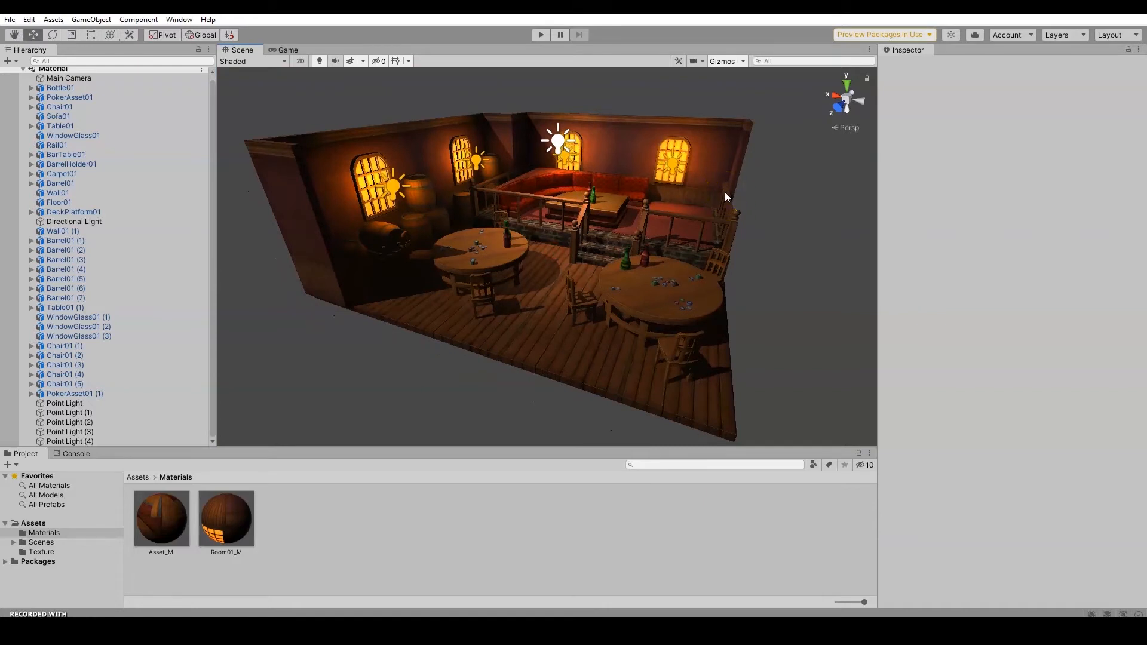
left_click(182, 20)
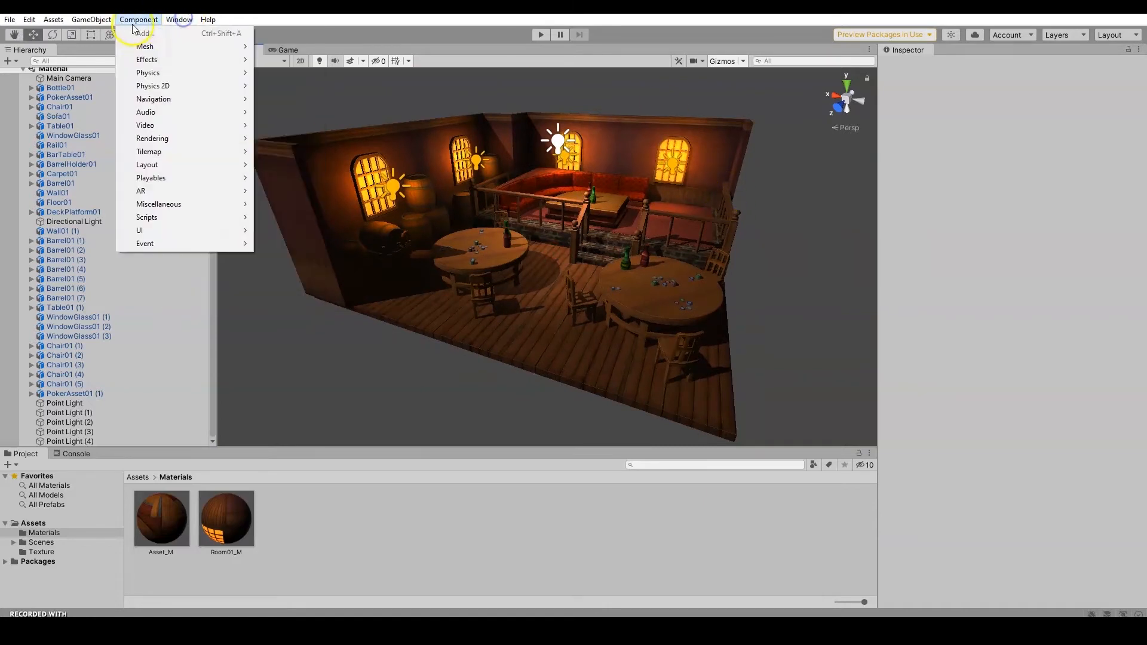
left_click(748, 425)
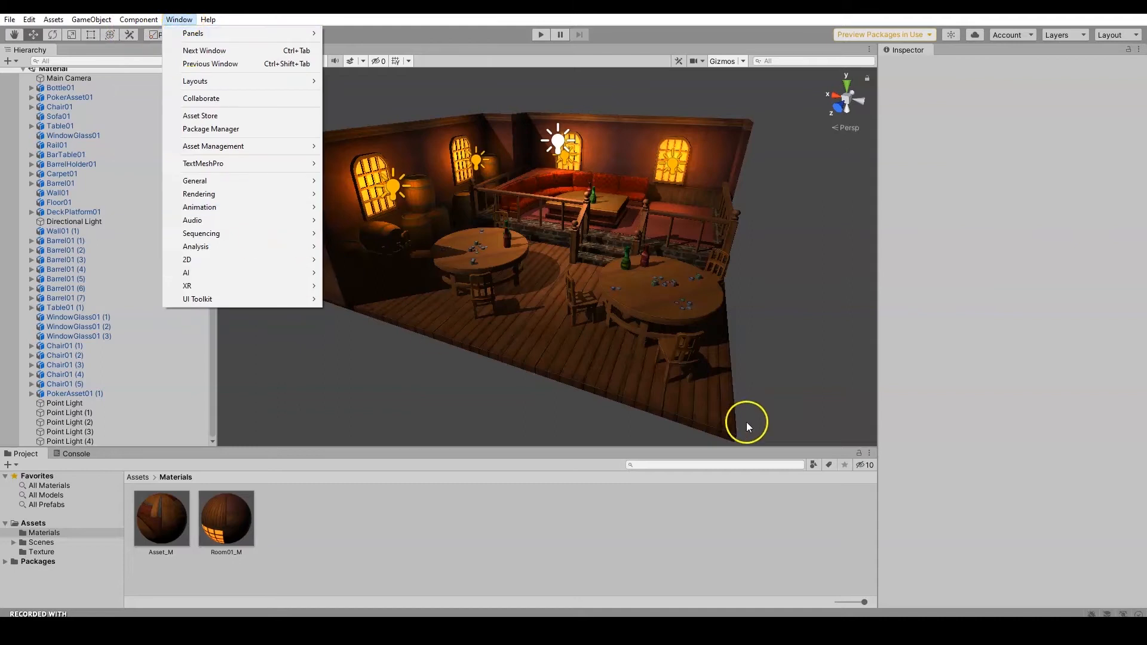
left_click_drag(778, 375, 771, 297, "alt")
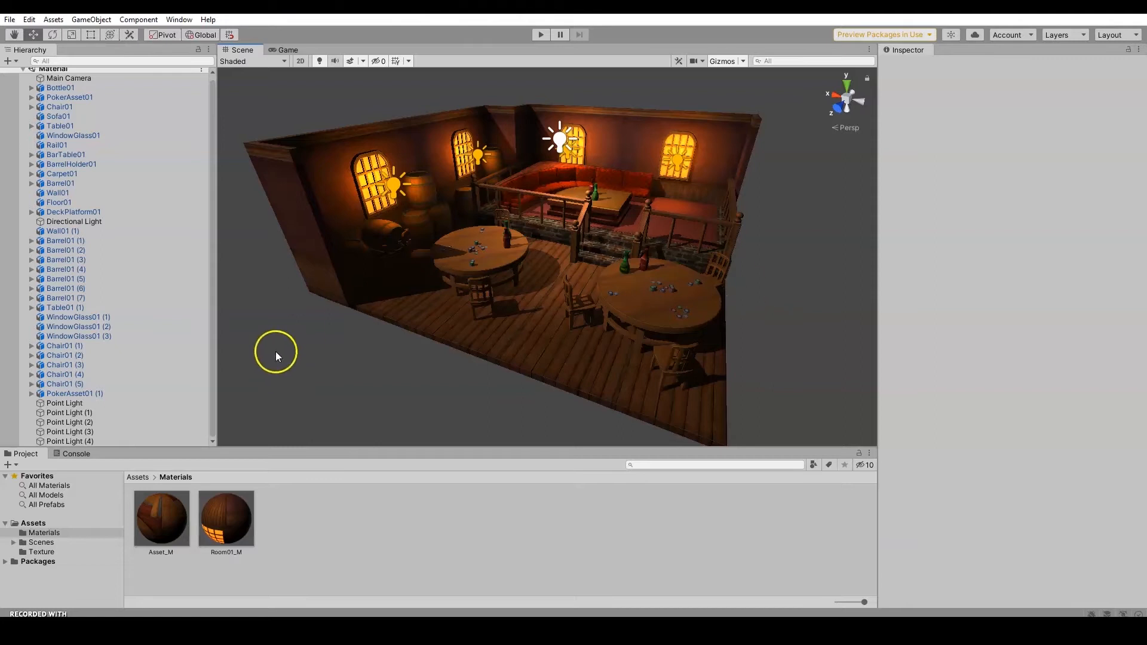
- Review the main camera's settings and the shadowed room in the Game view, and return to the Scene view
left_click(69, 80)
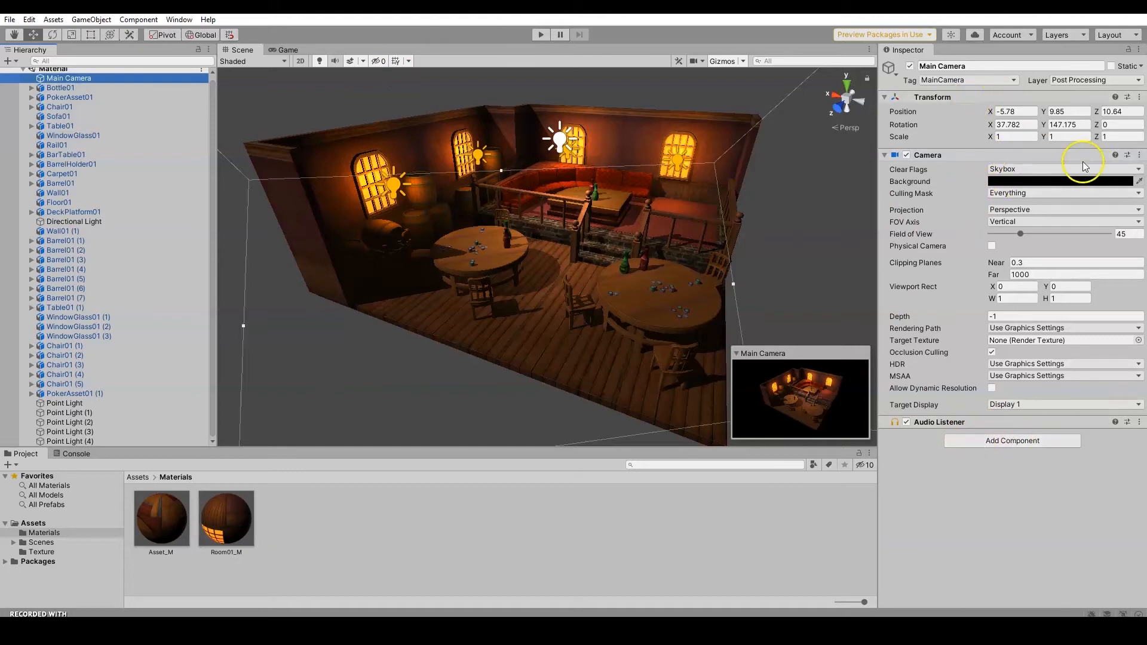
left_click(831, 167)
left_click(288, 48)
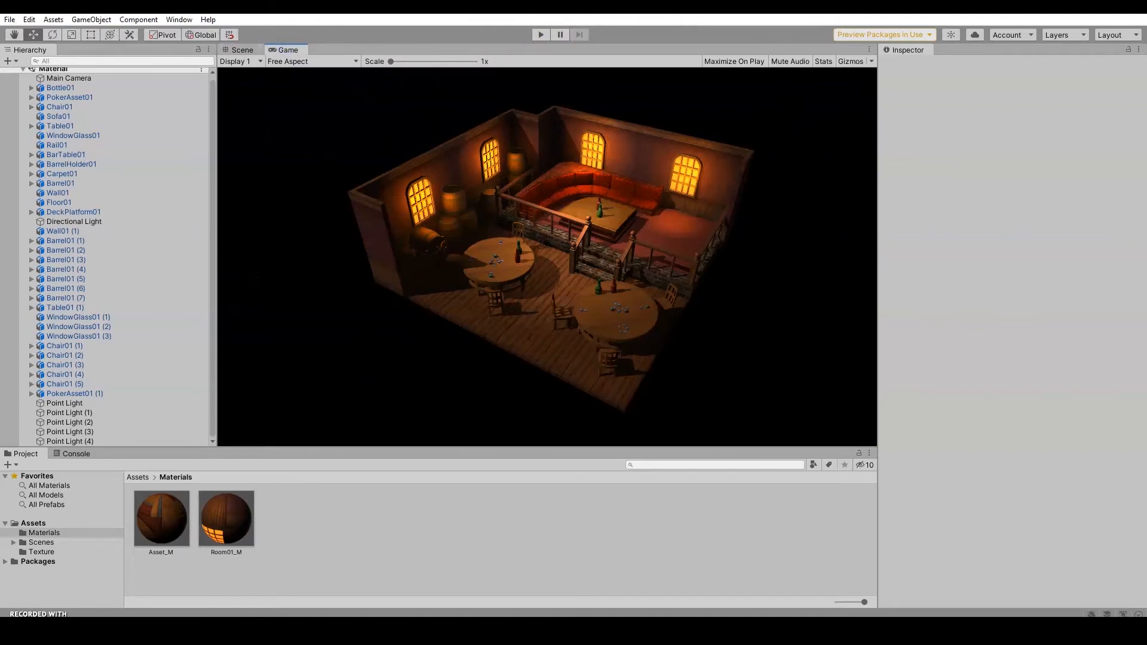
left_click(245, 51)
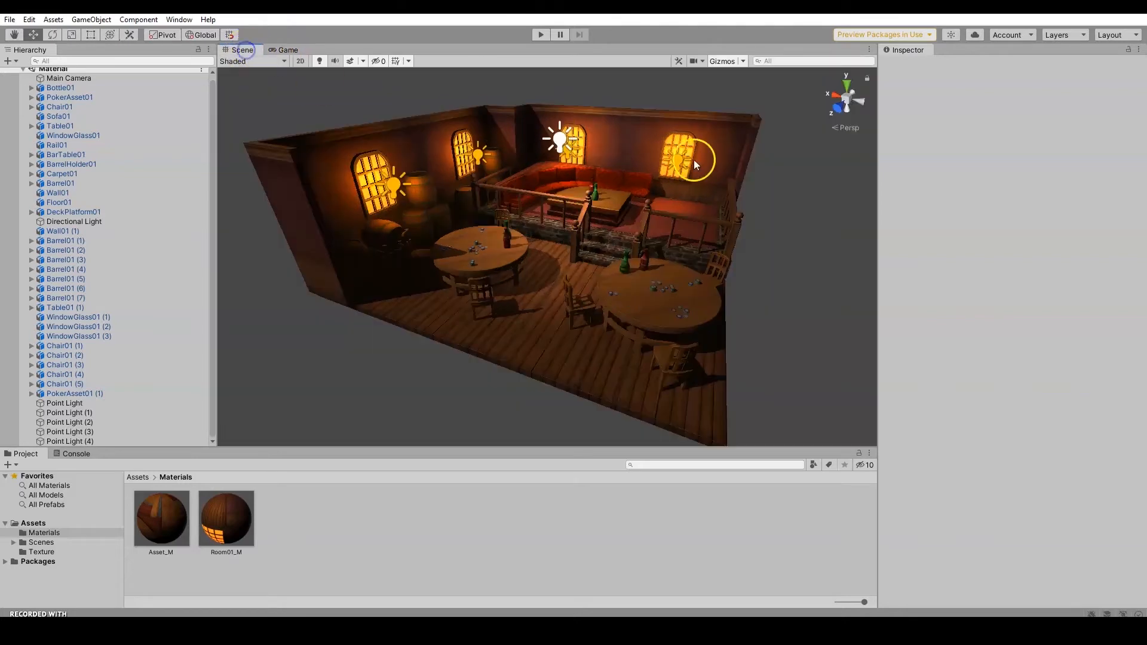
- Open the Package Manager and check the version details of the Post Processing package in the Unity Registry
left_click_drag(833, 192, 778, 239, "alt")
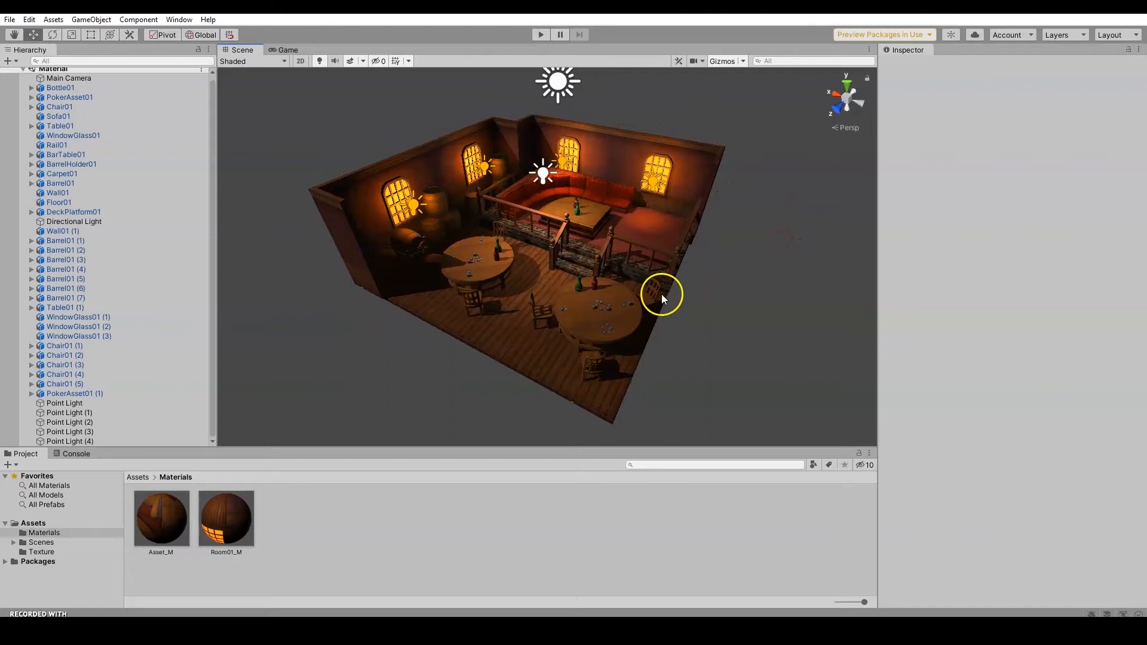
left_click(180, 19)
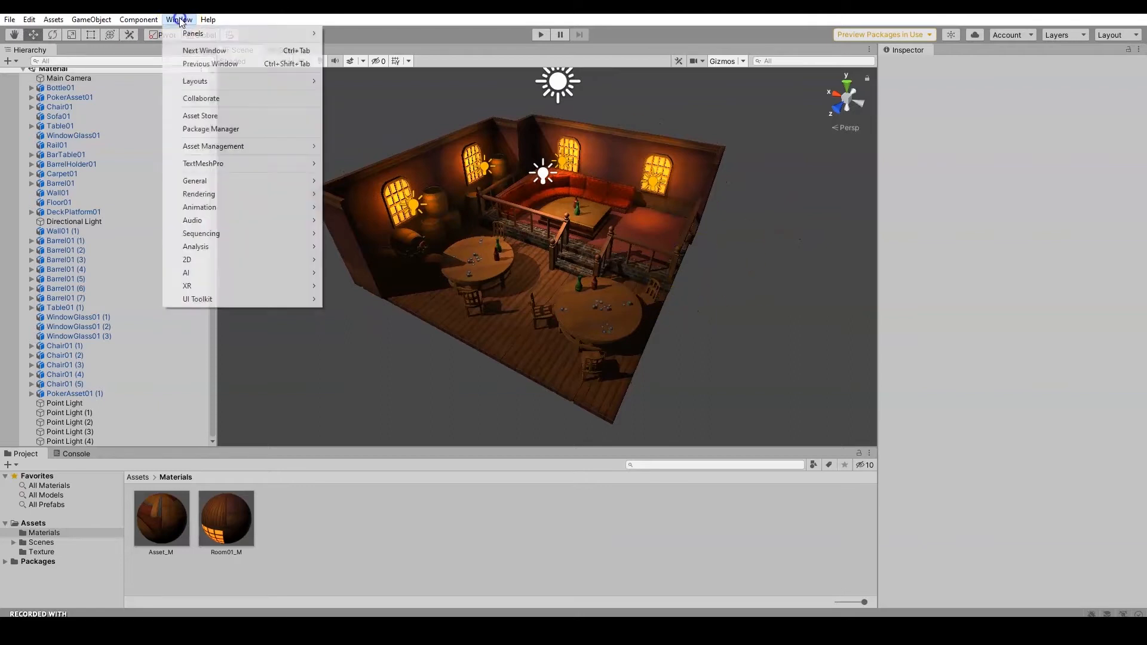
left_click(226, 133)
left_click_drag(804, 116, 776, 71)
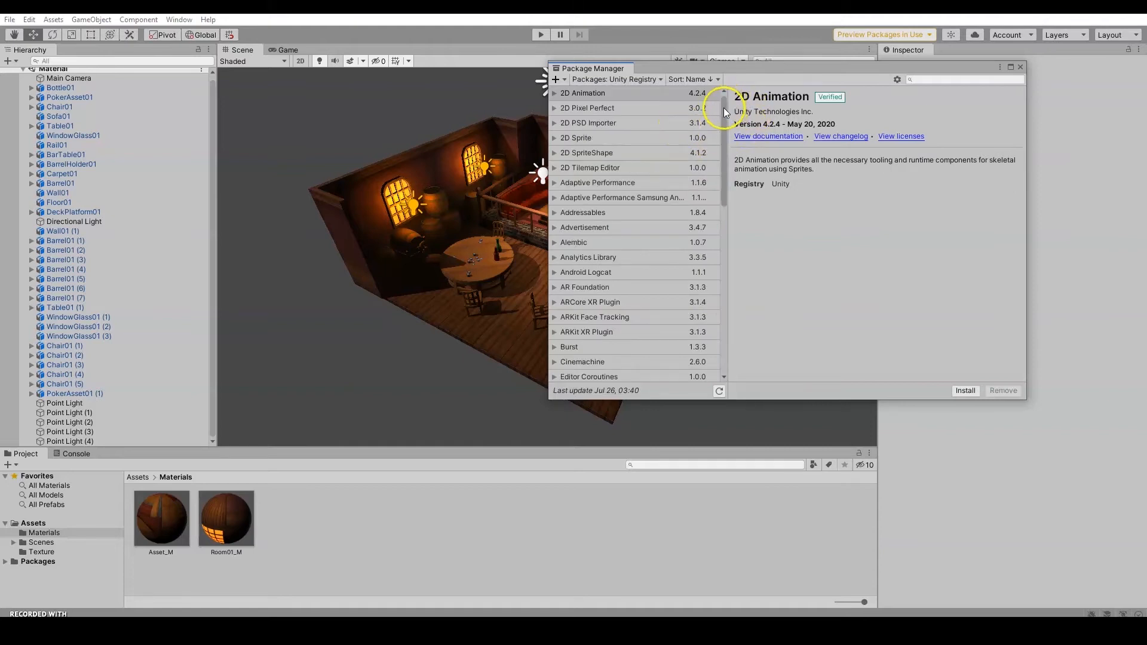
left_click_drag(723, 107, 734, 222)
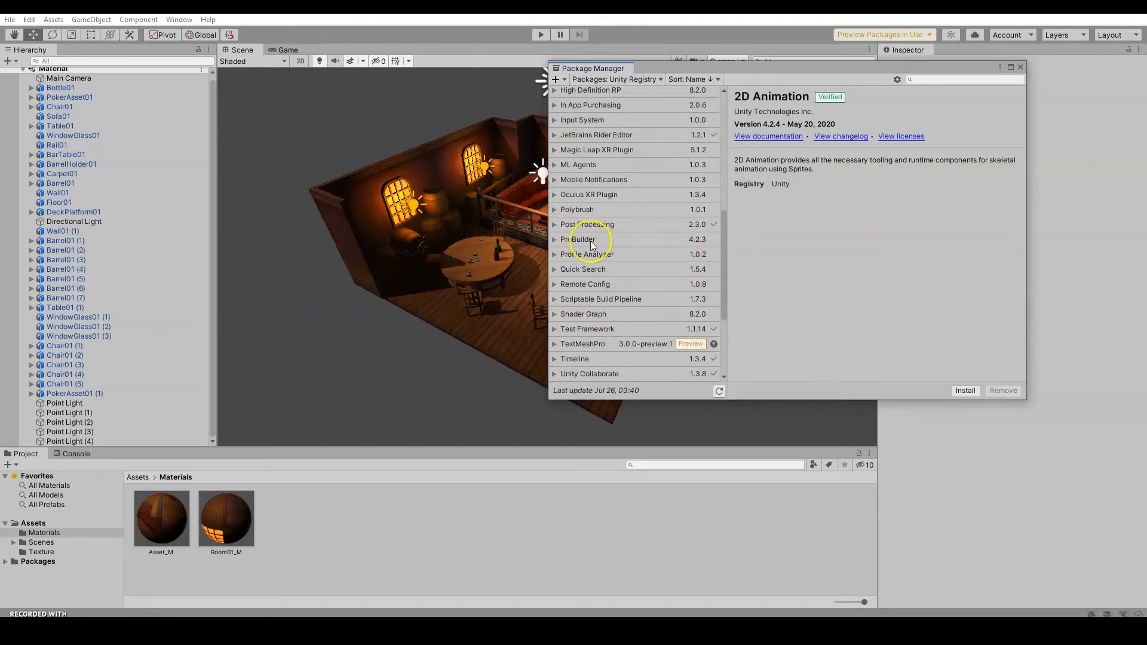
scroll(724, 248, "down", 3)
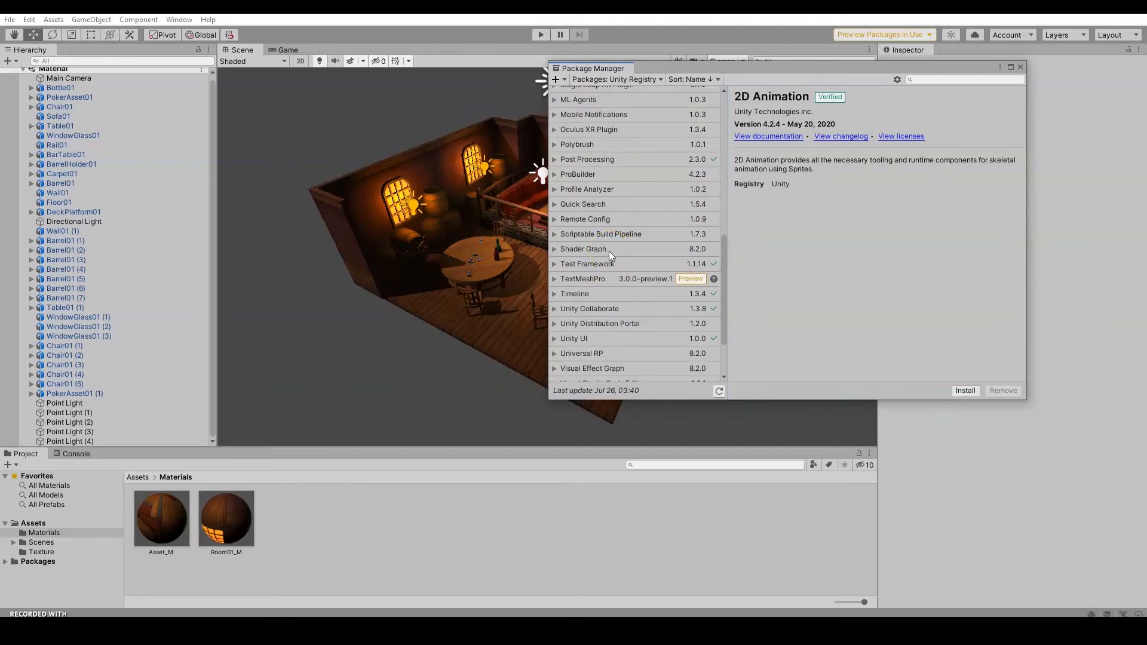
left_click(607, 161)
left_click(555, 160)
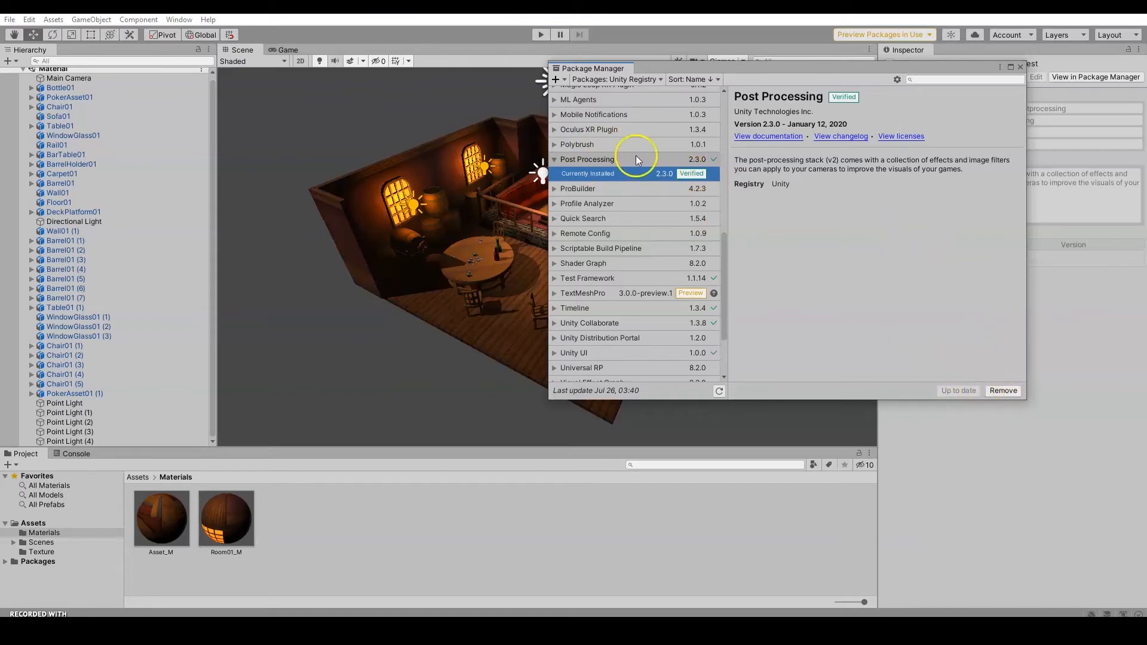
- Open the PostProcessing folder of the Post Processing package under the project's Packages to view its contents
left_click(8, 564)
scroll(92, 529, "down", 3)
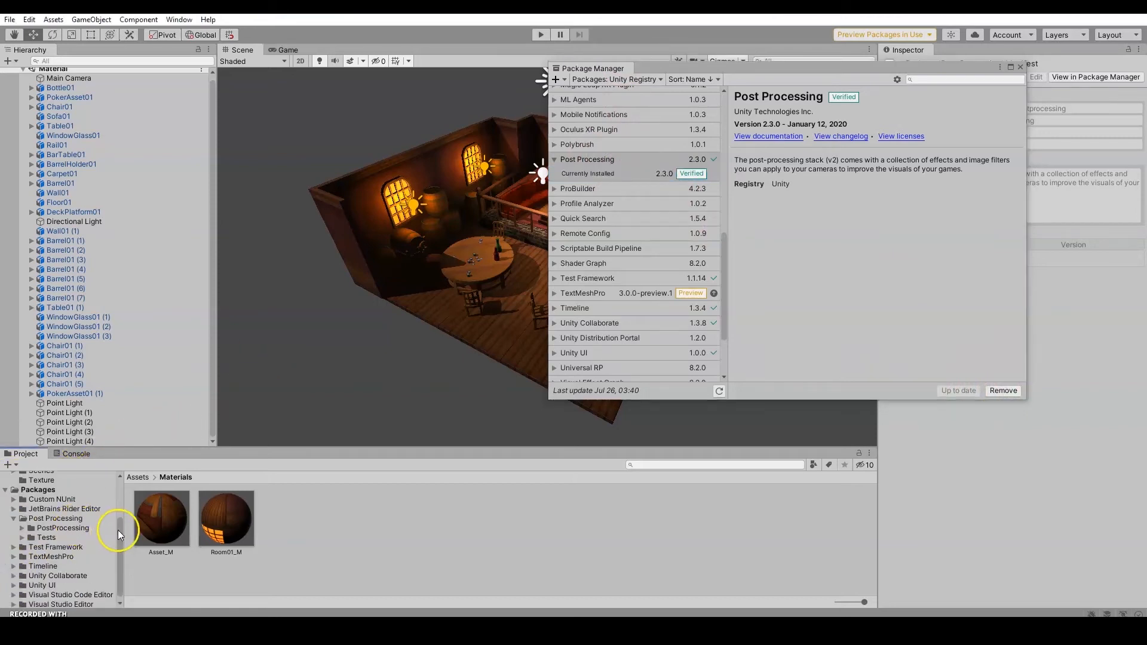
left_click_drag(117, 531, 120, 541)
left_click(59, 516)
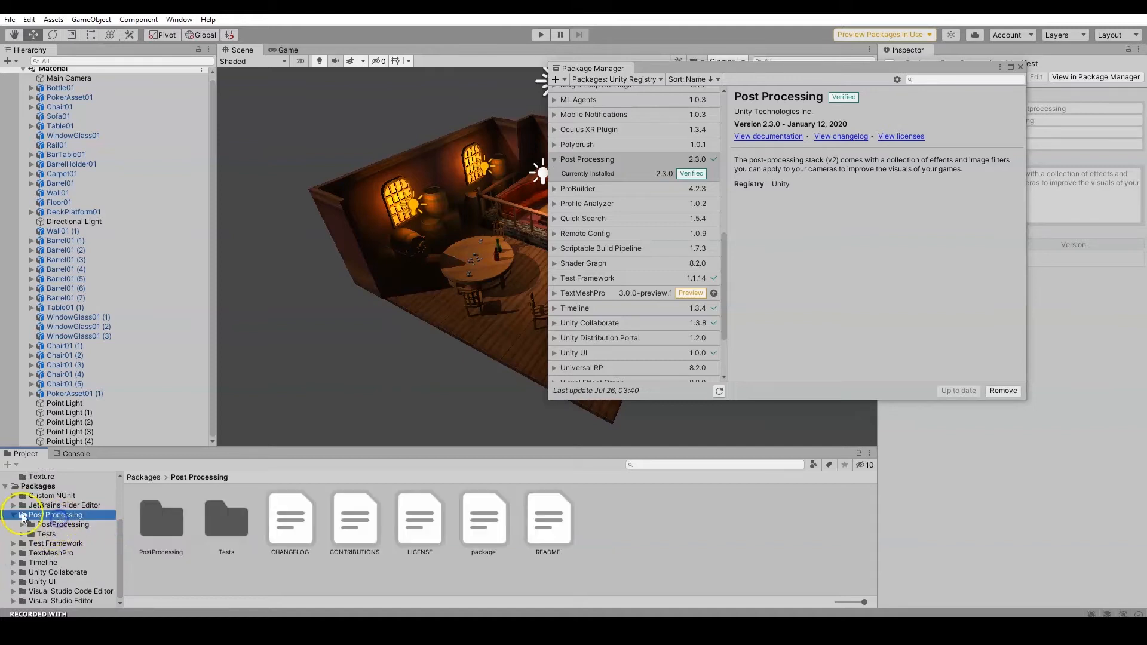
left_click(13, 515)
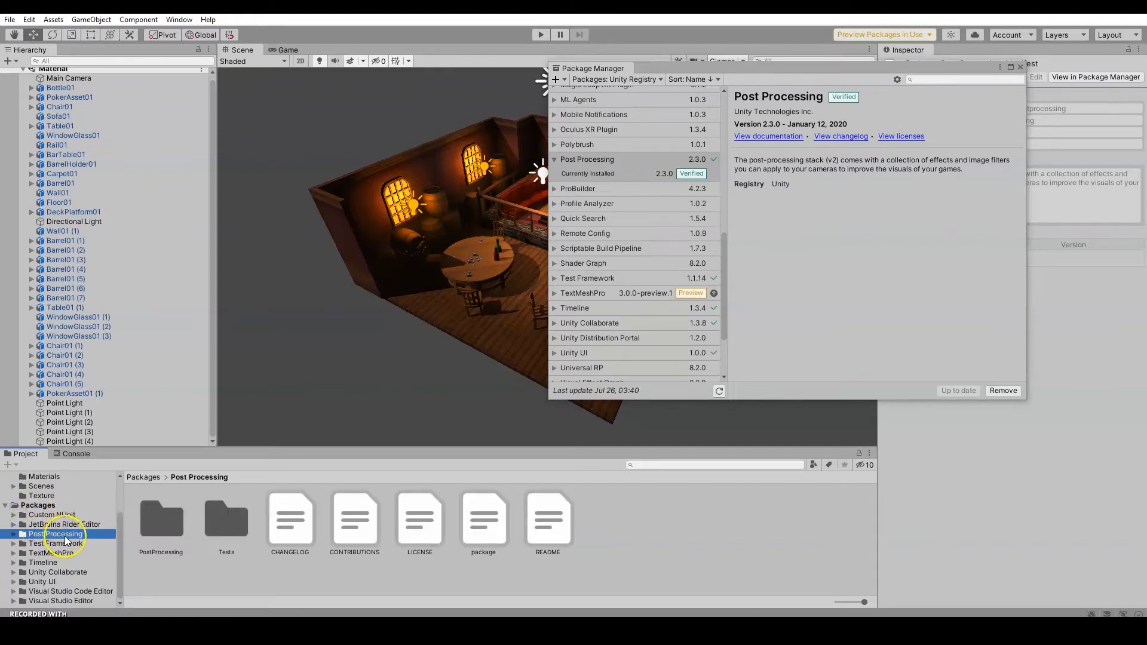
left_click(14, 534)
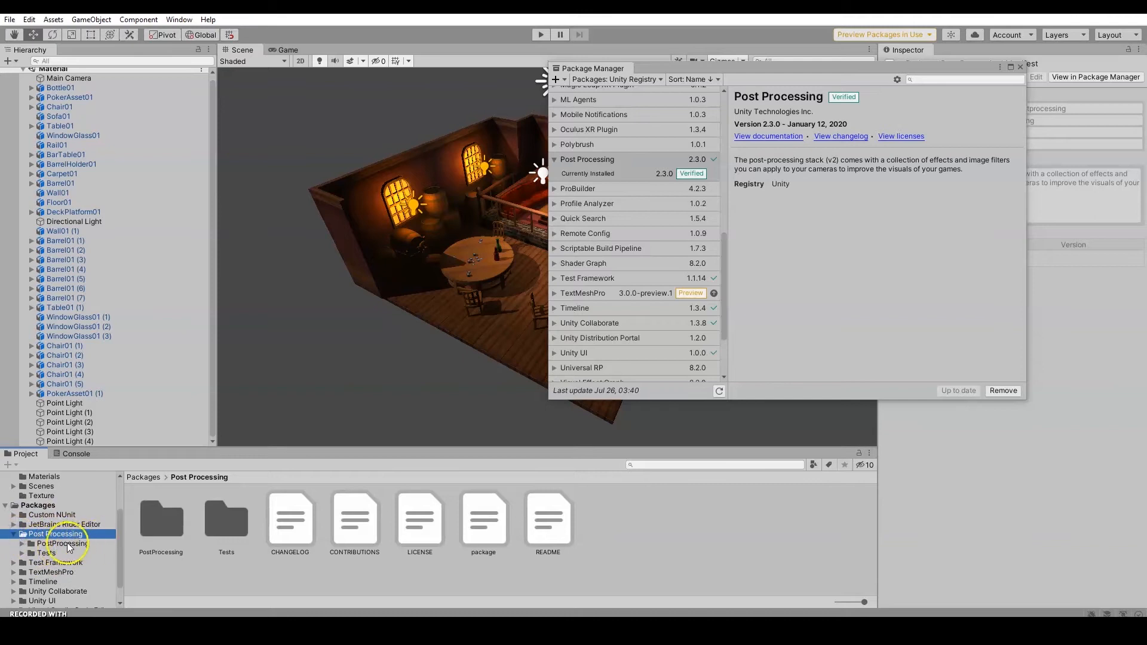
left_click(22, 544)
left_click(22, 544)
left_click(77, 543)
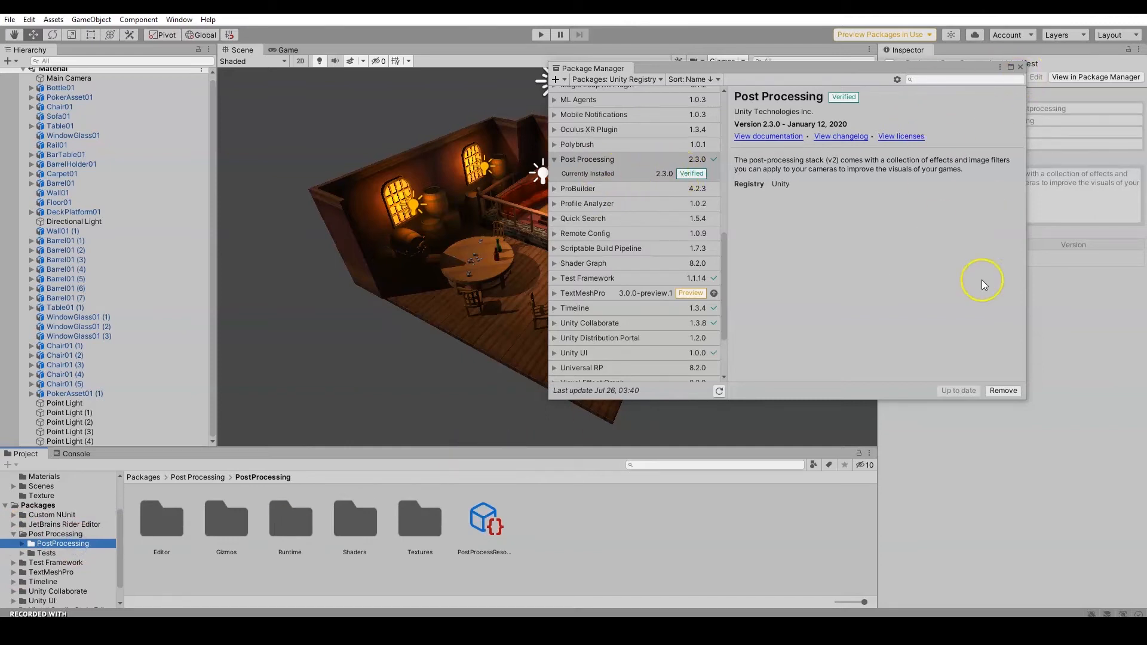
- Close the Package Manager, enlarge the Project area, and open the Runtime folder of the PostProcessing package
left_click(1020, 67)
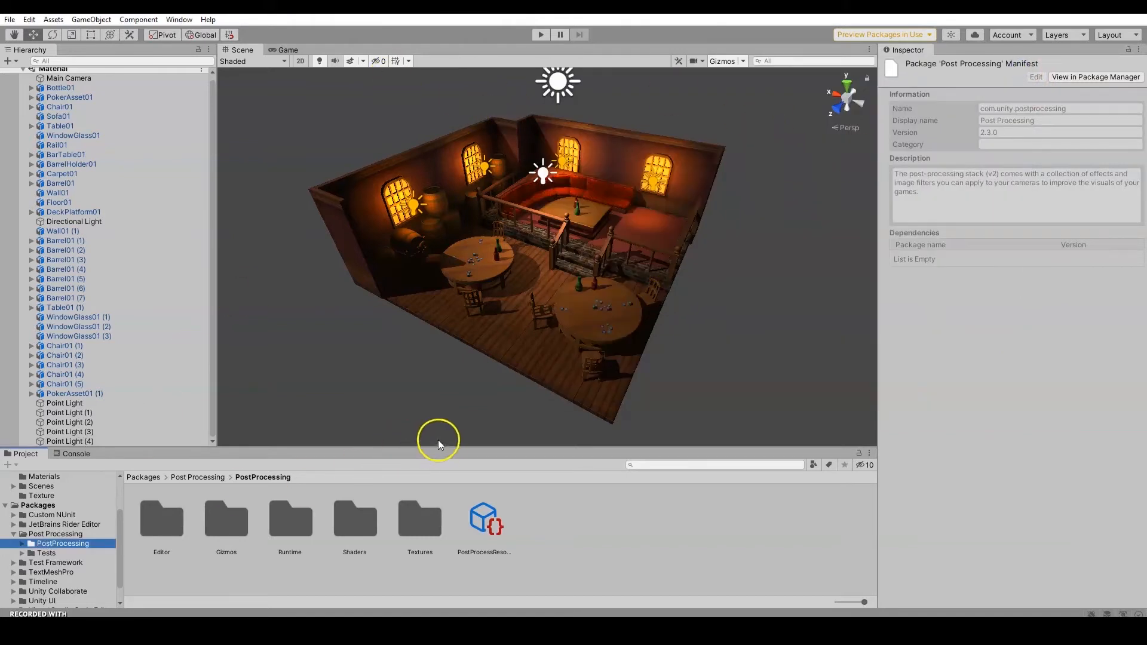
left_click_drag(442, 447, 457, 402)
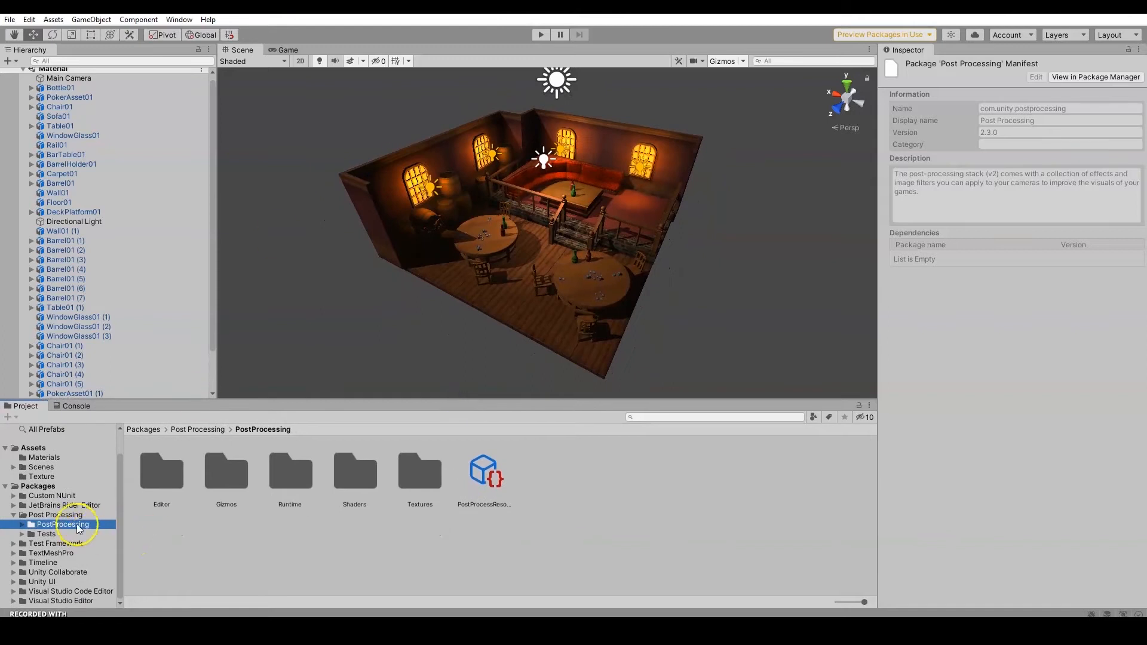
double_click(300, 481)
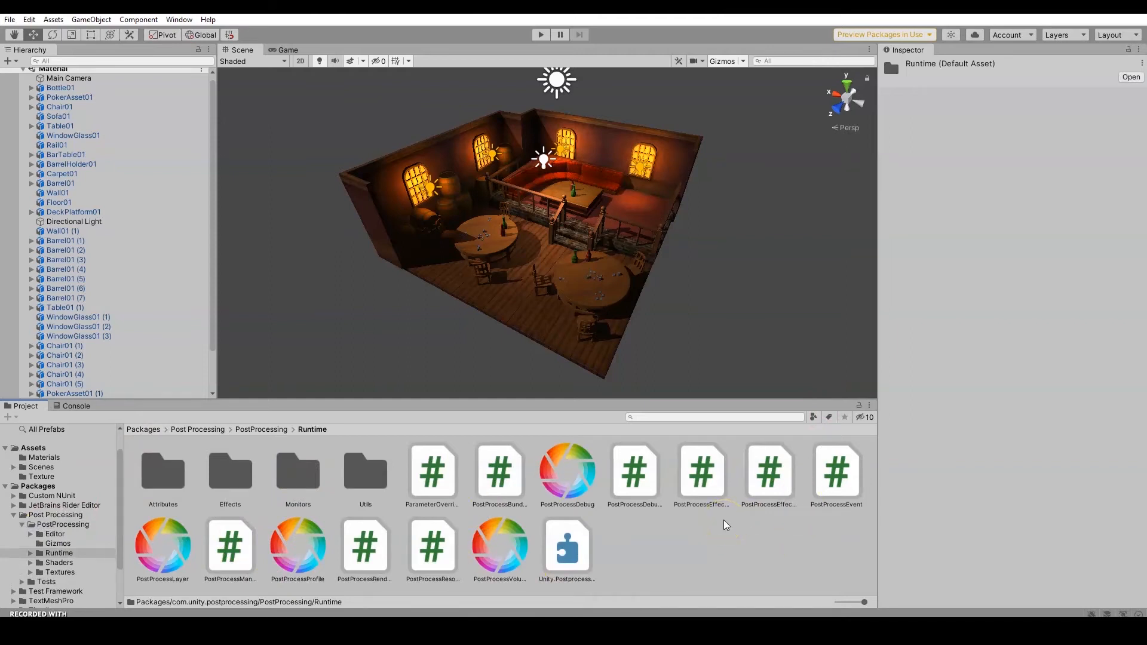
- Set the Main Camera's layer to Default
left_click(96, 79)
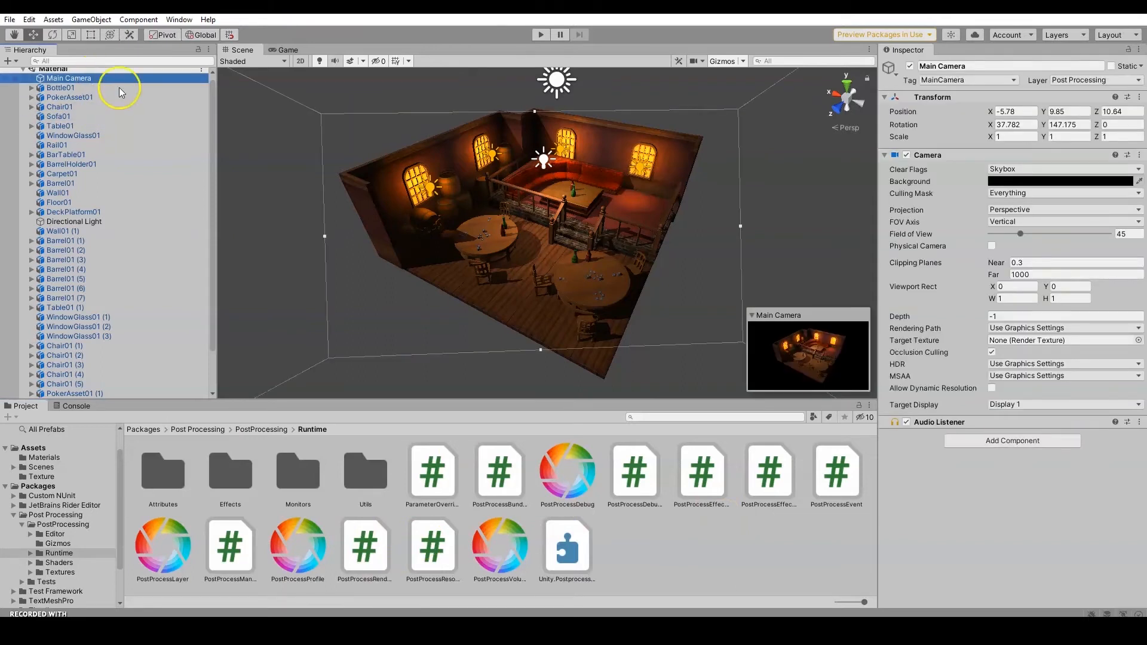
left_click_drag(212, 88, 213, 83)
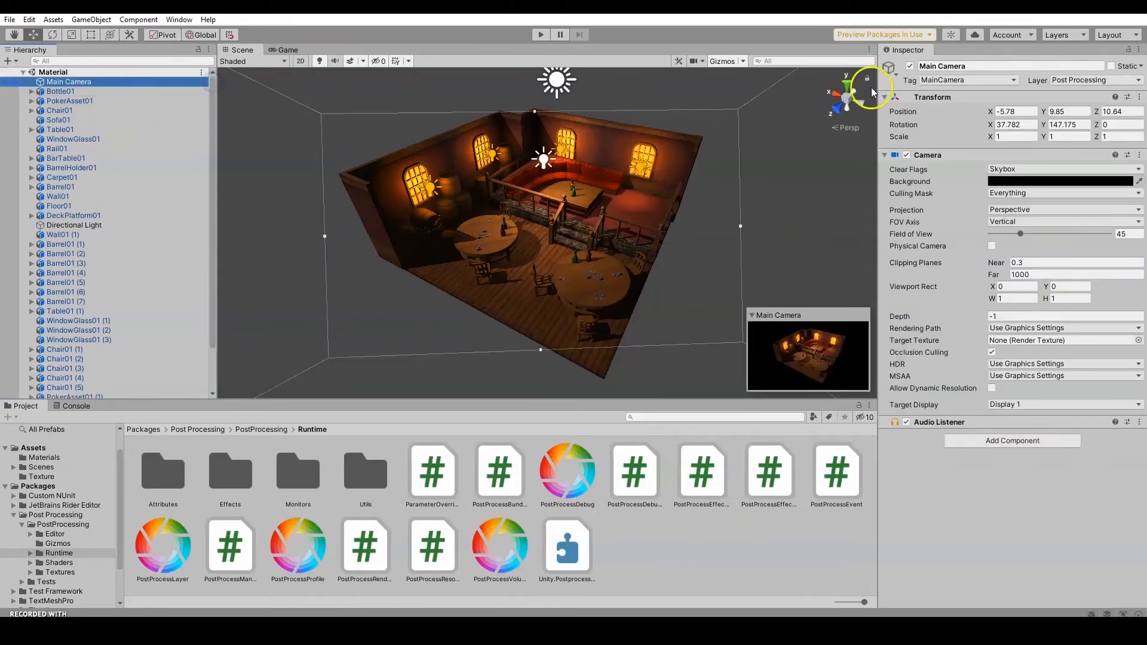
left_click(1100, 79)
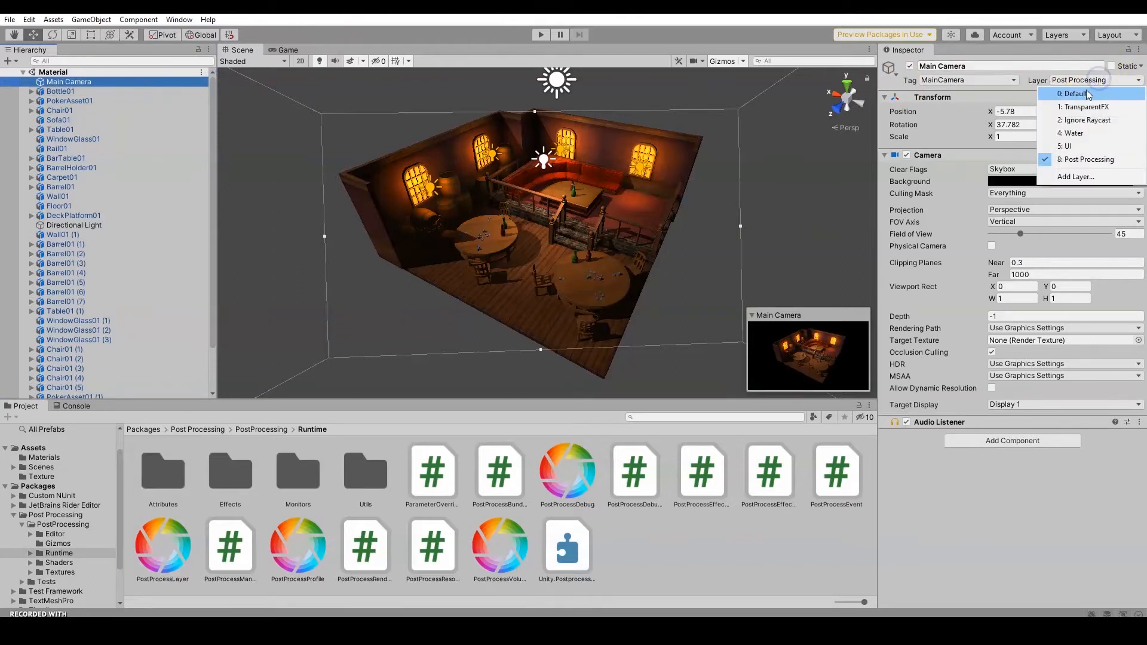
left_click(1086, 90)
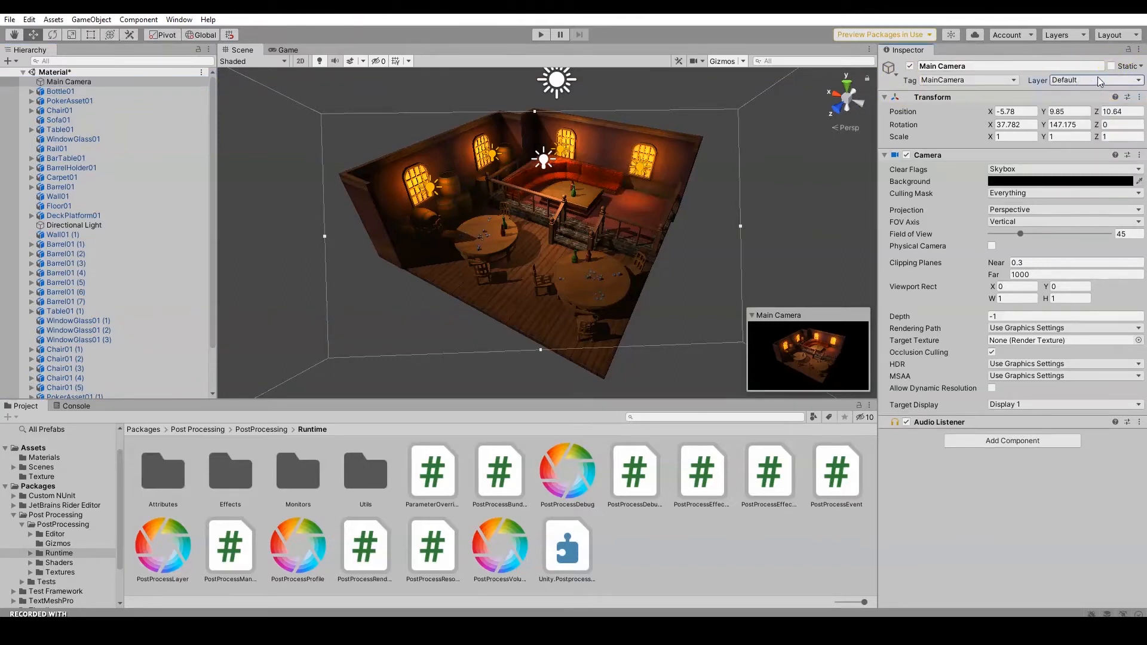
- Search the scene hierarchy for "camera", select the Main Camera, and clear the search
left_click(84, 82)
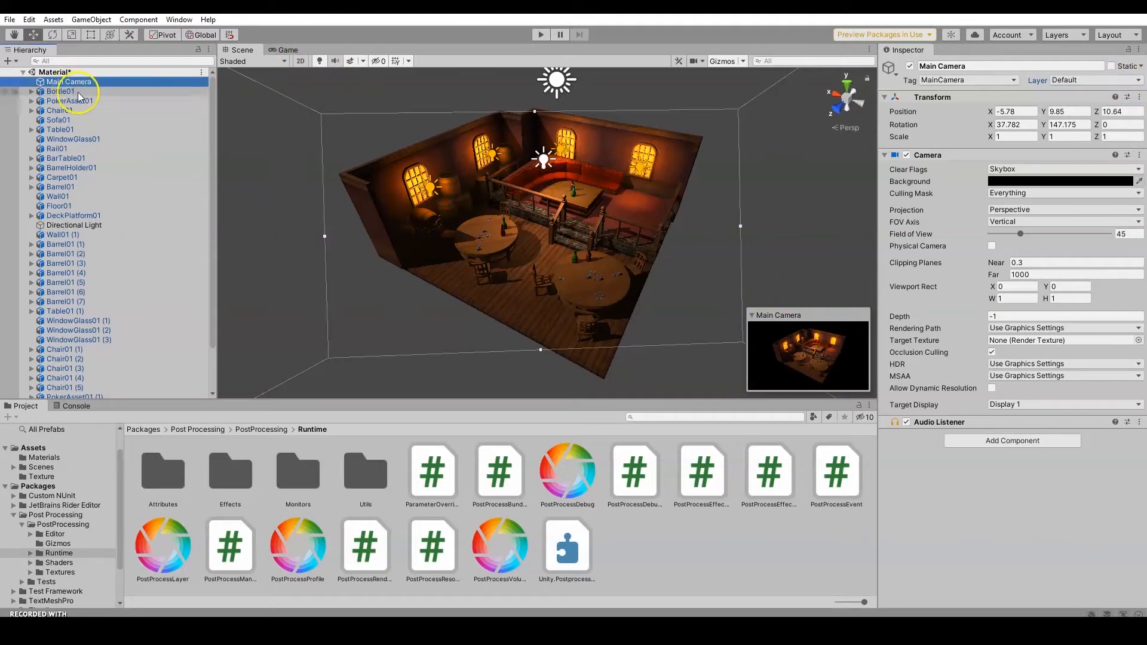
left_click(95, 62)
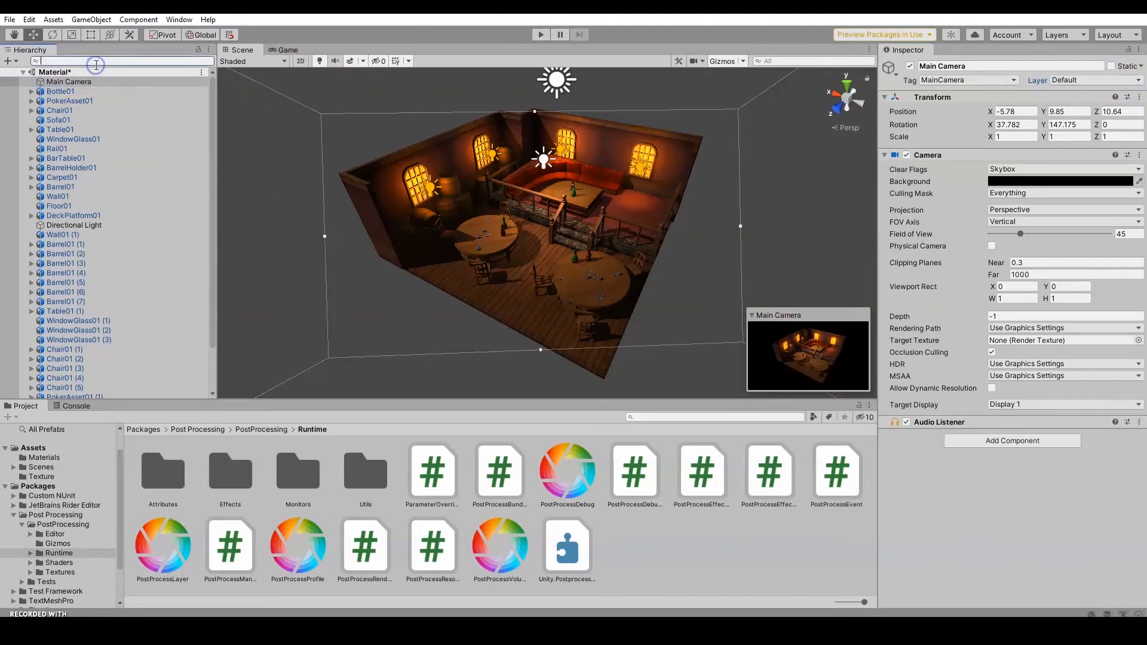
type("camera")
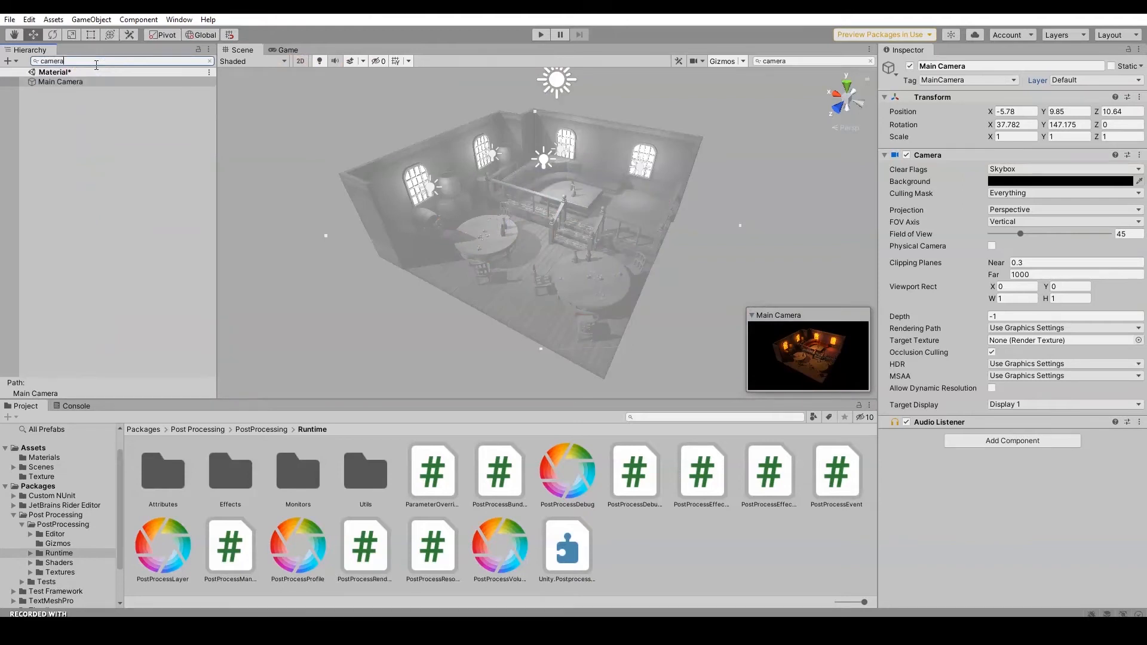
left_click(82, 82)
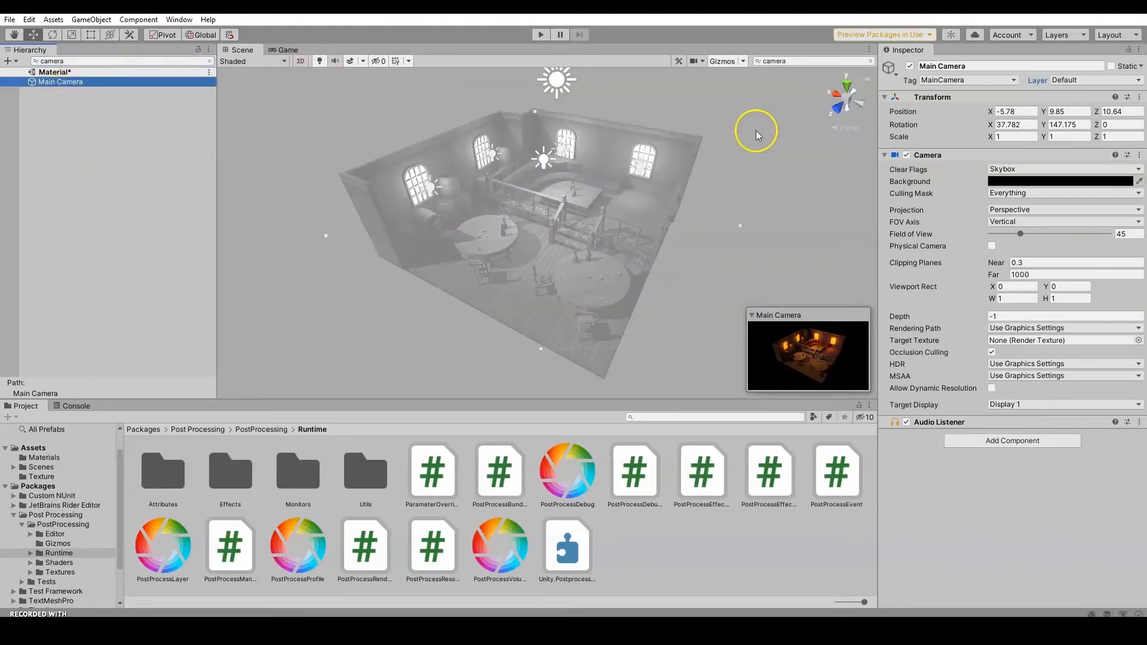
left_click(79, 63)
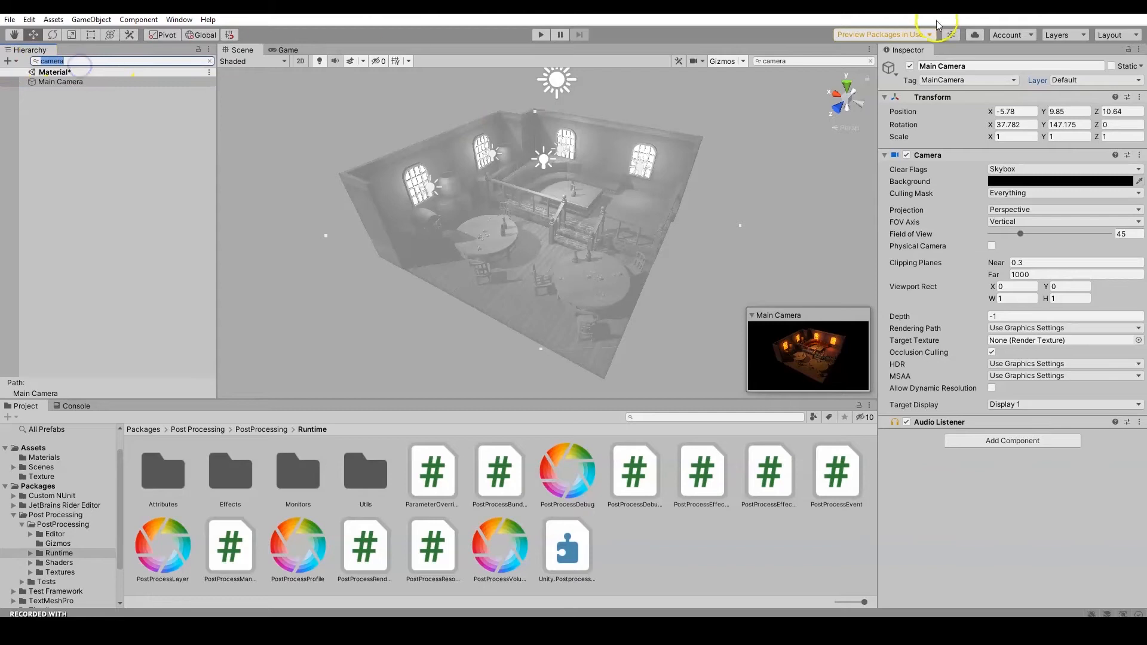
key("BackSpace")
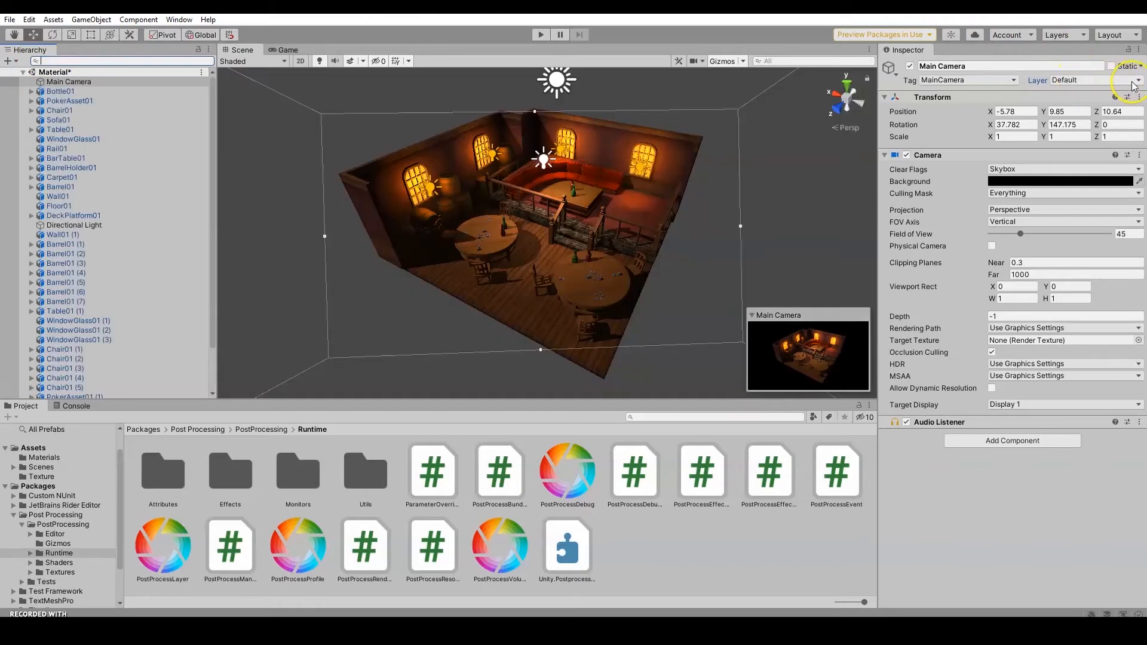
- Open the project's layer definitions and check the name entered for User Layer 8
left_click(1133, 81)
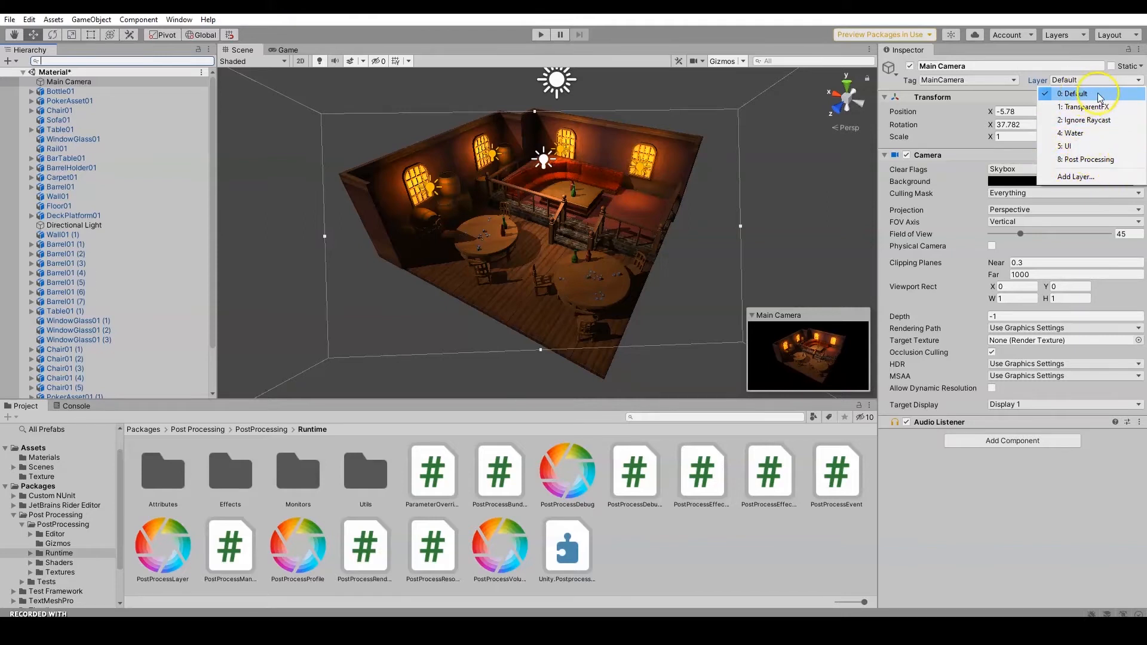
left_click(1078, 176)
left_click(1052, 229)
left_click(1047, 230)
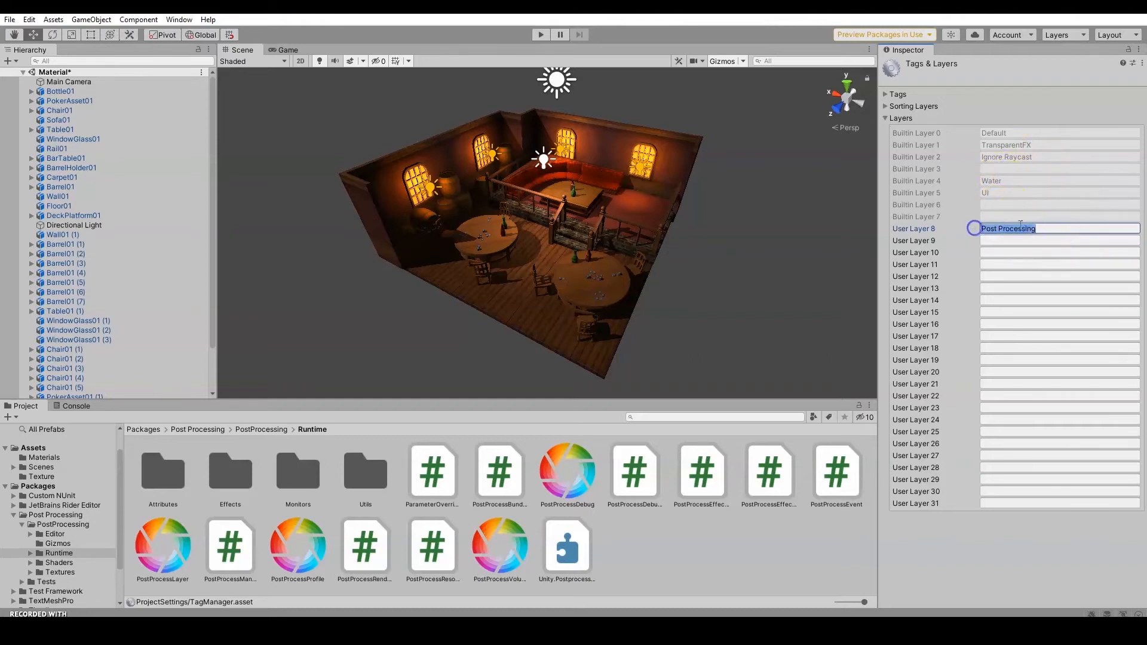
- Assign the Main Camera to the Post Processing layer
left_click(77, 82)
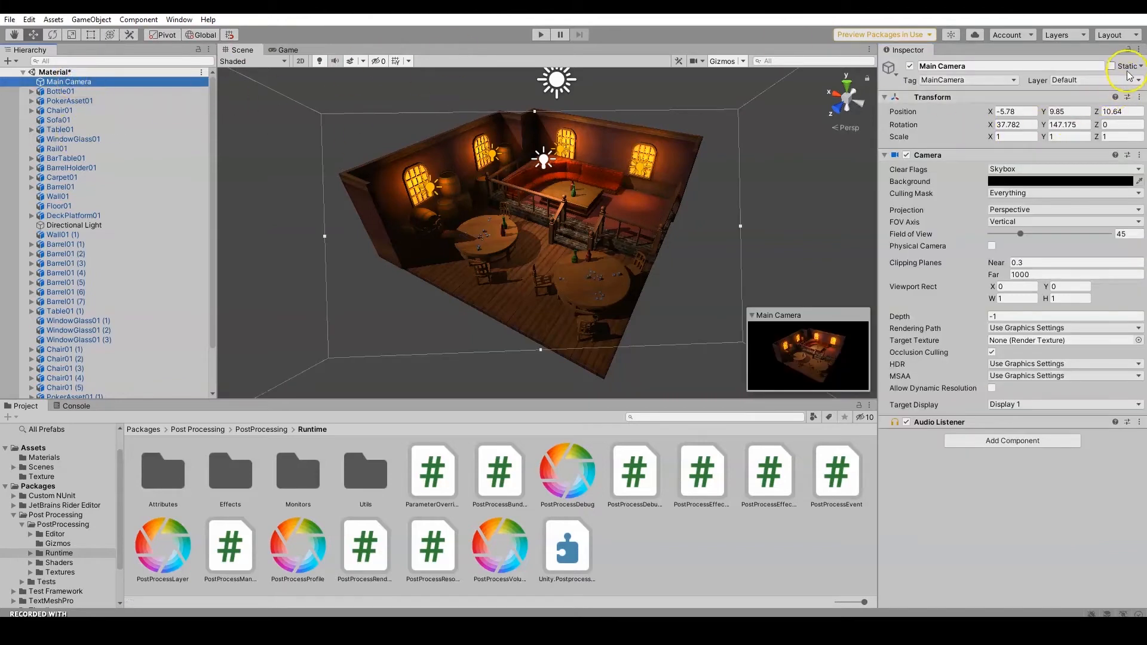
left_click(1103, 80)
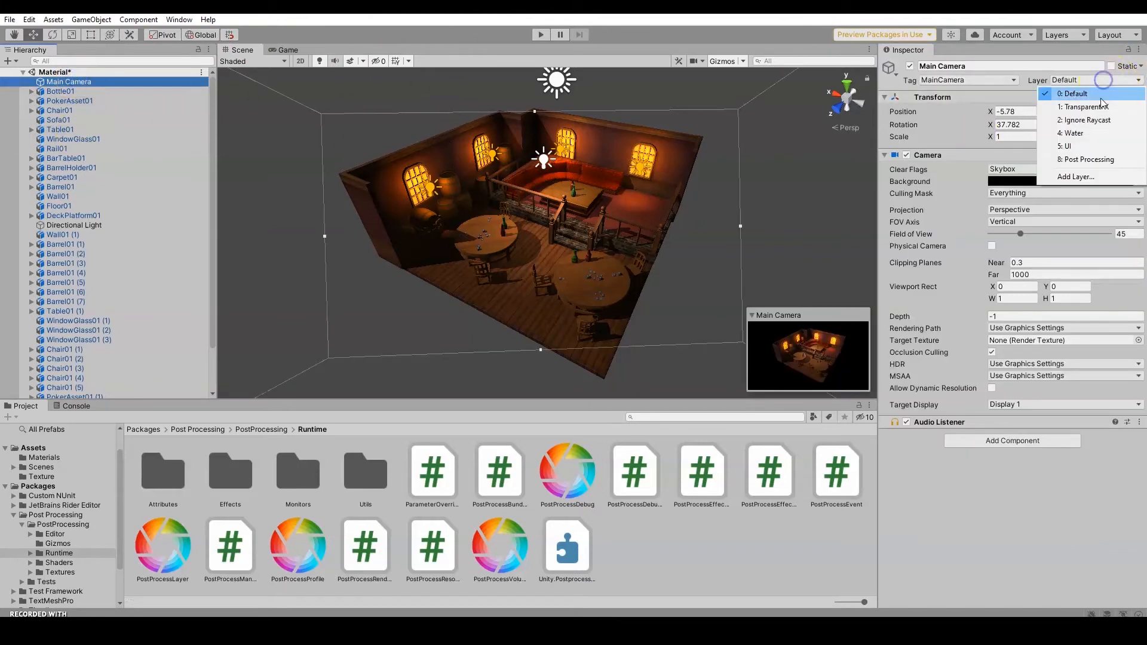
left_click(1095, 160)
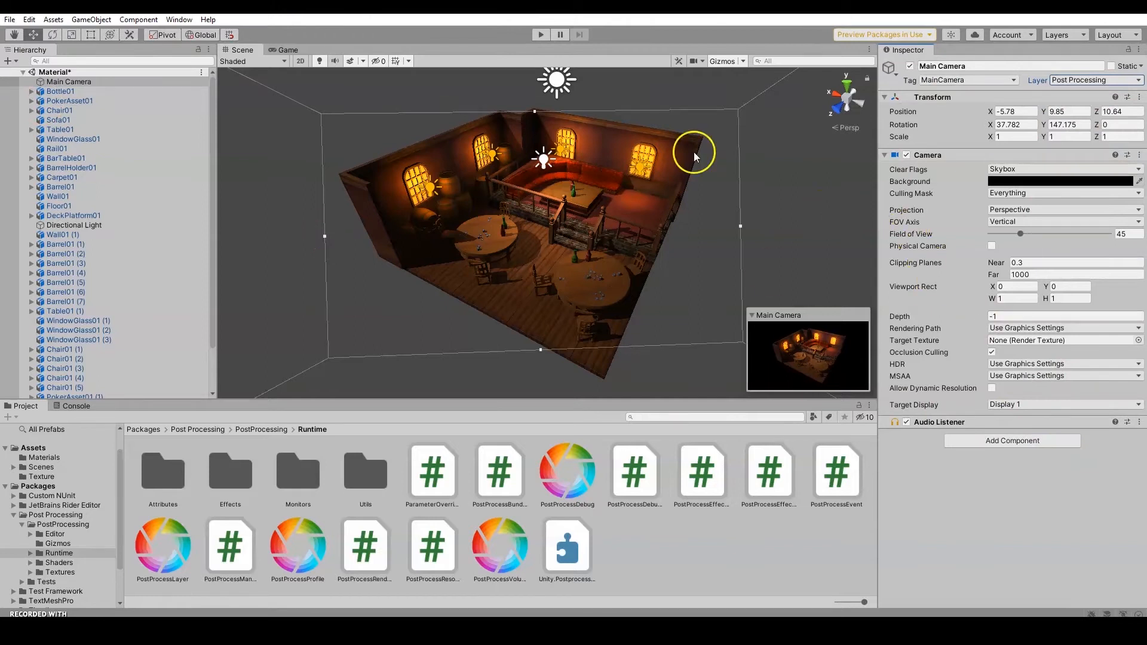
left_click(83, 83)
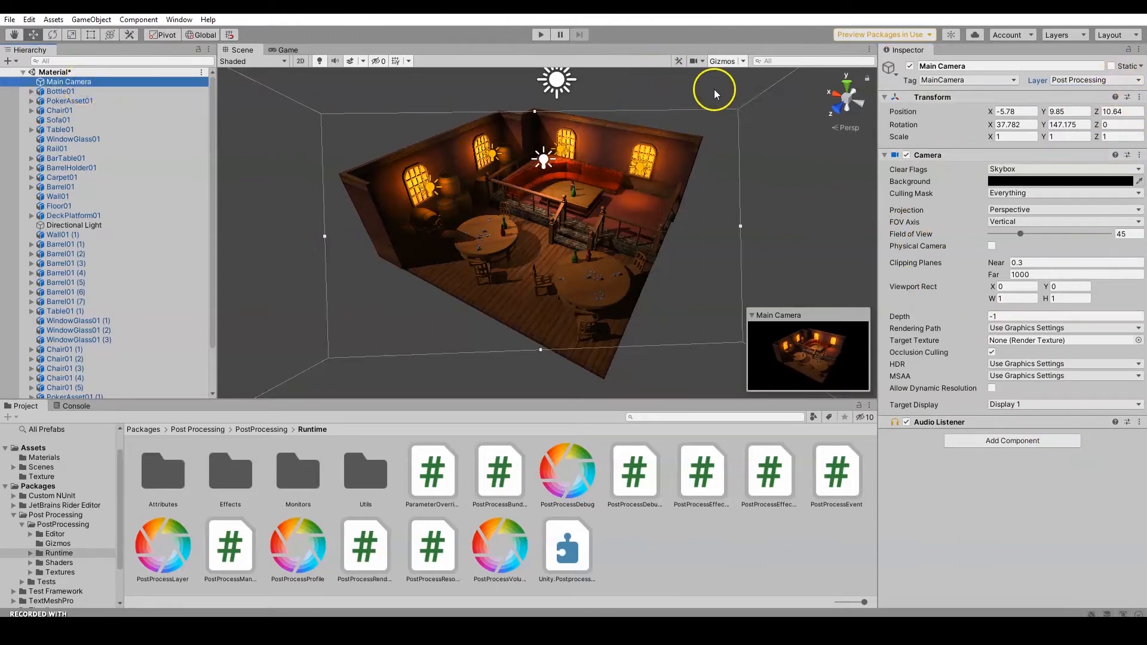
- Compare the Scene and Game views of the room and examine the Main Camera's position and framing
left_click(285, 51)
left_click(242, 49)
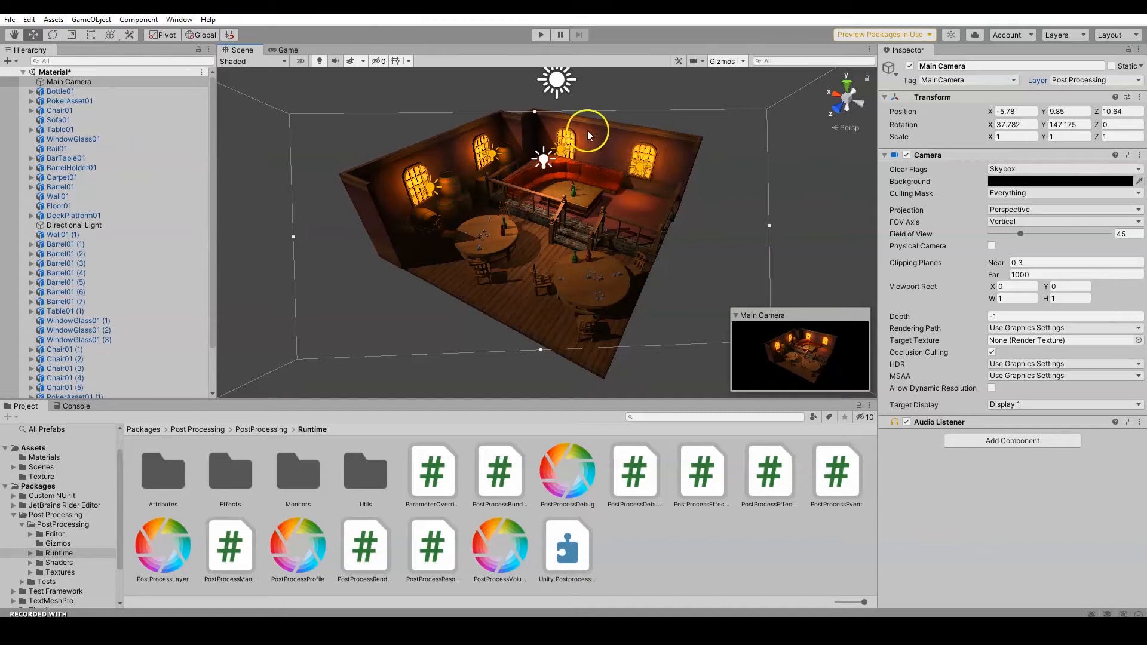
left_click_drag(771, 243, 782, 298, "alt")
scroll(451, 206, "down", 8)
scroll(451, 206, "down", 3)
left_click(284, 49)
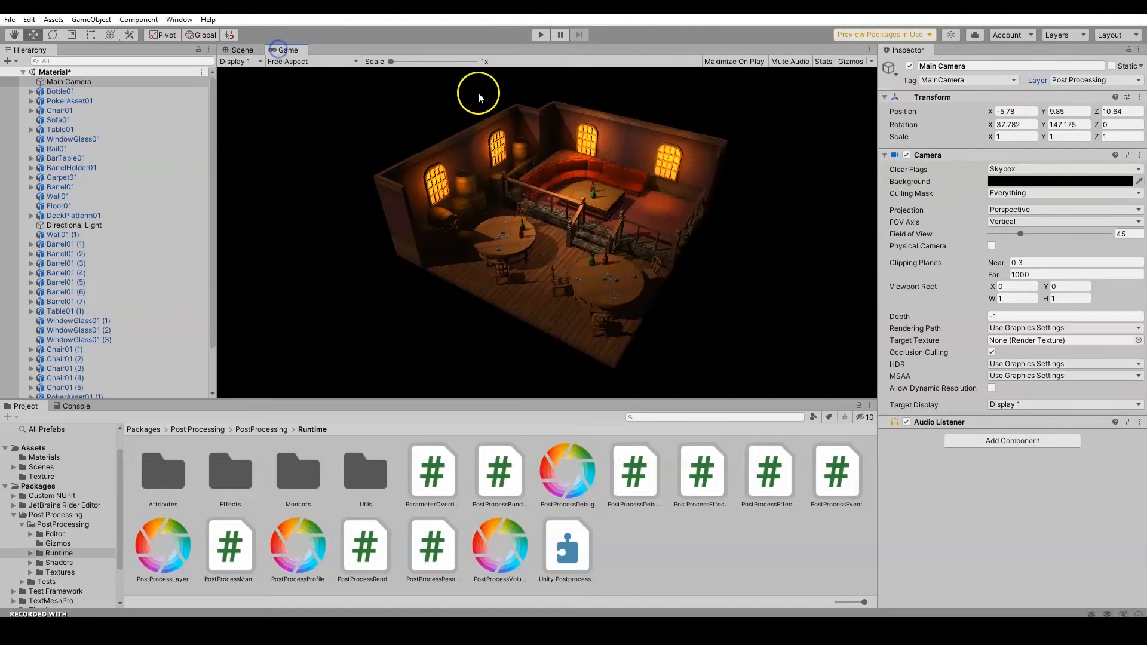
left_click(245, 50)
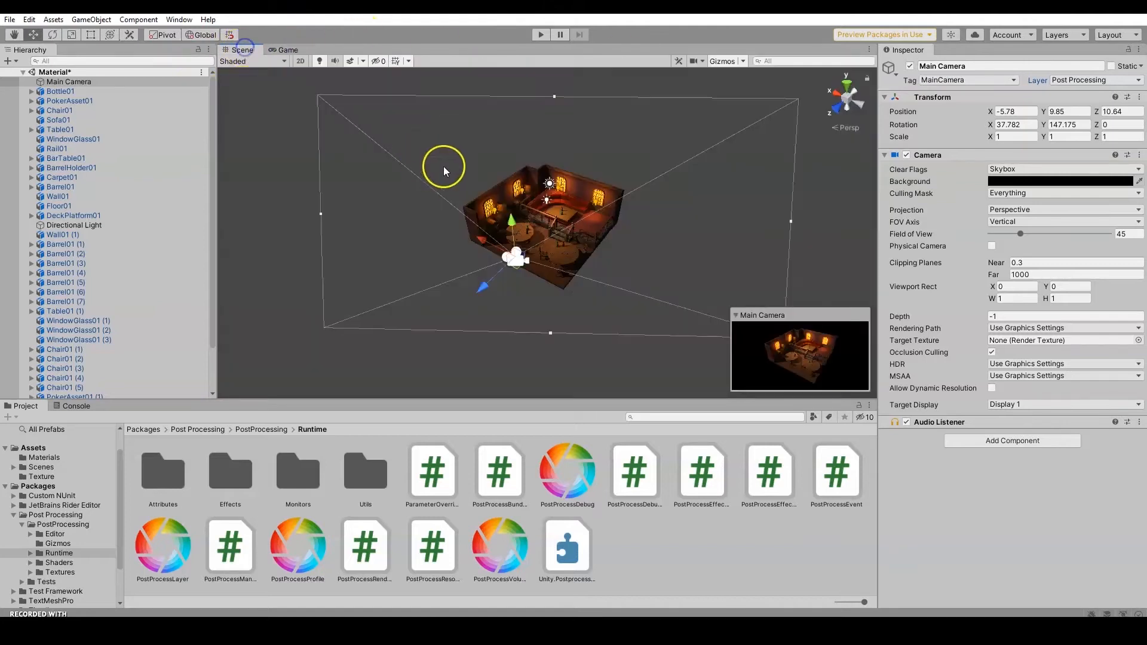
left_click_drag(675, 167, 702, 156, "alt")
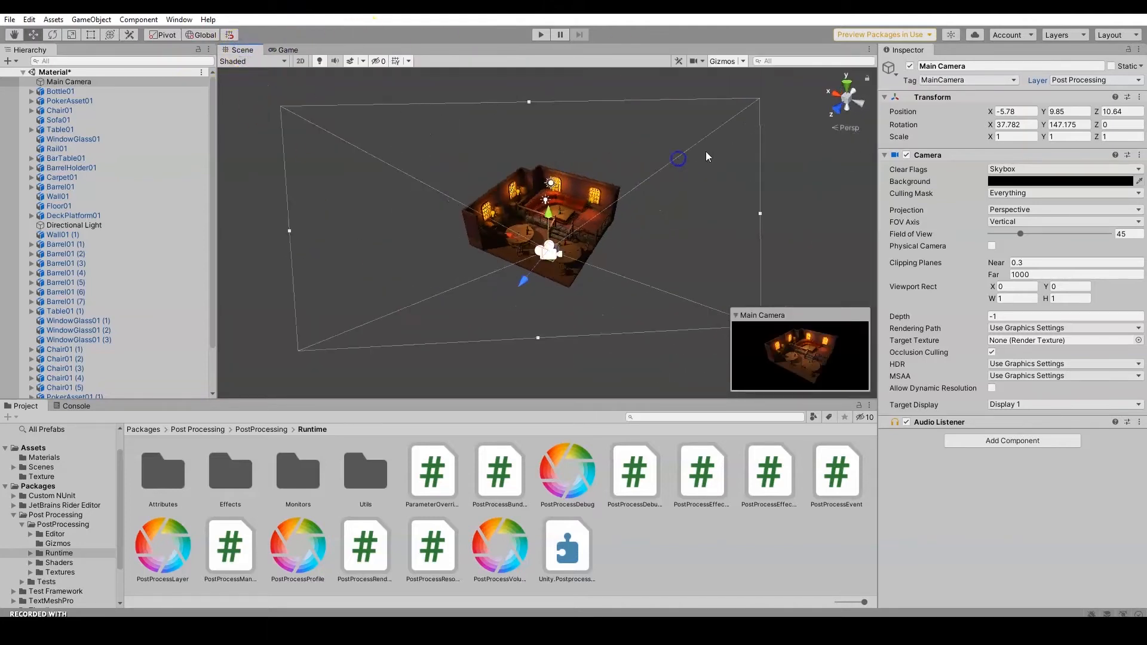
scroll(706, 156, "up", 3)
scroll(705, 155, "up", 3)
scroll(706, 156, "up", 2)
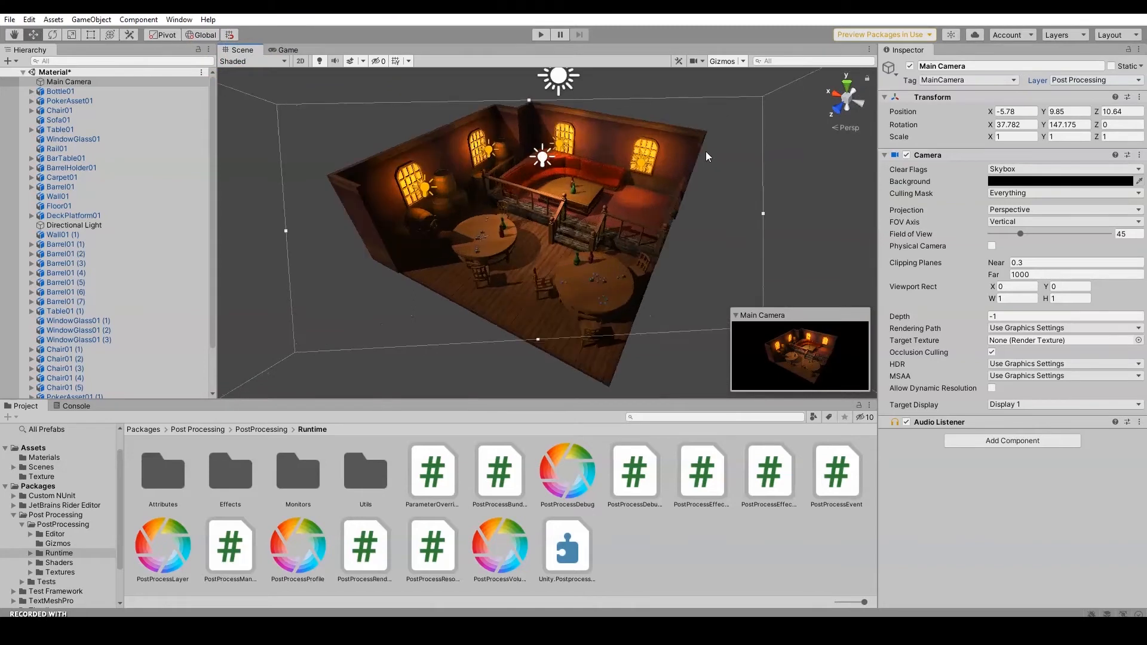
left_click(287, 50)
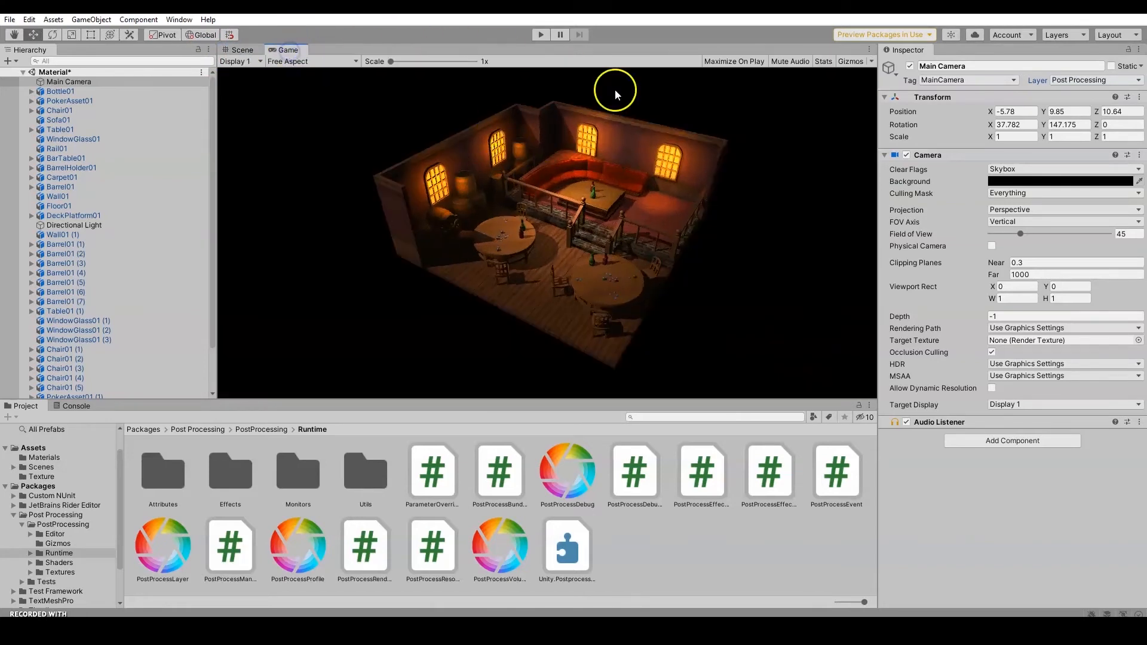
left_click(236, 49)
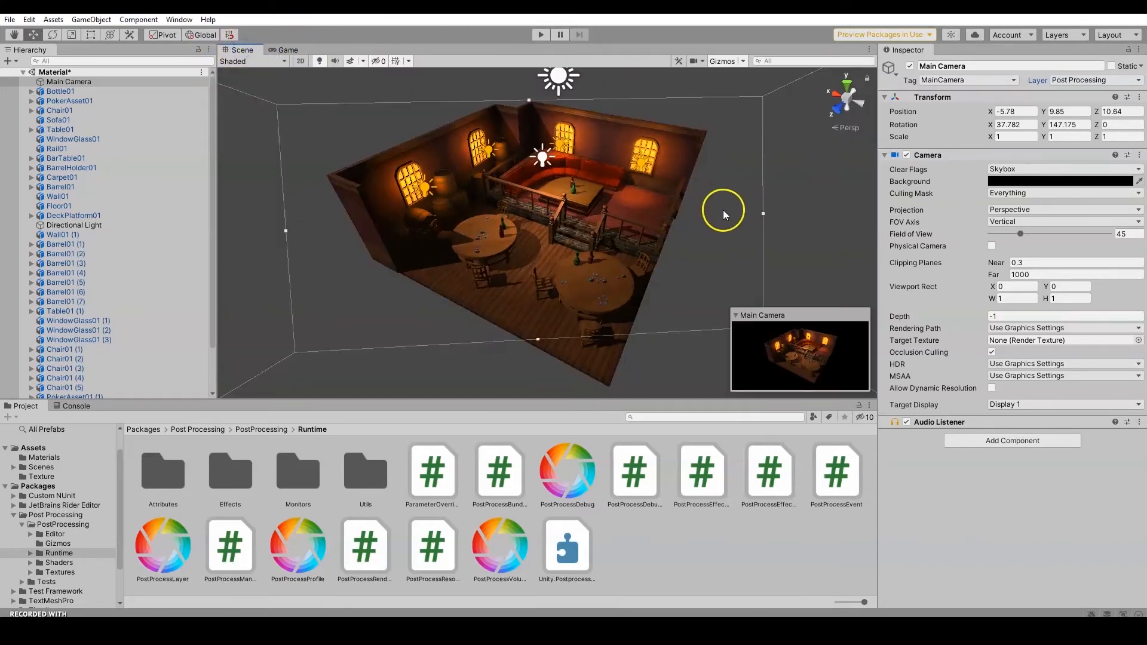
- Reopen the PostProcessing package's Runtime folder and add the PostProcessLayer script to the Main Camera as a component
left_click(69, 83)
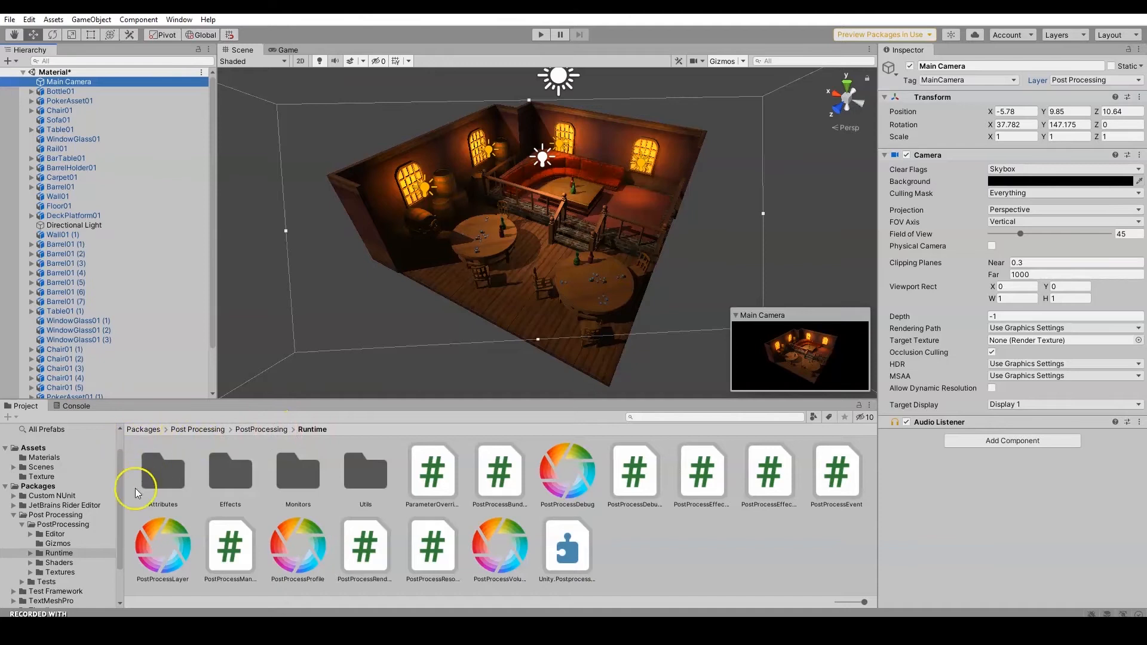
left_click(77, 525)
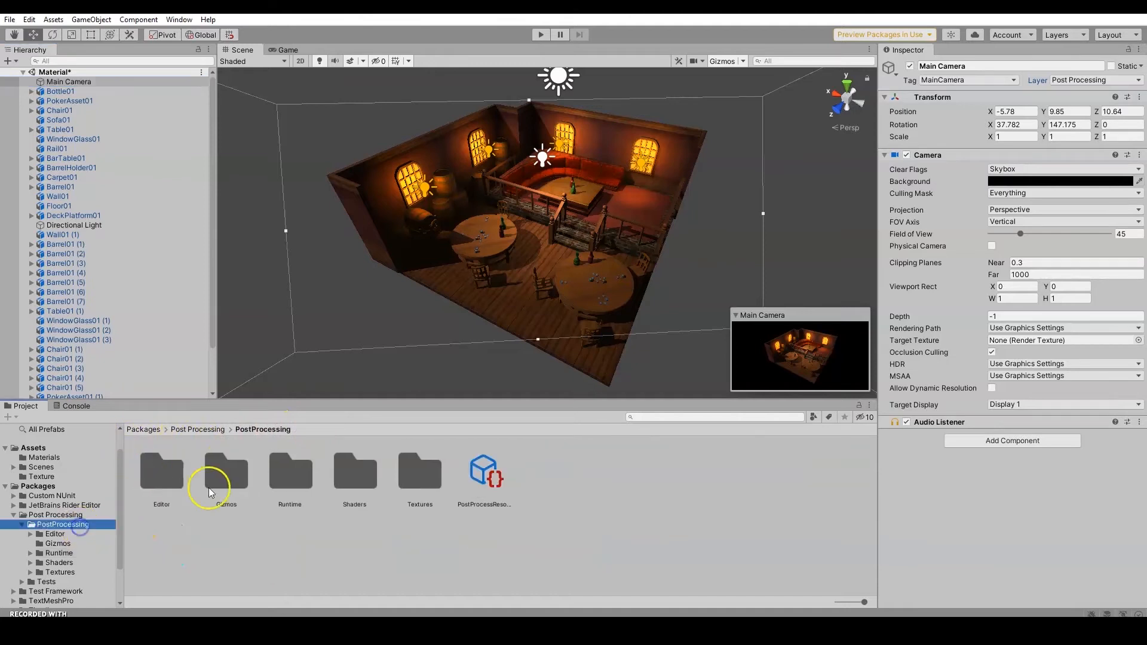
double_click(291, 475)
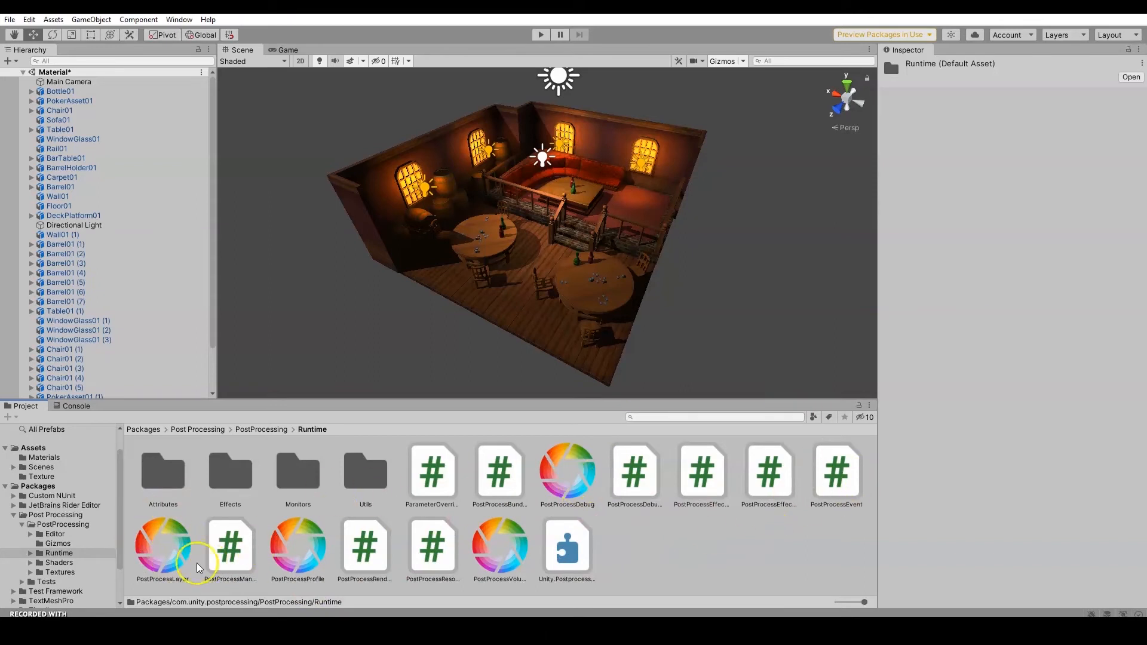
left_click(163, 547)
left_click_drag(194, 473, 78, 84)
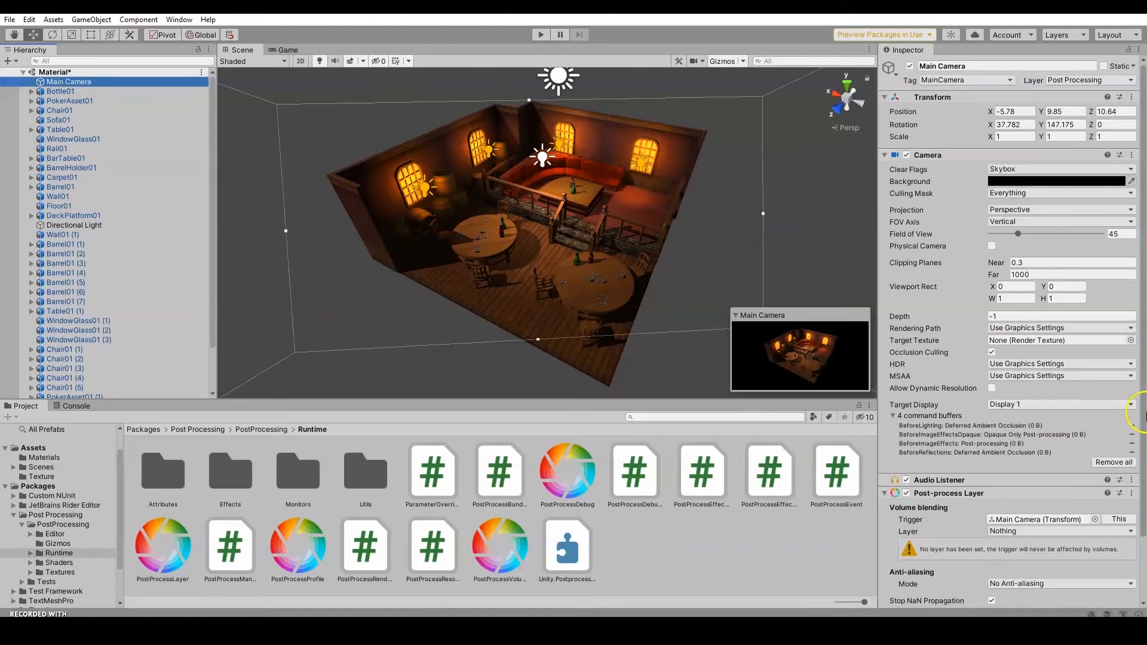
scroll(1143, 333, "down", 3)
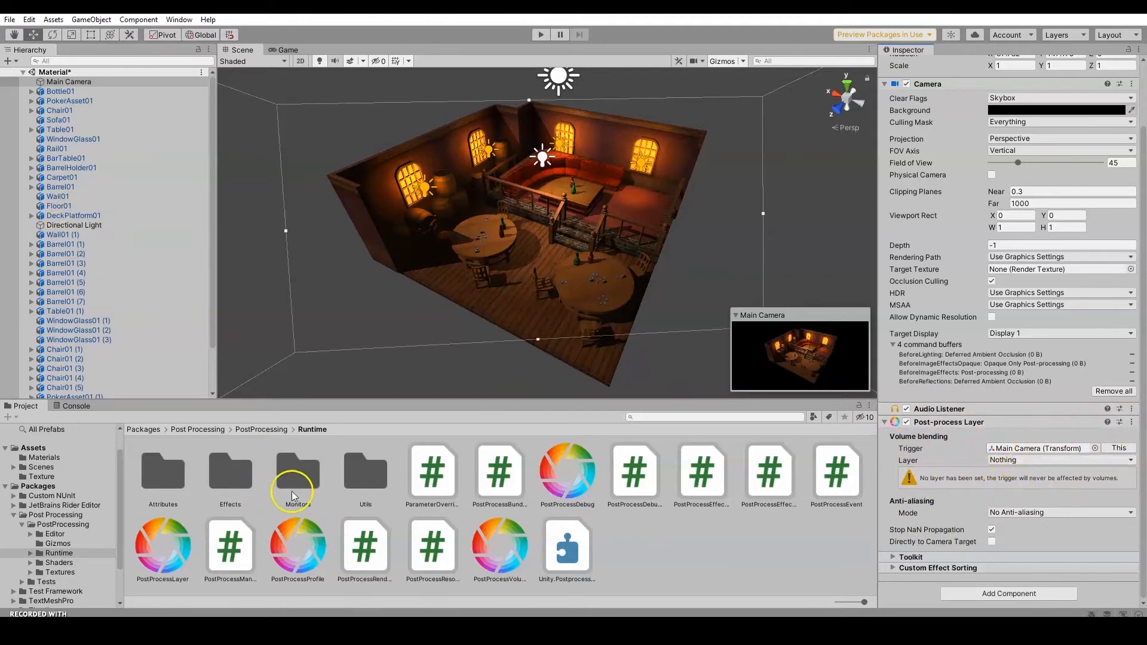
- Add the Post-process Volume and Post-process Debug components to the Main Camera from the Runtime folder
left_click_drag(507, 553, 82, 82)
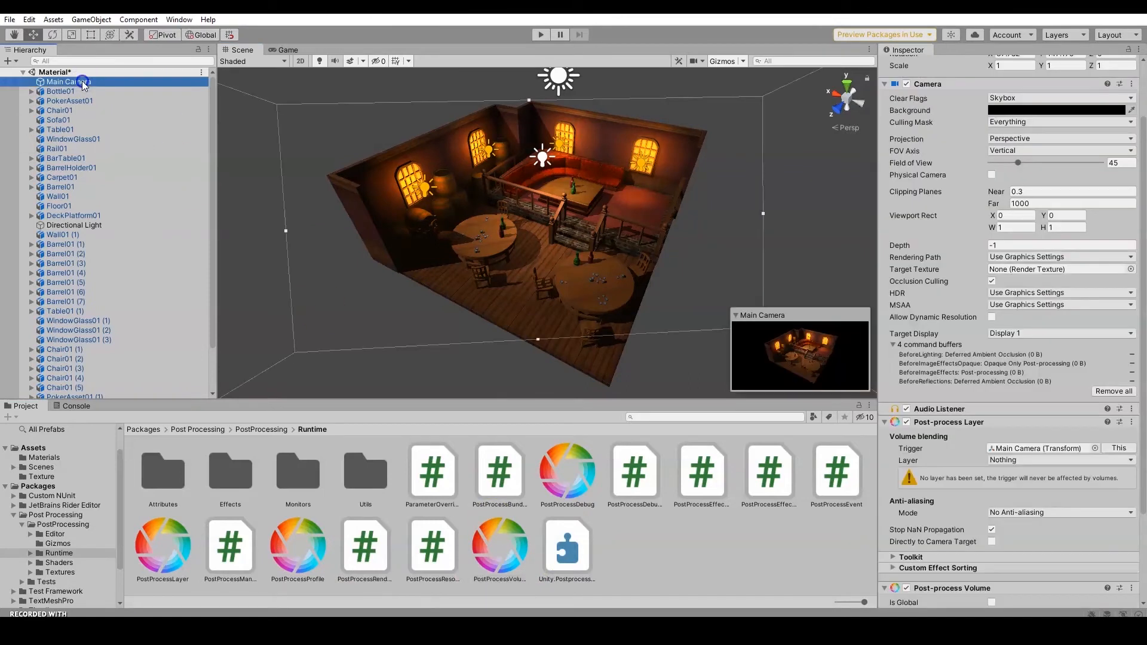
scroll(1142, 362, "down", 4)
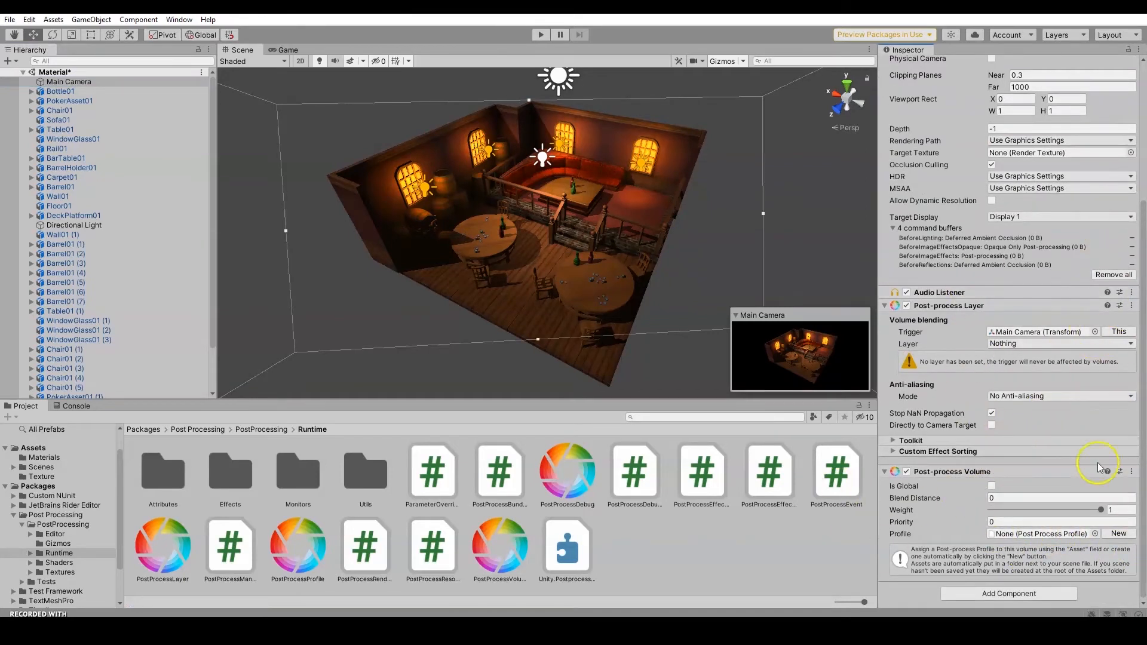
left_click_drag(567, 472, 92, 80)
left_click_drag(1143, 481, 1144, 563)
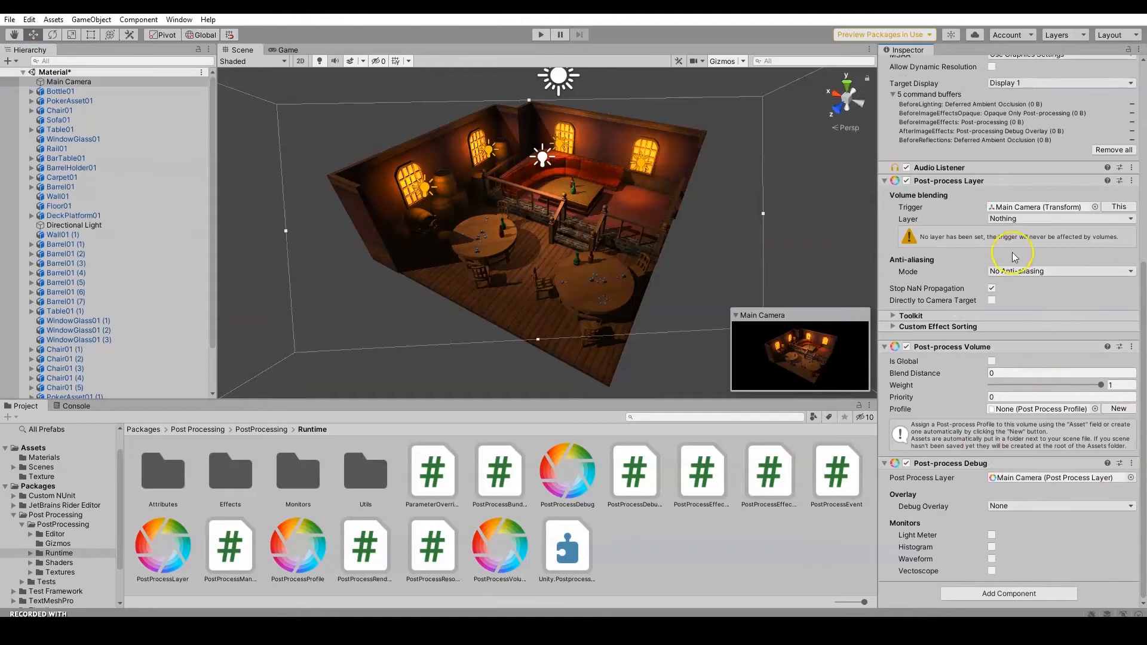
left_click_drag(1141, 335, 1141, 269)
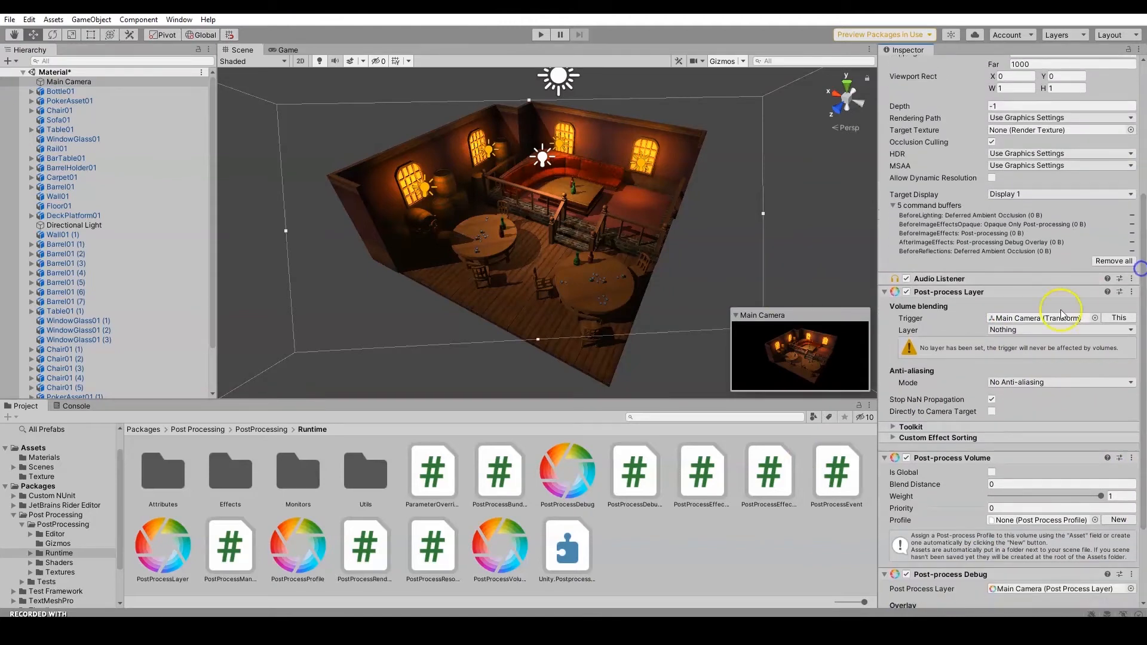
- Set the volume blending layer of the Main Camera's Post-process Layer to Post Processing
left_click(1040, 330)
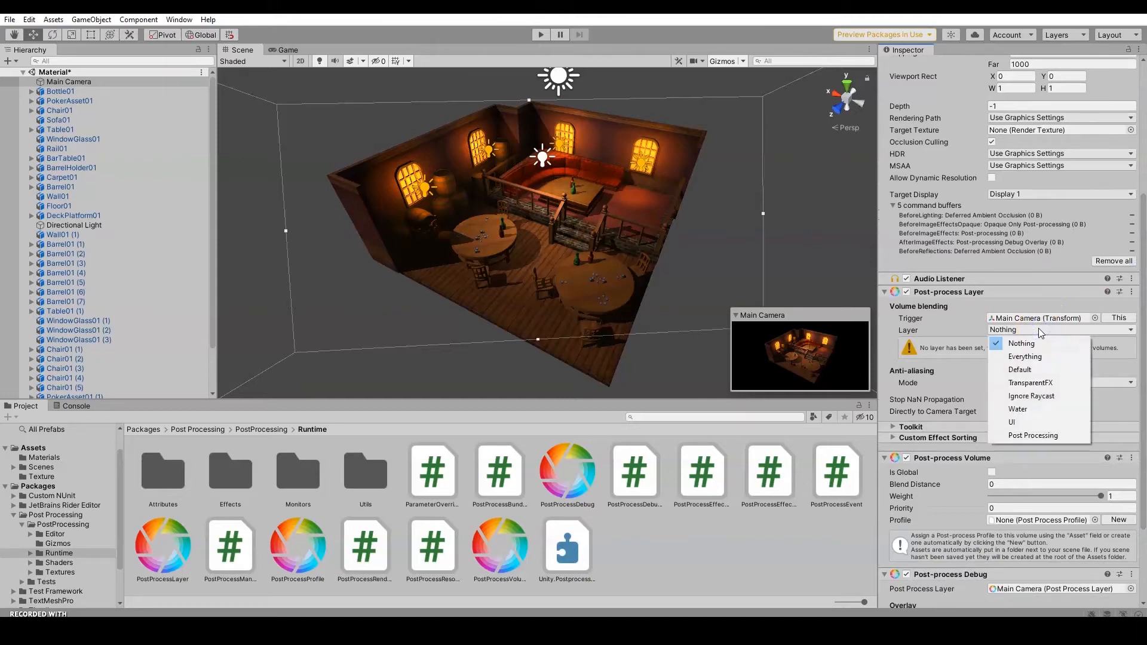
left_click(1037, 435)
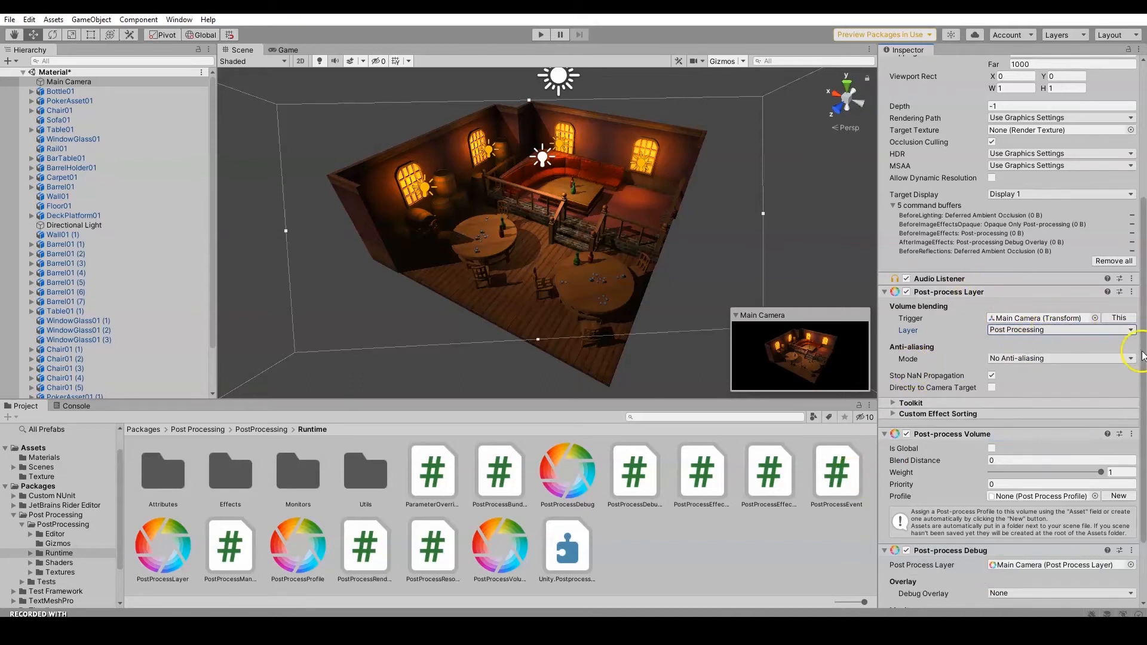
left_click(1032, 359)
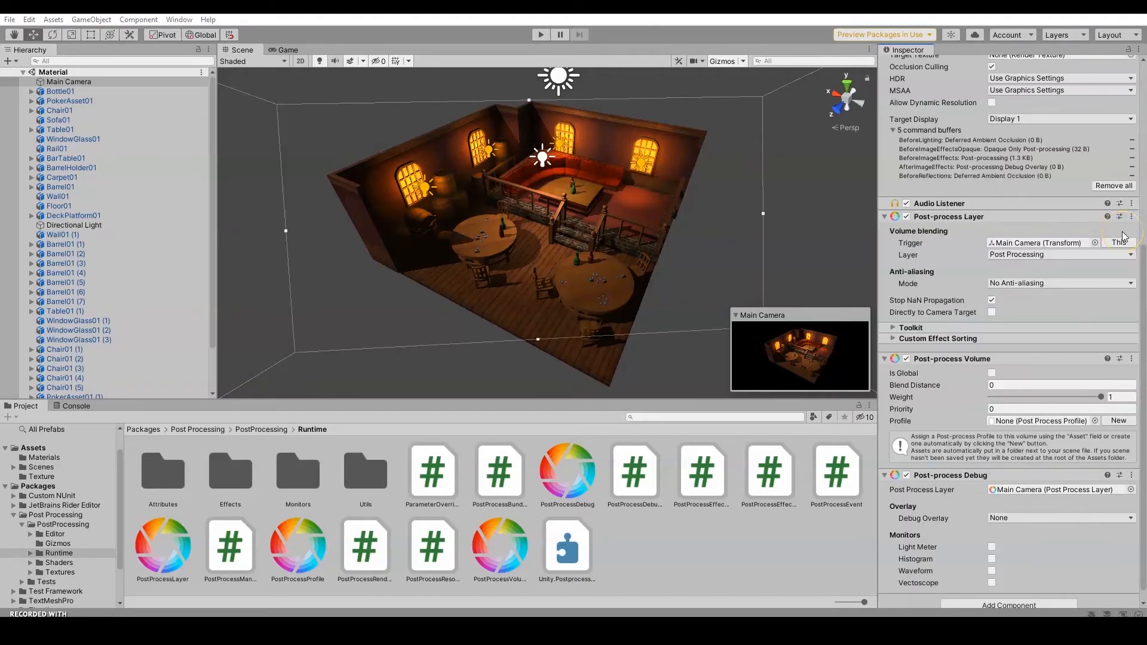
scroll(1144, 203, "up", 3)
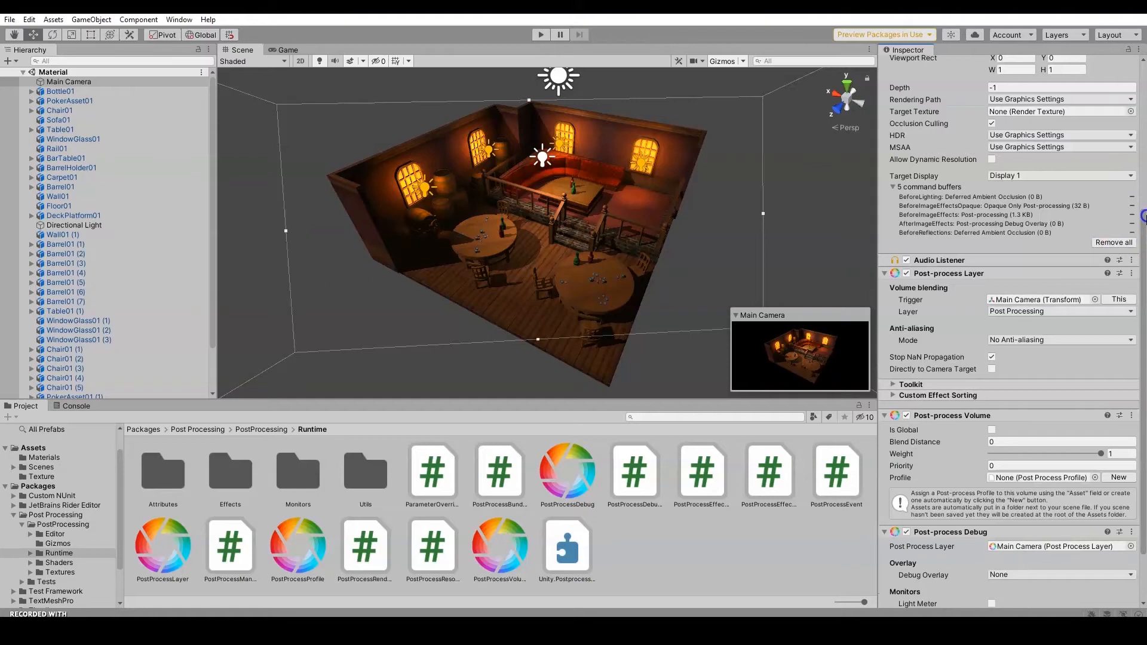
scroll(1145, 222, "down", 3)
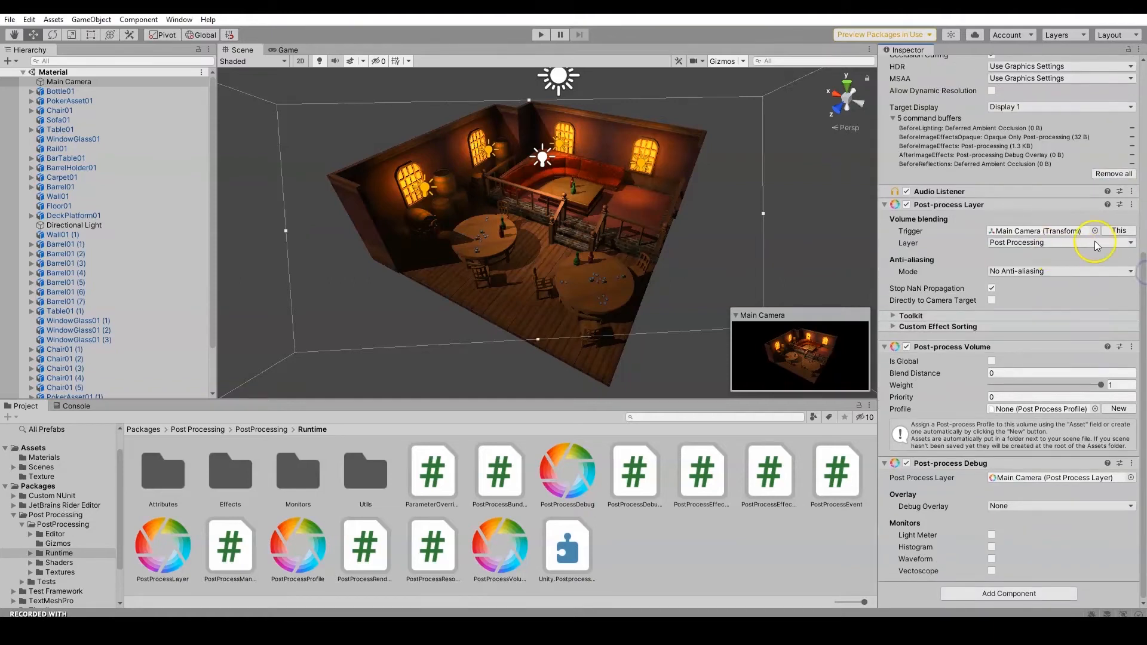
left_click(1098, 243)
left_click(1100, 245)
- Make the Post-process Volume global and create a new profile for it
left_click(991, 371)
left_click(992, 362)
scroll(521, 392, "down", 4)
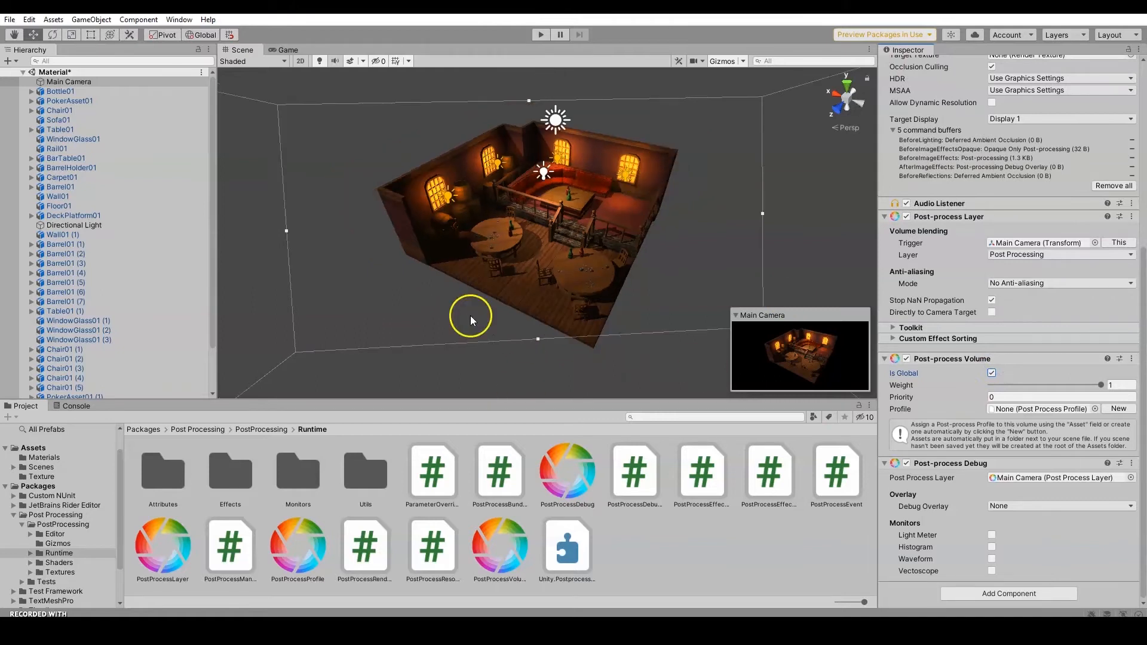
scroll(655, 236, "up", 2)
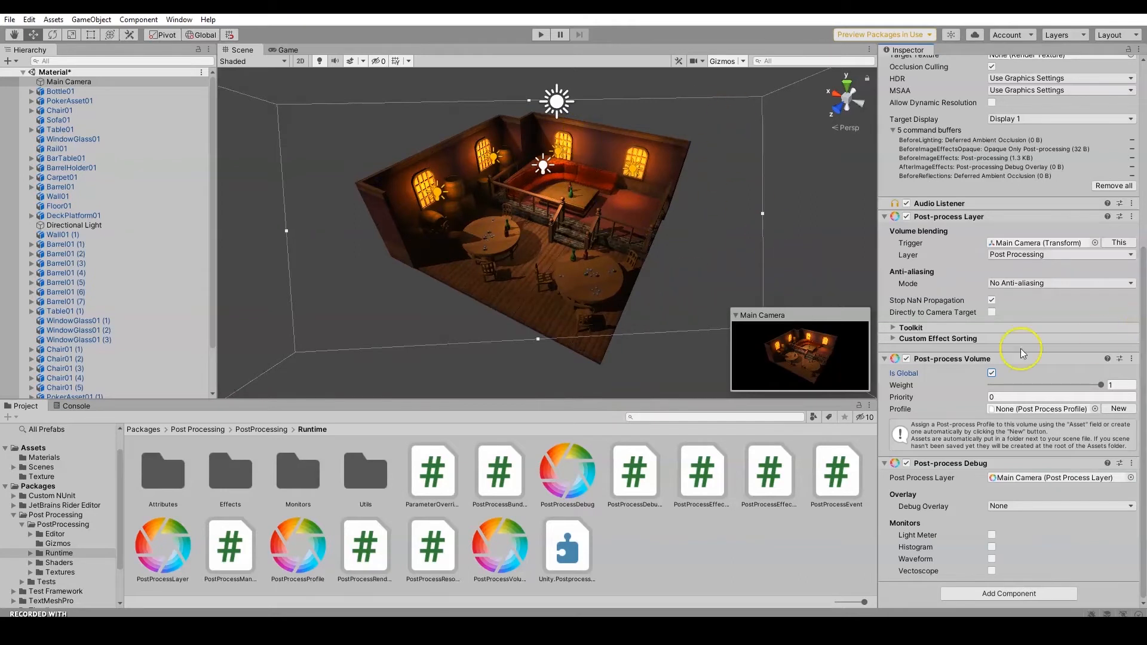
left_click(1095, 409)
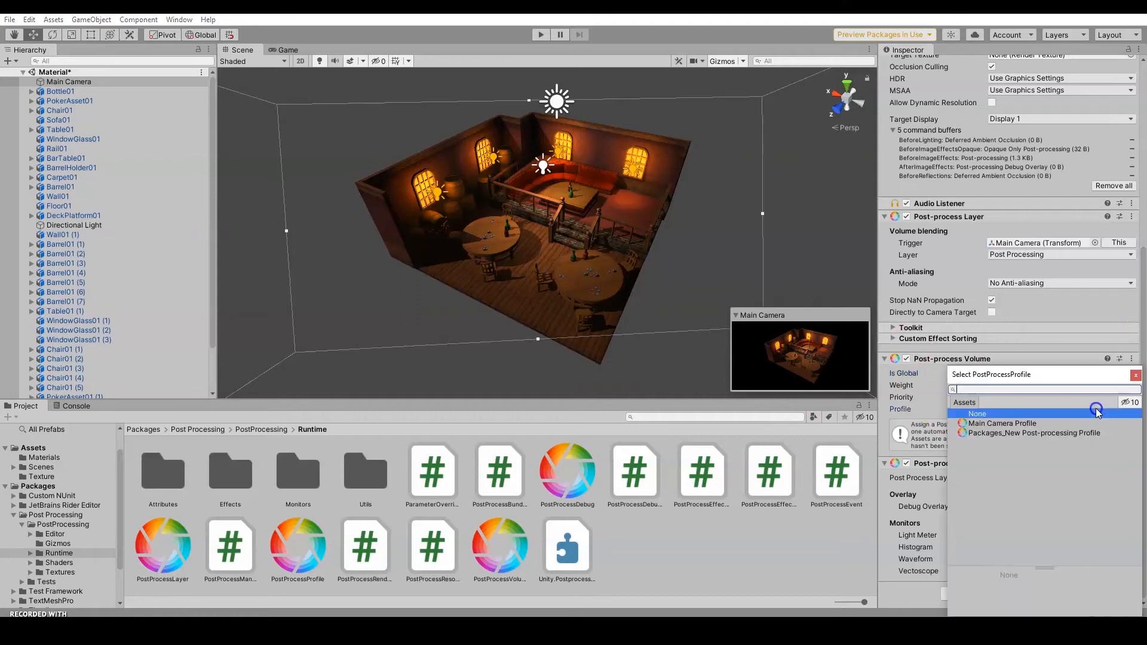
left_click(1135, 375)
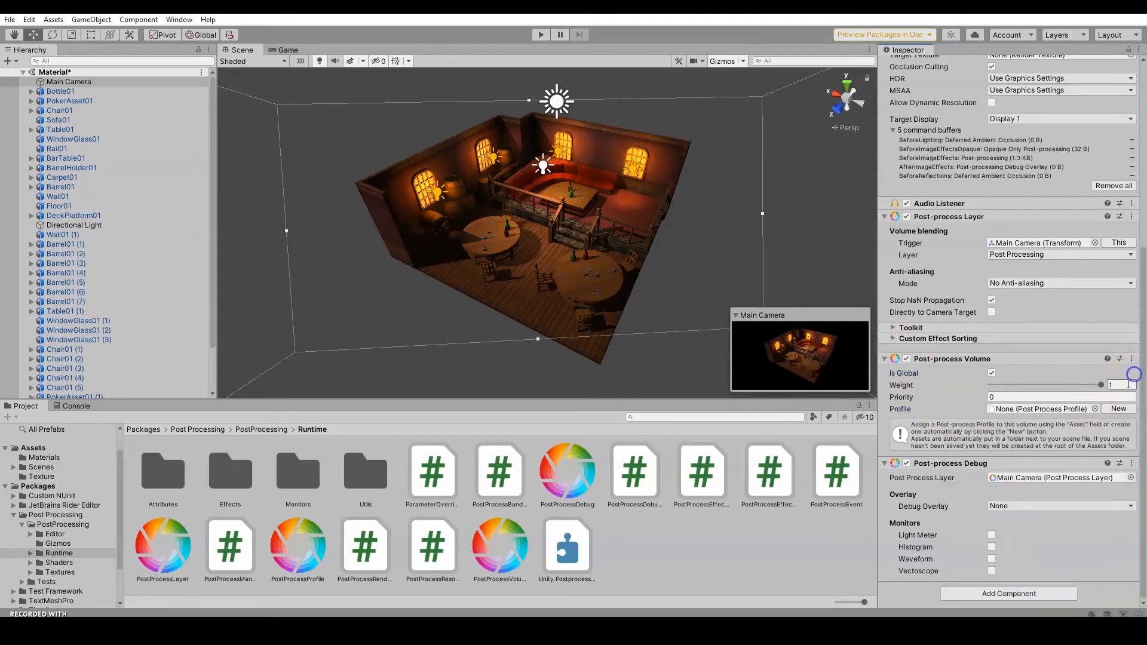
left_click(1116, 411)
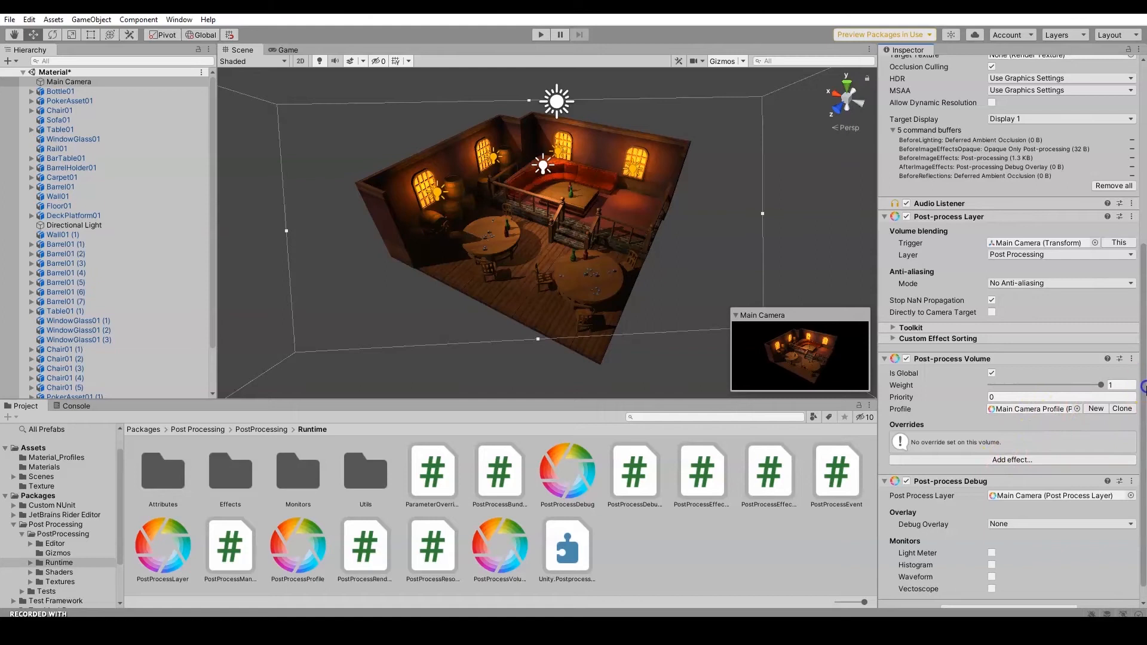
- Add an Ambient Occlusion effect to the Post-process Volume and enable all of its overrides
scroll(1143, 388, "down", 1)
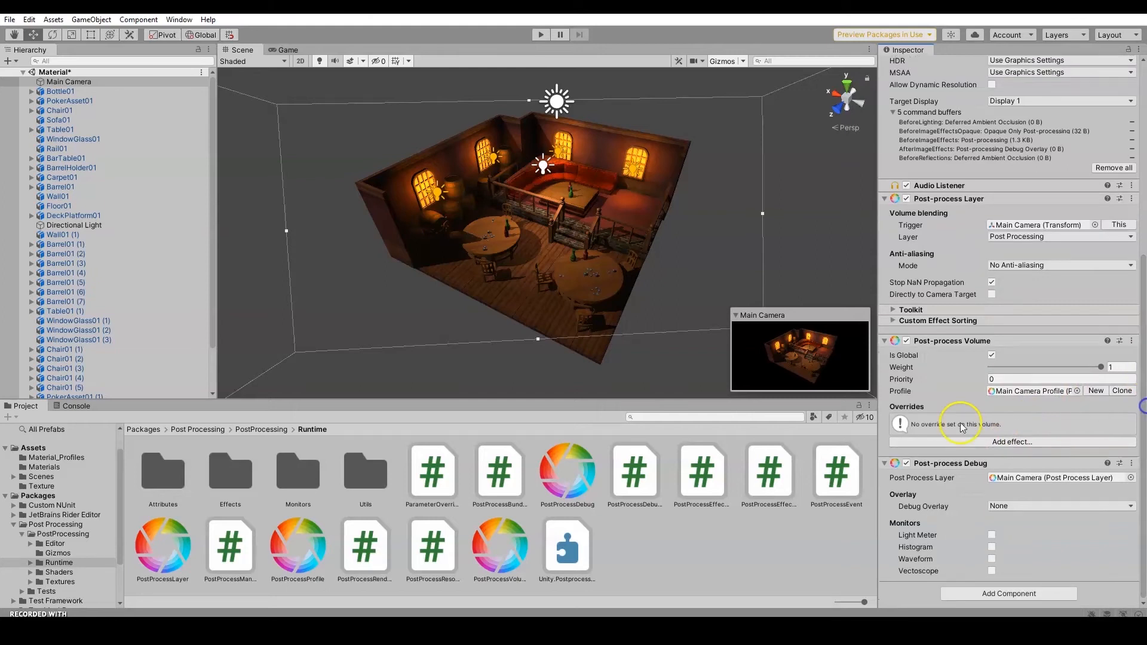
left_click(1009, 445)
mouse_move(1033, 450)
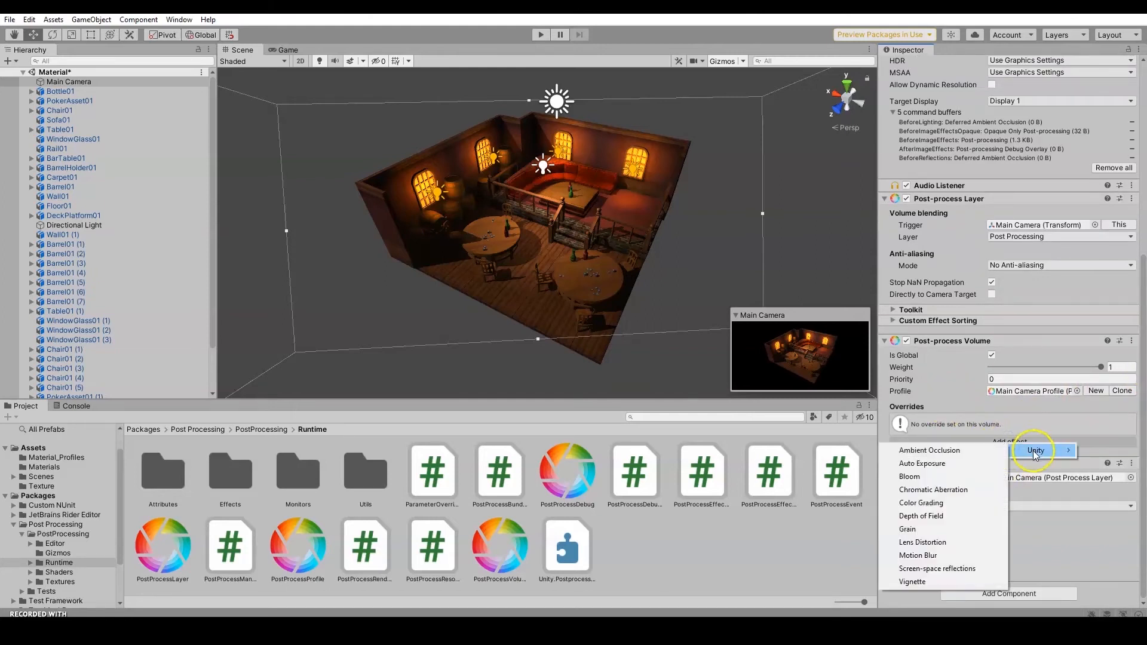
left_click(938, 454)
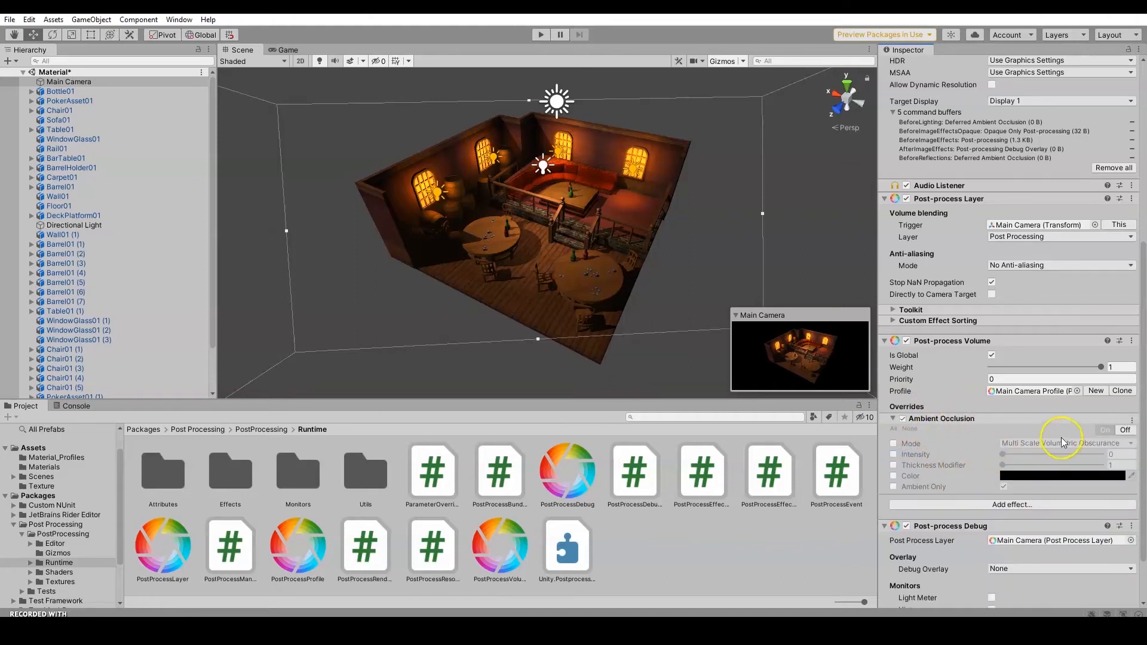
left_click(1106, 430)
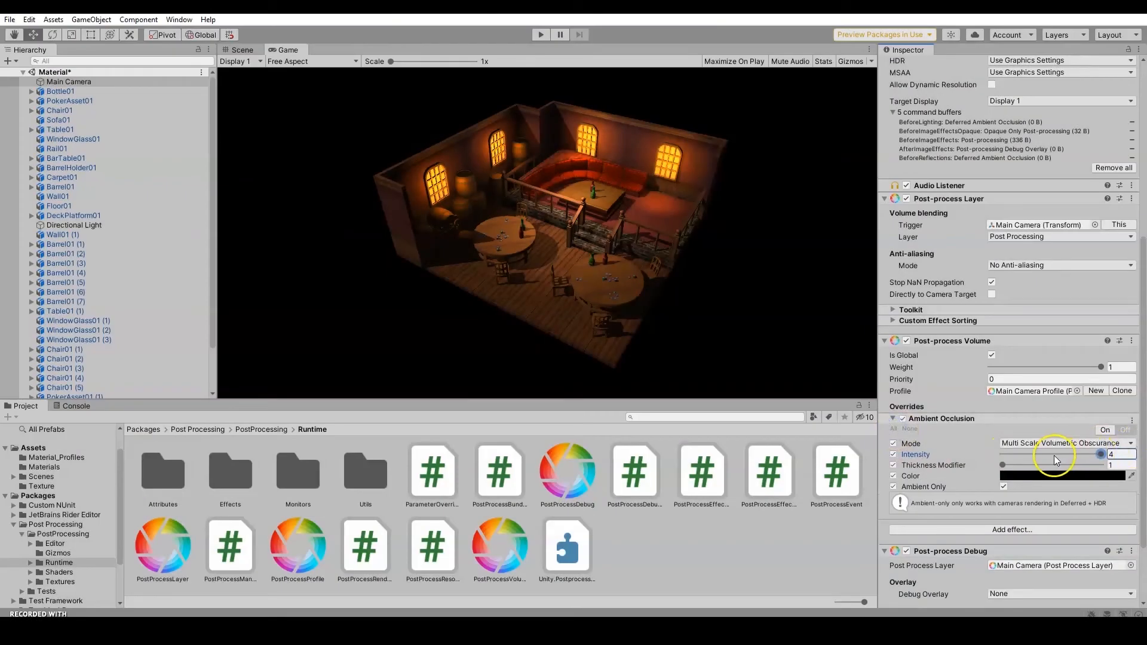
- Raise the Ambient Occlusion intensity to 4 and switch the effect on
left_click_drag(1027, 456, 1101, 454)
left_click(1124, 429)
left_click(1127, 441)
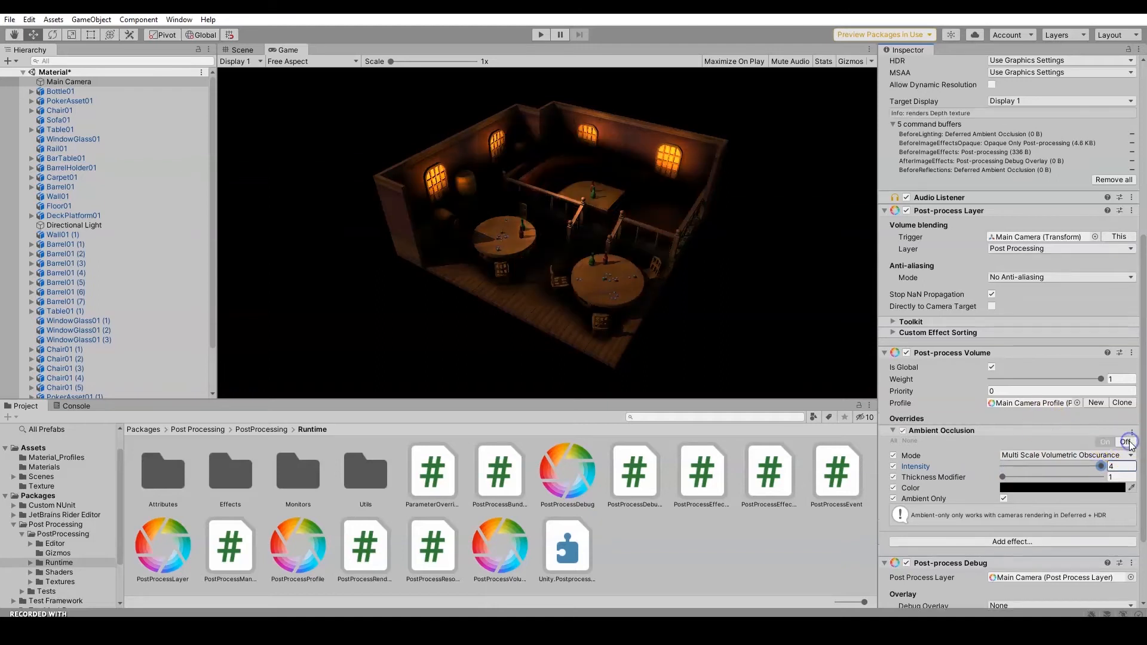
- Enlarge the Game view and lower the Ambient Occlusion intensity to about 0.87
left_click_drag(1062, 467, 1023, 469)
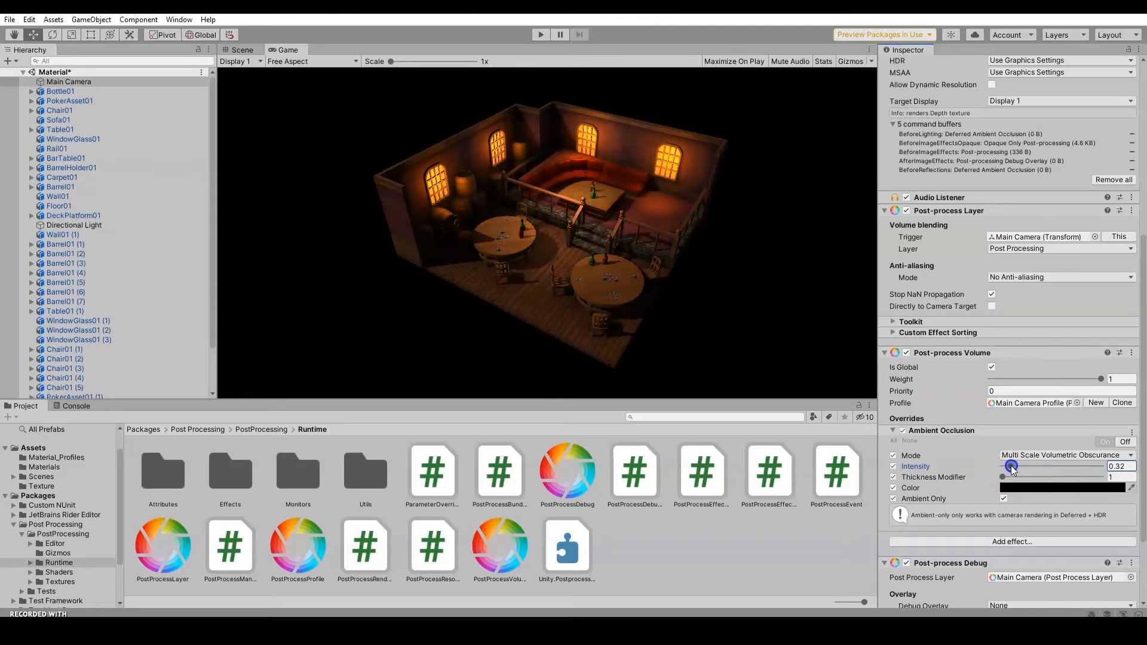
left_click_drag(1016, 469, 1033, 469)
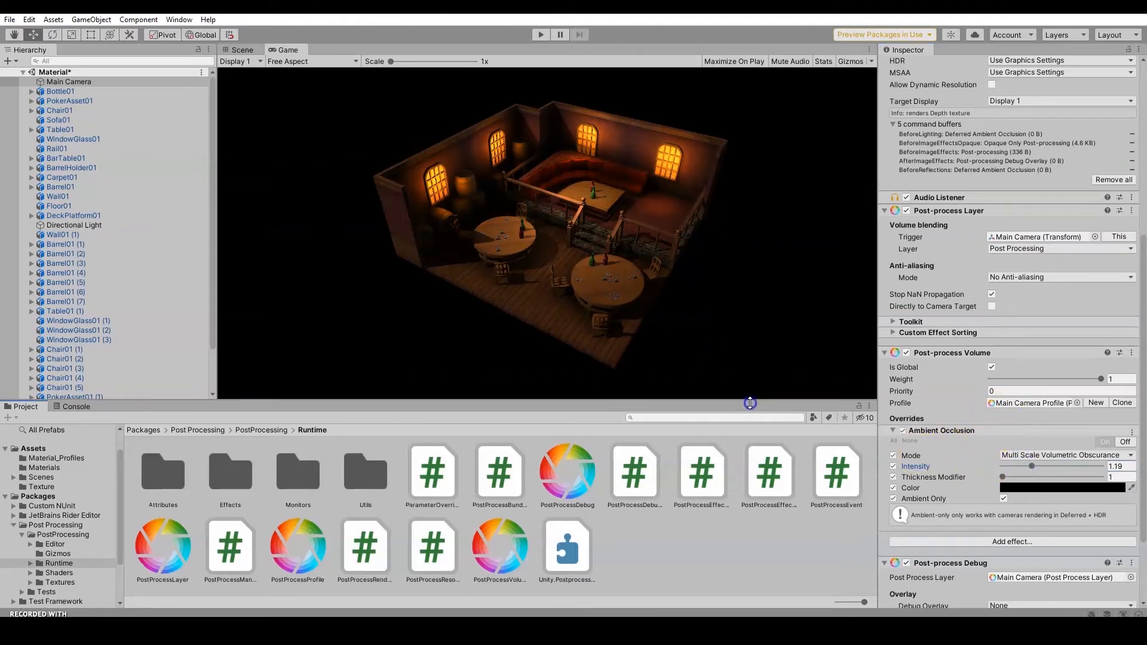
left_click_drag(751, 400, 753, 448)
left_click_drag(1041, 461, 1017, 470)
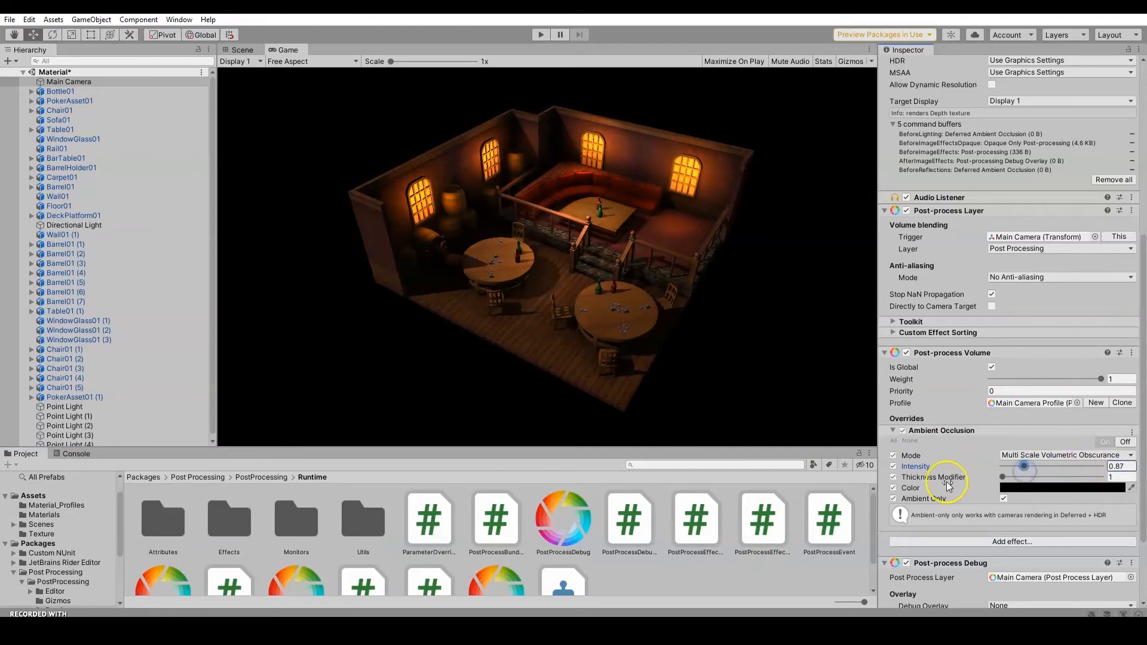
- Try out the Ambient Occlusion colour and toggle Ambient Only to compare the effect on the room
left_click(1015, 487)
mouse_move(1079, 426)
left_mouse_down()
mouse_move(1066, 415)
mouse_move(1143, 478)
left_mouse_up()
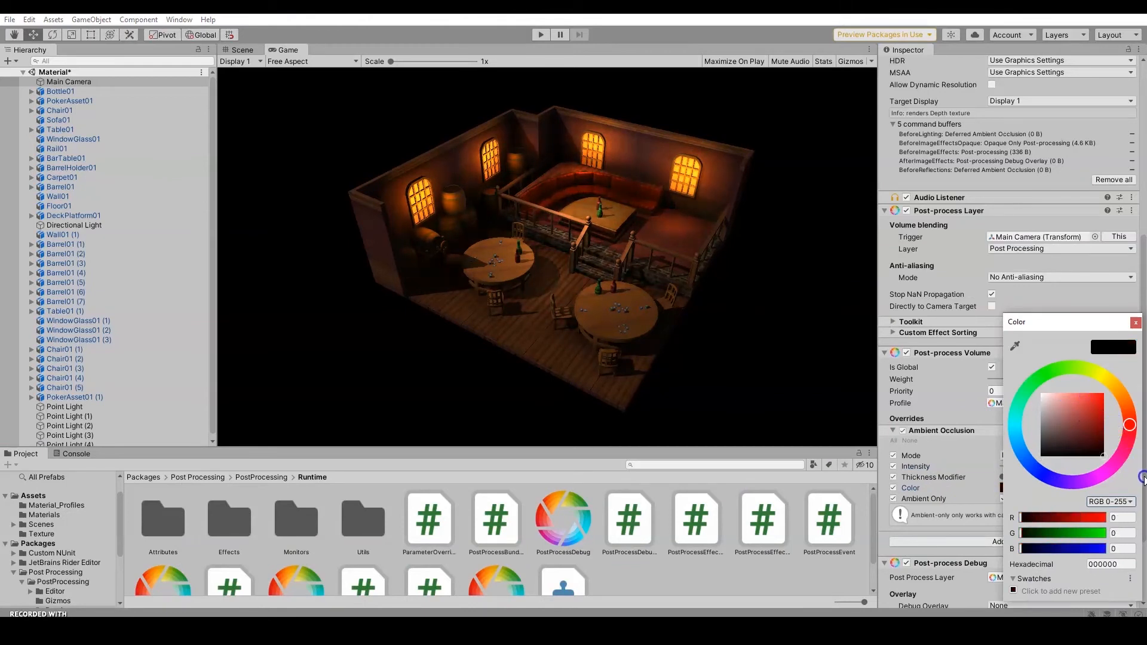
left_click(1135, 323)
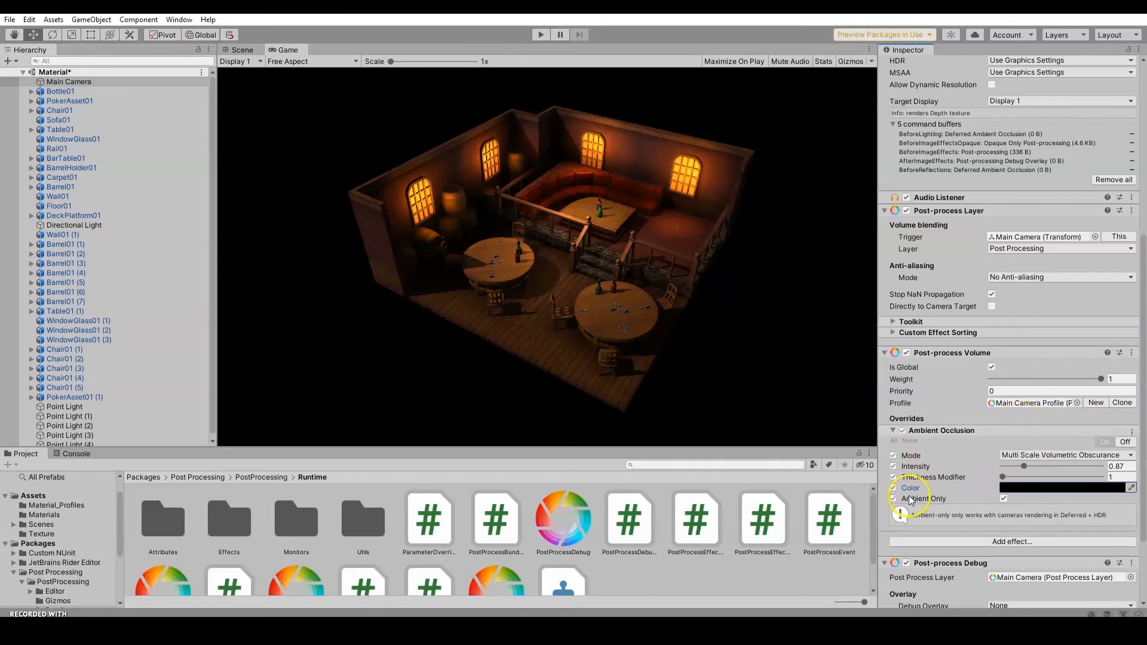
left_click(1003, 498)
left_click(1004, 498)
left_click(1003, 499)
left_click(1003, 499)
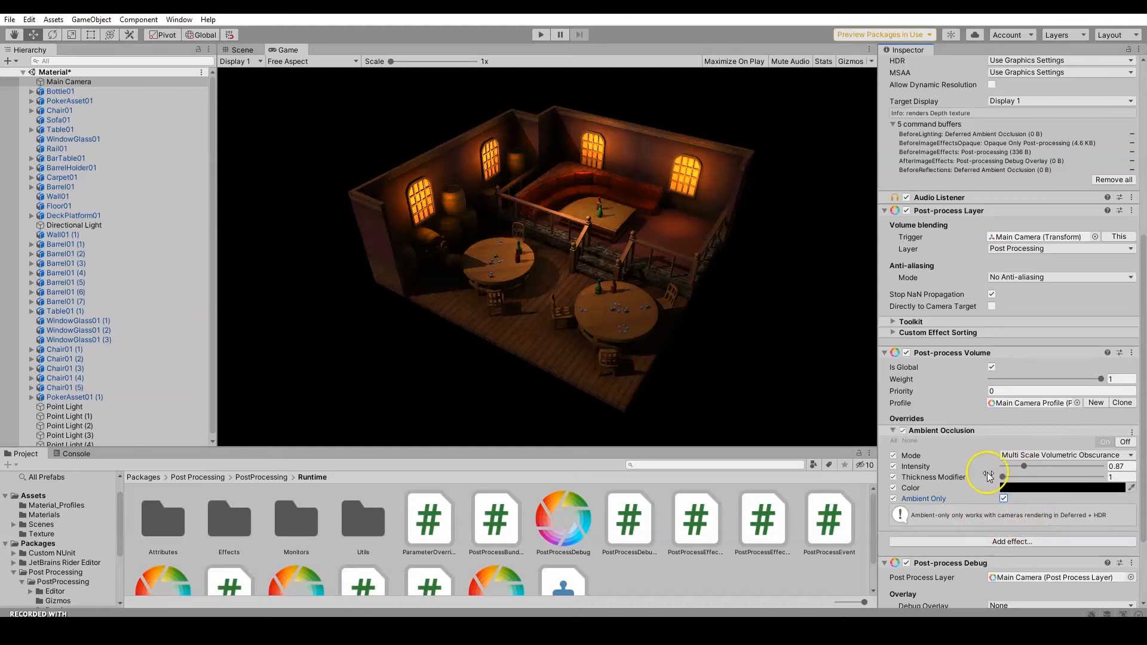
- Change the Ambient Occlusion mode to Scalable Ambient Obscurance and set its intensity to about 2.4
mouse_move(1024, 466)
left_mouse_down()
mouse_move(1012, 467)
mouse_move(1056, 469)
mouse_move(1031, 471)
mouse_move(1043, 474)
mouse_move(1065, 461)
mouse_move(1028, 471)
mouse_move(1038, 481)
mouse_move(1051, 474)
mouse_move(1017, 468)
mouse_move(1057, 456)
left_mouse_up()
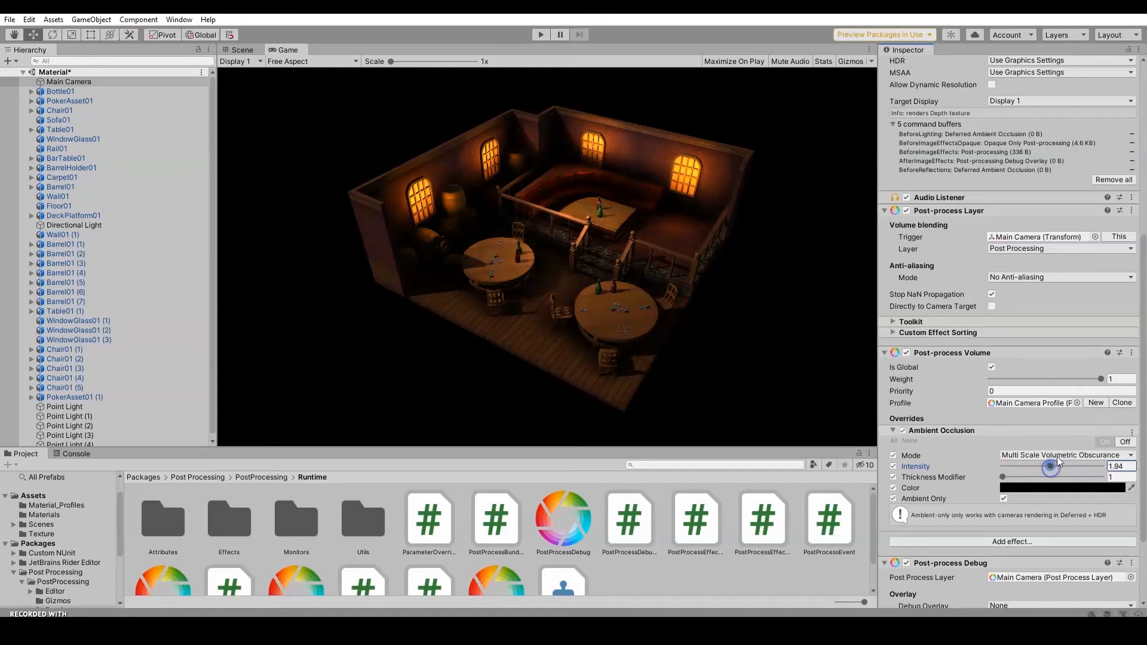
left_click(1056, 457)
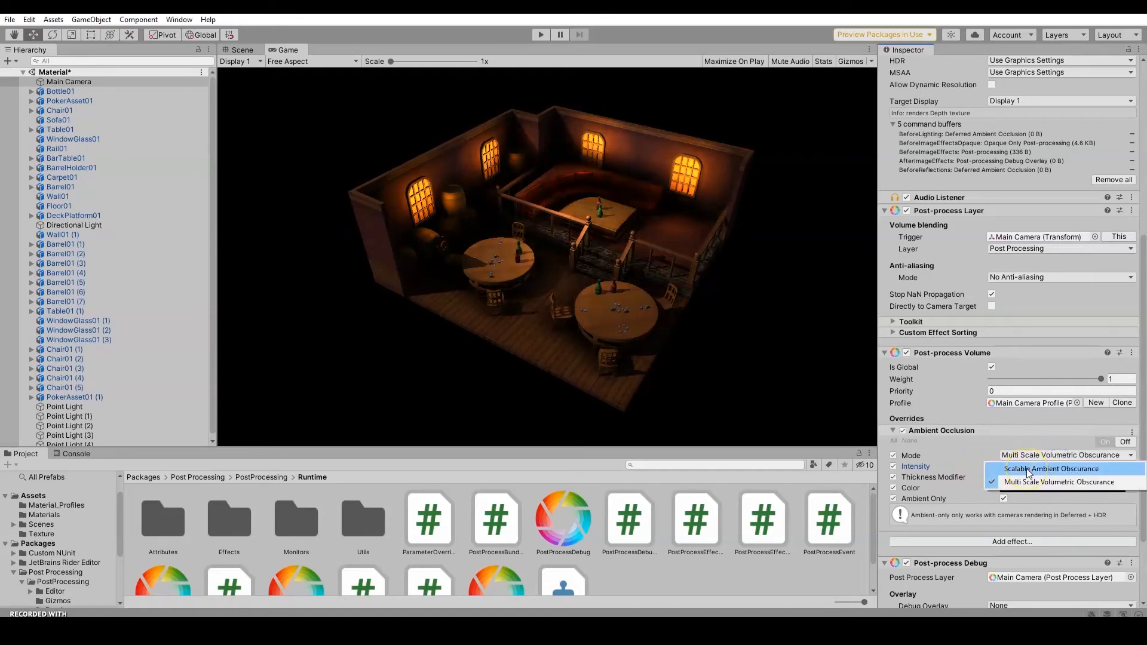
left_click(1063, 469)
mouse_move(1039, 470)
left_mouse_down()
mouse_move(1023, 469)
mouse_move(1066, 471)
left_mouse_up()
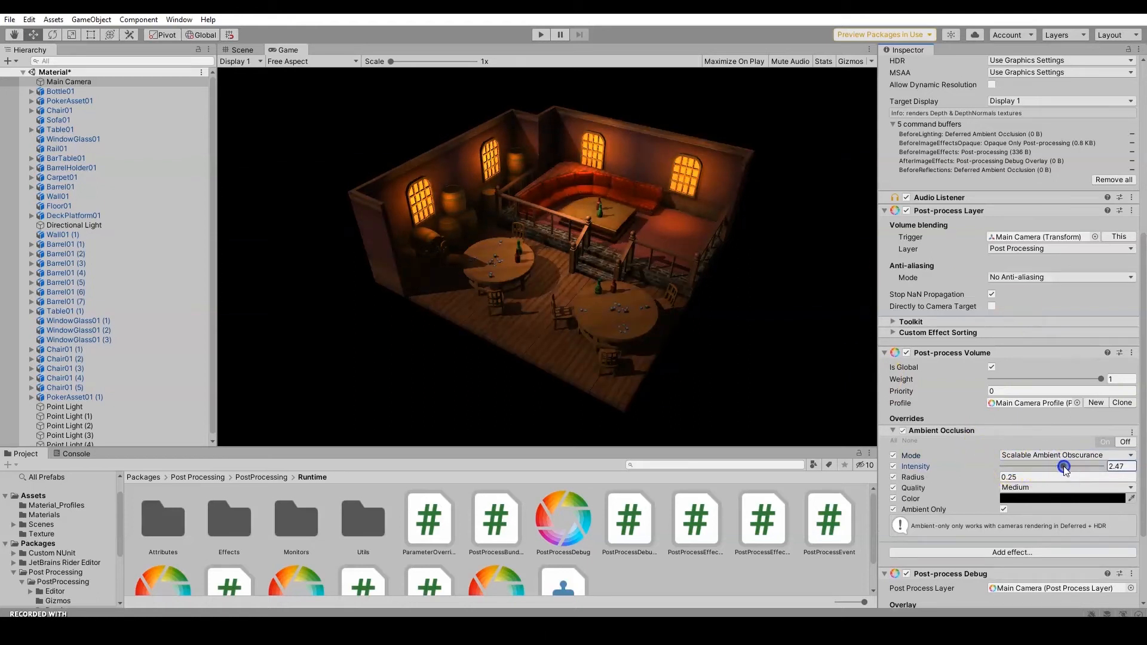
- Set the Ambient Occlusion quality to Ultra and raise its intensity to 4
left_click(1030, 489)
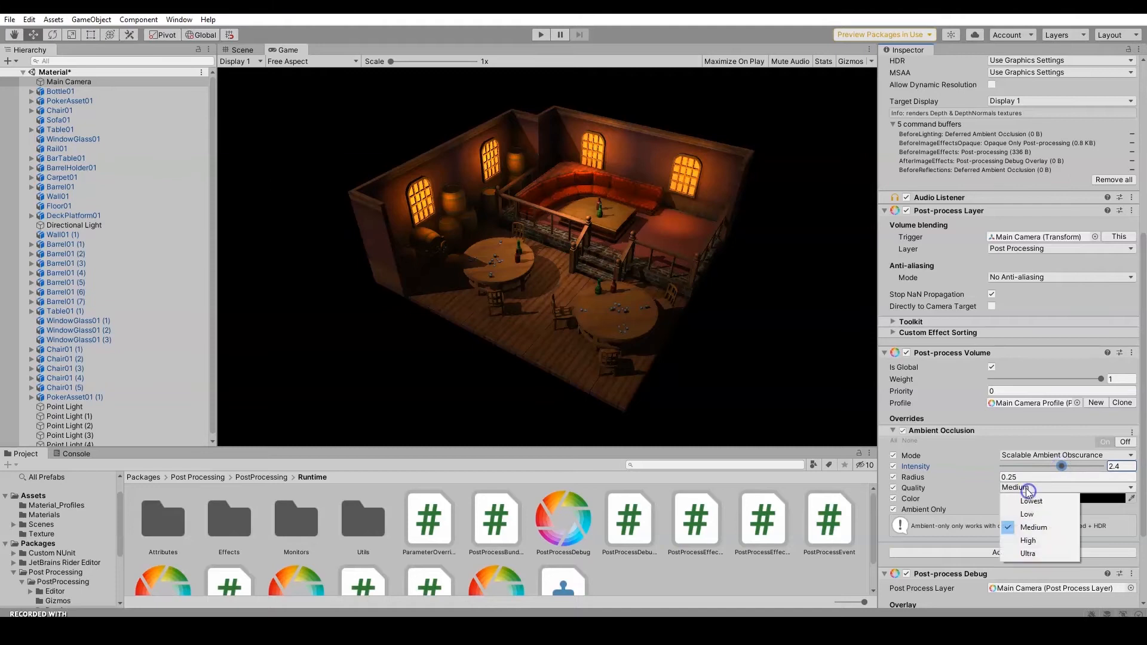
left_click(1025, 548)
left_click(1063, 470)
left_click_drag(1069, 467, 1108, 468)
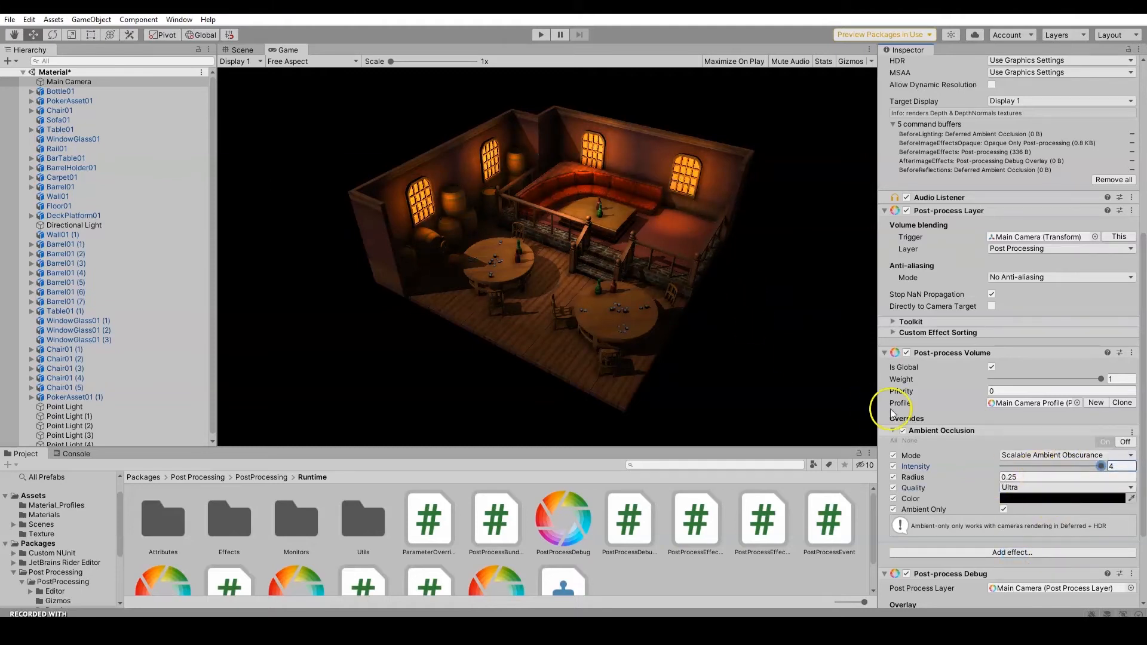
- Set the Ambient Occlusion radius to 0.33 and reduce its intensity to about 1.99
left_click_drag(999, 479, 1005, 481)
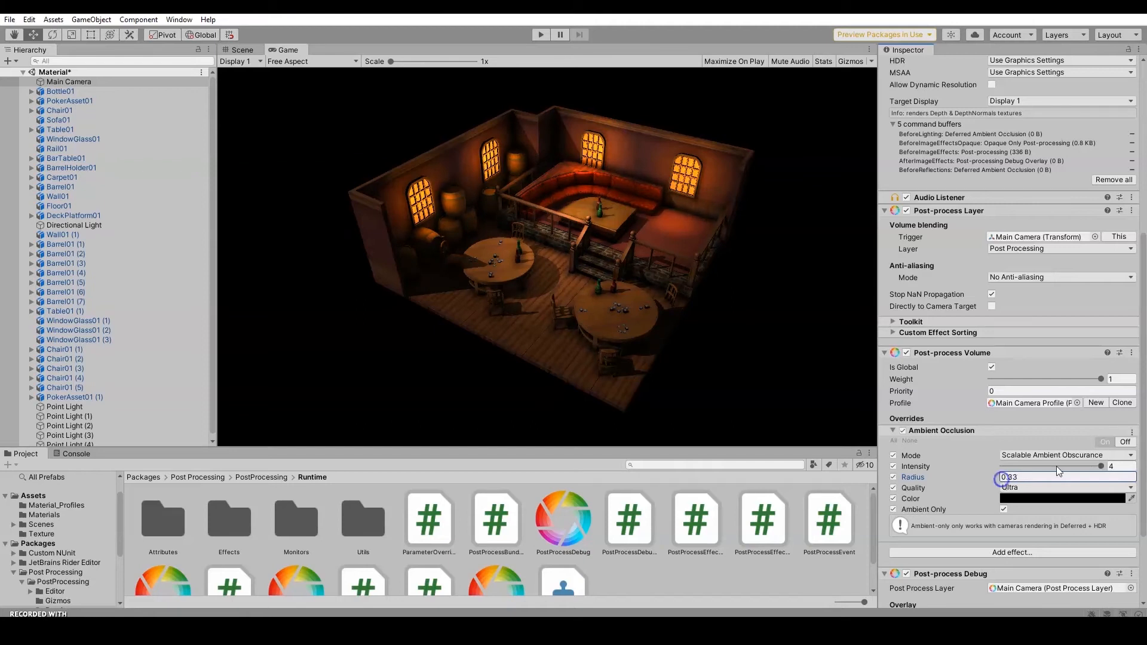
left_click_drag(1097, 470, 1040, 471)
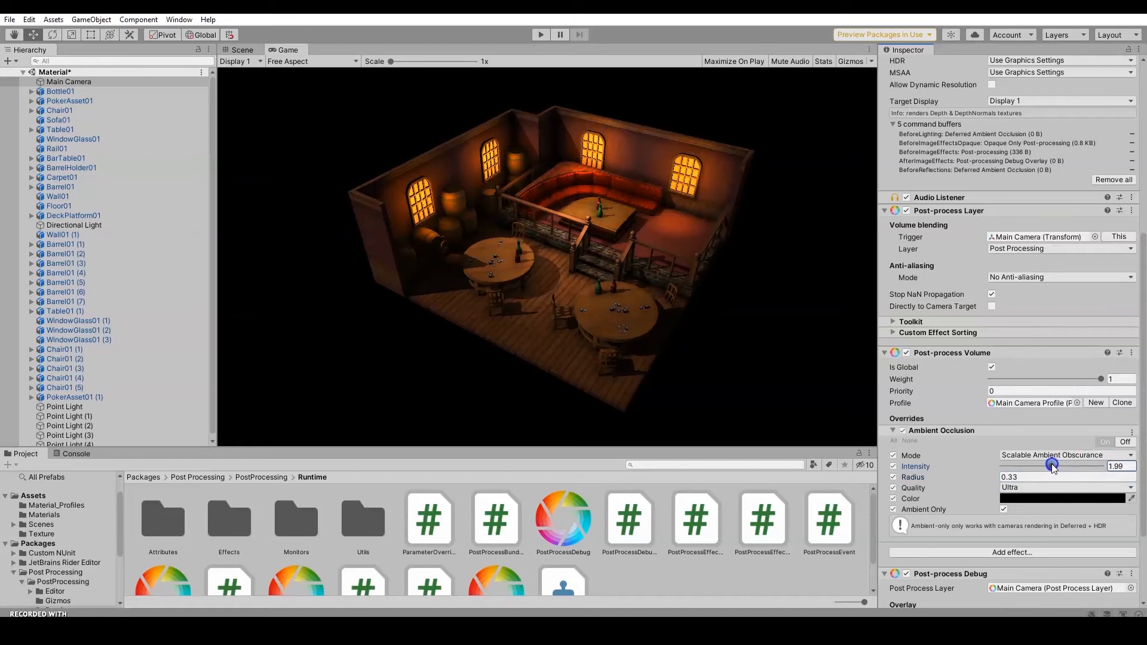
- Compare the room with Ambient Occlusion on and off, in both the Game and Scene views
left_click(1125, 442)
left_click(1126, 442)
left_click(1126, 441)
left_click(1126, 442)
left_click(1126, 442)
left_click(1126, 442)
left_click(238, 48)
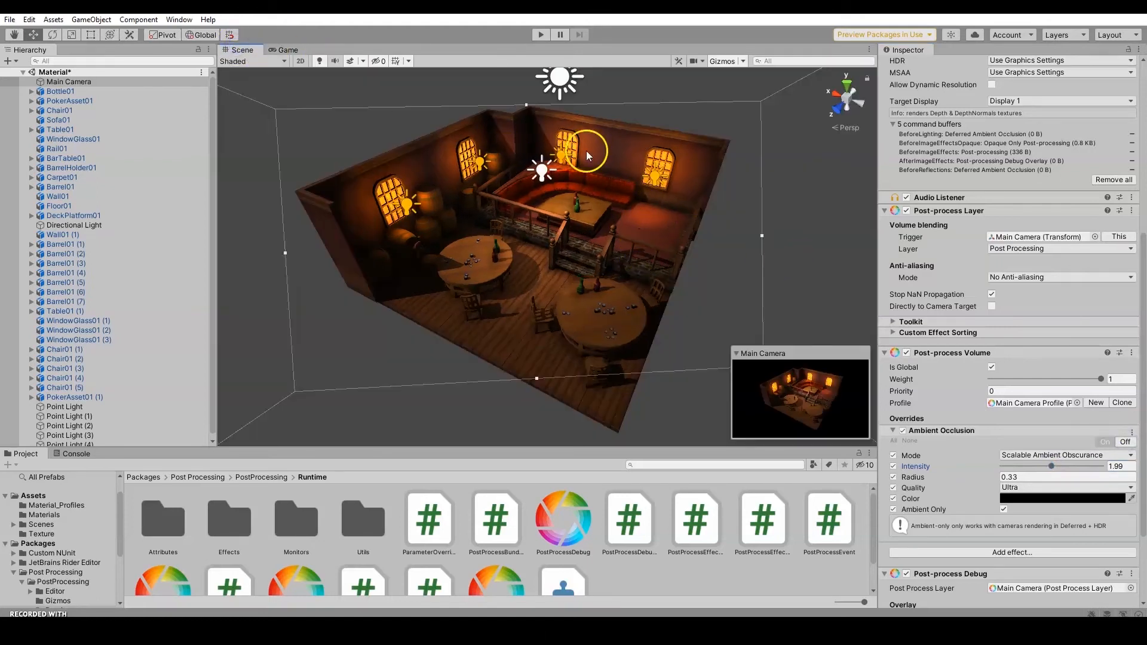
left_click(279, 49)
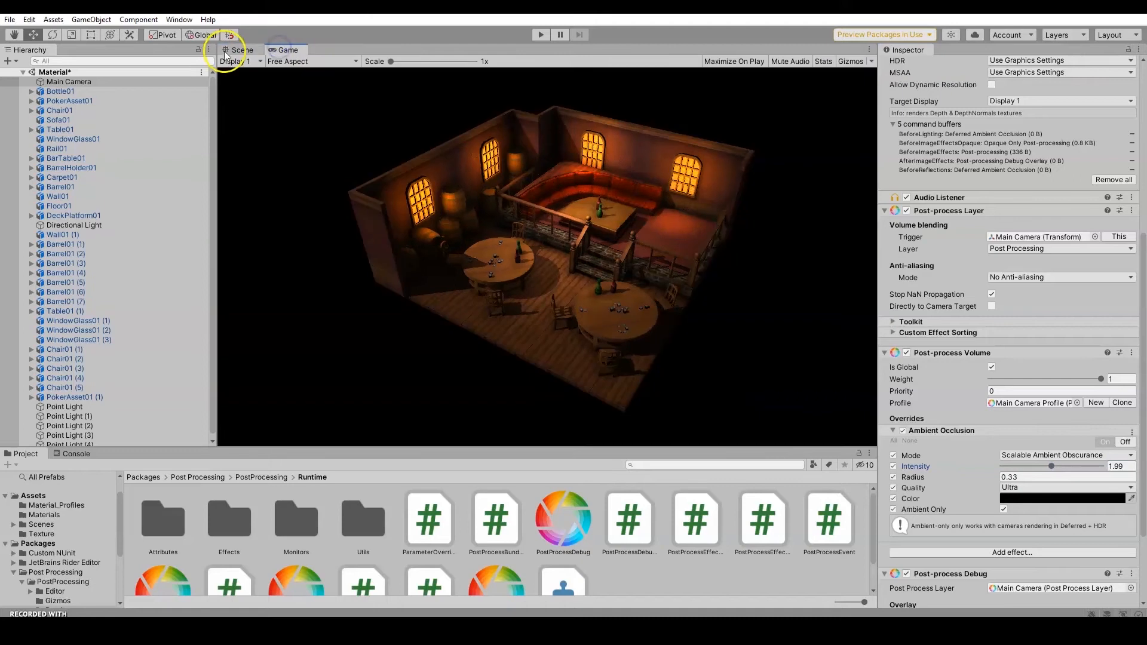
left_click(237, 49)
left_click(1112, 442)
left_click(1126, 442)
- Fine-tune the Ambient Occlusion intensity to about 1.82, judging the contact shadows beside the sofa and along the wall
left_click_drag(596, 263, 718, 172, "alt")
scroll(635, 225, "up", 10, "alt")
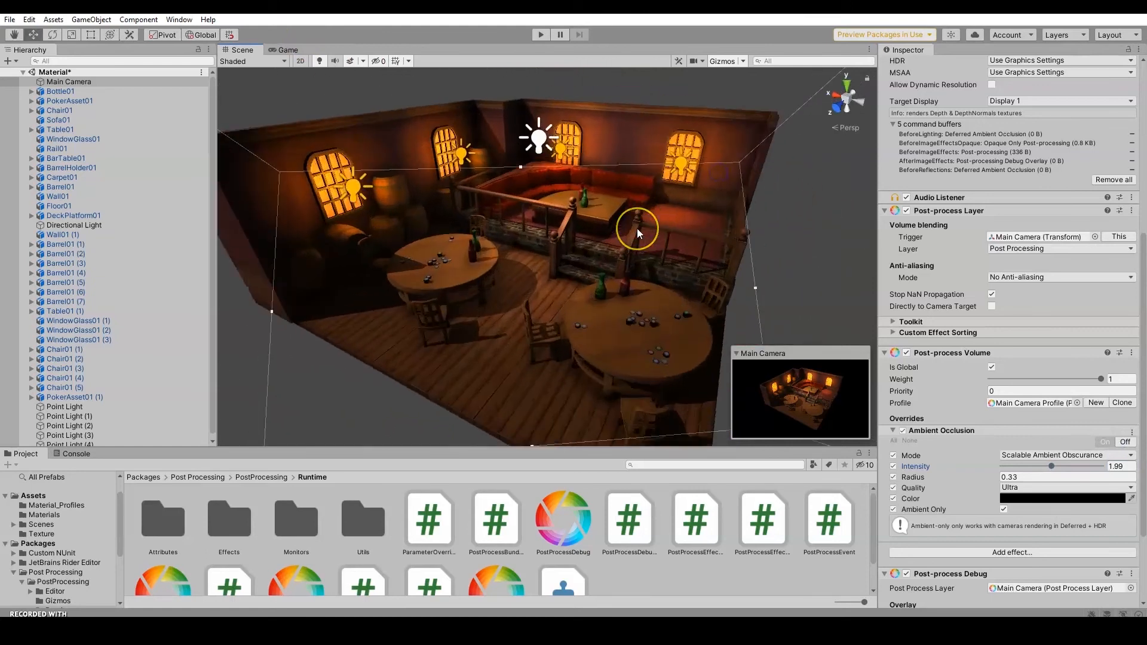
left_click_drag(656, 231, 307, 341, "alt")
scroll(507, 258, "up", 5)
left_click_drag(632, 171, 287, 337, "alt")
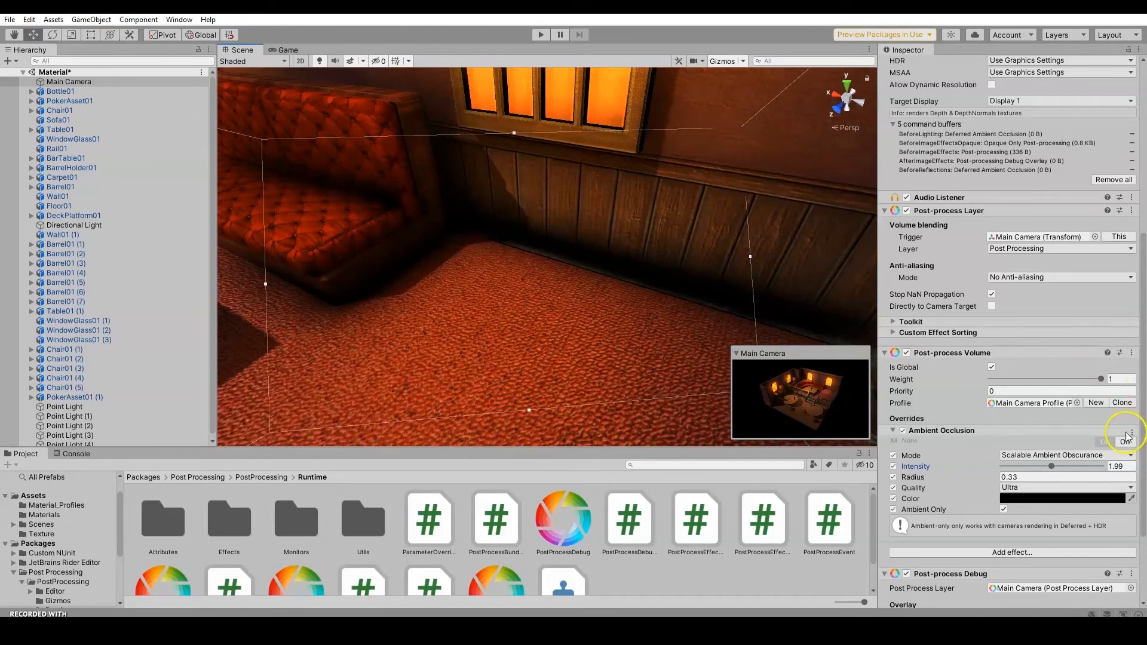
left_click_drag(1057, 470, 1035, 467)
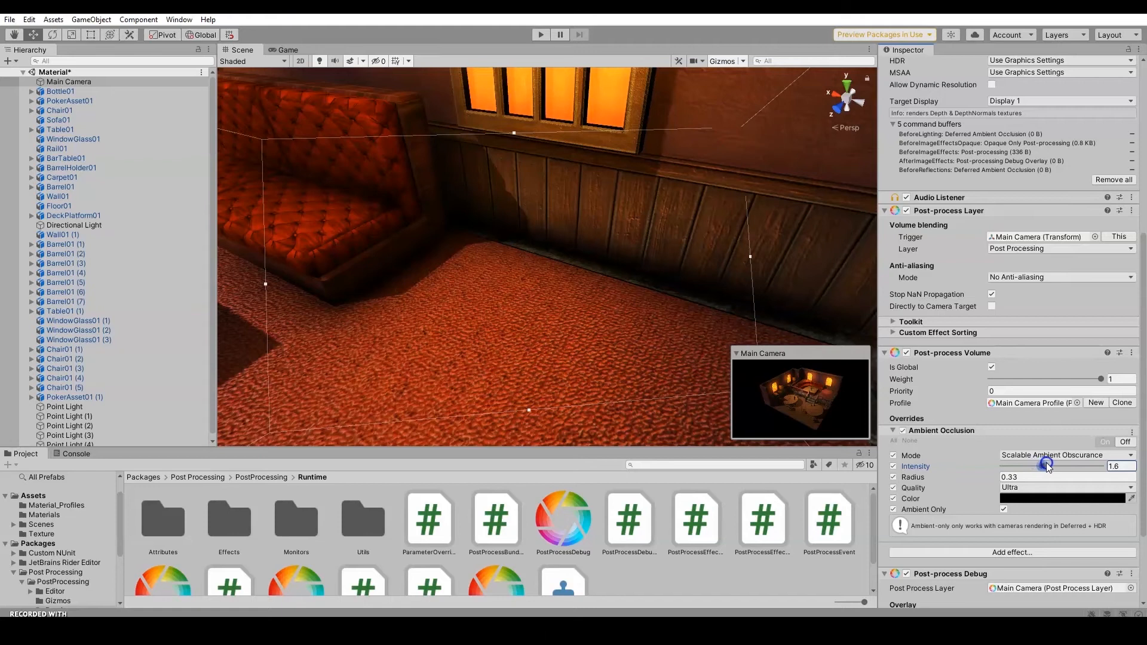
left_click_drag(1050, 467, 1051, 466)
scroll(729, 276, "down", 8)
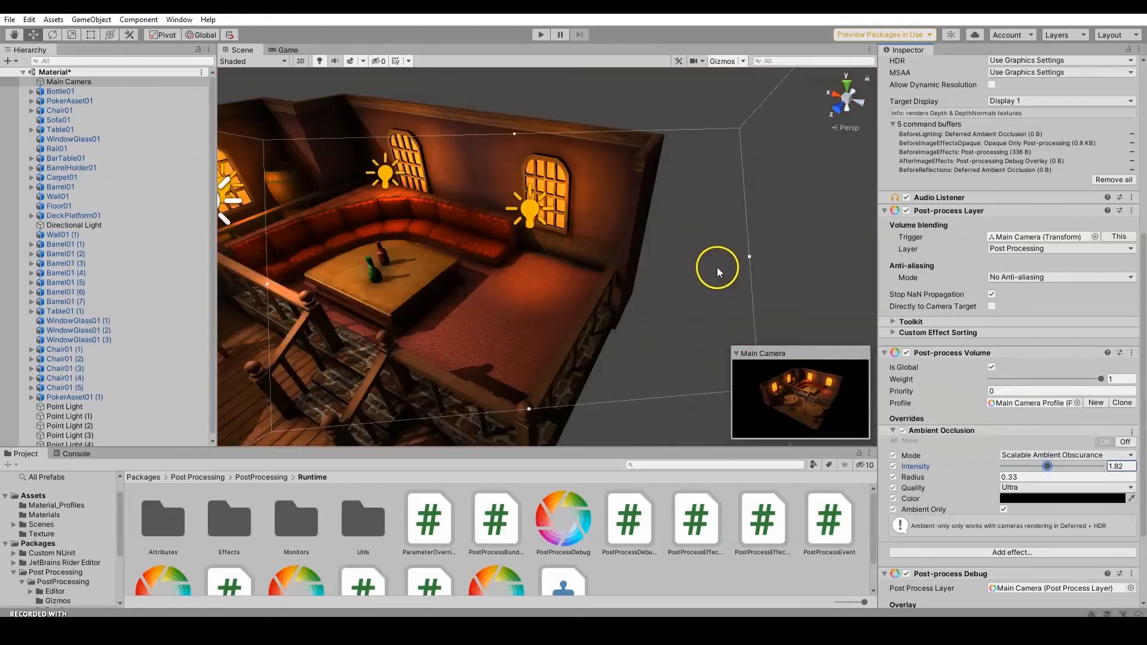
middle_click_drag(644, 330, 710, 248)
left_click_drag(711, 248, 699, 266, "alt")
scroll(698, 268, "up", 2)
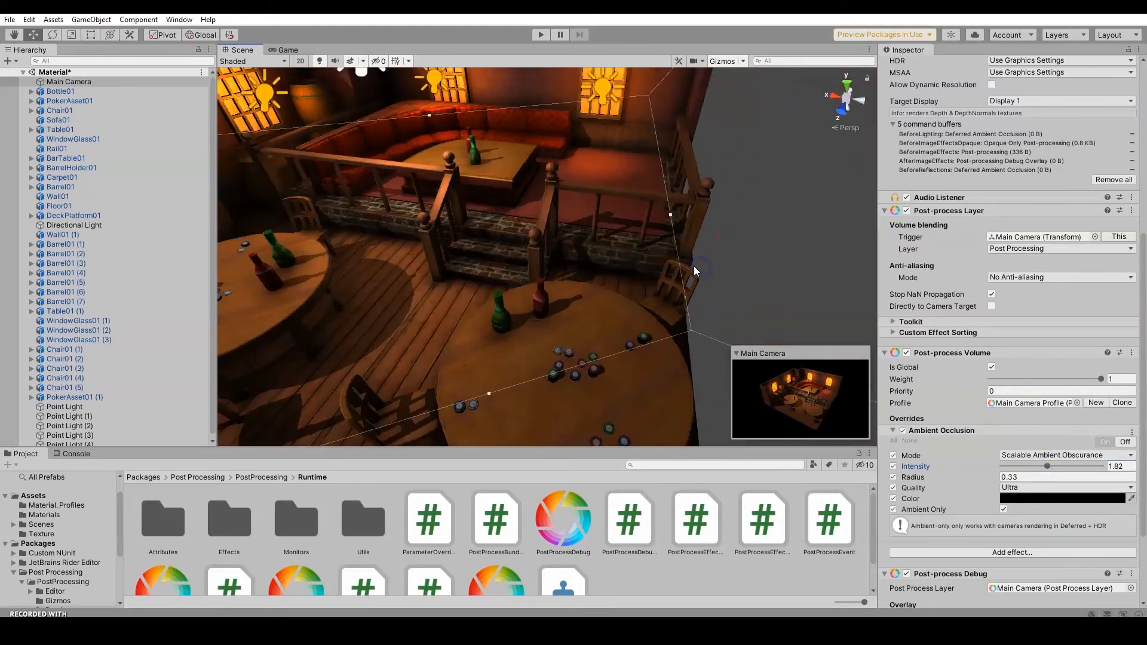
- Inspect the tavern in the Game view and from several Scene angles, switching Ambient Occlusion off and on to judge its effect
scroll(693, 269, "down", 3)
left_click(292, 50)
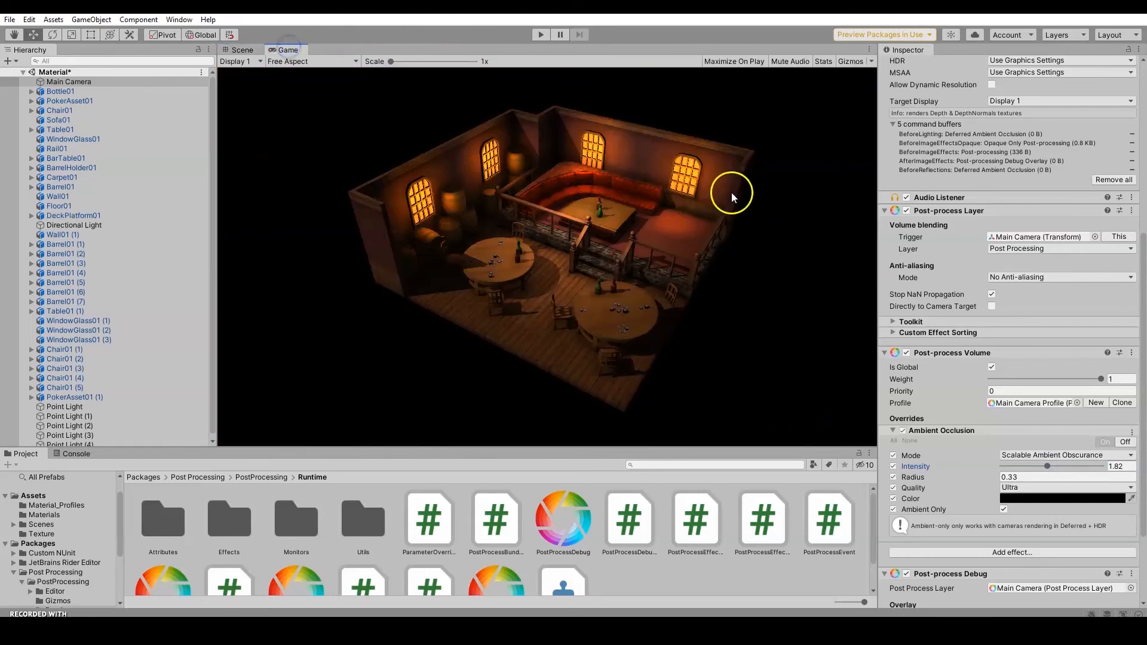
left_click(243, 49)
scroll(773, 251, "up", 1)
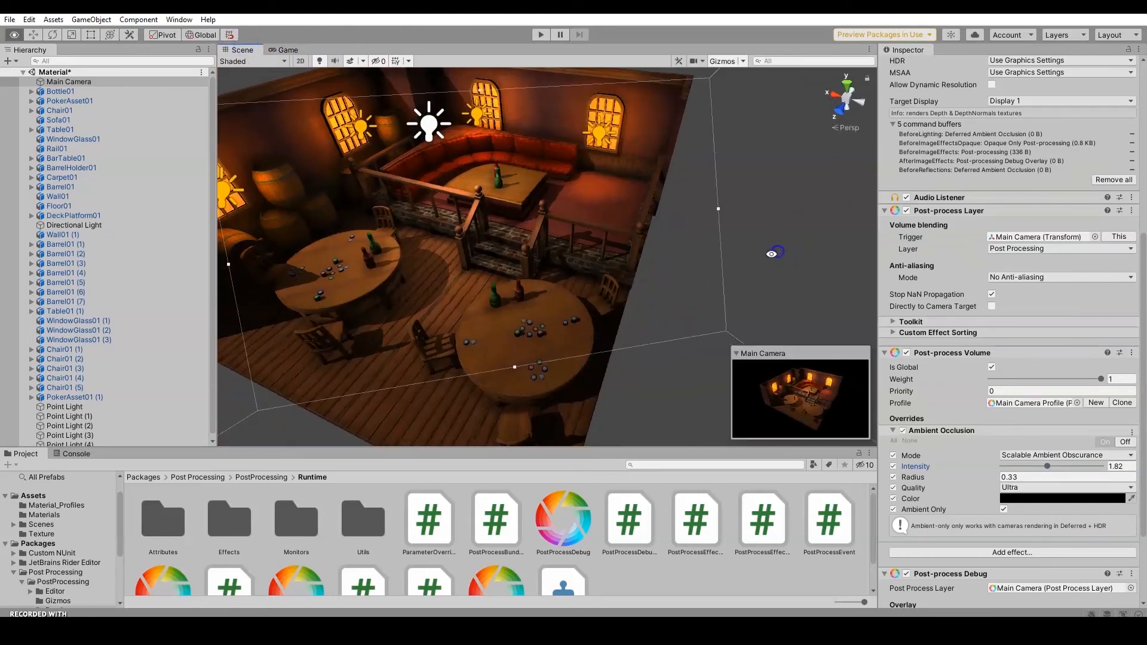
scroll(609, 251, "up", 1)
scroll(647, 242, "down", 3)
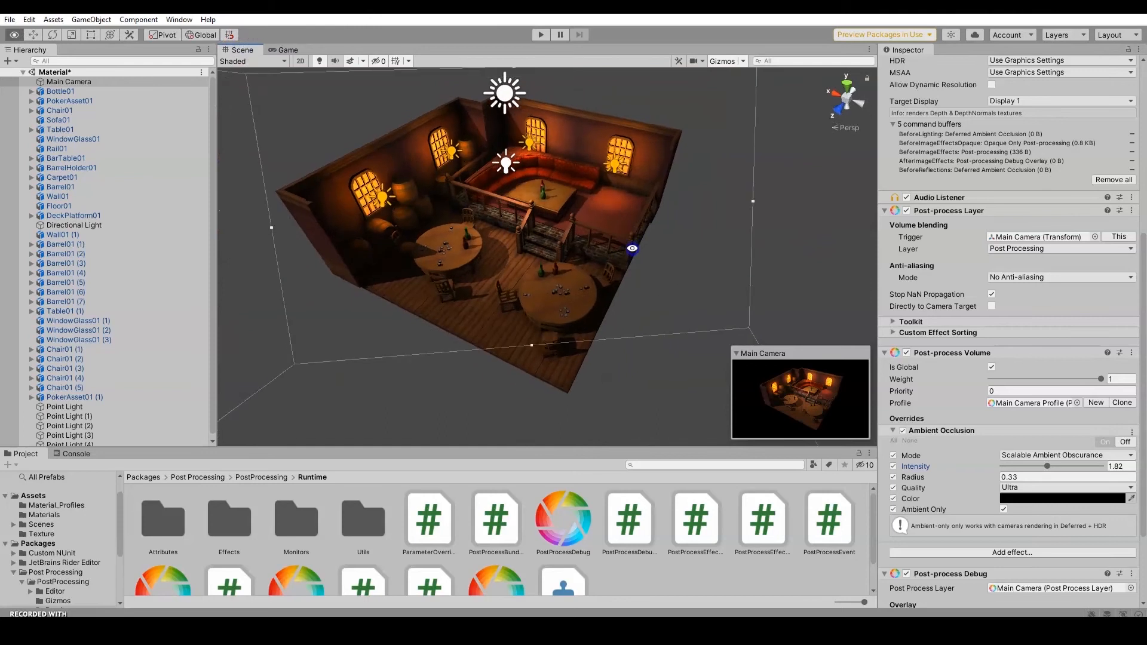
left_click(1128, 440)
left_click(1128, 441)
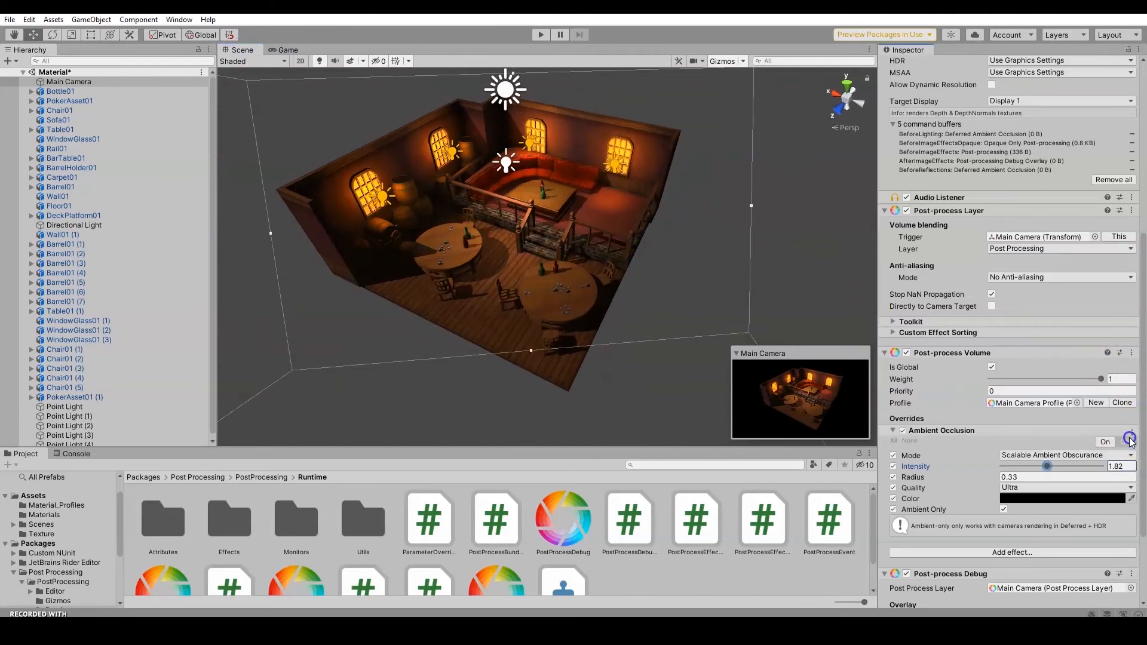
left_click(903, 431)
left_click(903, 431)
left_click(903, 431)
left_click(903, 431)
scroll(745, 241, "up", 10)
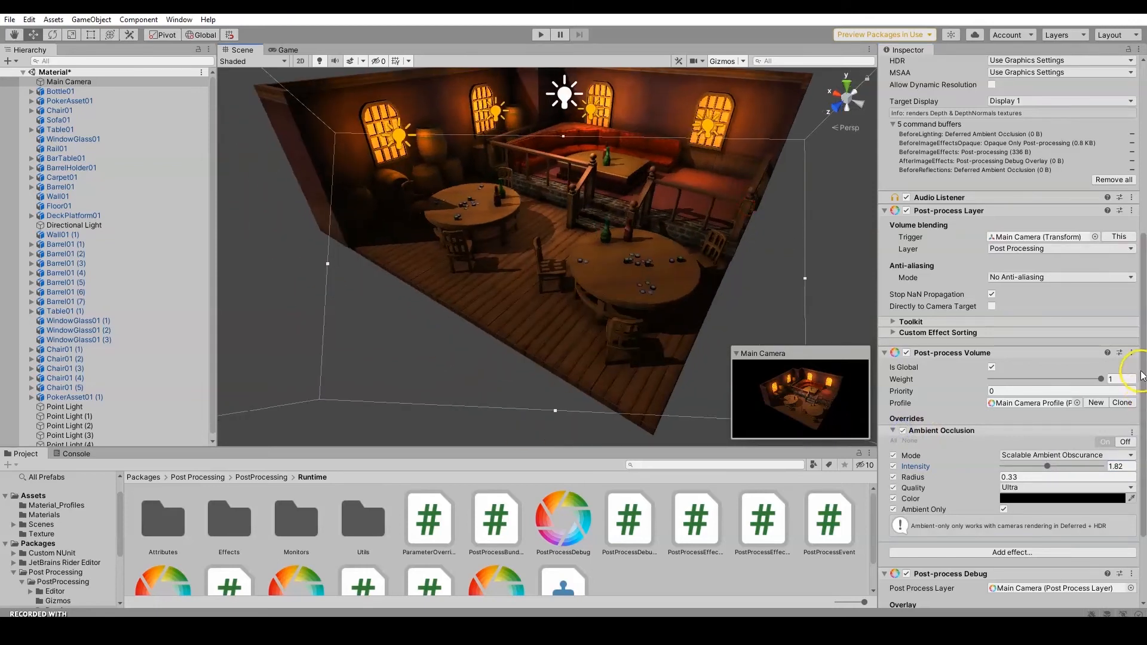
- Add a Bloom effect to the camera's Post-process Volume and expand its settings
left_click_drag(1141, 376, 1141, 436)
left_click(1023, 441)
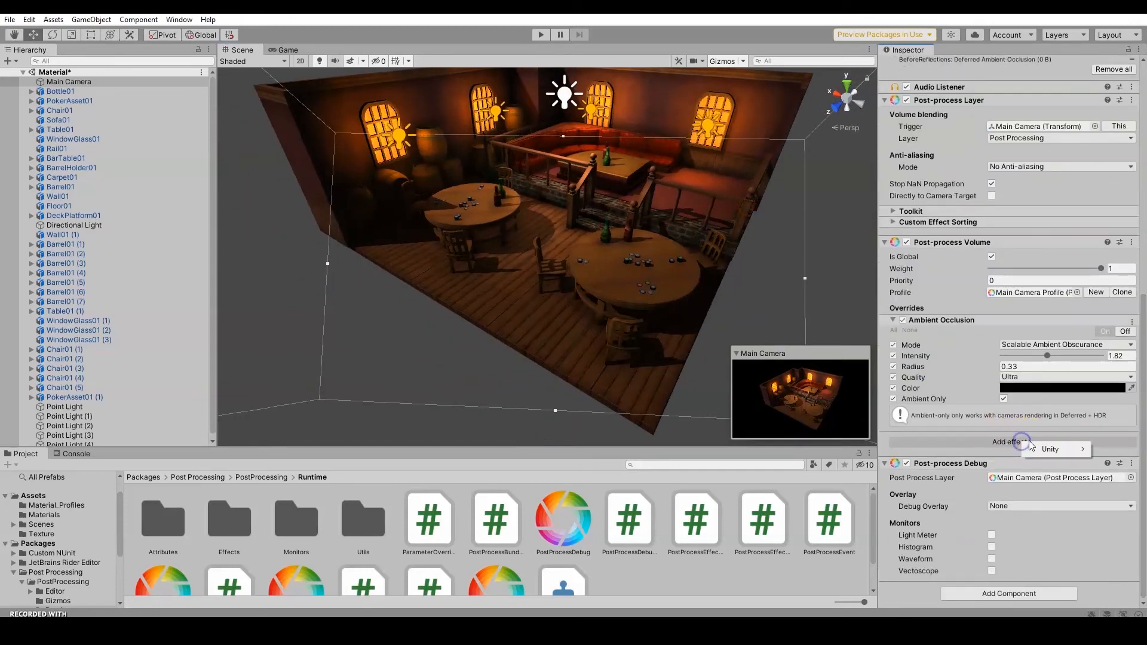
mouse_move(1042, 448)
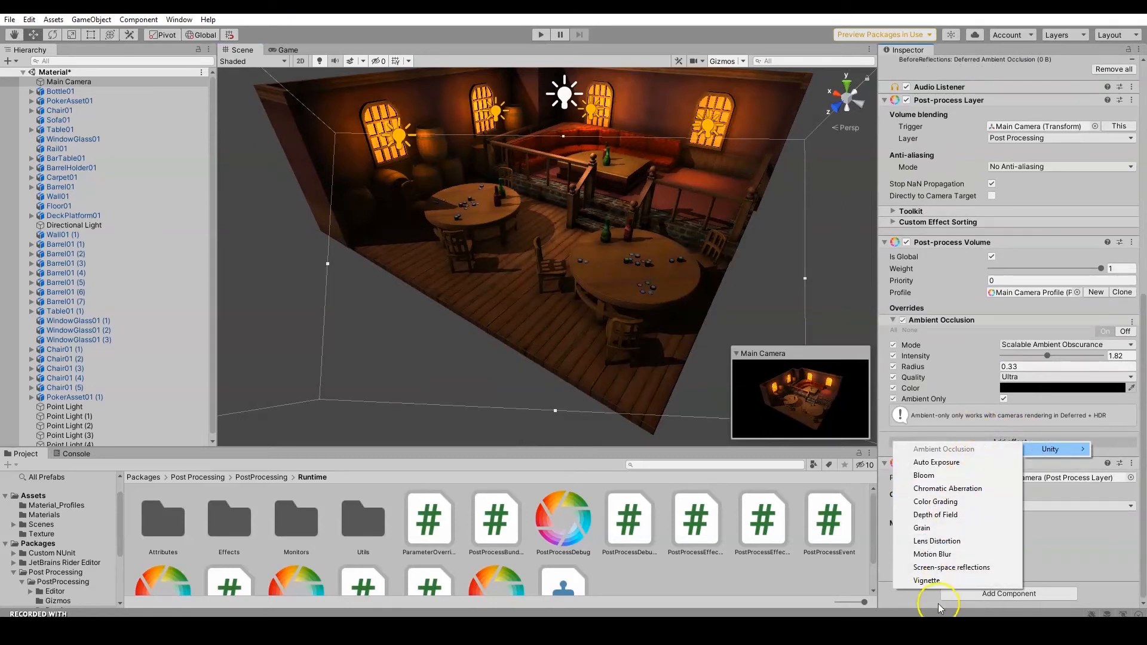
left_click(940, 475)
middle_click_drag(569, 184, 571, 262)
left_click_drag(480, 201, 504, 269, "alt")
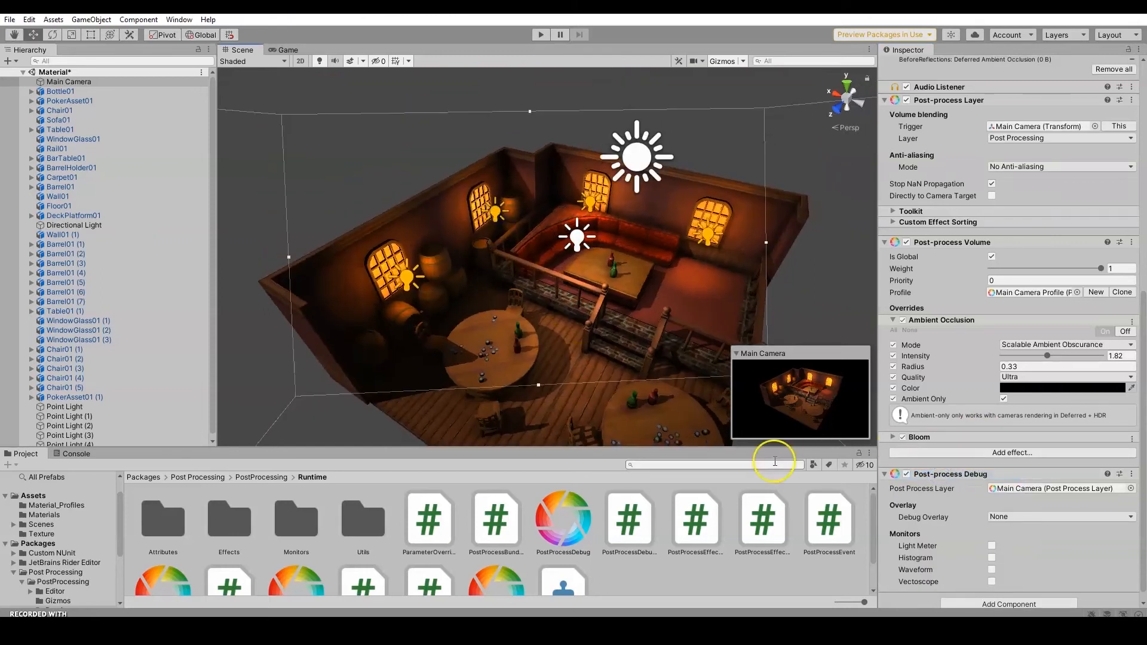
left_click_drag(1143, 376, 1143, 382)
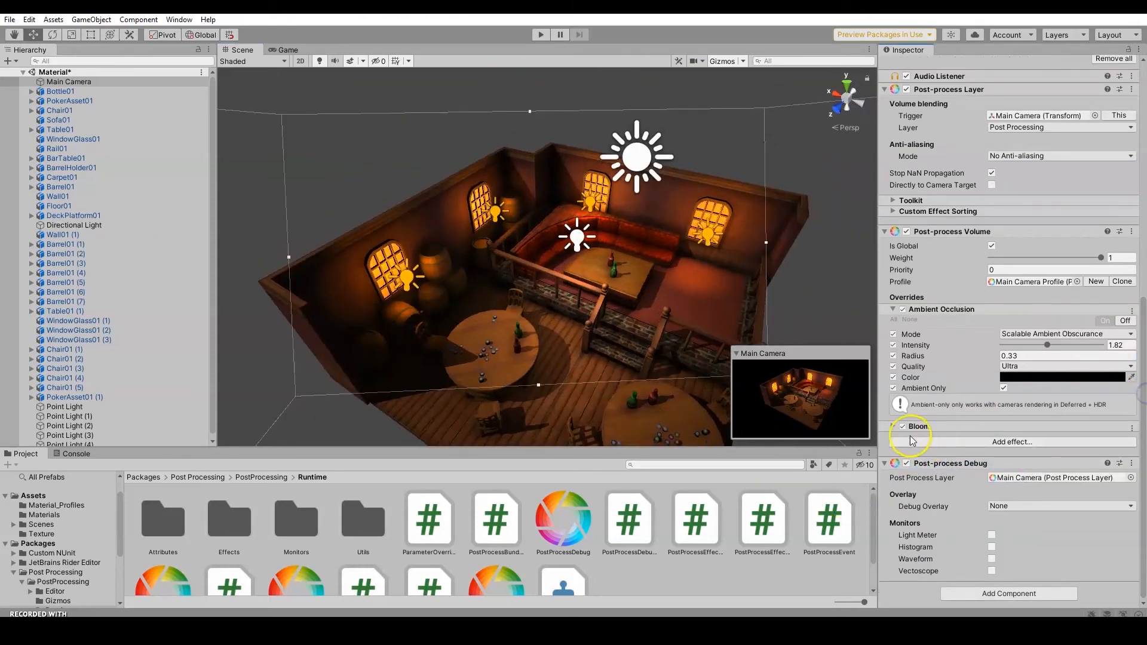
left_click(893, 427)
- Enable the overrides for all Bloom settings, with the room shown in the Game view
left_click(1126, 437)
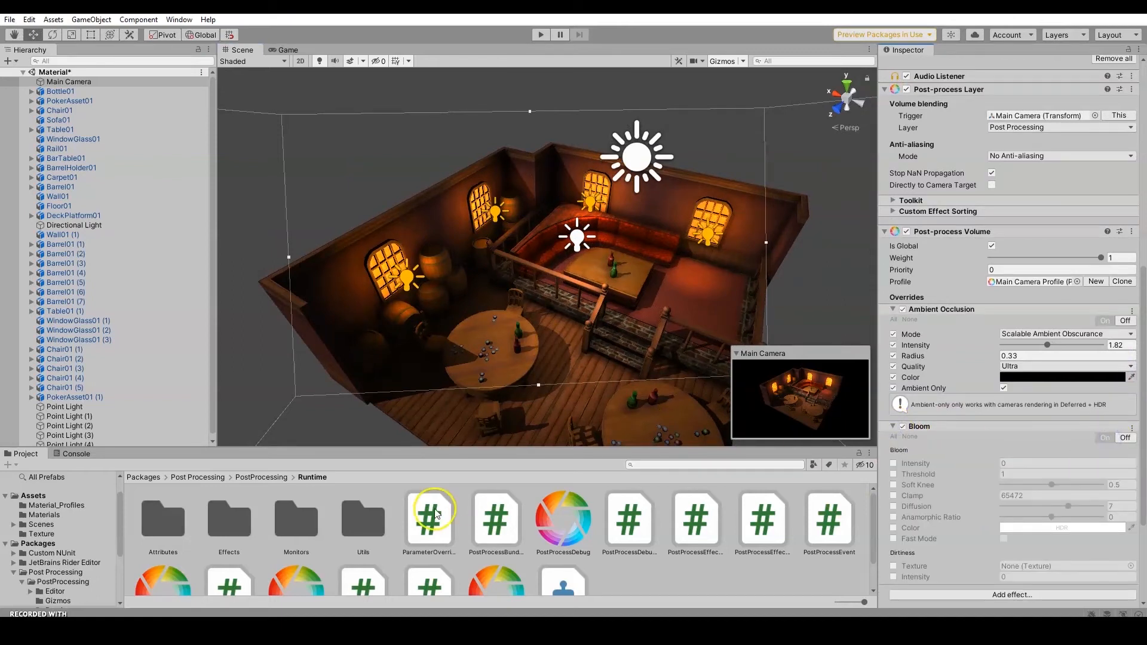
left_click(288, 50)
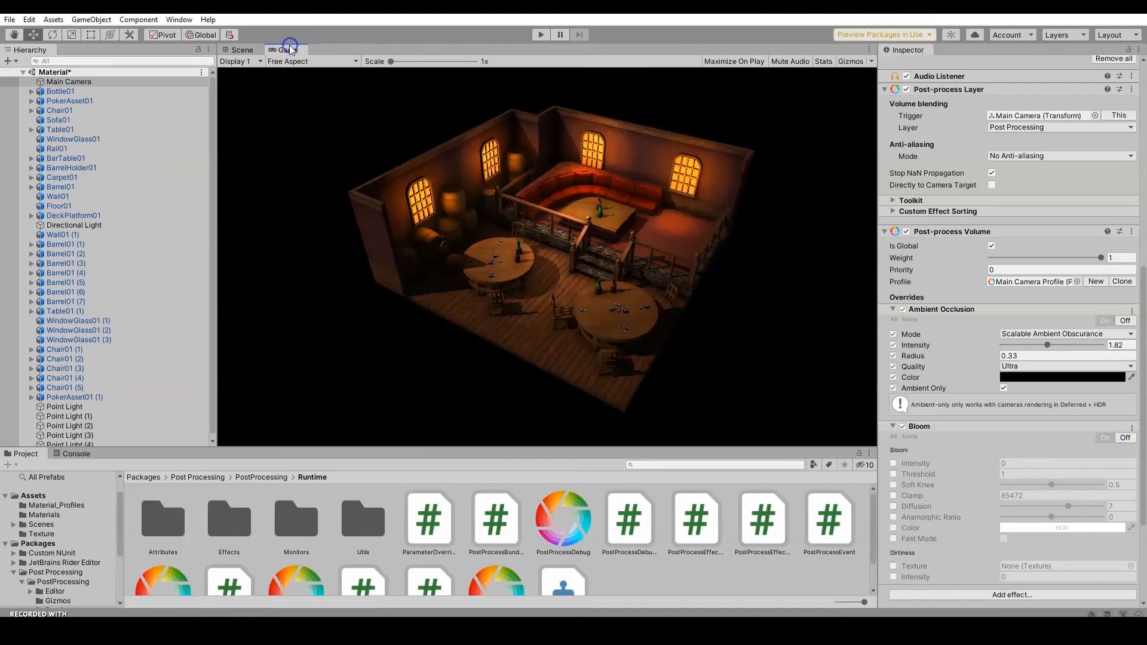
left_click(239, 50)
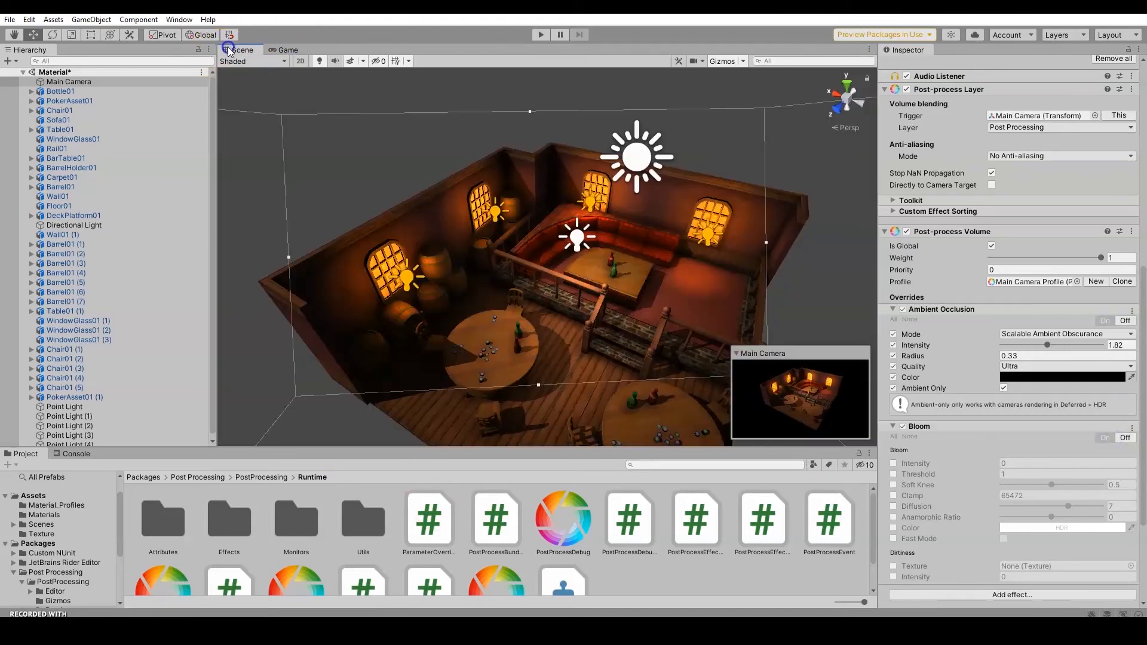
left_click(282, 50)
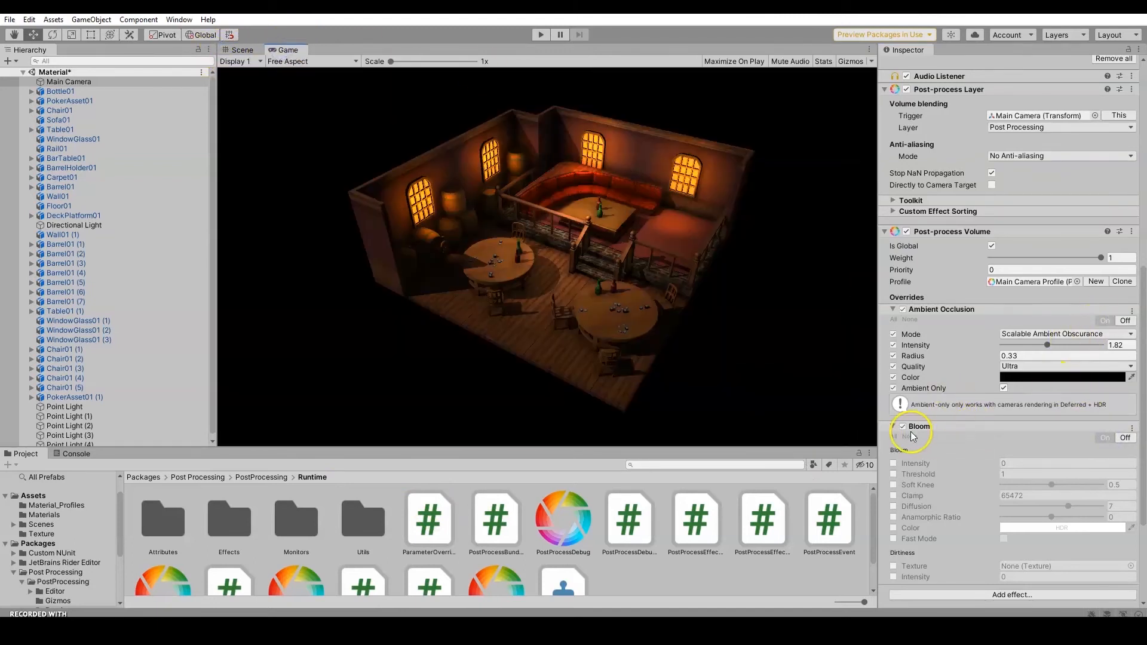
left_click(895, 437)
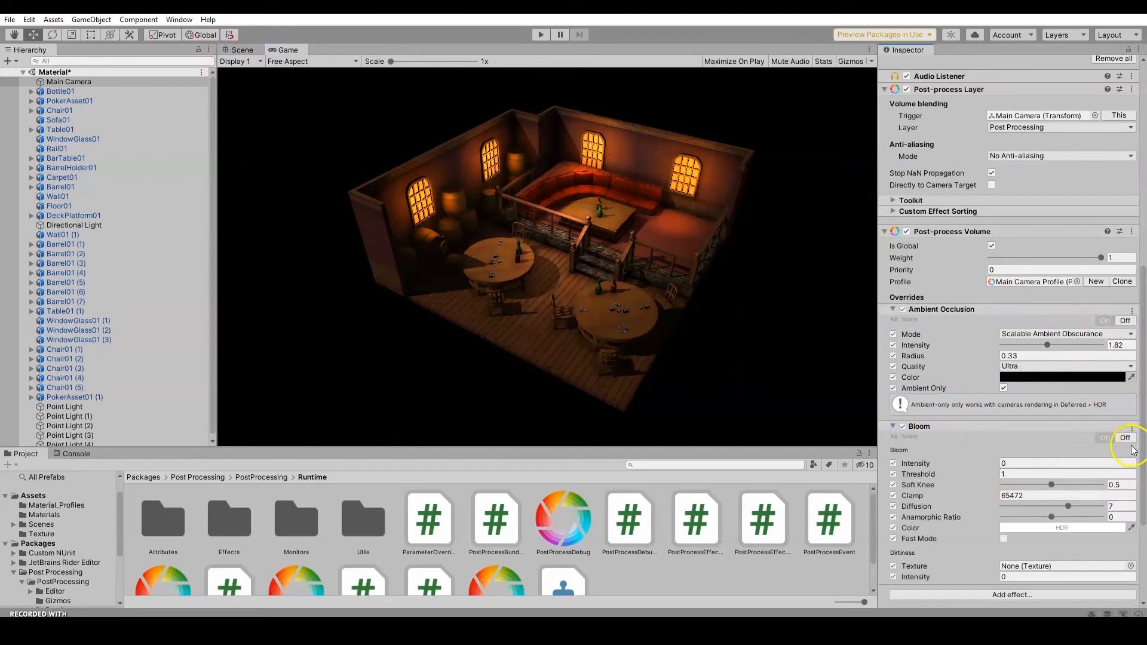
- Raise the Bloom intensity to 3.02 and lower its threshold to 0.72, checking the glow in the Scene view
left_click(1010, 464)
type("1.61")
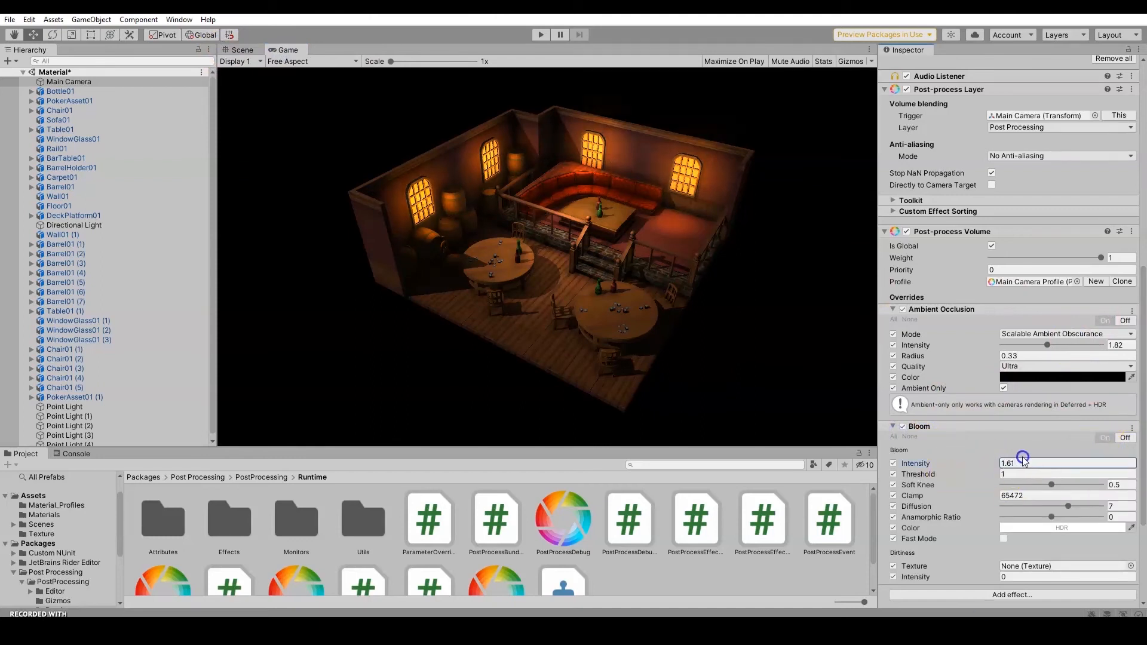
left_click_drag(1015, 459, 986, 475)
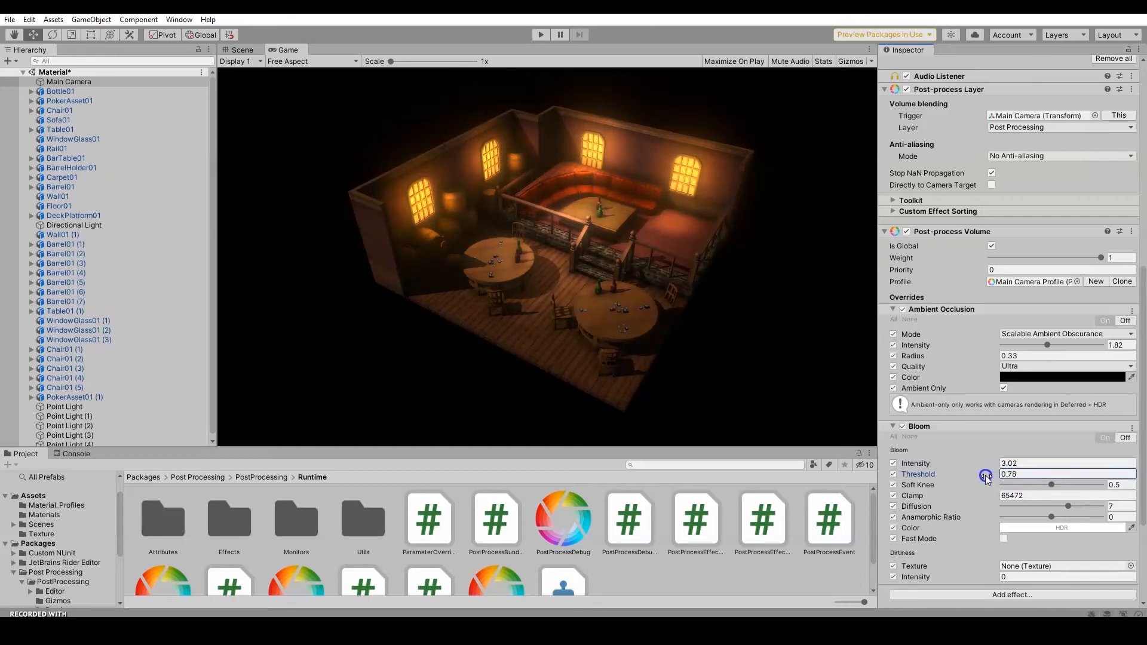
left_click_drag(984, 475, 984, 475)
left_click(245, 52)
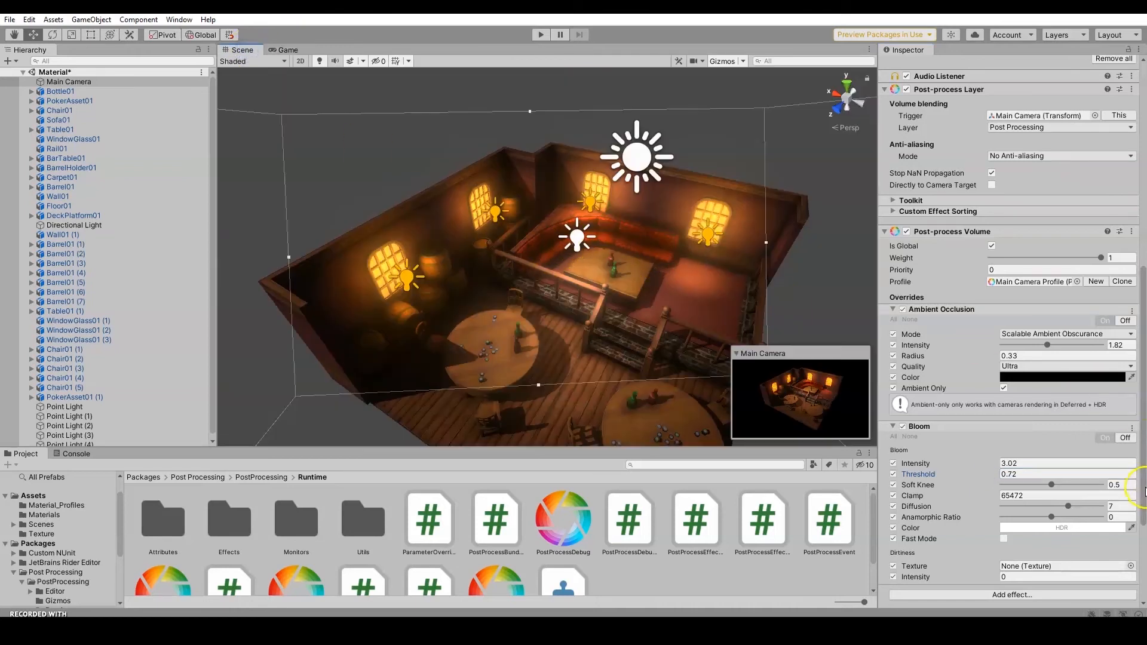
- Reduce the Bloom intensity to 2 and compare the Game view with Bloom off and on
left_click_drag(985, 463, 970, 471)
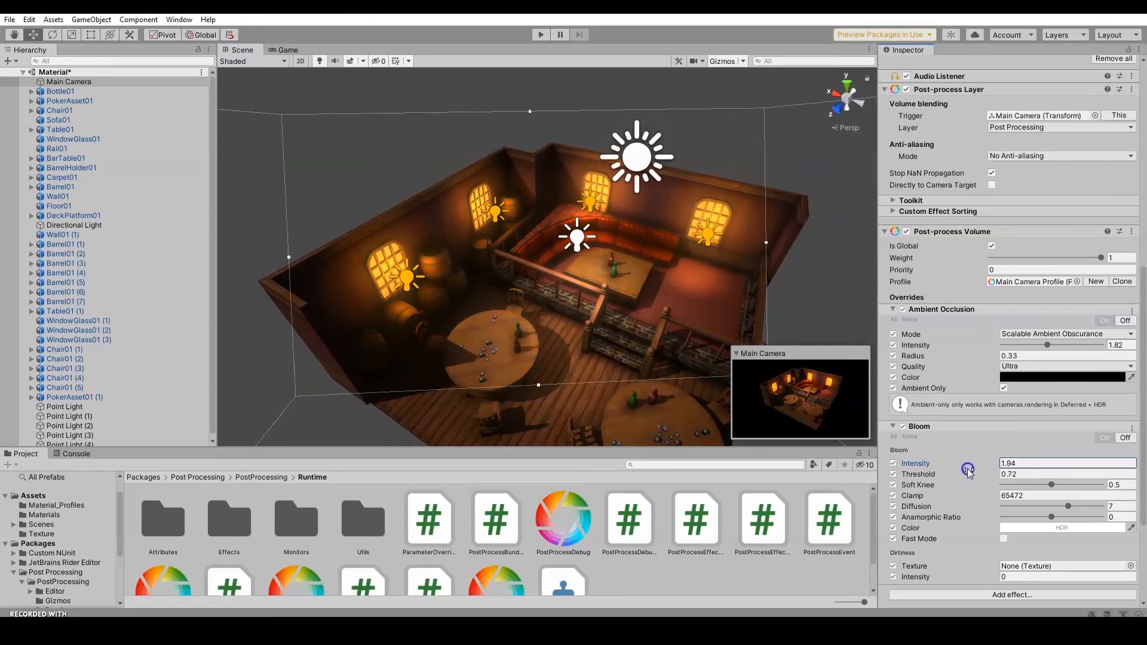
left_click_drag(968, 468, 969, 468)
left_click(286, 51)
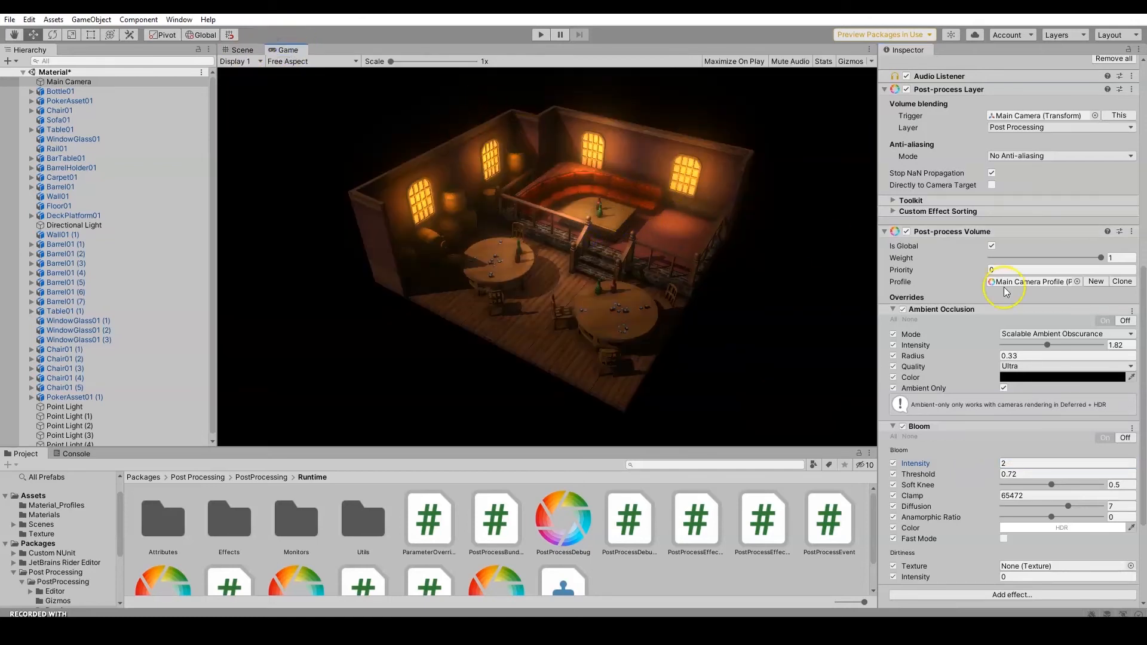
left_click(903, 427)
left_click(903, 426)
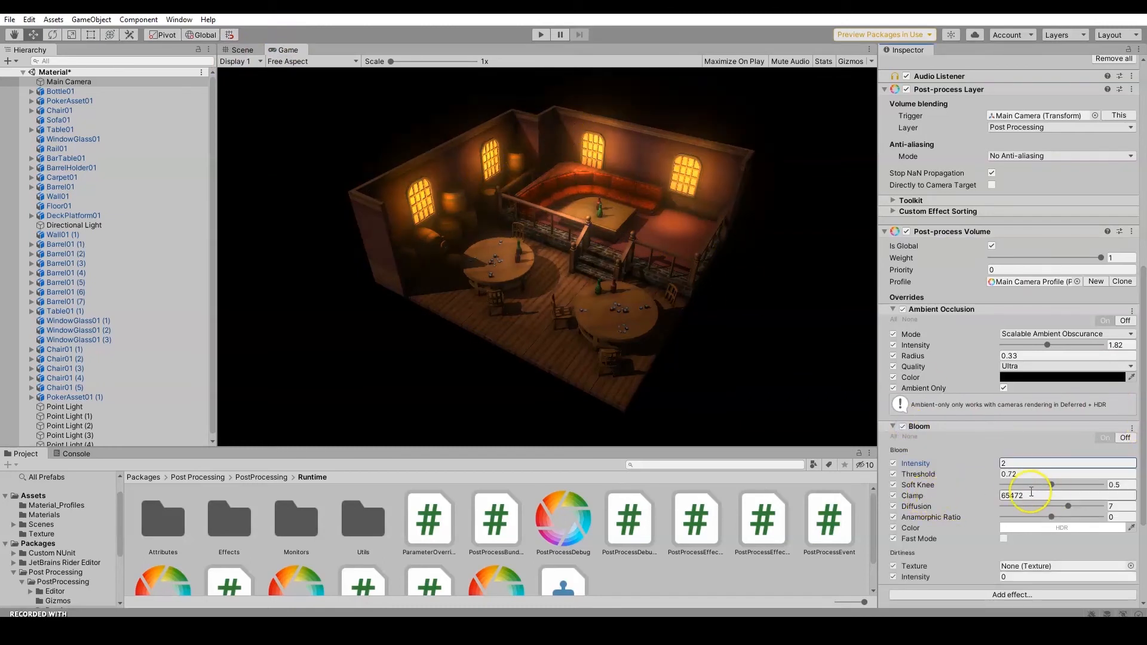
- Try a different Bloom Soft Knee and Fast Mode, restoring Soft Knee to 0.5 and switching Fast Mode back off
mouse_move(1036, 488)
left_mouse_down()
mouse_move(1070, 488)
mouse_move(1034, 492)
left_mouse_up()
key("ctrl+z")
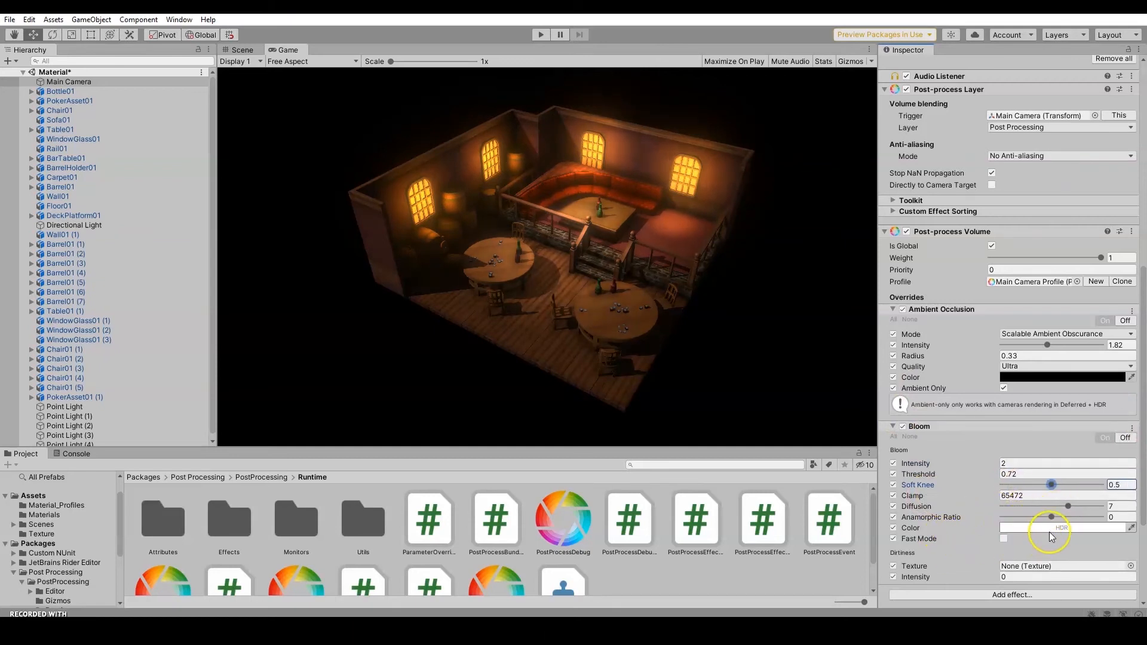
left_click(1004, 540)
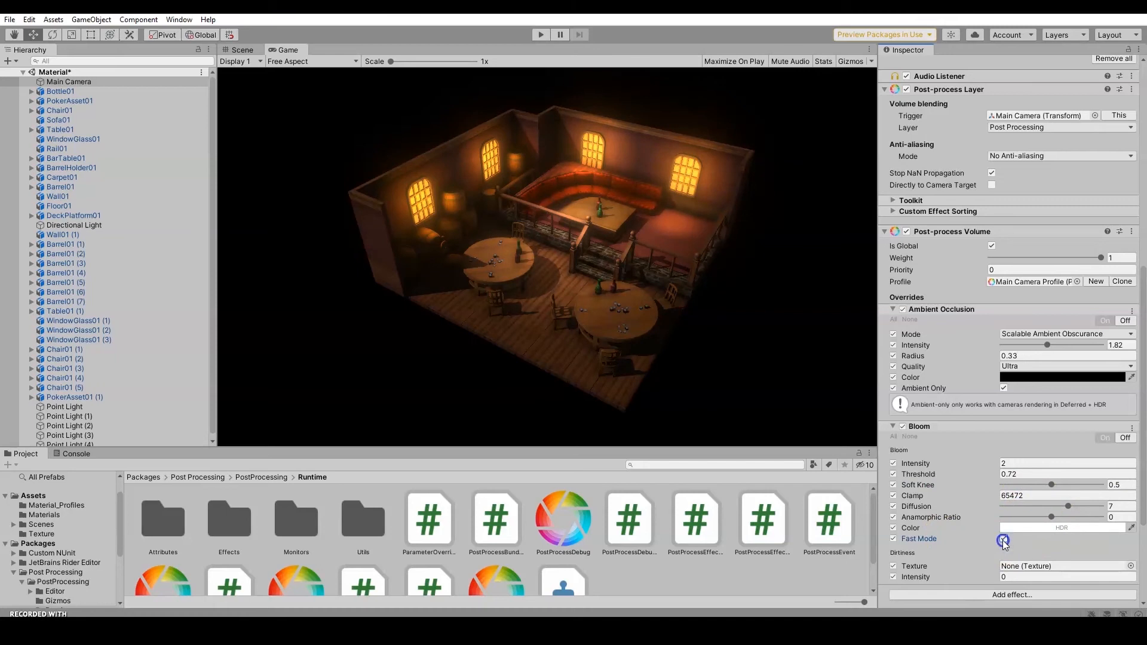
left_click(1006, 538)
- Try changing the Bloom Dirtiness intensity and return it to 0
left_click_drag(1143, 475, 1140, 528)
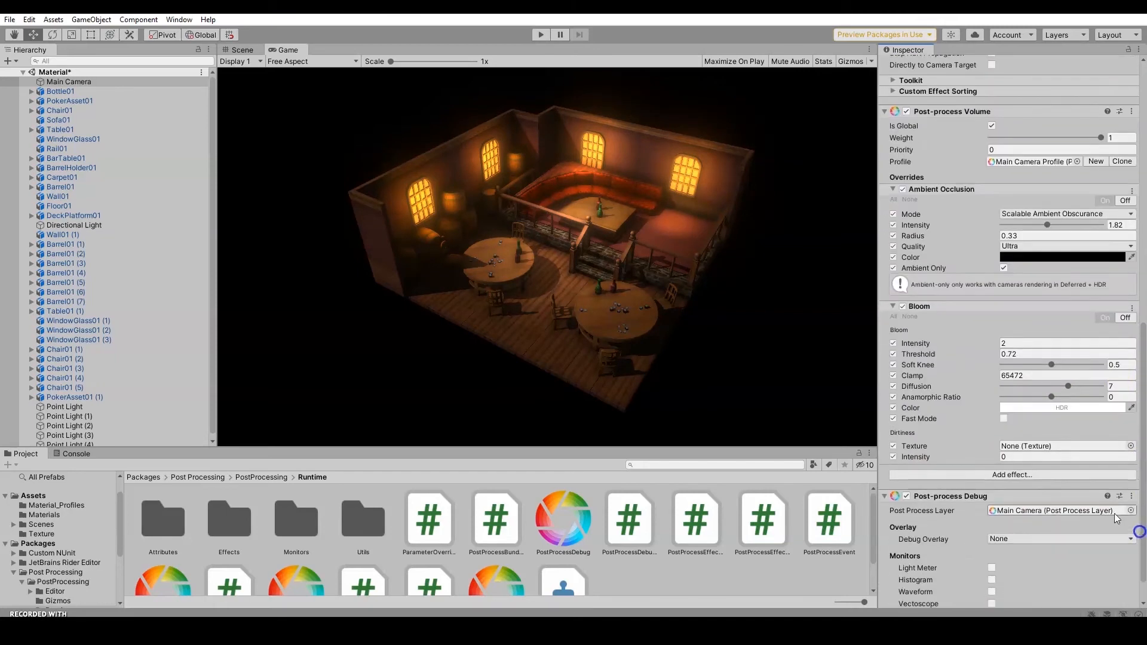
left_click(1012, 456)
left_click(997, 457)
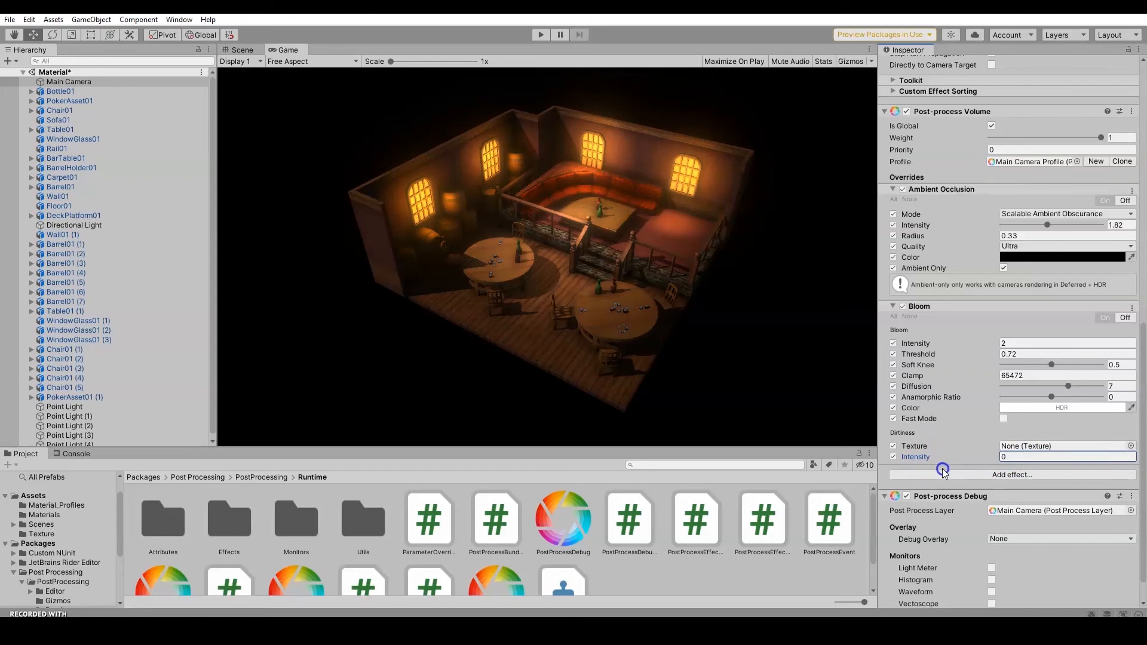
- Set the Bloom threshold to 0.95 and its intensity to 4
scroll(943, 472, "up", 3)
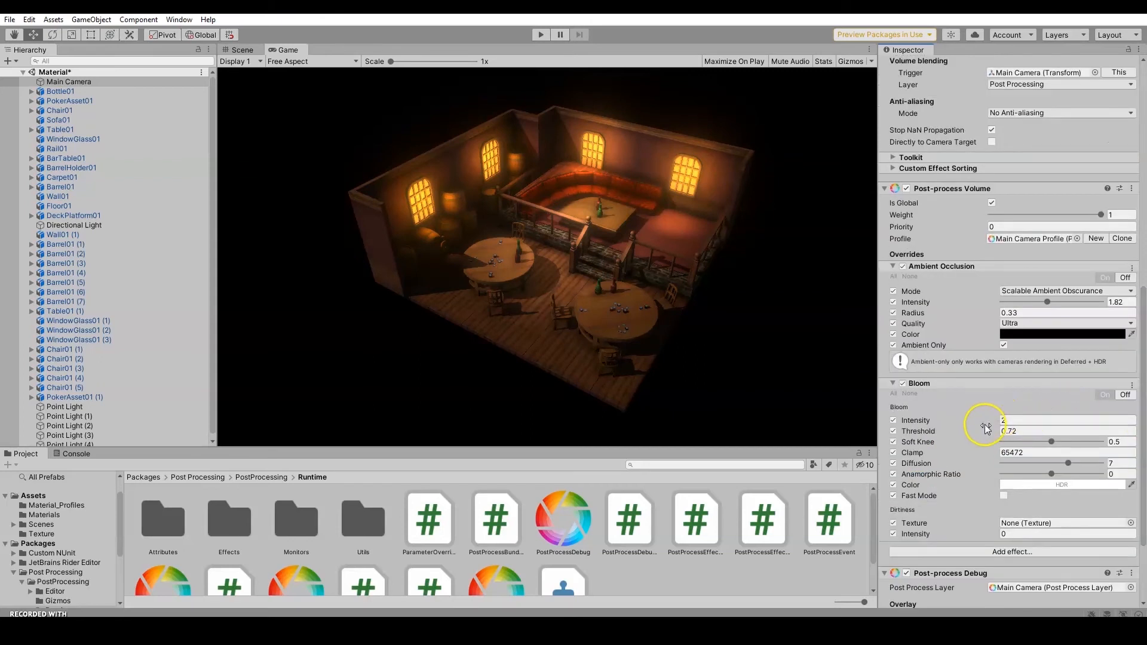
left_click_drag(994, 433, 1039, 419)
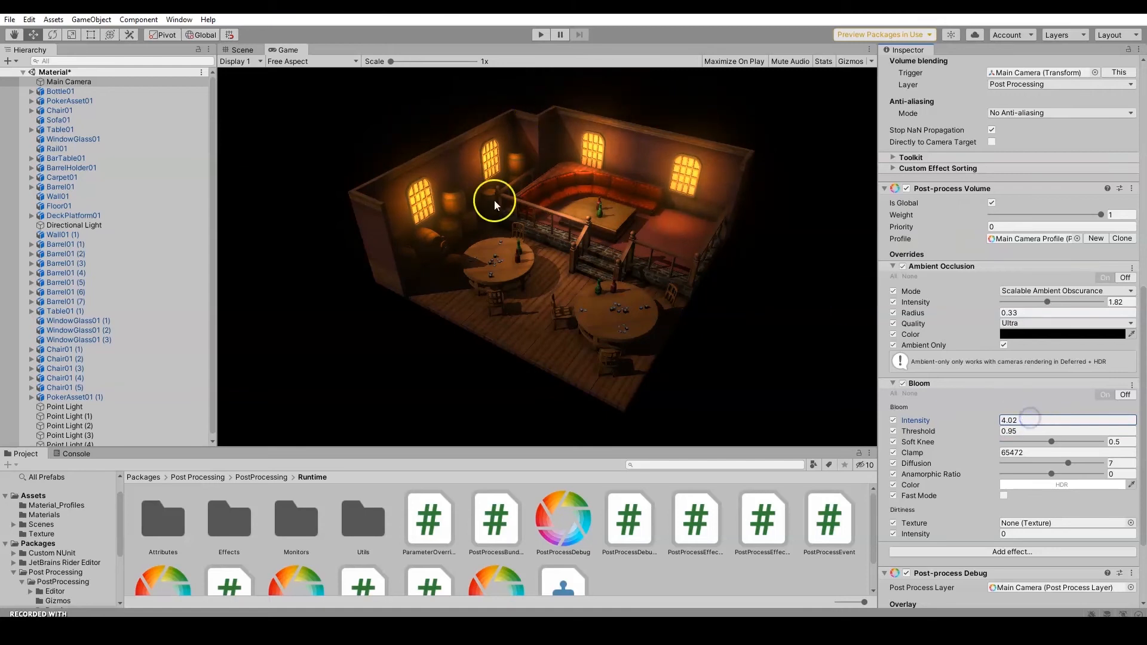
type("4")
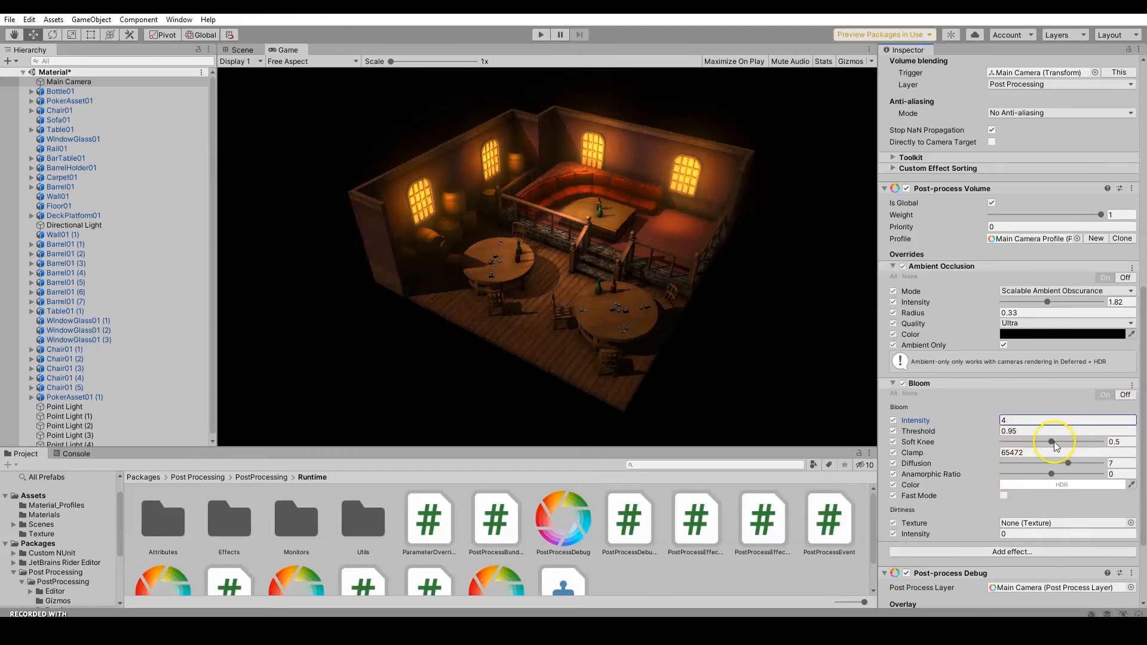
- Try a different Bloom Clamp value and an Anamorphic Ratio of -1, checking the glow in the Scene and Game views
left_click_drag(961, 450, 964, 451)
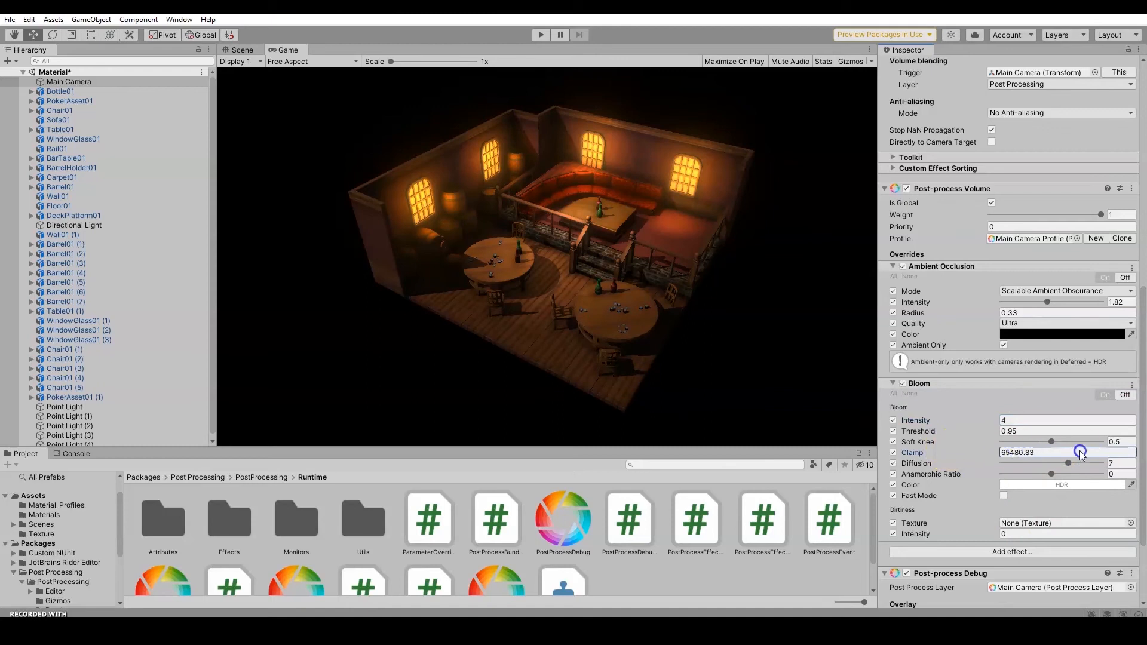
left_click_drag(1069, 460, 962, 481)
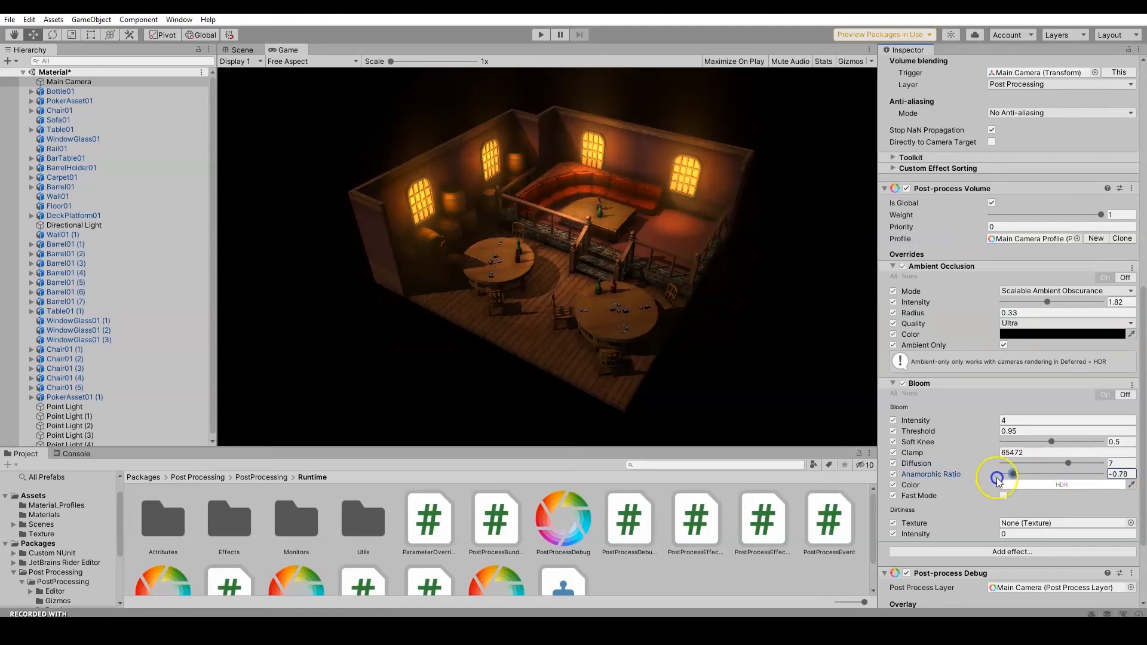
left_click(243, 49)
left_click_drag(506, 239, 550, 206, "alt")
left_click(289, 52)
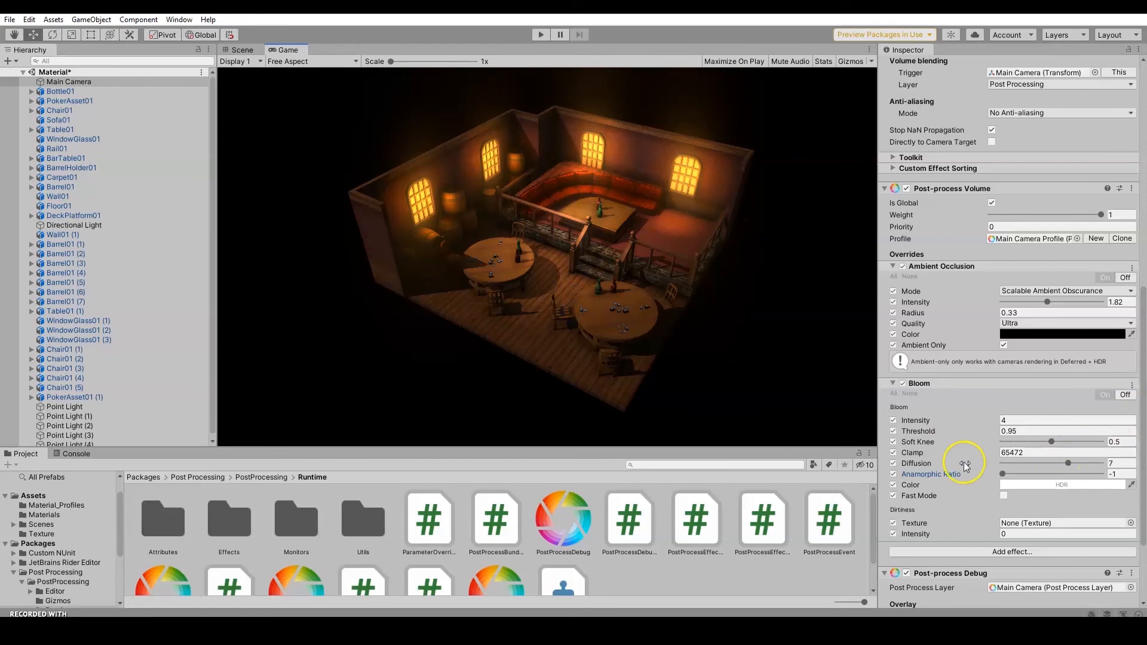
- Bring the Bloom Anamorphic Ratio to about 0.04
left_click_drag(1012, 474, 1047, 465)
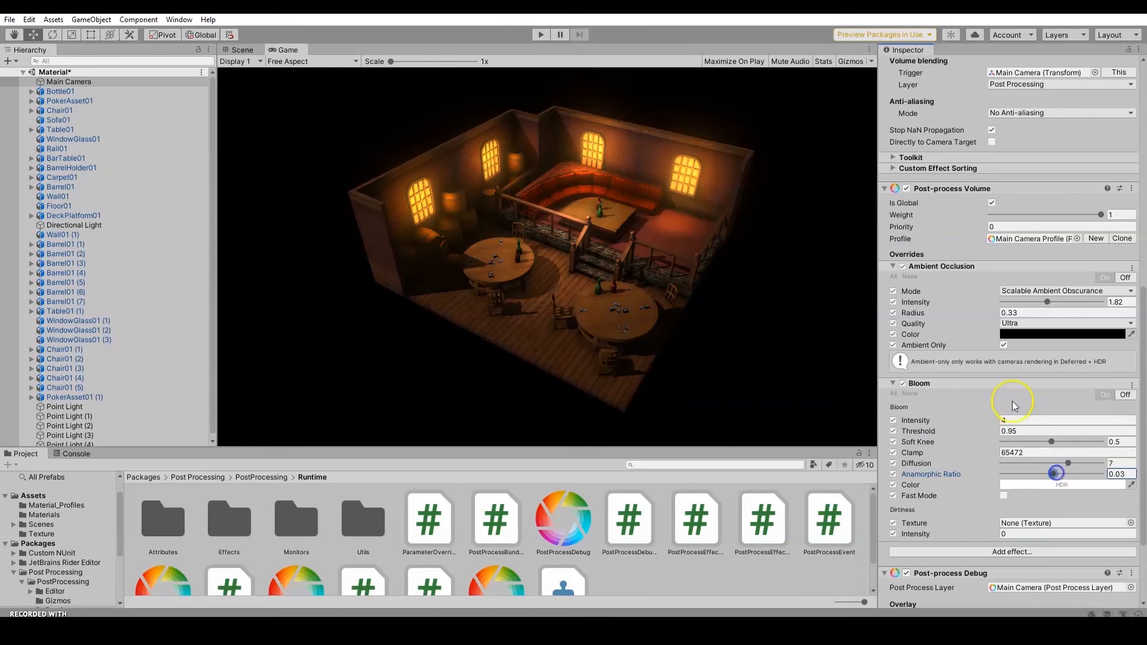
left_click_drag(1056, 475, 1056, 474)
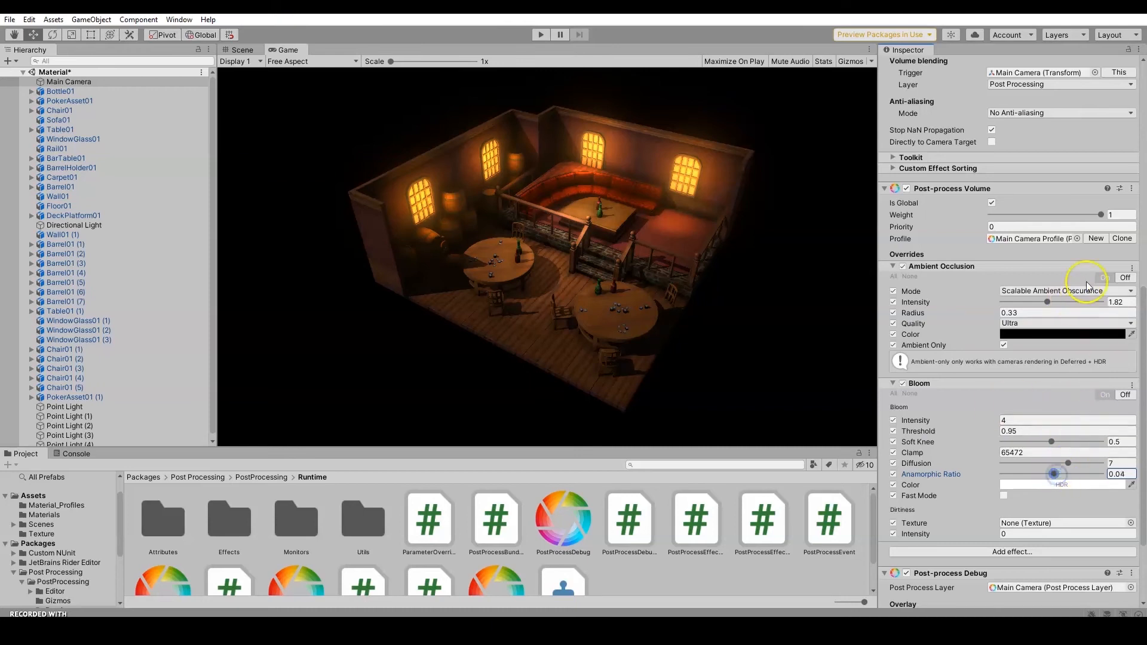
- Add a Vignette effect to the camera's Post-process Volume below Bloom
left_click_drag(1143, 314, 1143, 358)
left_click(986, 441)
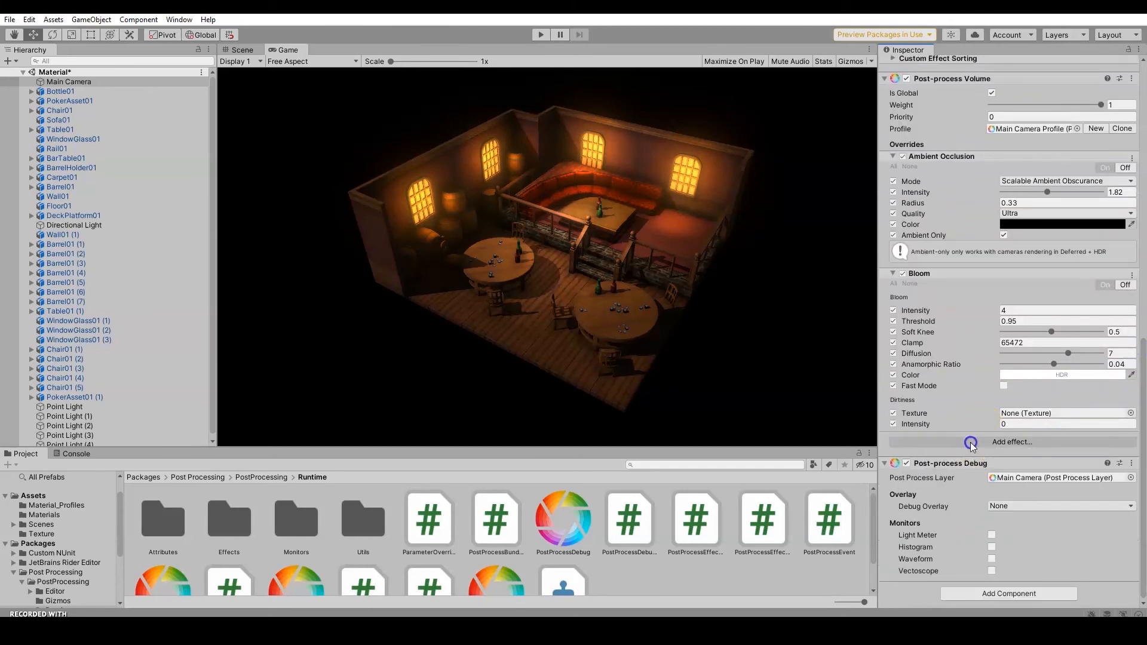
mouse_move(1004, 450)
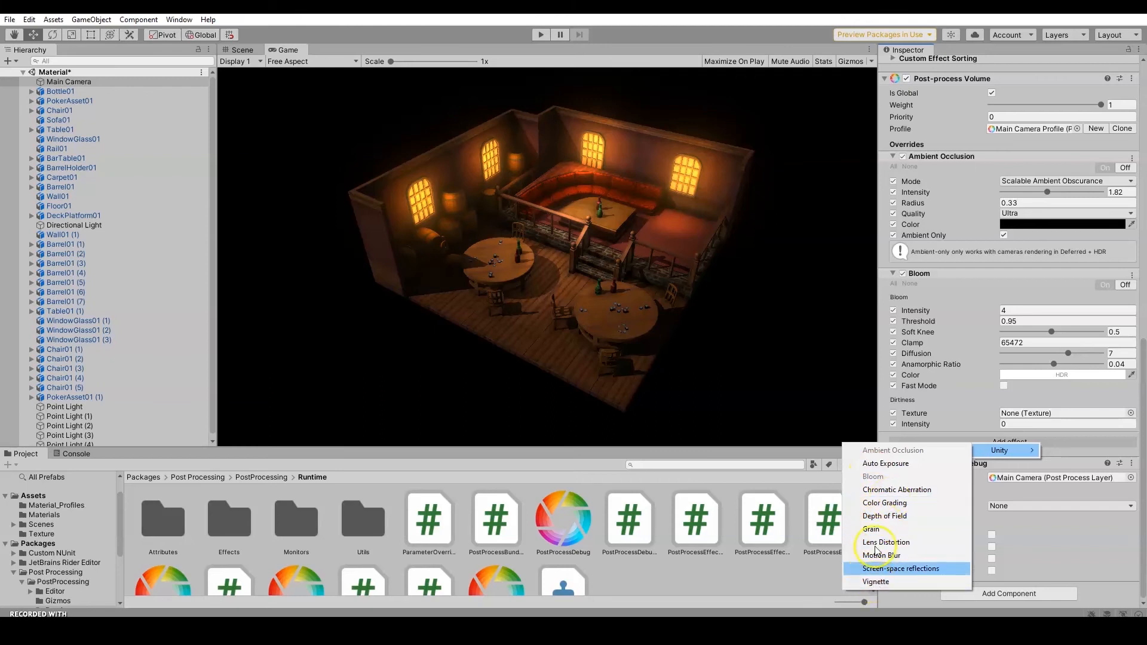
left_click(893, 582)
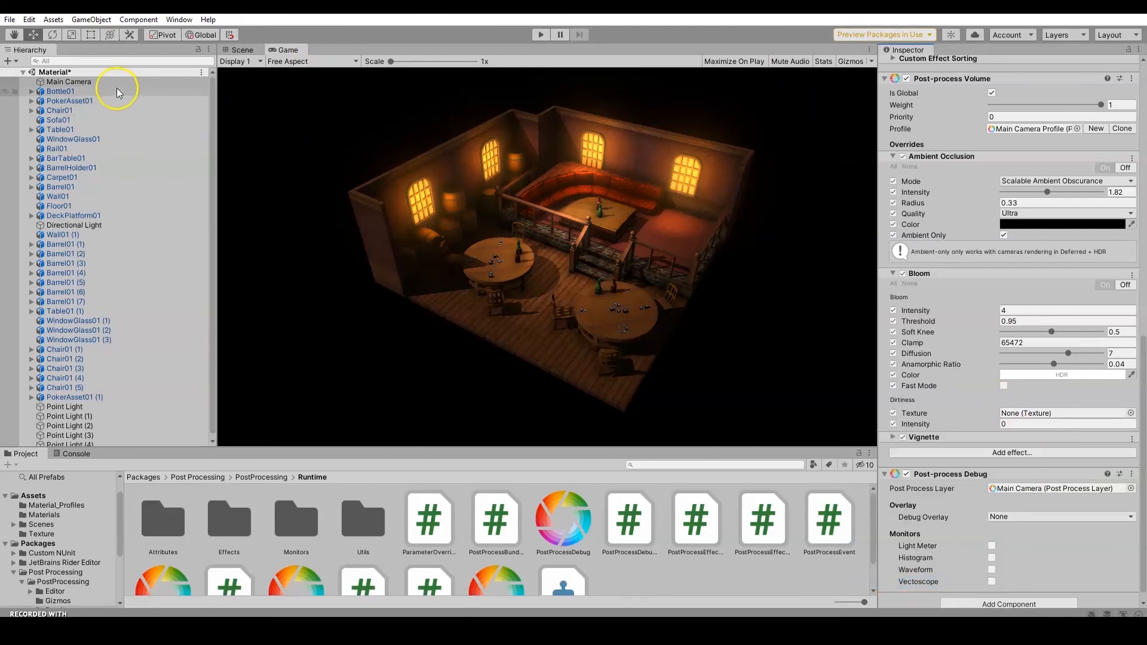
- Enable all Vignette overrides, raise the Vignette intensity to about 0.53 and compare the darkened edges in the Game and Scene views
left_click(241, 49)
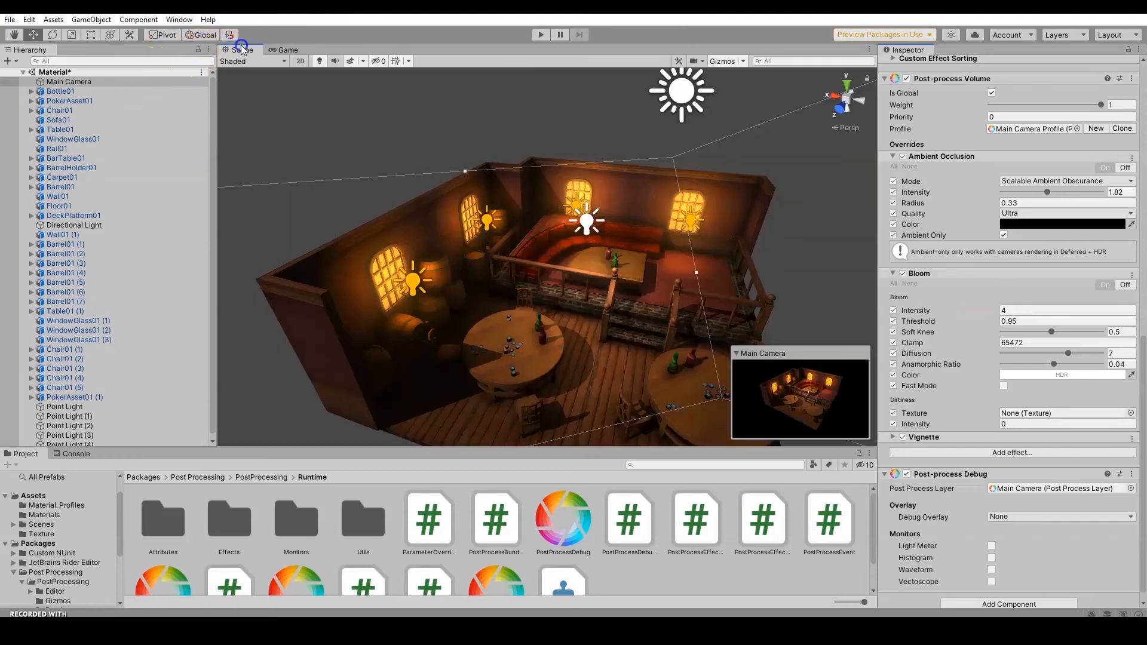
left_click_drag(710, 245, 825, 310, "alt")
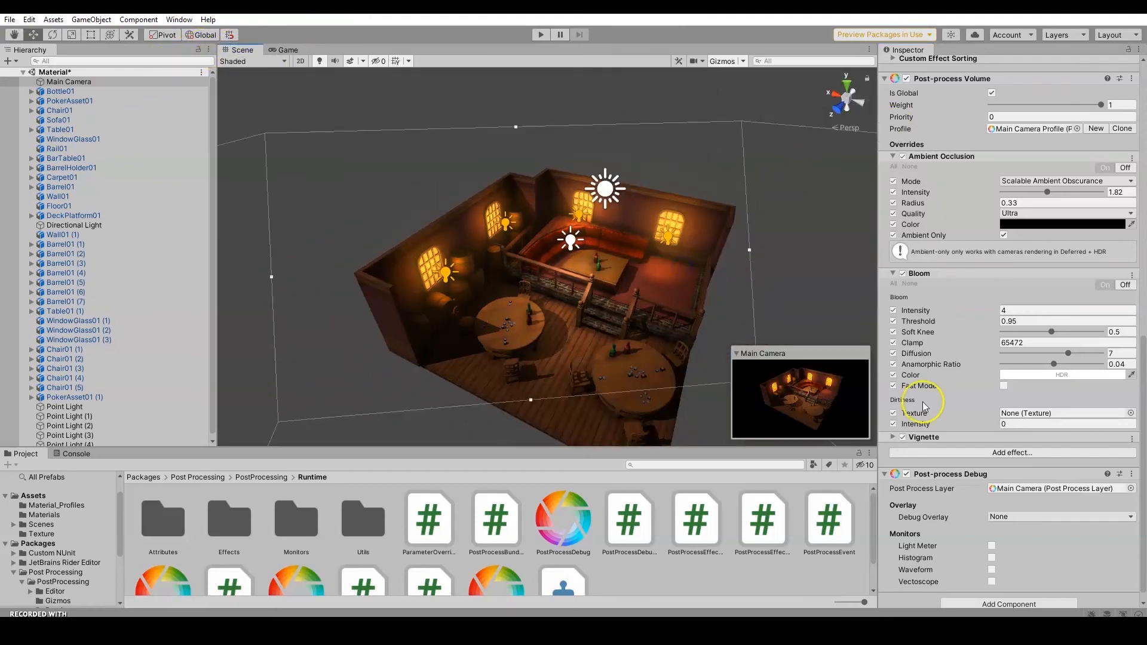
left_click(893, 436)
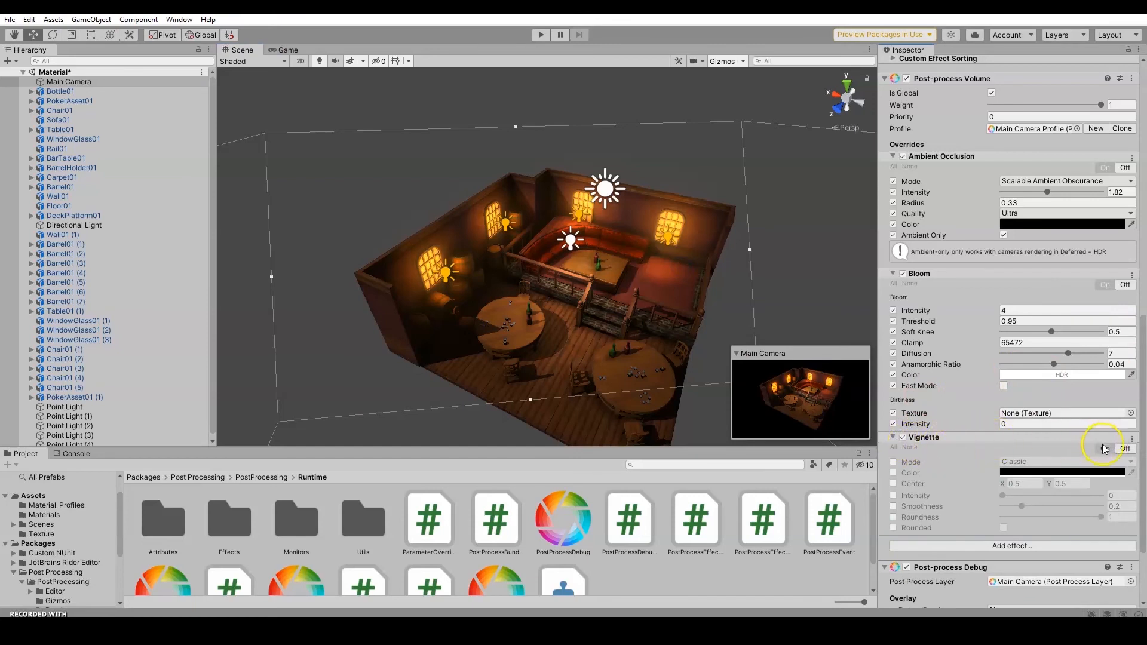
left_click(897, 447)
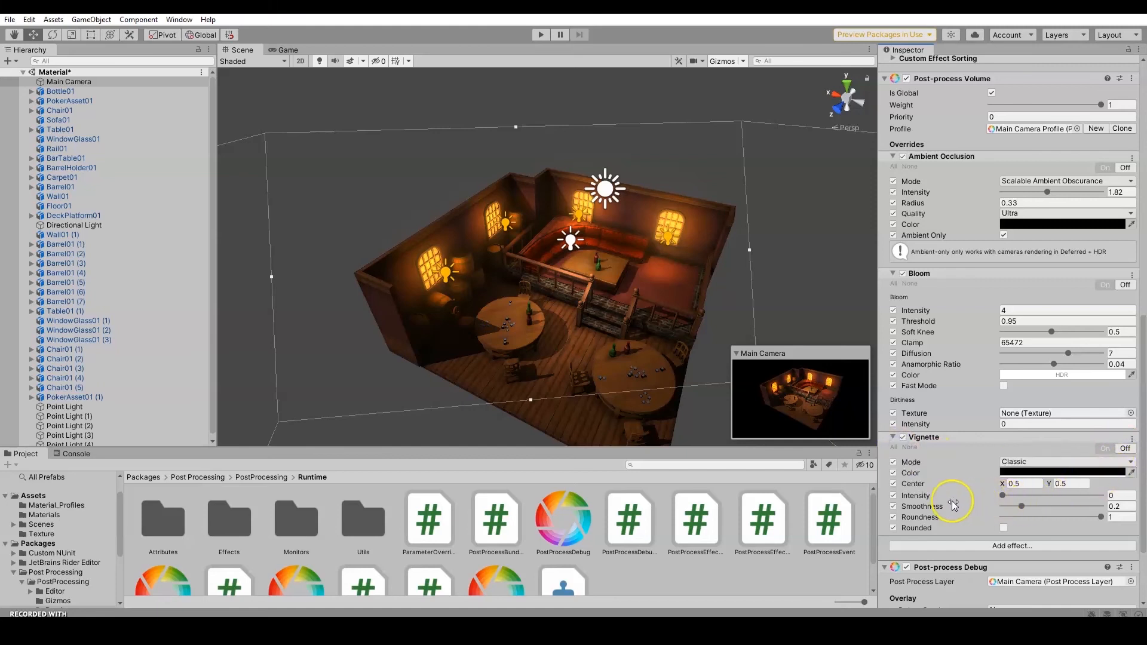
left_click_drag(1009, 497, 1054, 495)
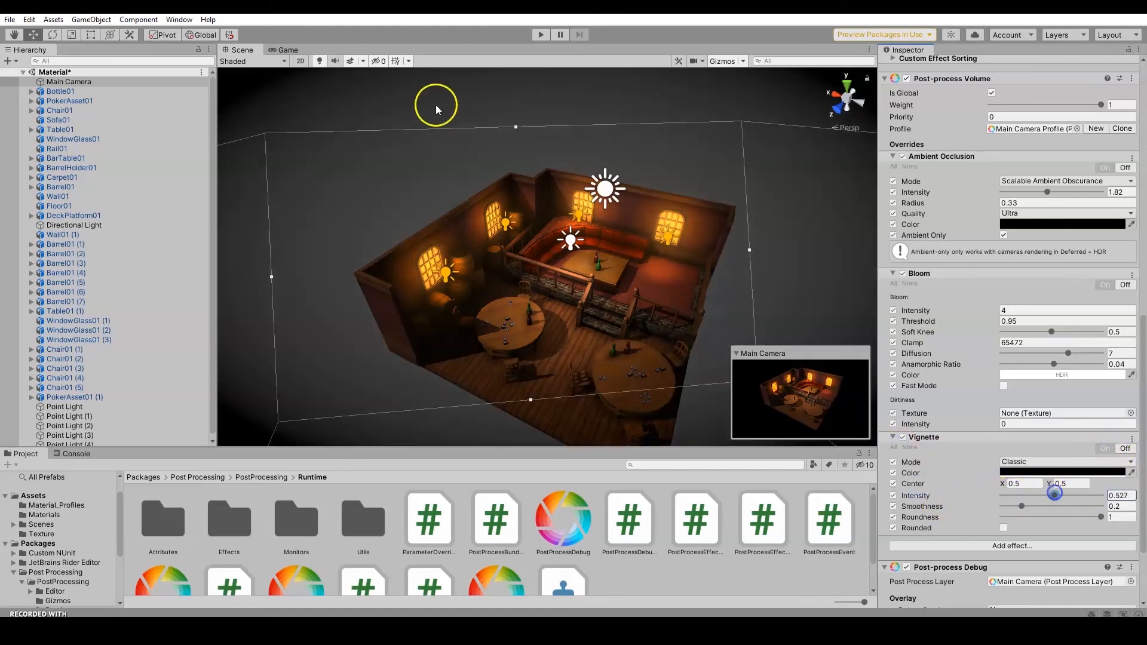
left_click(280, 50)
left_click(243, 49)
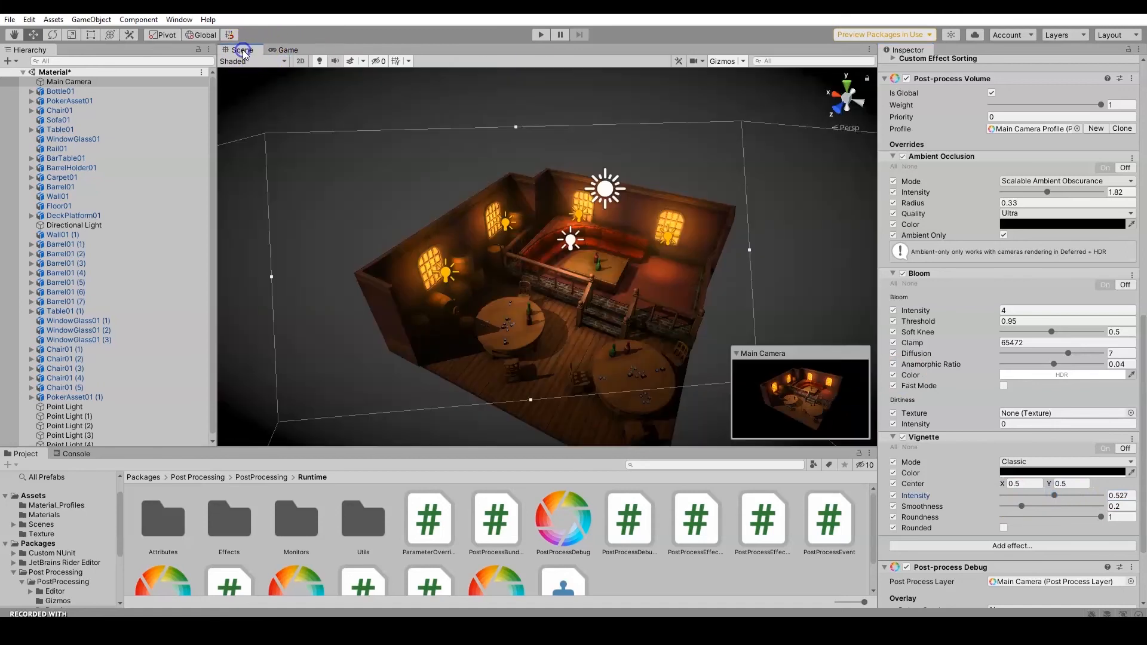
- Set the Vignette intensity to 0.5 and check the edge darkening in the Scene view
left_click_drag(678, 231, 687, 257, "alt")
middle_click_drag(687, 256, 701, 198)
left_click_drag(700, 198, 706, 172, "alt")
left_click_drag(1044, 489, 1053, 502)
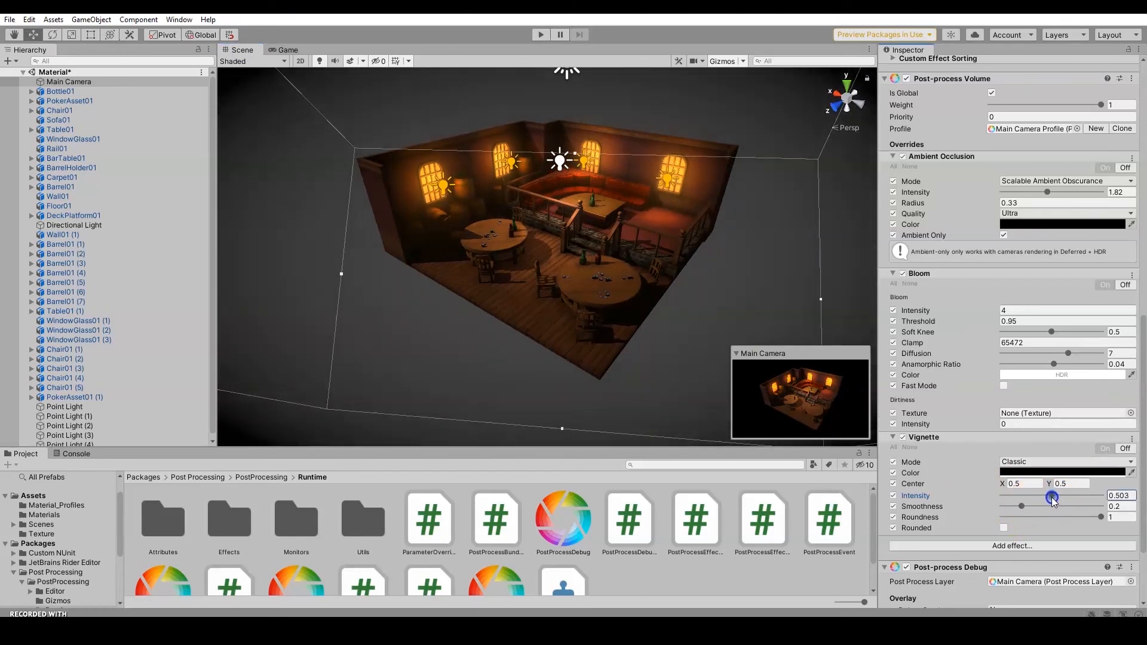
left_click_drag(1053, 500, 1054, 500)
left_click(1127, 496)
left_click_drag(707, 174, 650, 186, "alt")
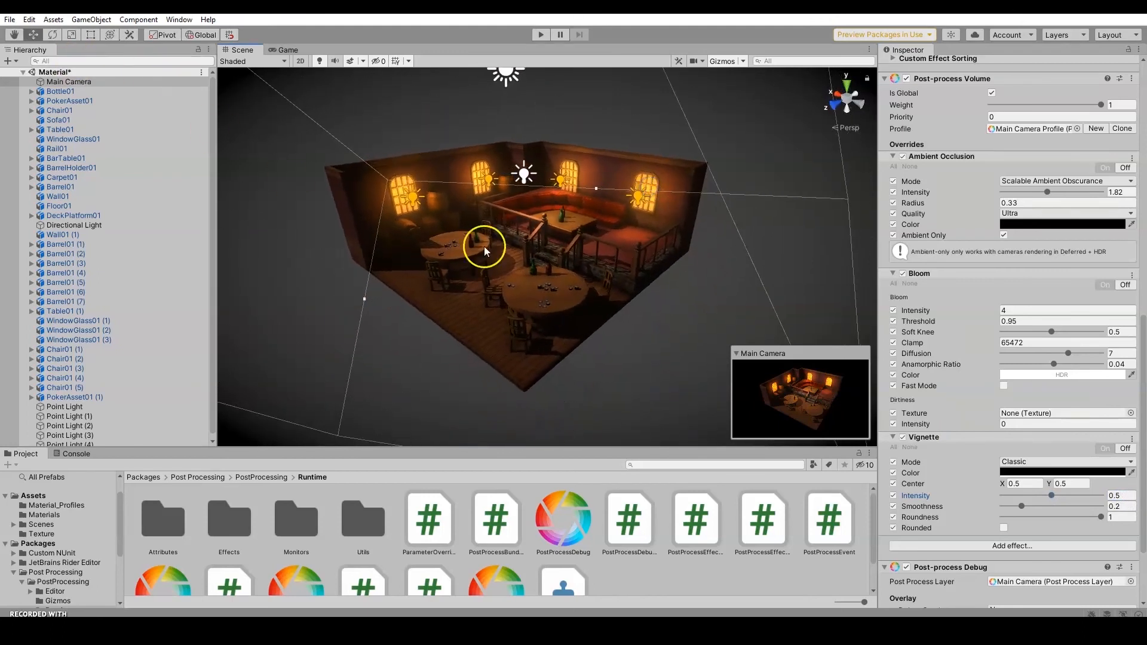
- Set the Main Camera's background color to the dark brownish grey 554444 while watching the Game view
left_click(288, 50)
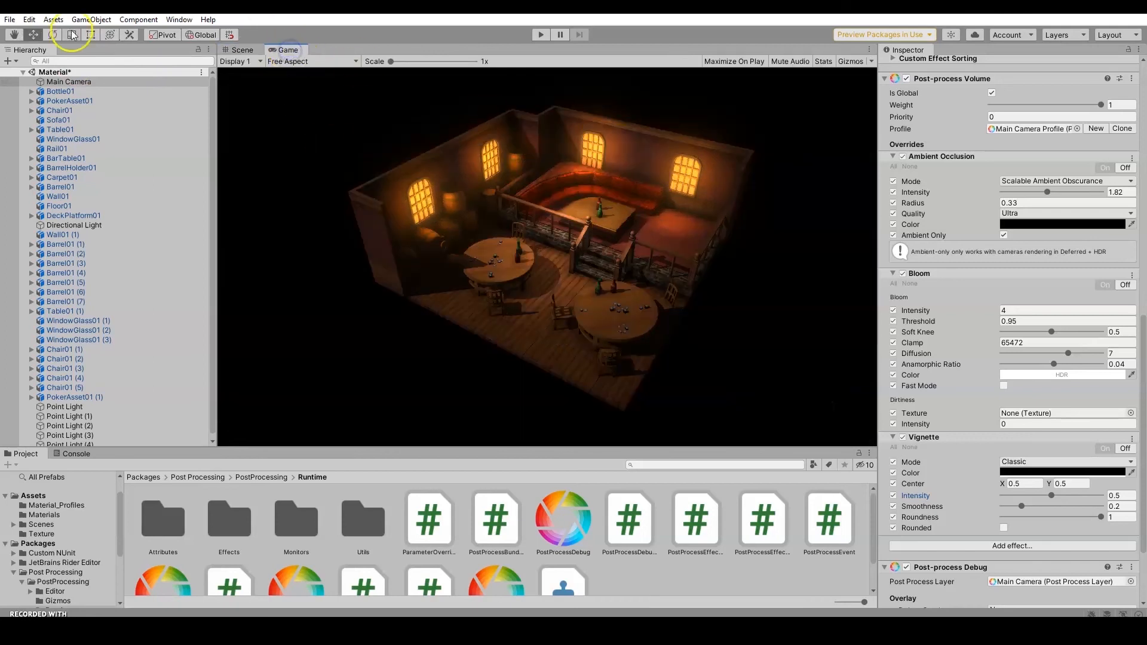
left_click(59, 83)
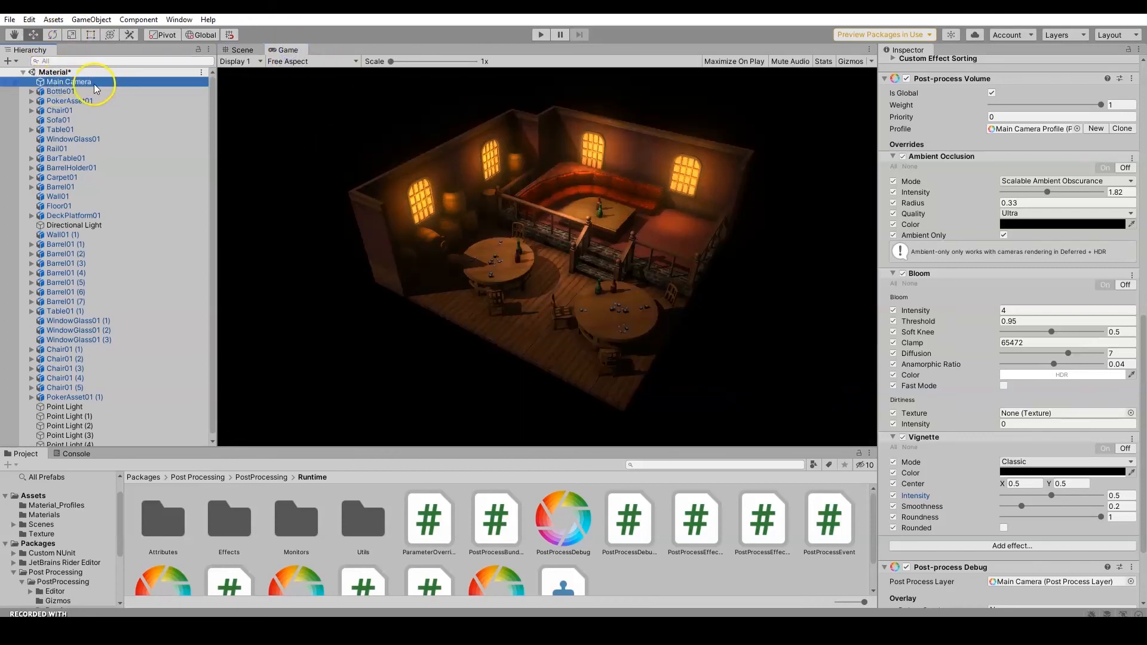
key("F2")
left_click_drag(1140, 312, 1141, 75)
left_click(1041, 181)
left_click_drag(1058, 288, 1036, 285)
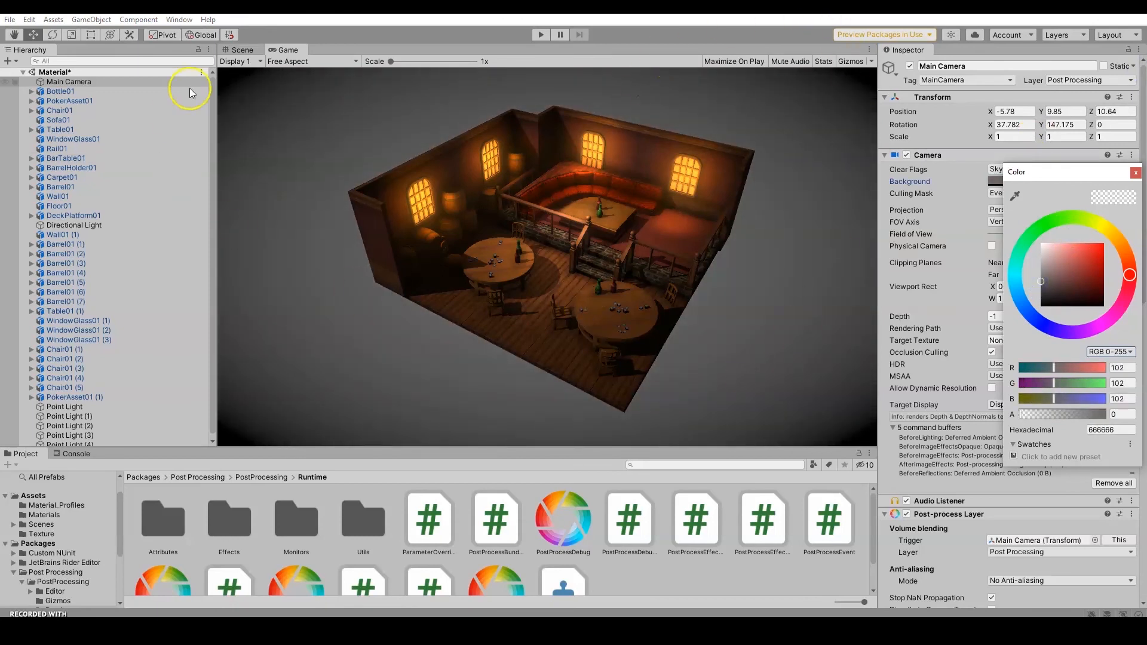
left_click_drag(1051, 281, 1053, 289)
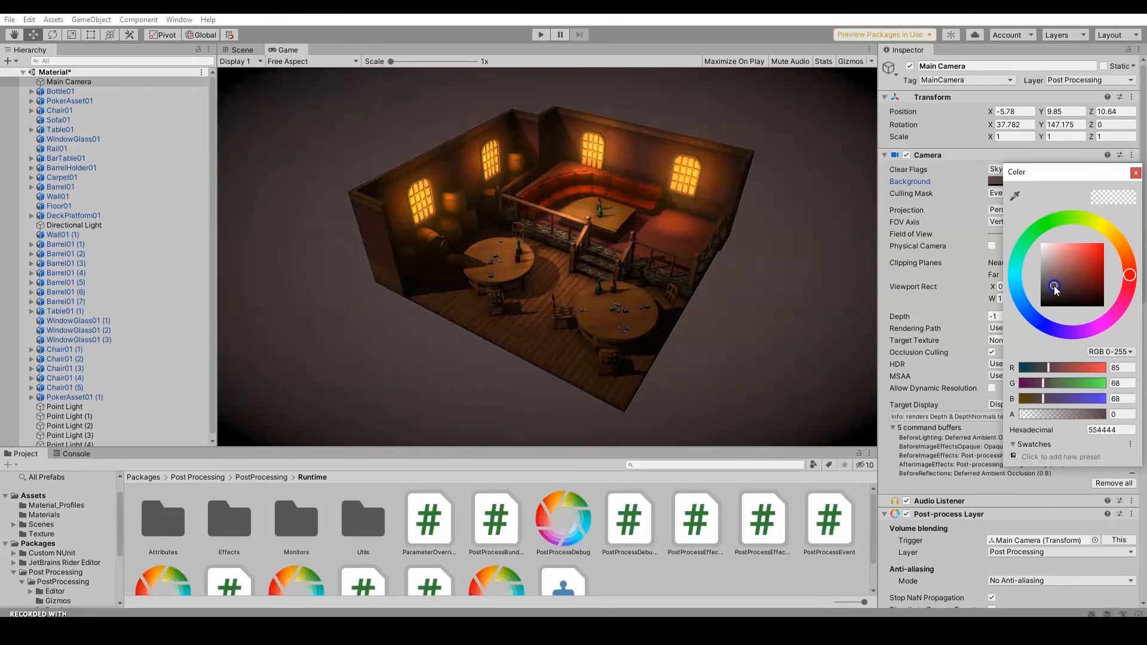
left_click(1135, 172)
- Switch the Vignette effect off and back on to compare the Game view with and without it
left_click_drag(1143, 194, 1143, 469)
left_click(902, 385)
left_click(903, 384)
scroll(981, 268, "up", 3)
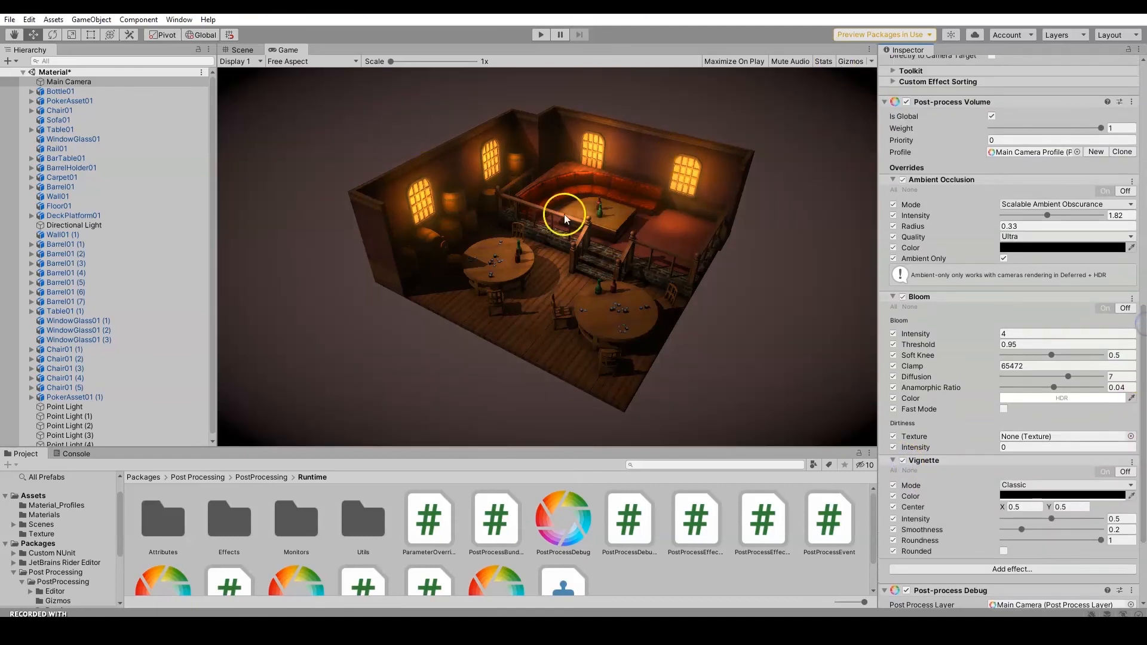
- Compare the tavern with scene lighting off and on, viewing it from several angles and close to the barrels and window
left_click(242, 51)
left_click(320, 61)
left_click(321, 61)
left_click(321, 61)
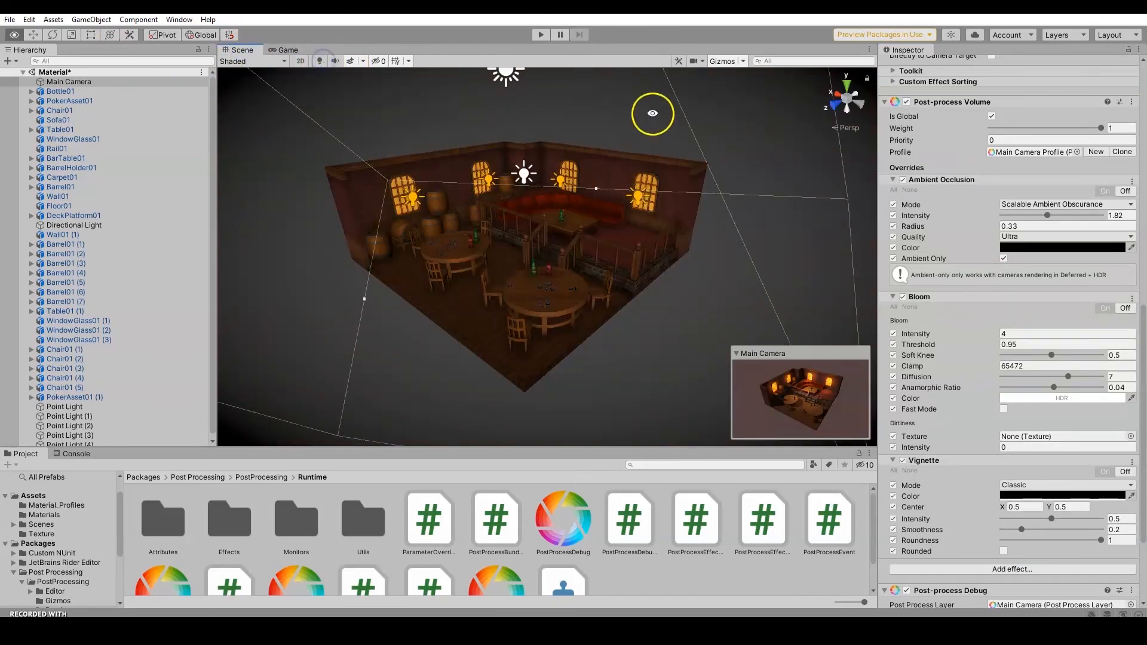
left_click_drag(652, 113, 592, 143, "alt")
left_click(320, 61)
left_click(321, 61)
left_click(321, 61)
left_click_drag(640, 173, 723, 185, "alt")
left_click_drag(465, 267, 335, 251, "alt")
middle_click_drag(486, 210, 523, 208)
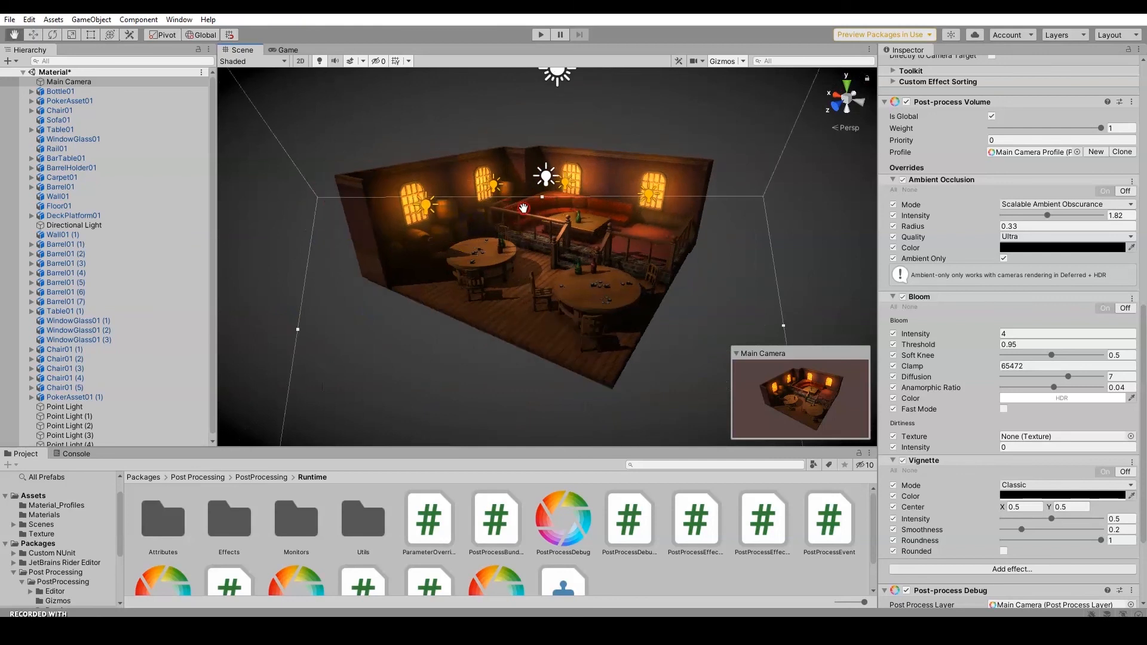
scroll(523, 208, "up", 6)
scroll(577, 252, "down", 8)
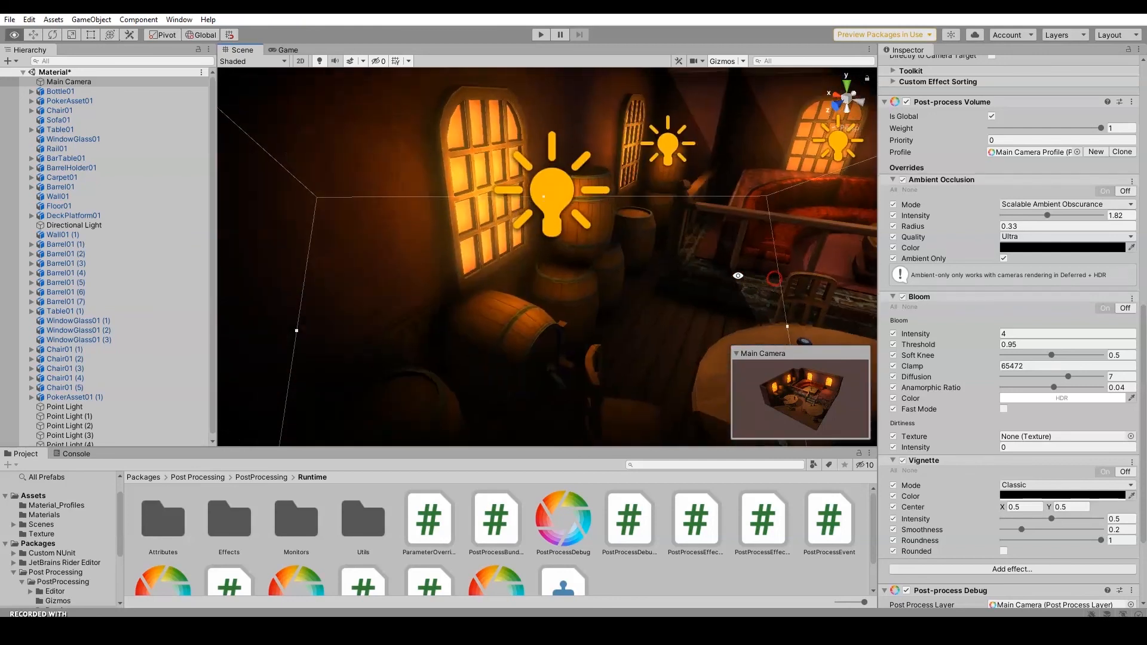
scroll(584, 258, "down", 3)
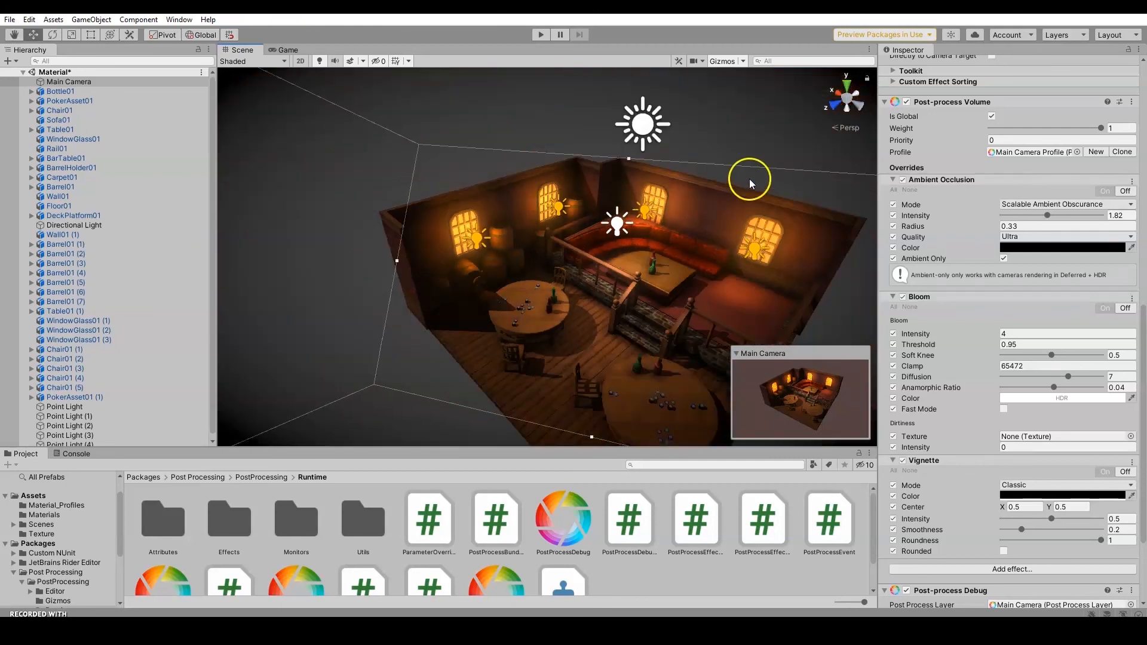
- Switch the Directional Light off and back on to check what it contributes to the room
left_click(615, 146)
left_click_drag(629, 210, 754, 245, "alt")
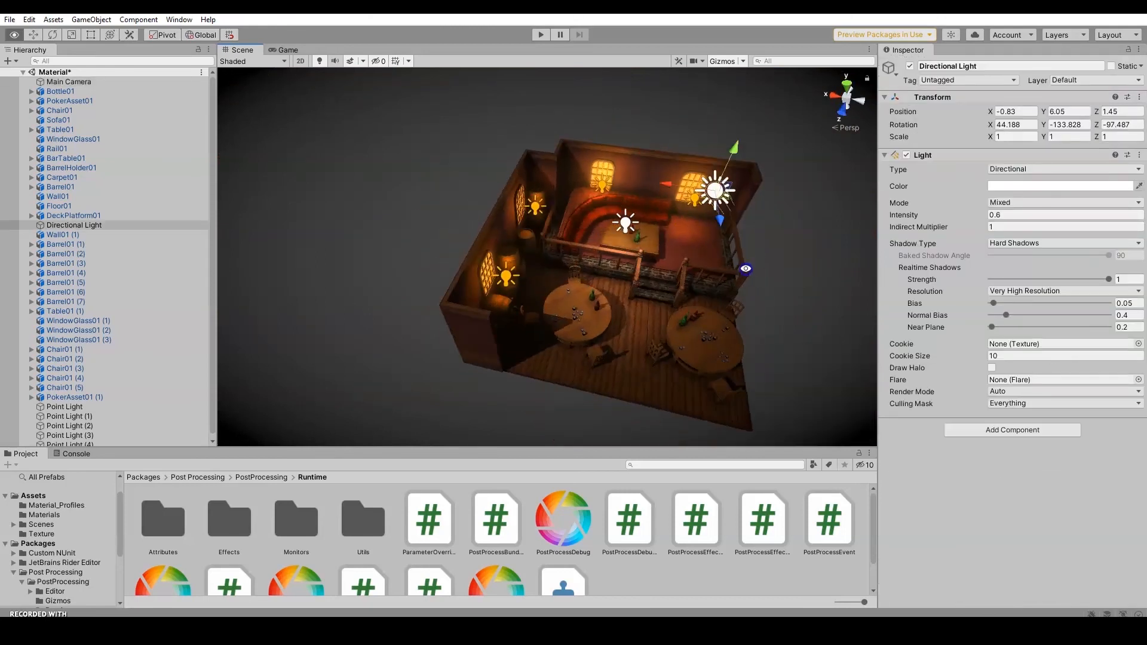
left_click(907, 155)
left_click(907, 155)
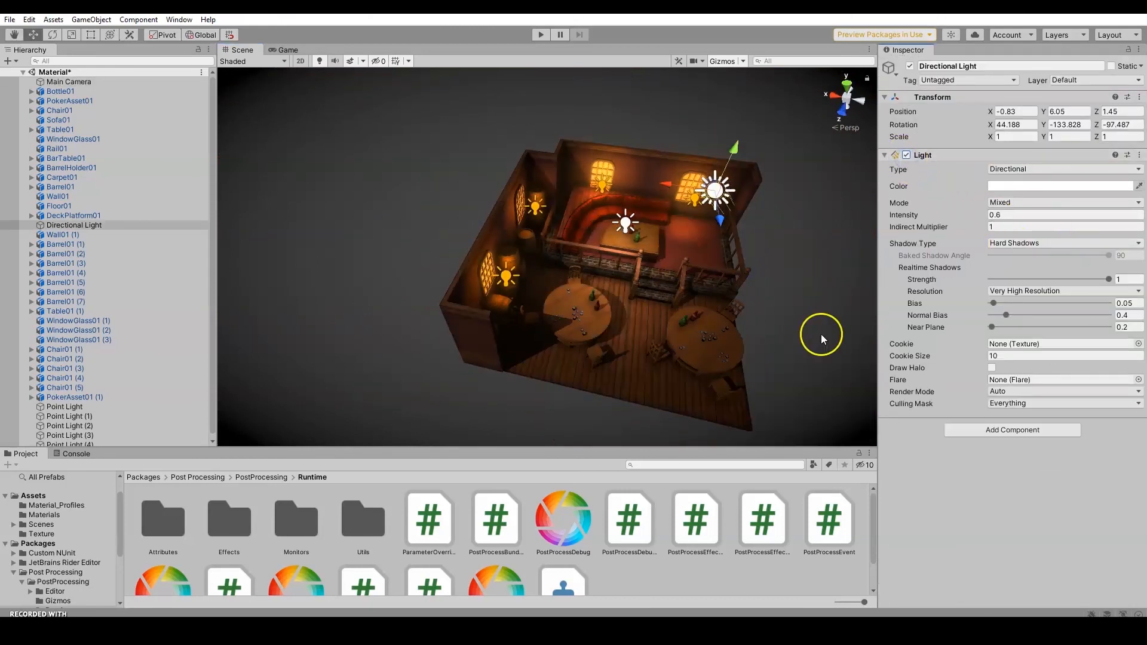
left_click_drag(725, 288, 500, 328, "alt")
left_click_drag(510, 206, 589, 289, "alt")
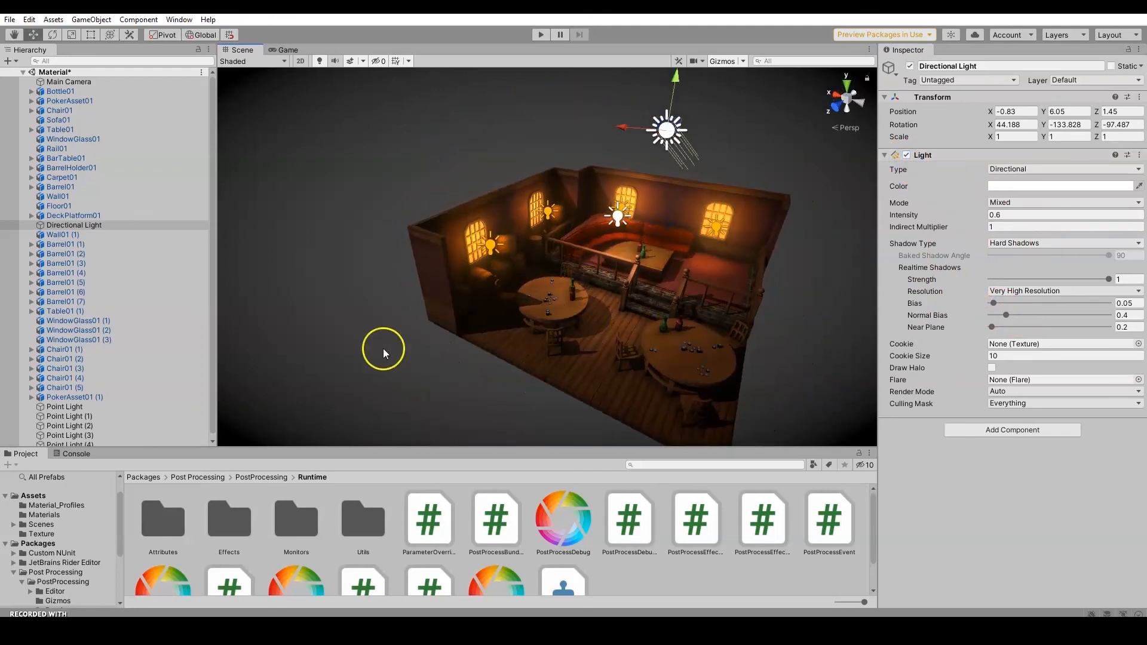
- Examine the room's interior and inspect the white point light above the booth and the orange window lights
left_click_drag(627, 264, 526, 282)
left_click_drag(572, 192, 551, 219, "alt")
scroll(539, 235, "up", 10)
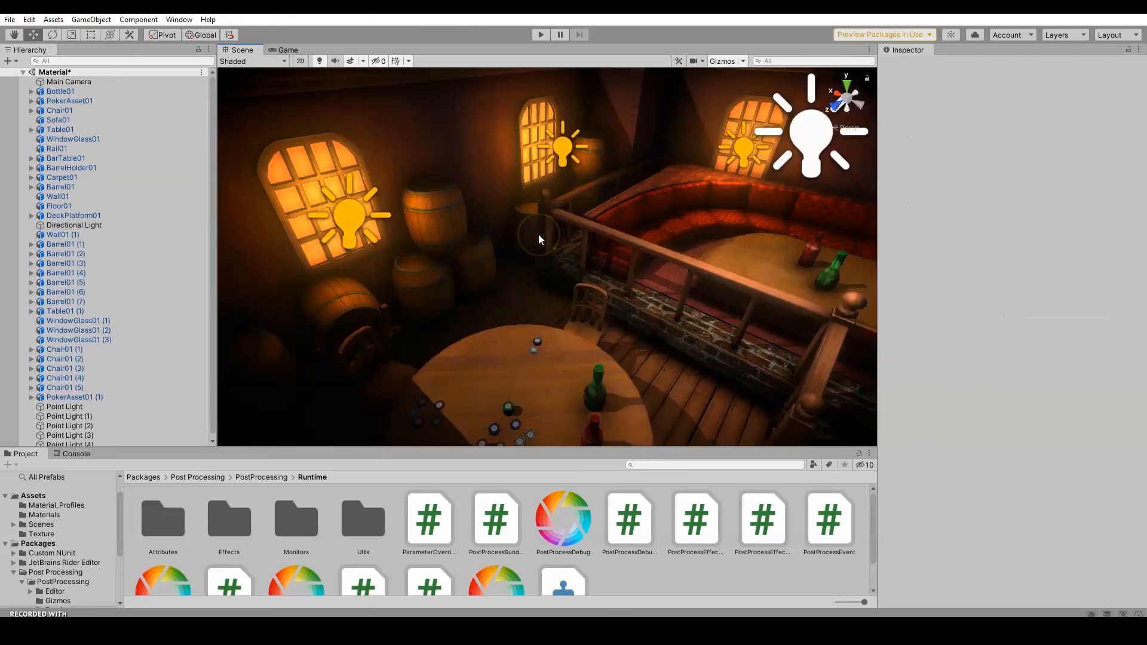
middle_click_drag(539, 234, 524, 282)
left_click(784, 232)
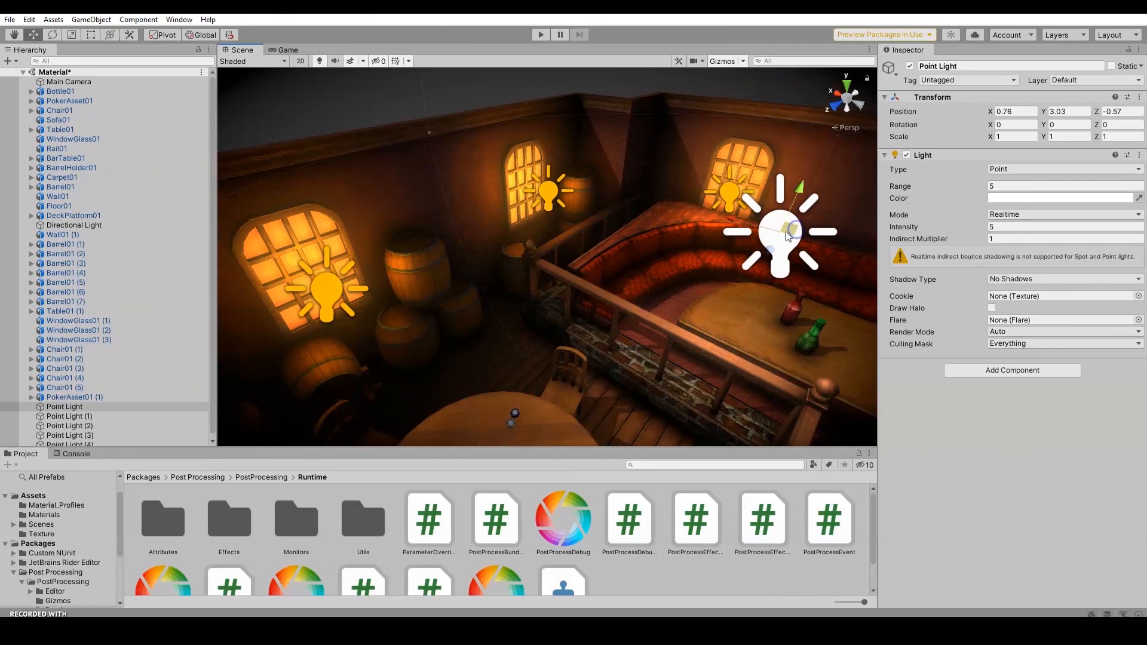
left_click_drag(784, 232, 409, 141, "alt")
left_click_drag(404, 285, 534, 218, "alt")
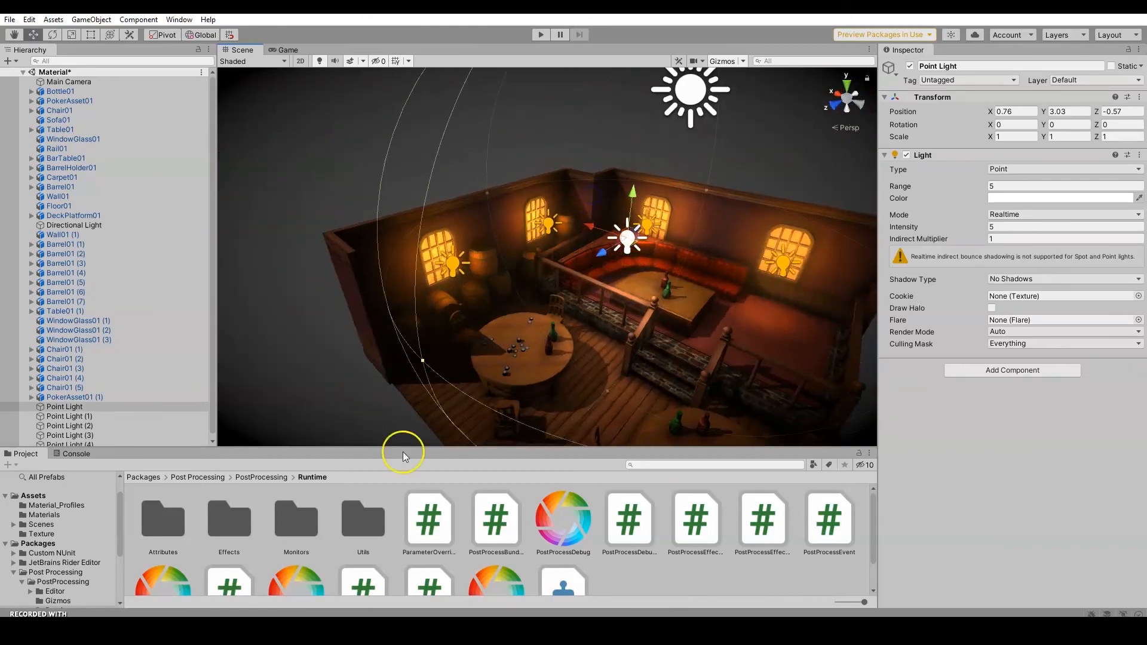
left_click_drag(502, 289, 443, 252, "alt")
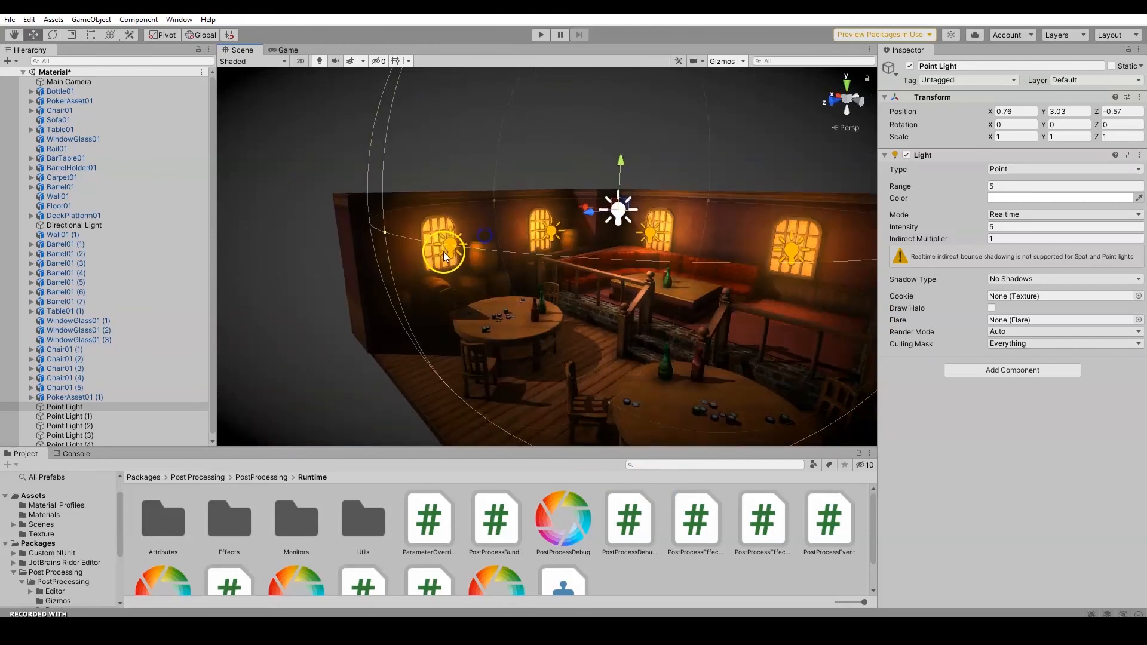
left_click(445, 244)
left_click(552, 230)
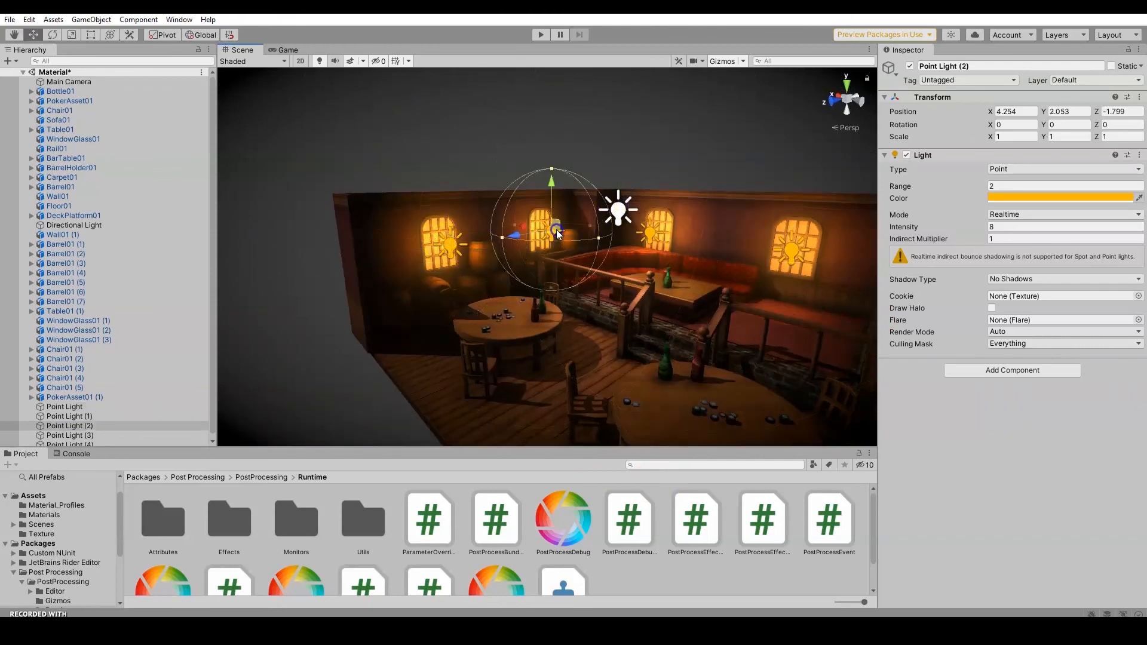
left_click(690, 241)
left_click_drag(690, 241, 686, 315, "alt")
- Toggle the orange point lights at three of the windows off and on, one at a time, to compare their glow
left_click(461, 289)
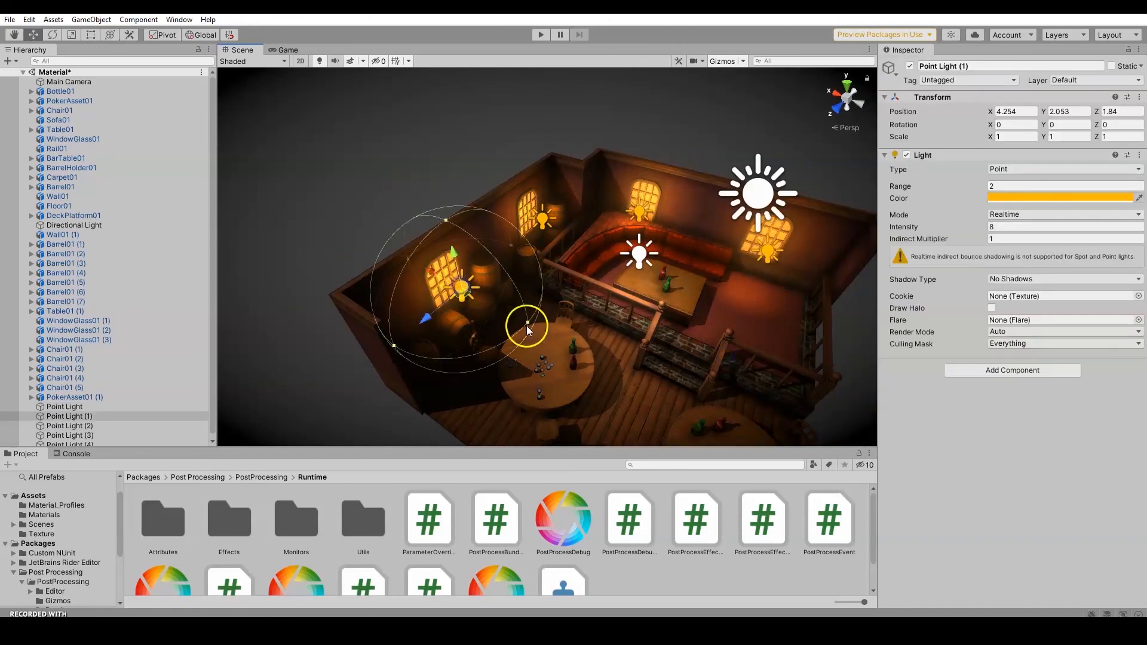
left_click(907, 155)
left_click(907, 156)
left_click(907, 155)
left_click(907, 155)
left_click(541, 214)
left_click(907, 157)
left_click(909, 158)
left_click(640, 210)
left_click(914, 161)
left_click(907, 155)
left_click(908, 155)
left_click_drag(751, 259, 701, 221, "alt")
left_click(800, 168)
left_click_drag(801, 173, 625, 294, "alt")
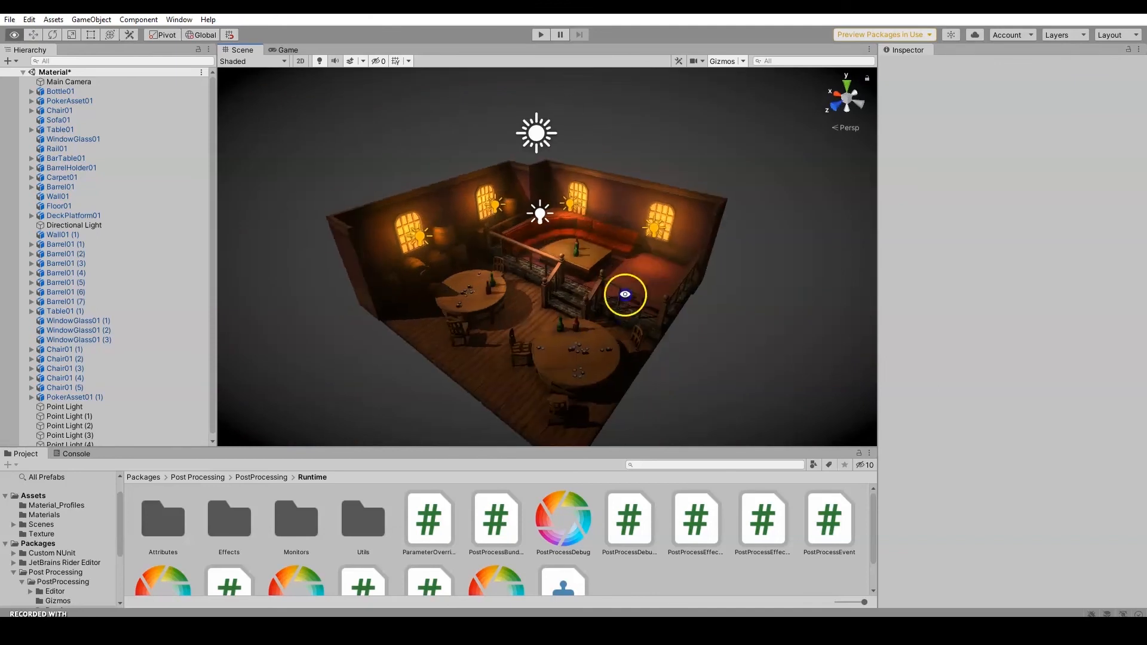
- Compare the Game and Scene views and review the Main Camera's Ambient Occlusion, Bloom and Vignette settings
left_click(285, 49)
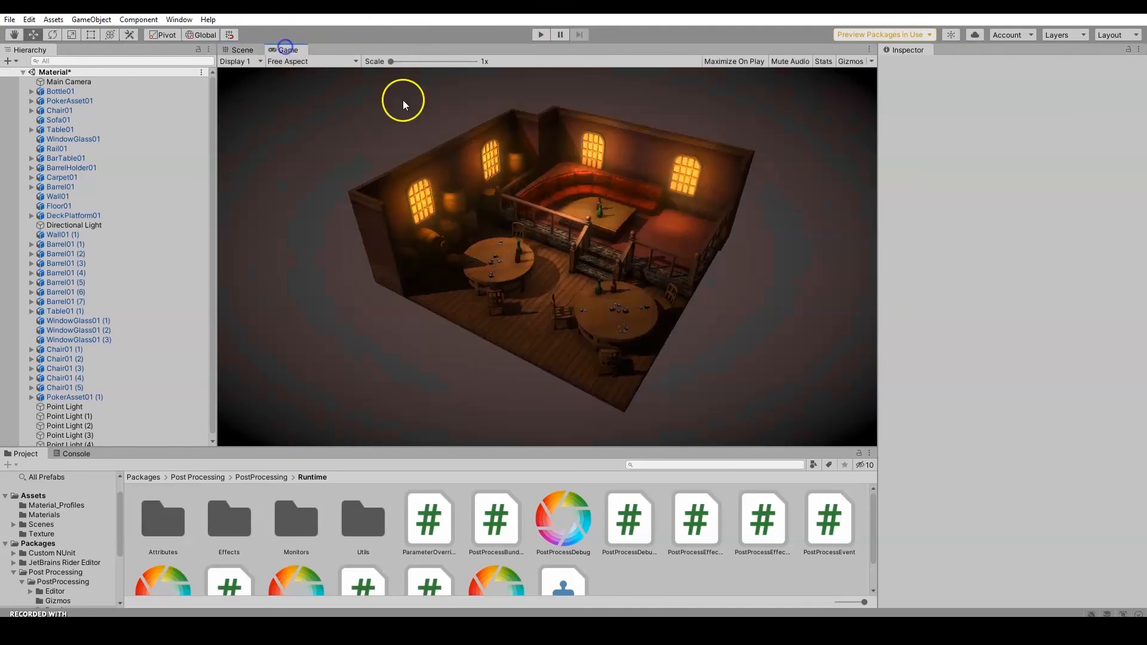
left_click(241, 50)
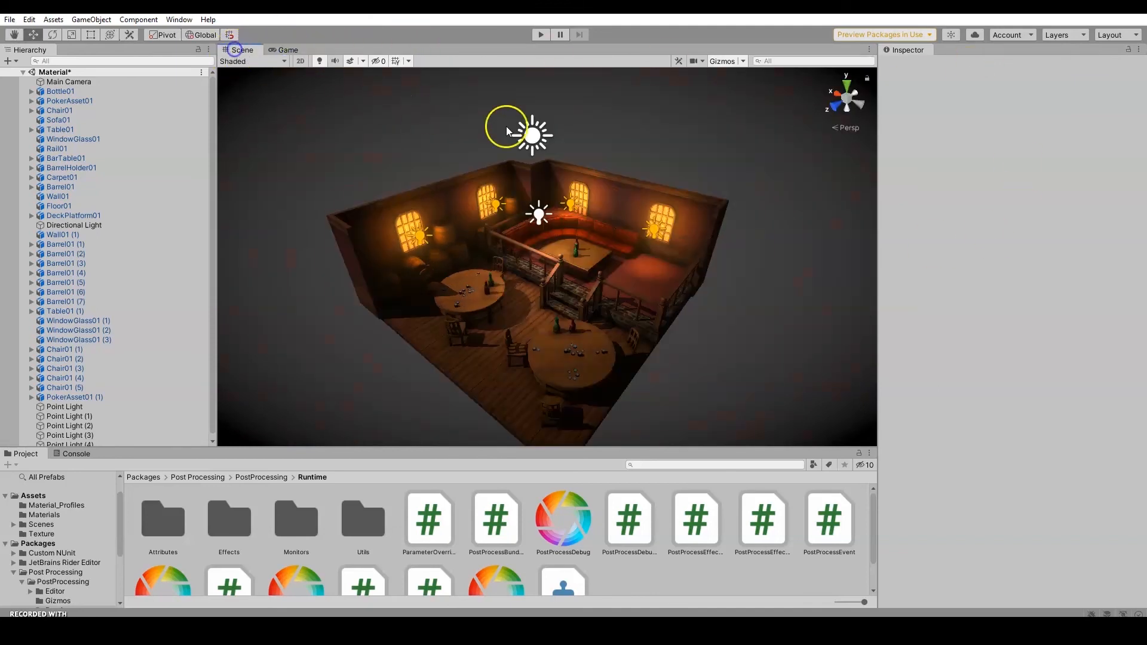
left_click(289, 51)
left_click(247, 49)
left_click(63, 82)
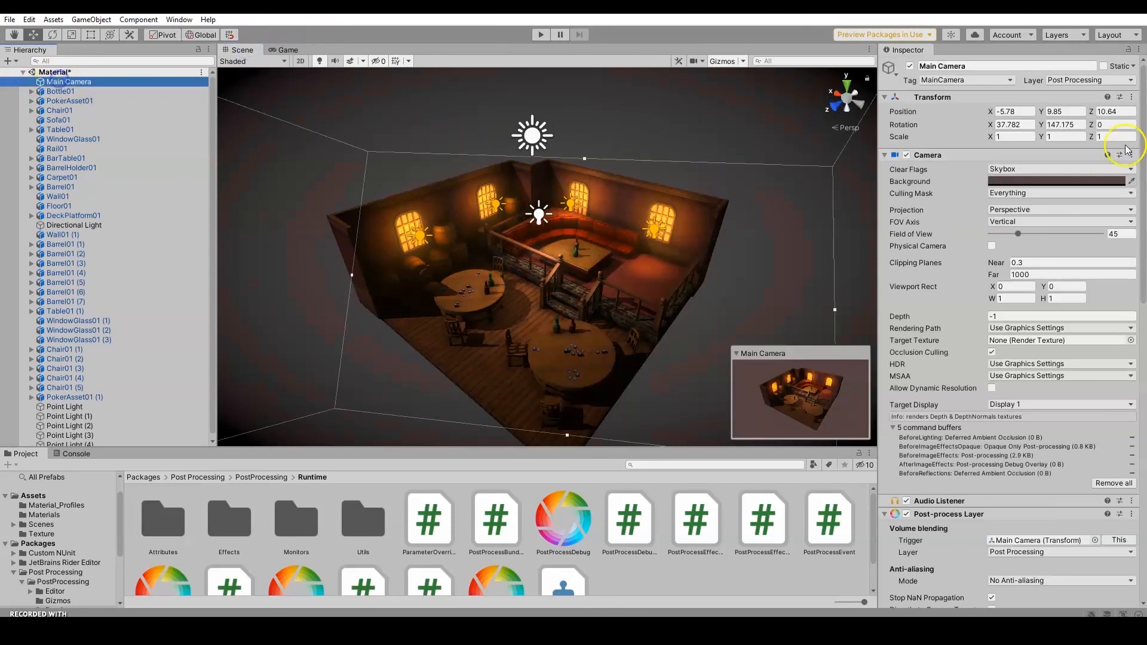
left_click_drag(1142, 257, 1144, 462)
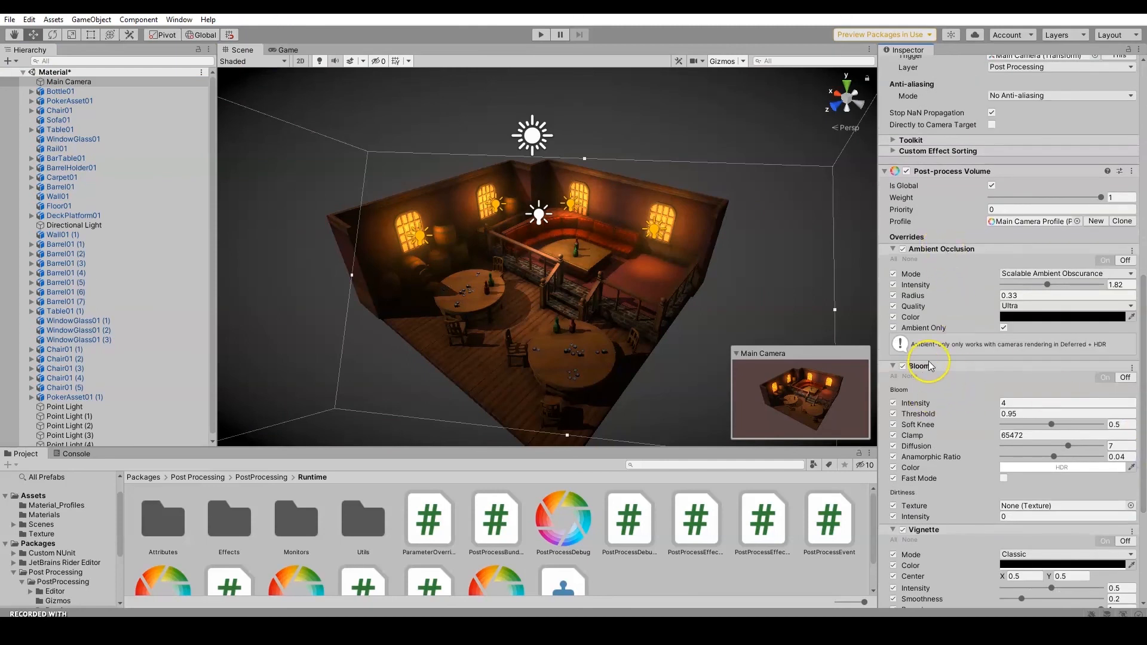
scroll(956, 541, "down", 5)
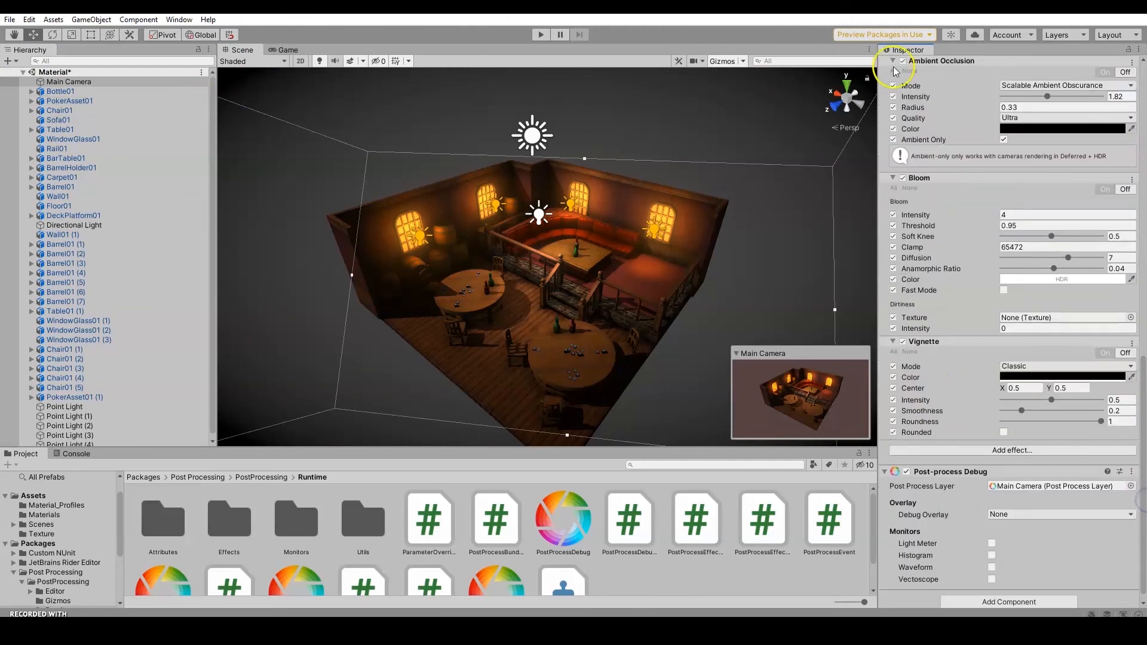
- Examine the finished tavern from slightly different Scene view angles and in the final Game view framing
left_click(778, 226)
middle_click_drag(777, 224, 740, 190)
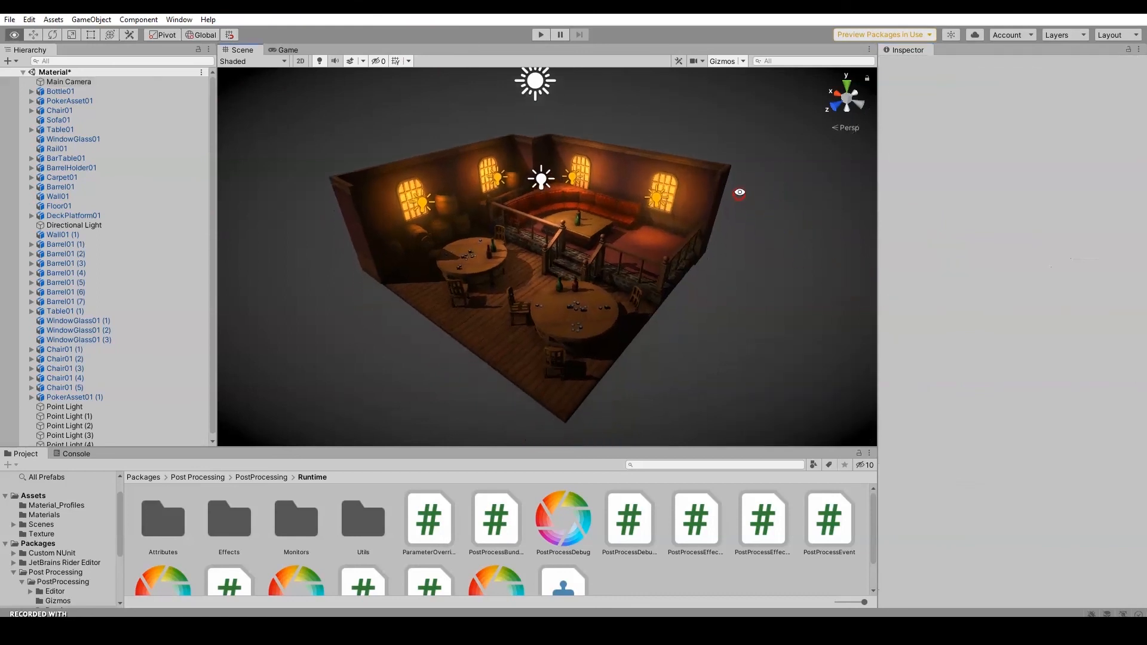
left_click(240, 53)
left_click_drag(775, 160, 775, 177, "alt")
right_click_drag(784, 168, 783, 154)
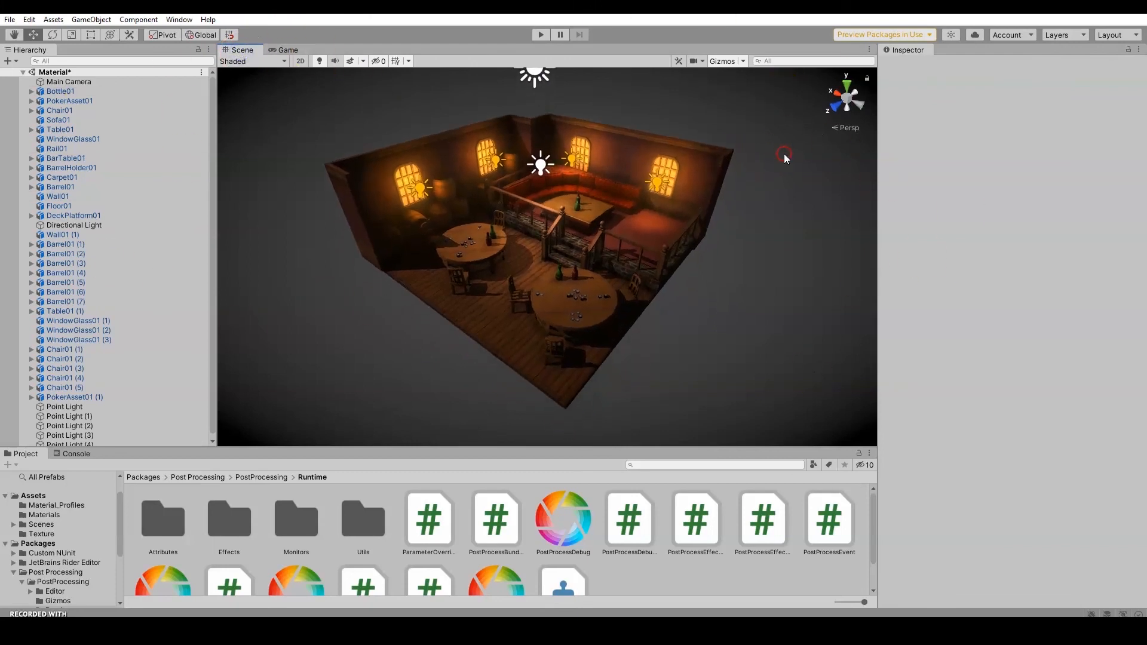
left_click_drag(698, 330, 727, 299, "alt")
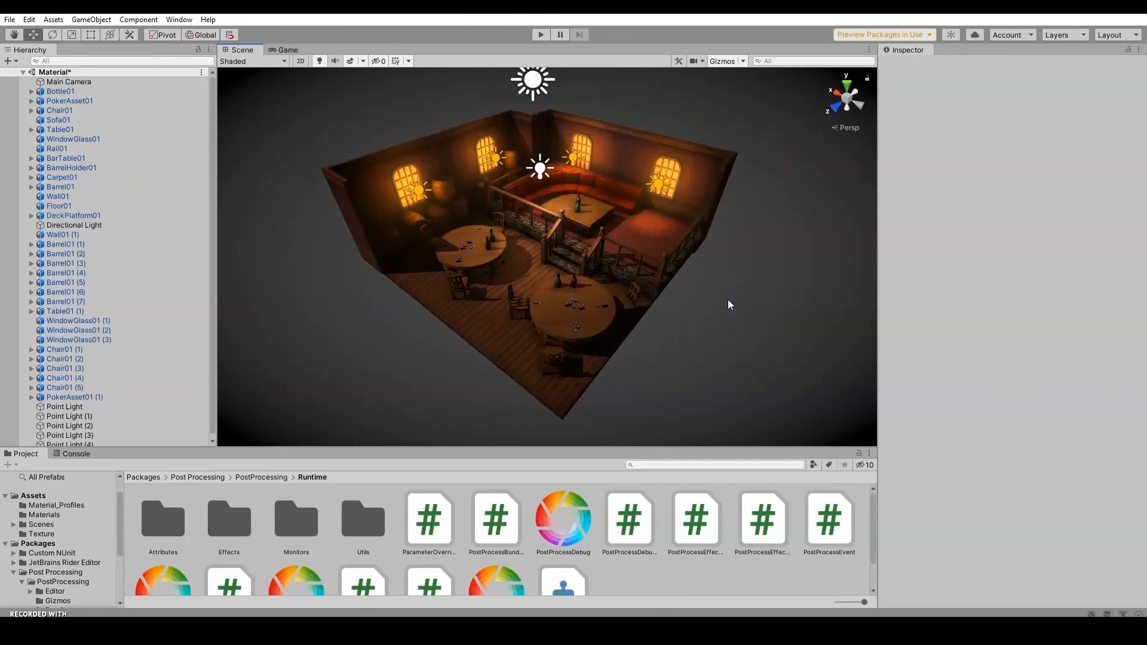
mouse_move(728, 299)
left_mouse_down("alt")
mouse_move(697, 307)
mouse_move(716, 299)
left_mouse_up("alt")
left_click(278, 48)
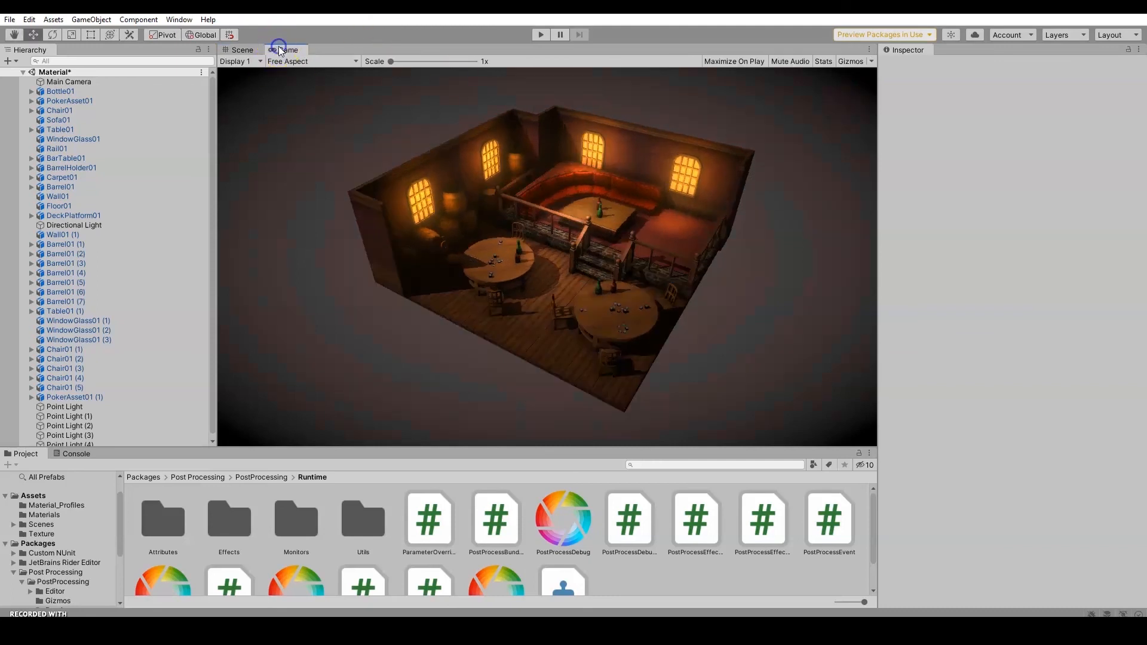
left_click(775, 505)
left_click(752, 287, "alt")
left_click(444, 99)
left_click(643, 347)
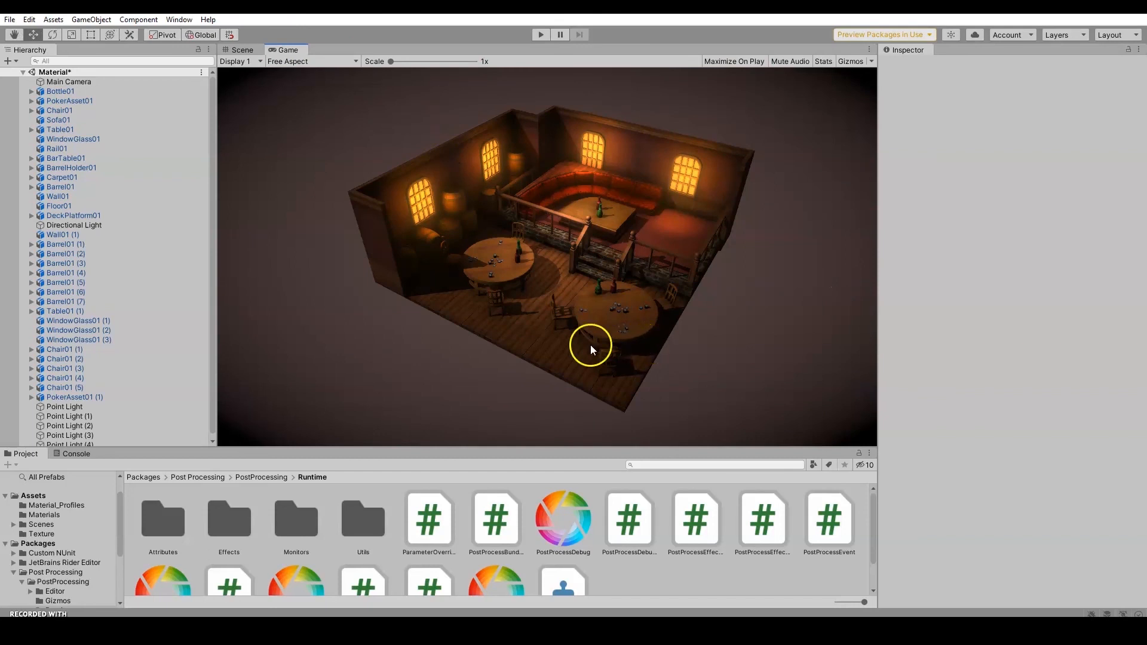